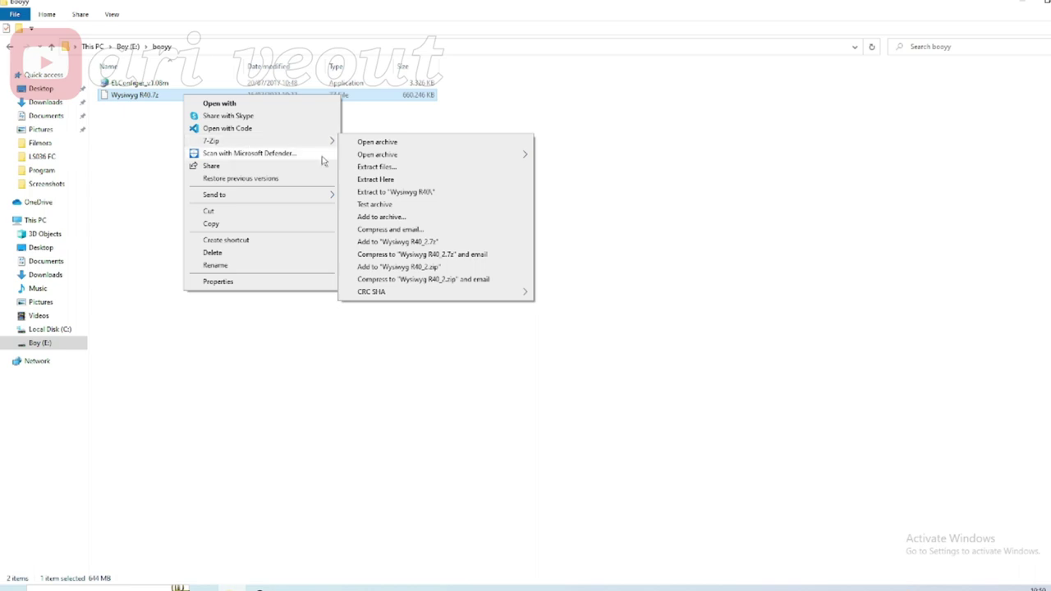
Extract the Wysiwyg R40.7z archive into a Wysiwyg R40 subfolder of booyy and refresh the folder
click(397, 167)
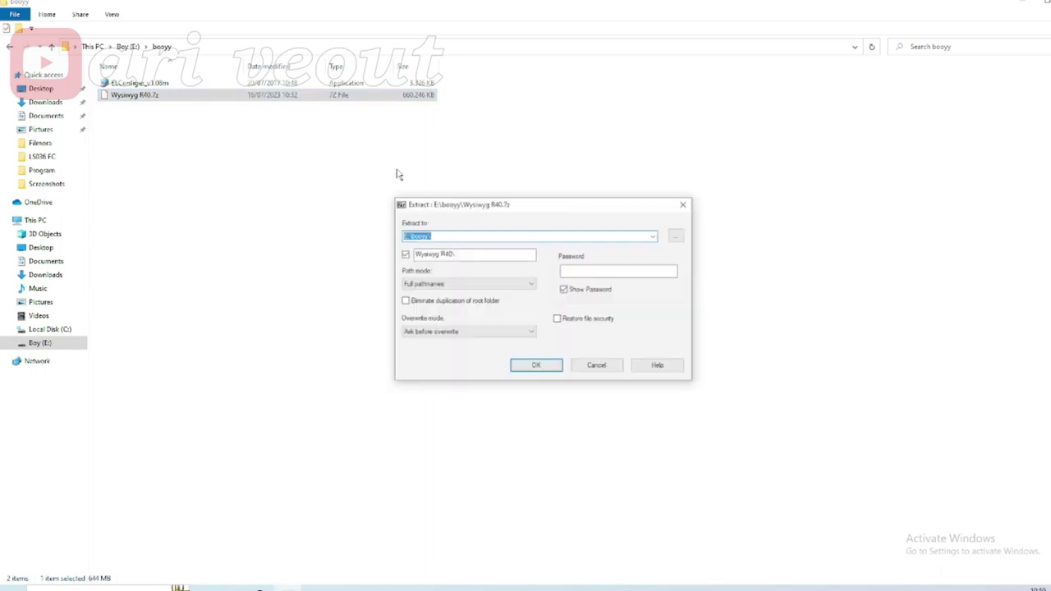
click(552, 366)
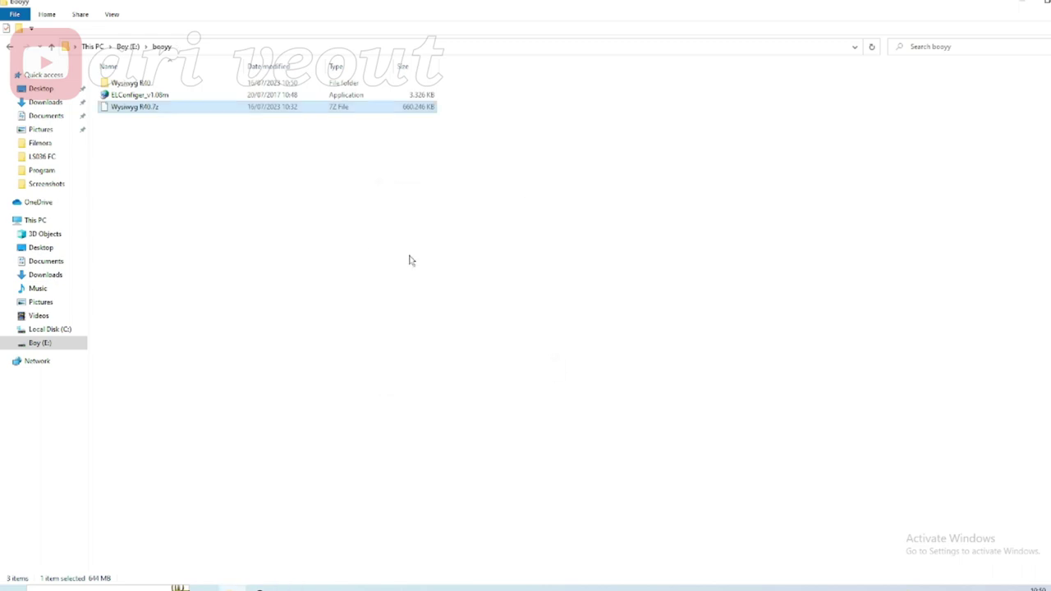
click(308, 217)
right_click(308, 217)
click(338, 261)
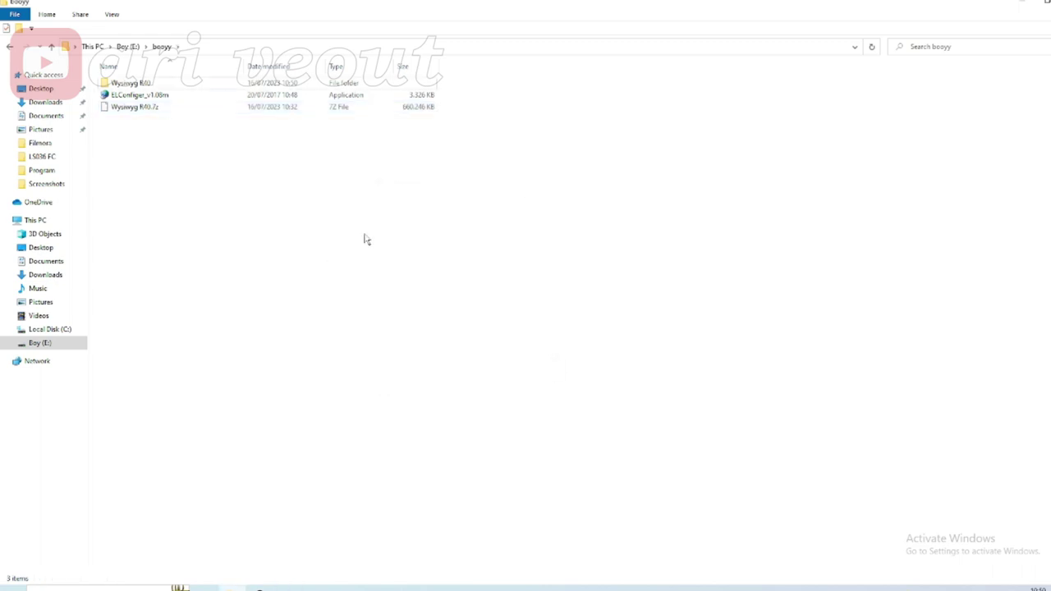
Open the nested Wysiwyg R40 folder and launch the WYG R40 installer, acknowledging its warning about system protection programs
double_click(197, 85)
double_click(199, 85)
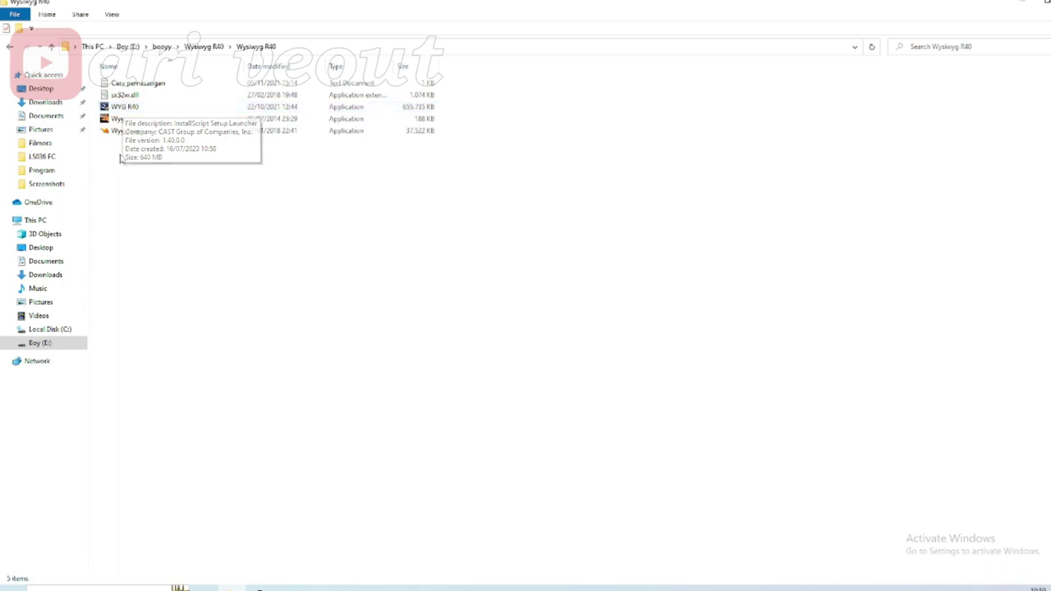
click(129, 107)
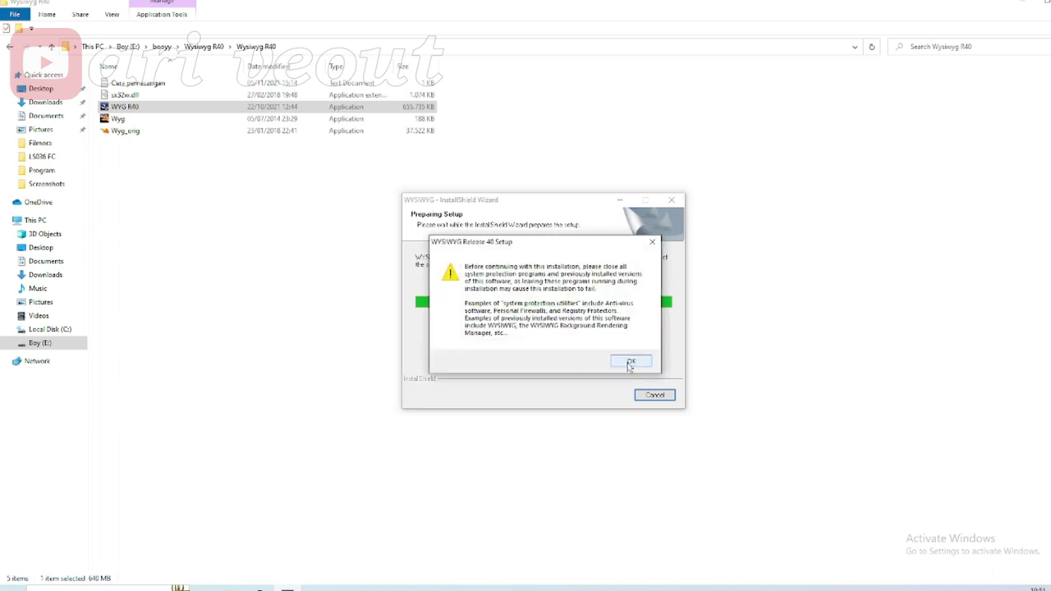
click(630, 363)
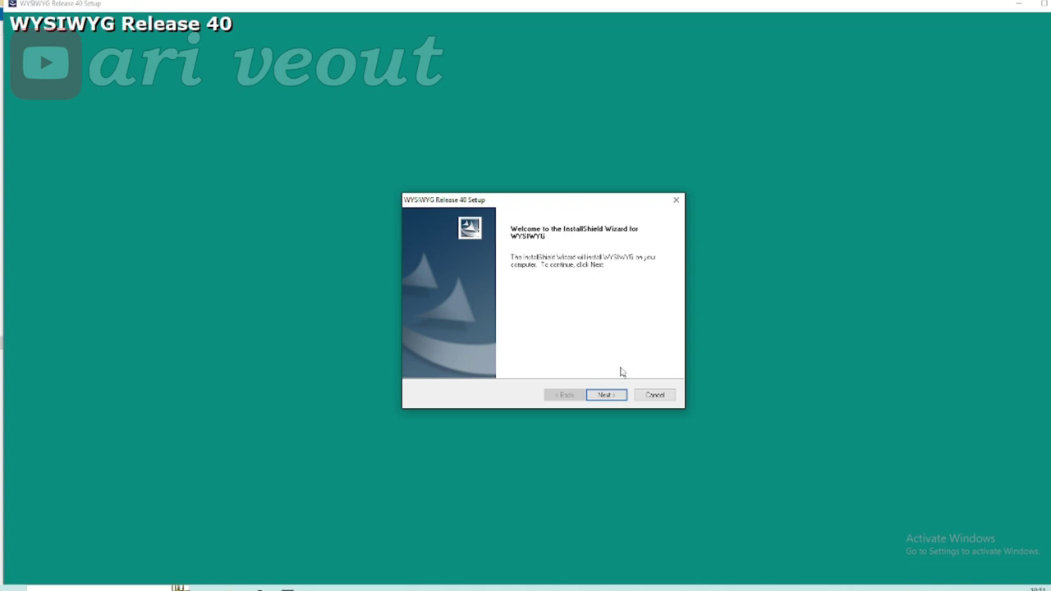
Accept the terms of the license agreement and continue past the system requirements
click(614, 396)
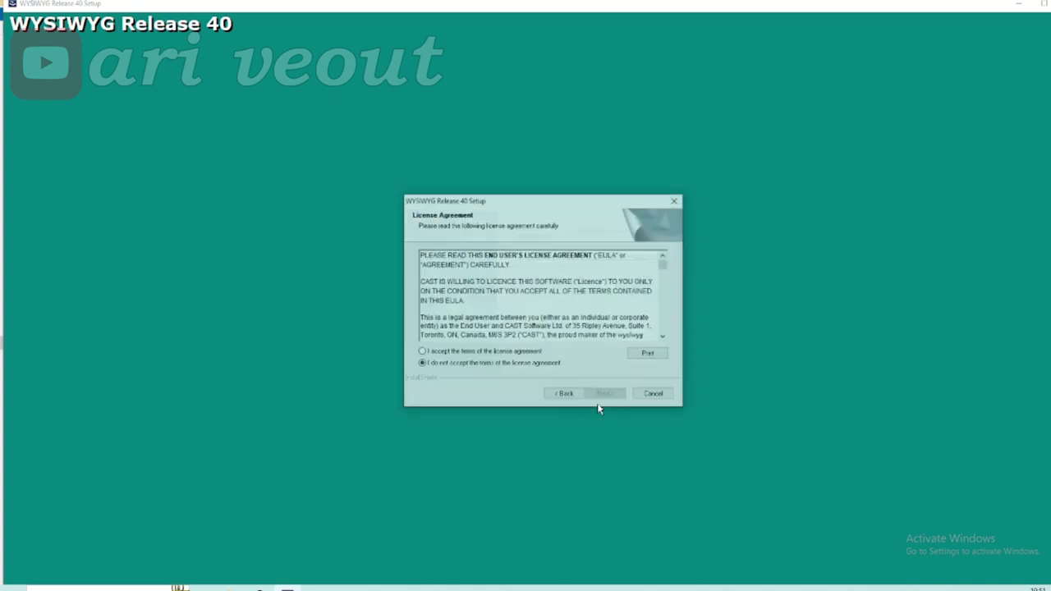
click(462, 353)
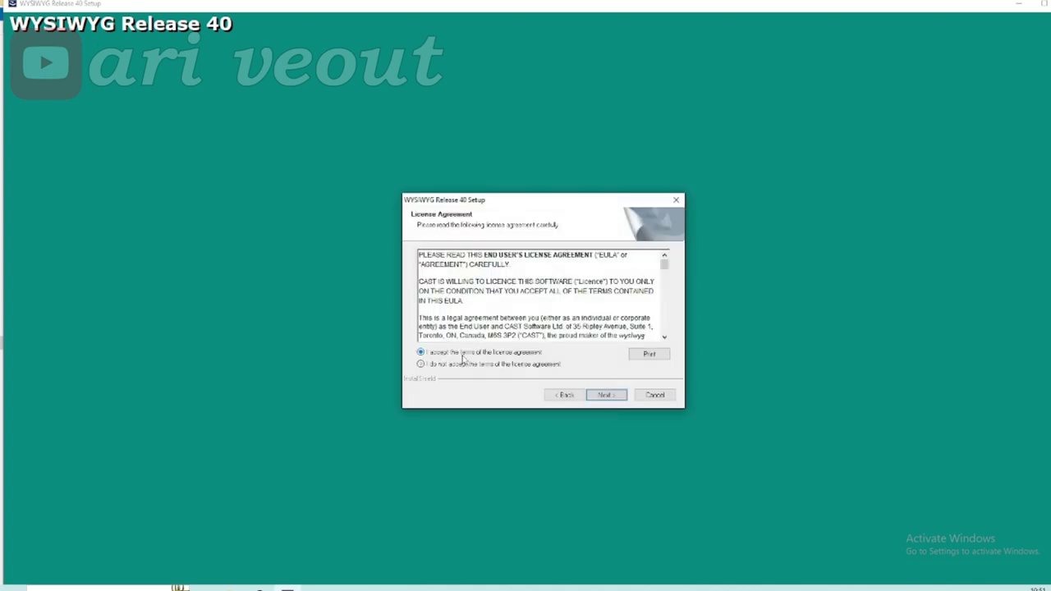
click(620, 397)
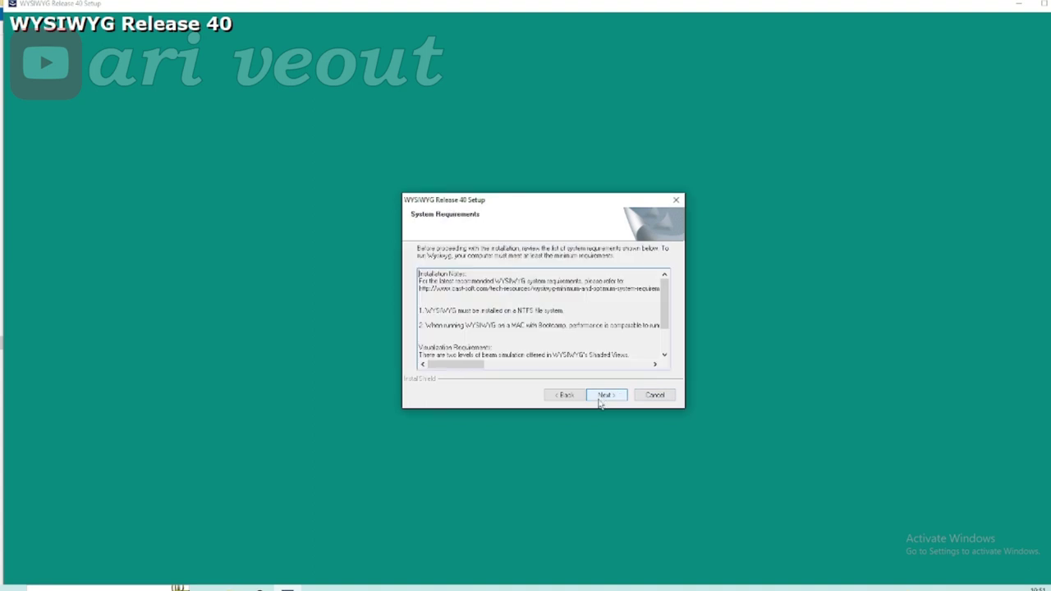
click(607, 397)
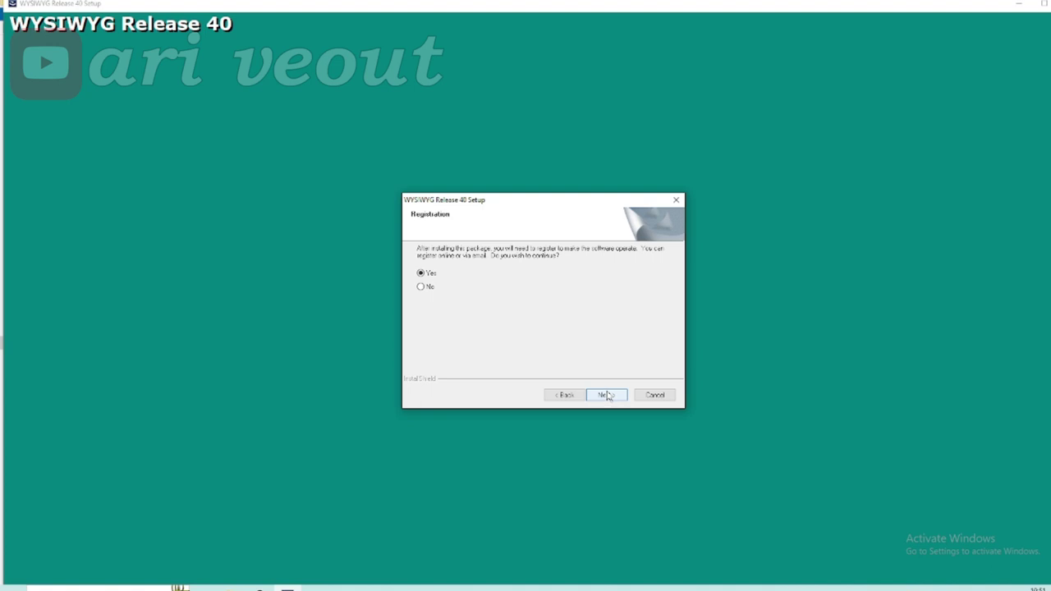
Answer Yes to the registration question, acknowledge the USB dongle notice, and keep the default WYSIWYG destination folder
click(422, 274)
click(603, 395)
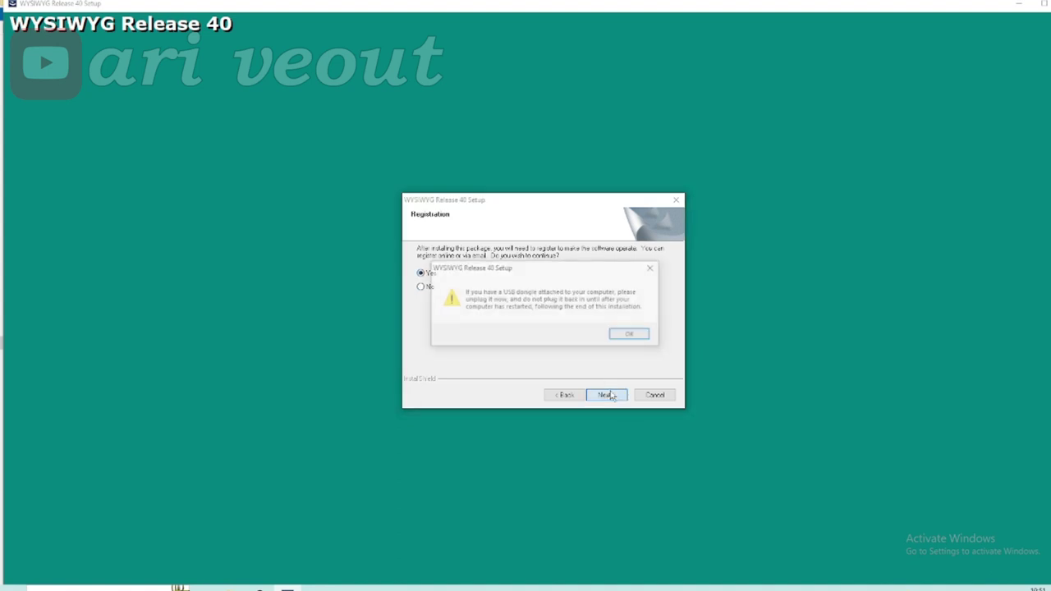
click(630, 336)
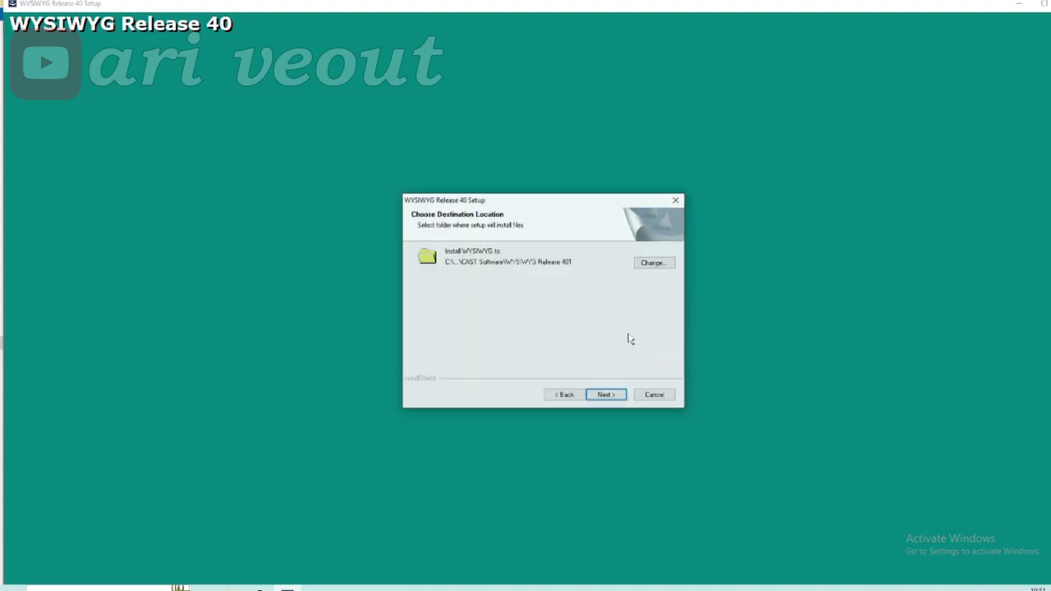
click(612, 397)
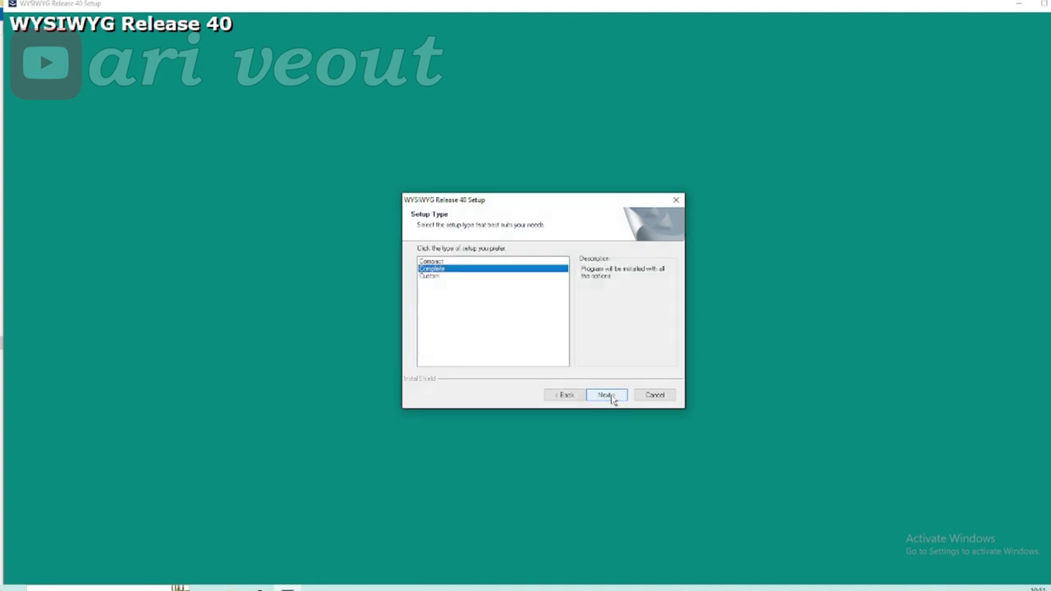
Keep the Complete setup type with CamStudio and the default PDF printer and program folders, and start copying the files
click(612, 398)
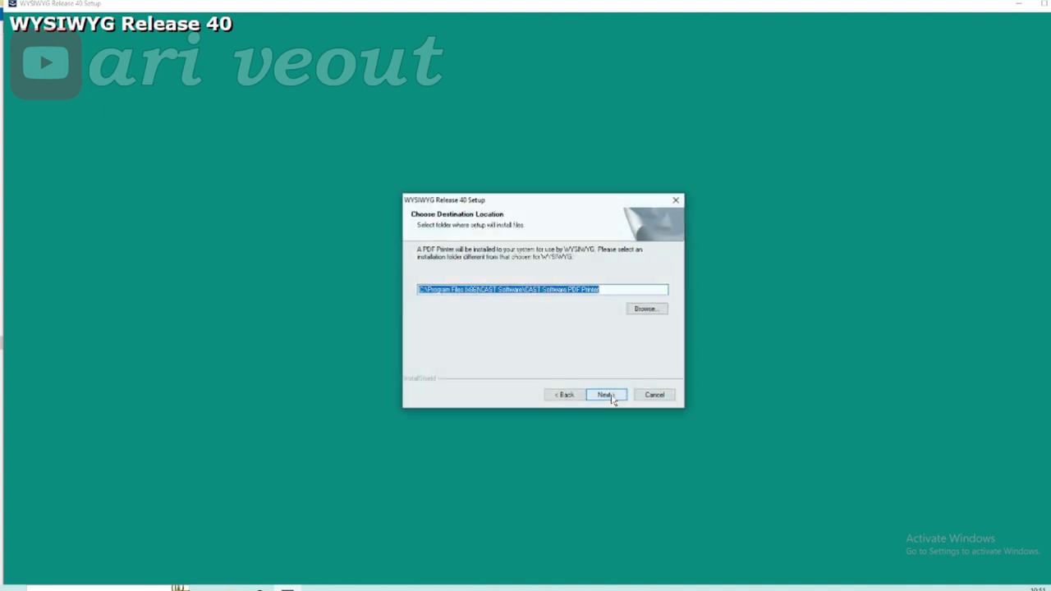
click(612, 397)
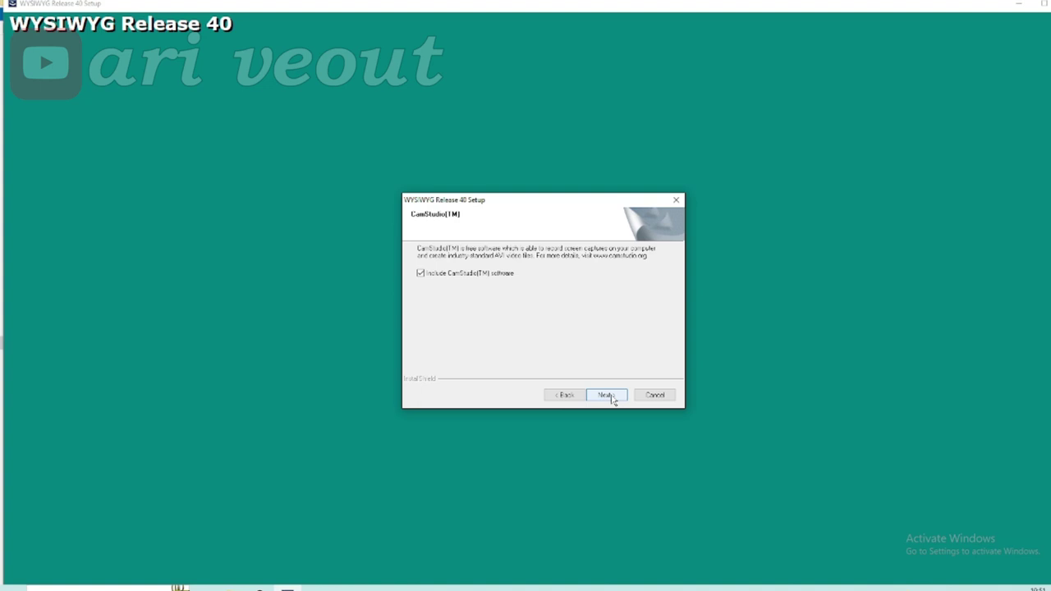
click(612, 398)
click(611, 398)
click(612, 397)
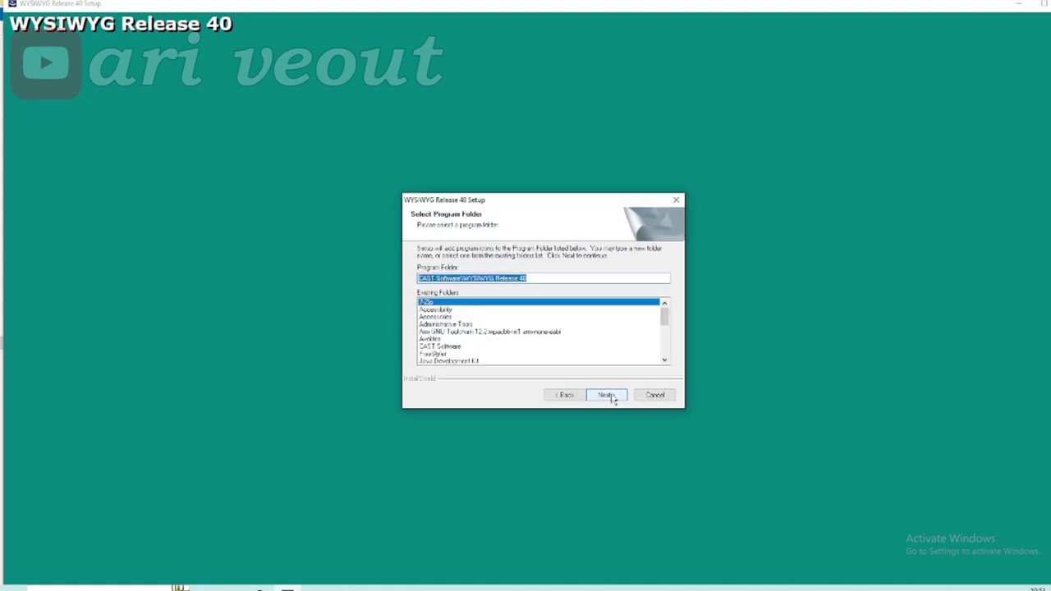
click(611, 398)
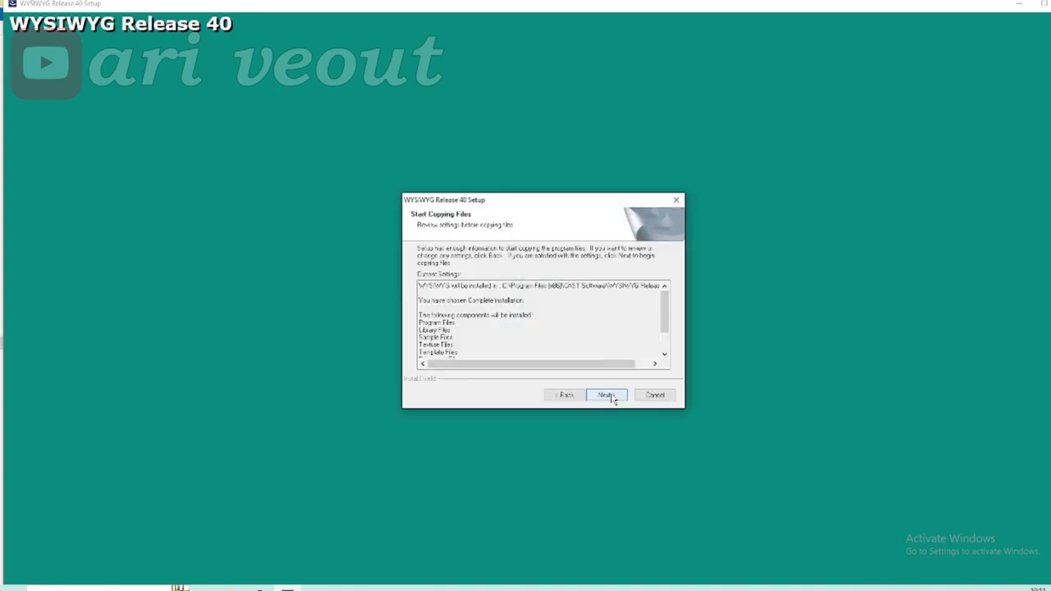
click(612, 398)
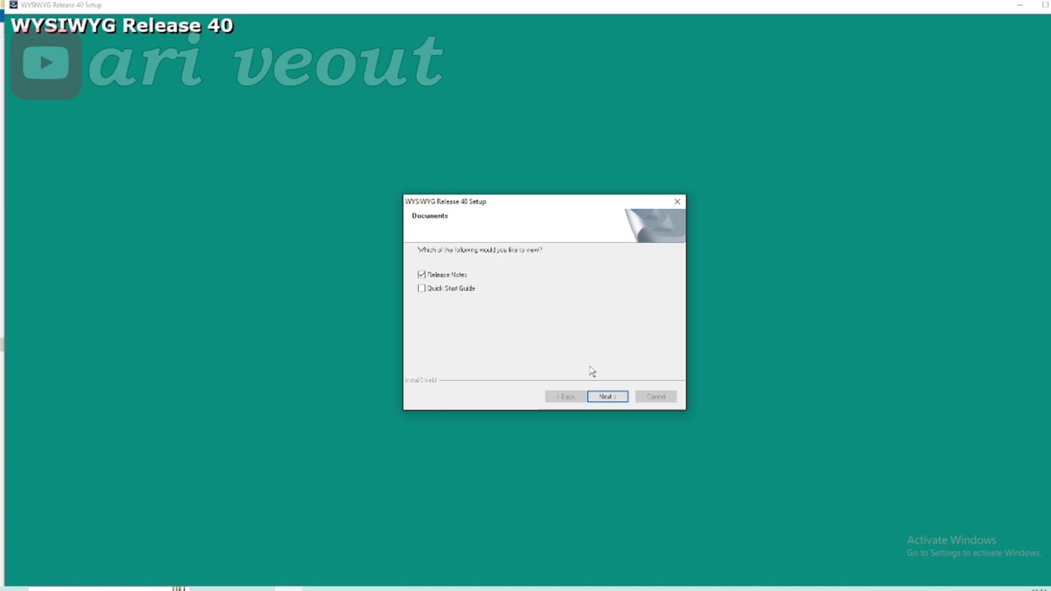
Finish the setup with Release Notes checked and the option to restart the computer later, dismissing the remaining notices
click(605, 396)
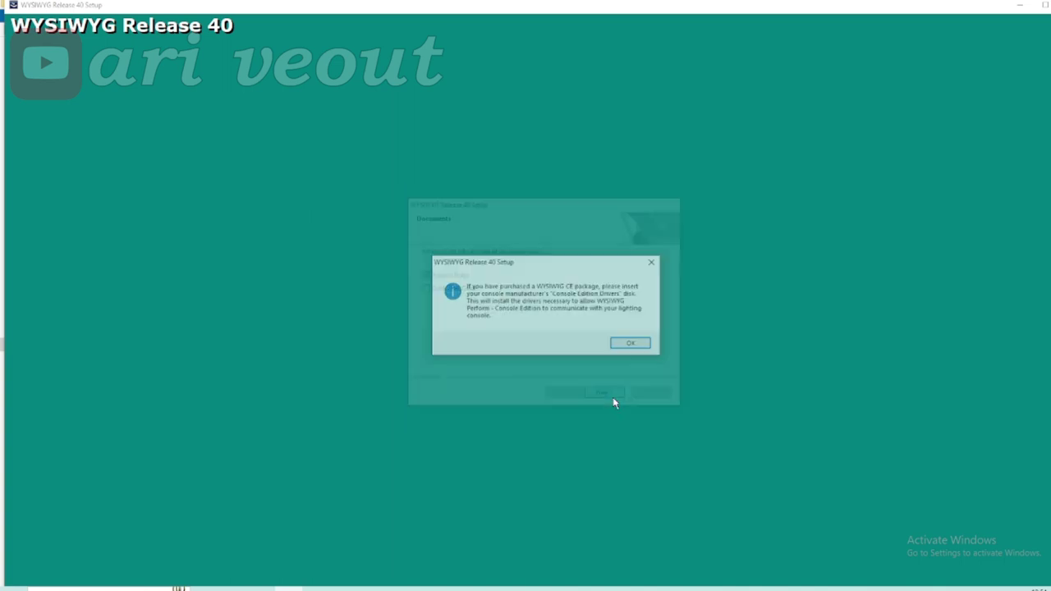
click(629, 344)
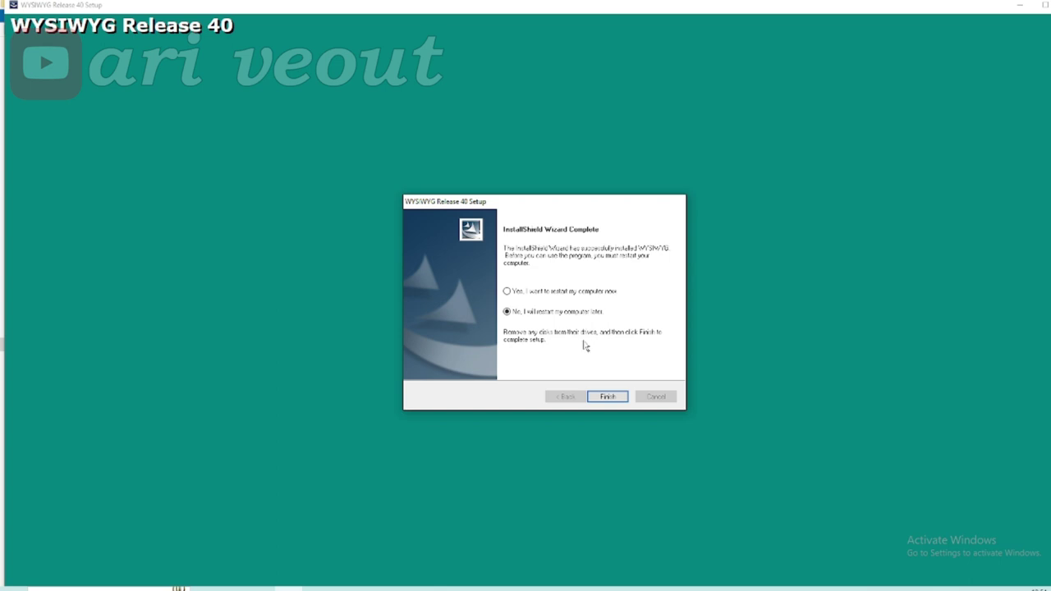
click(607, 398)
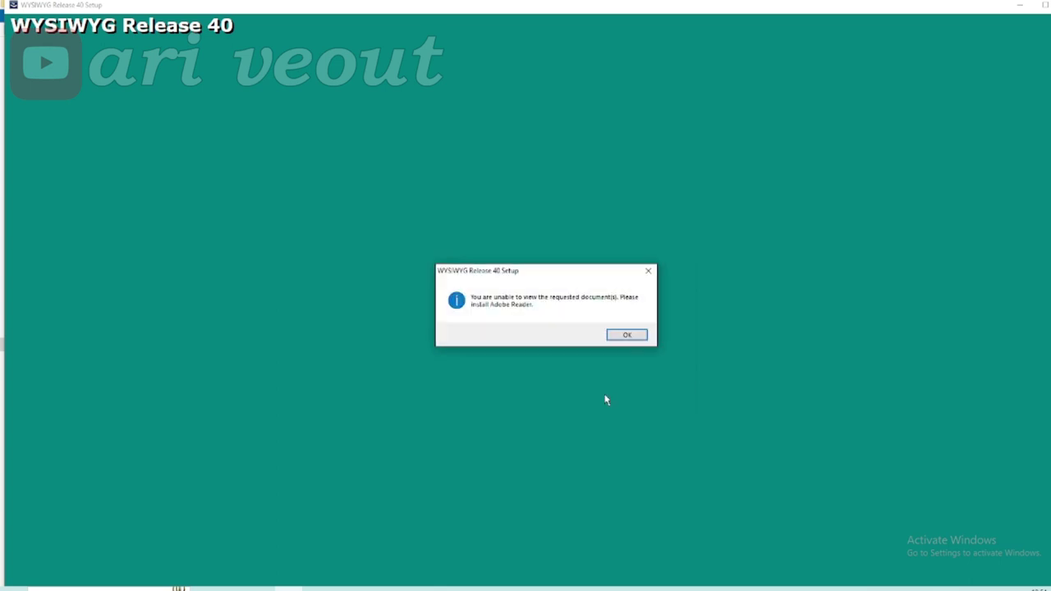
click(626, 336)
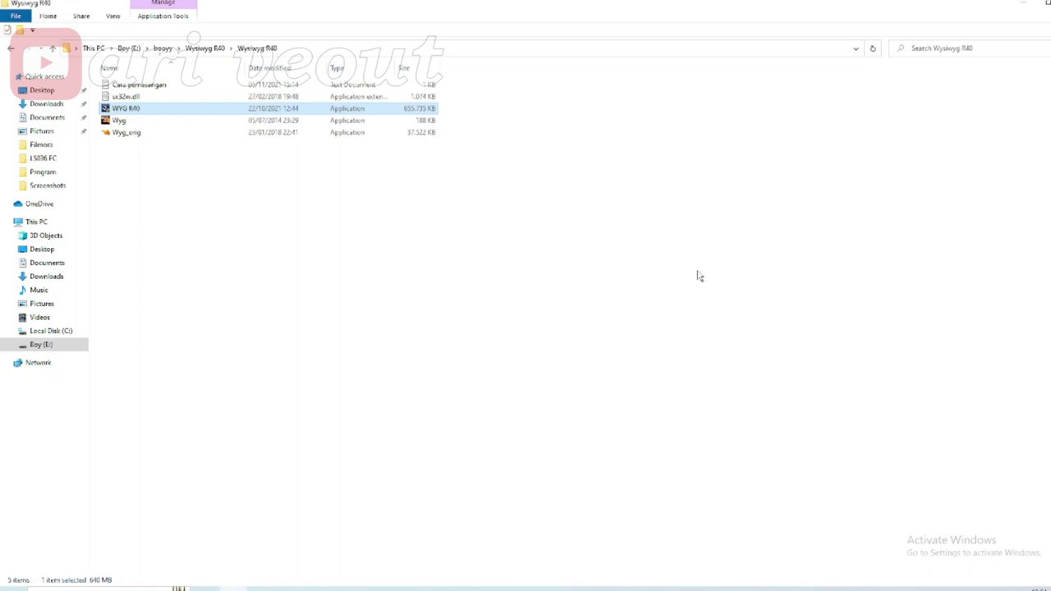
click(401, 274)
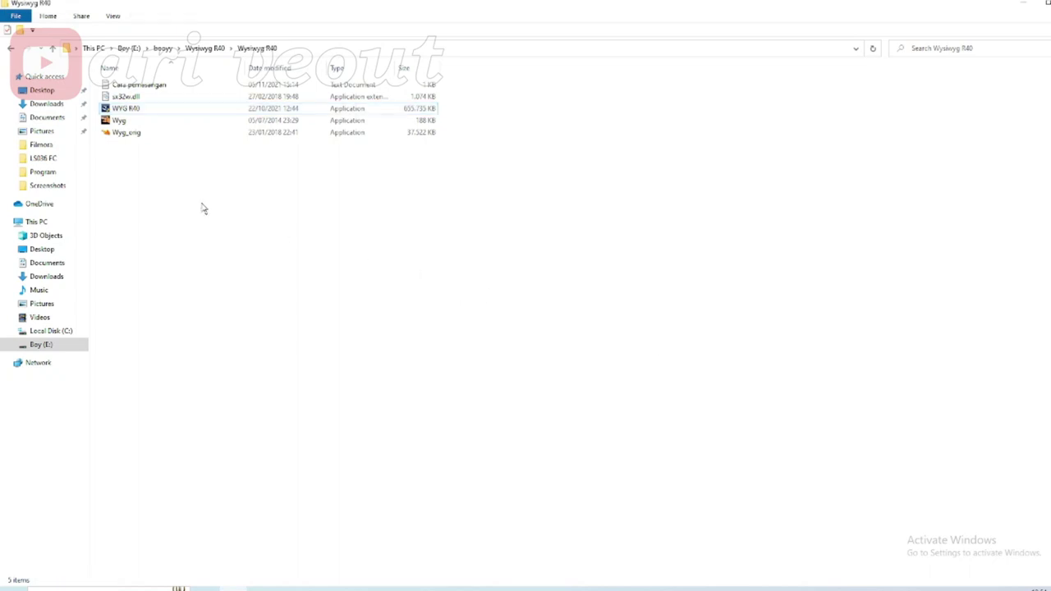
click(143, 97)
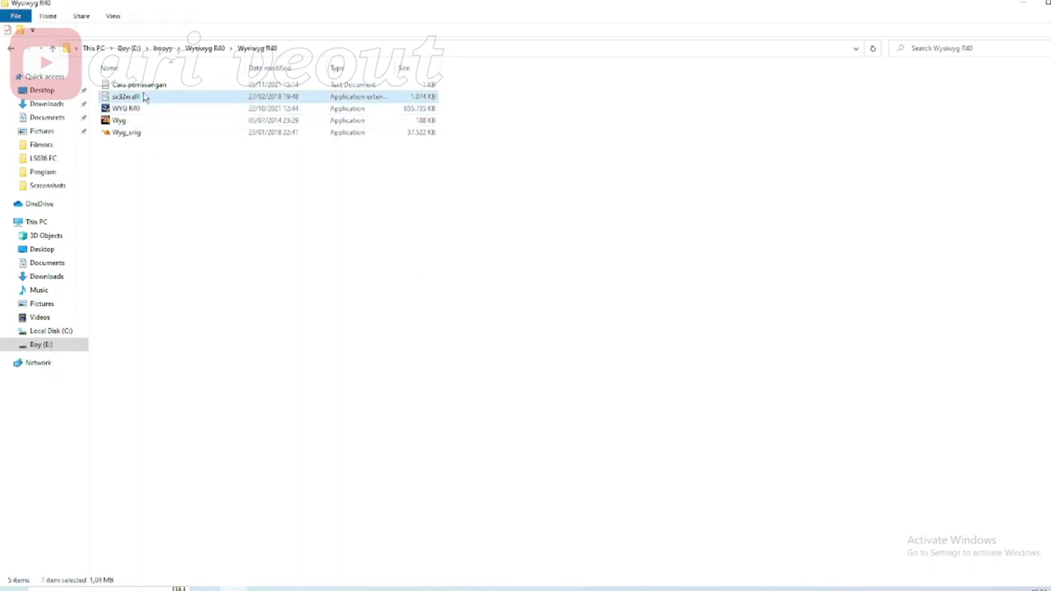
drag(144, 96, 145, 144)
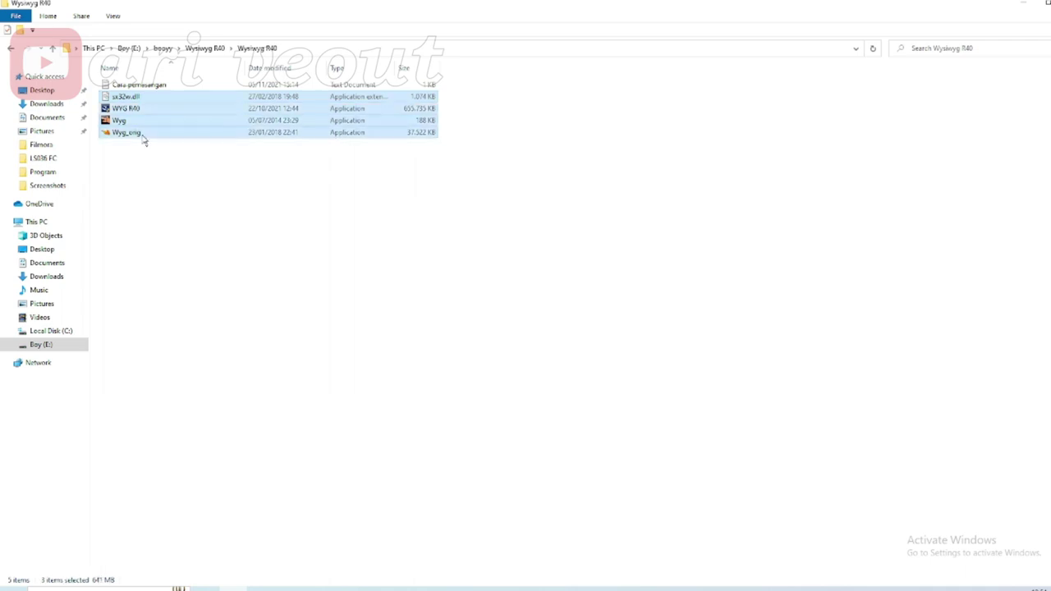
click(144, 120)
ctrl+click(139, 134)
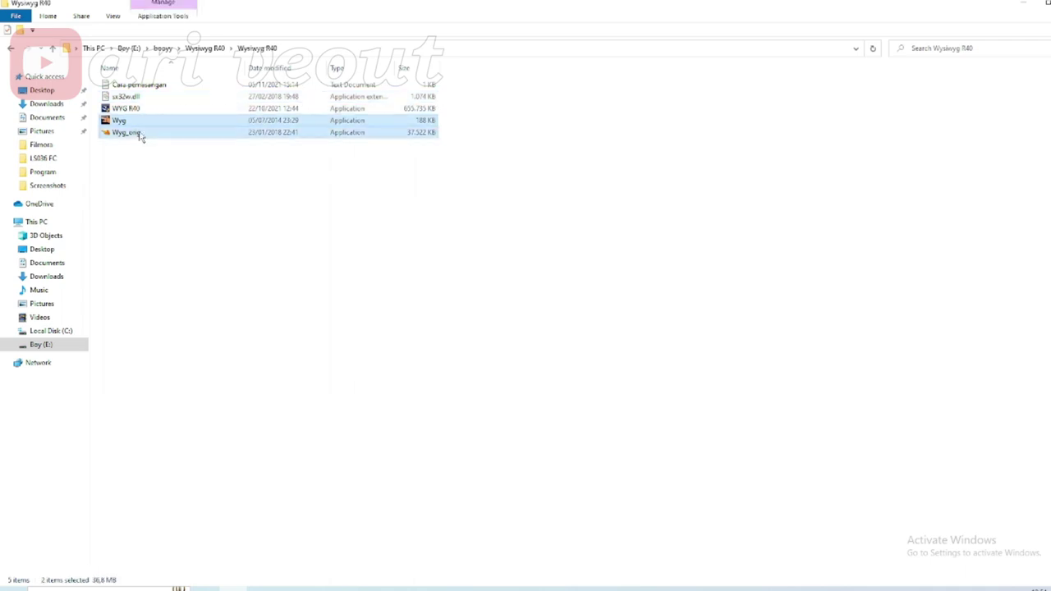
Try to delete the WYG R40 installer file from the extracted folder
click(143, 110)
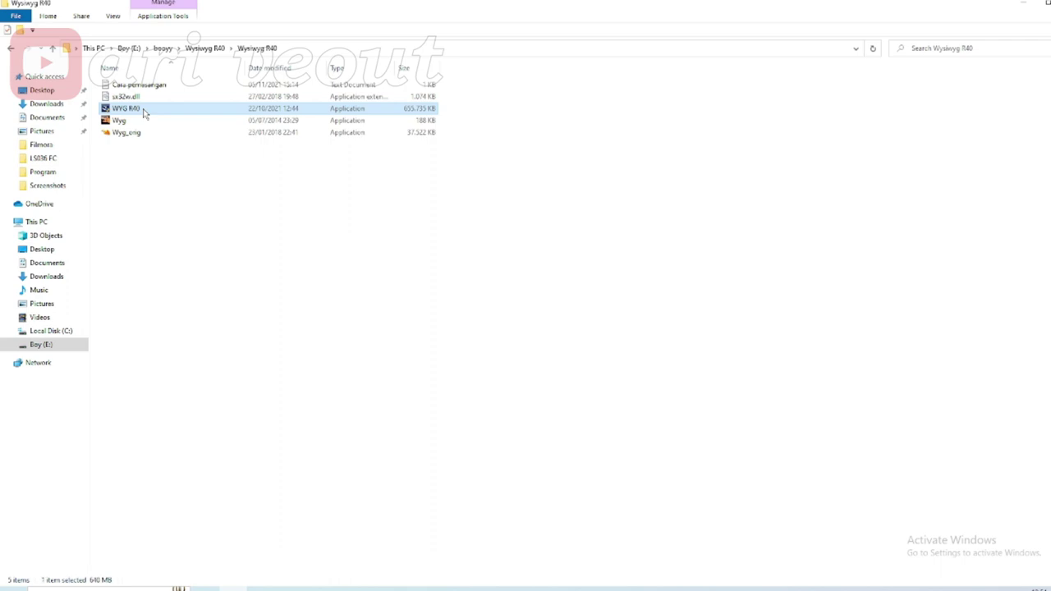
key(Delete)
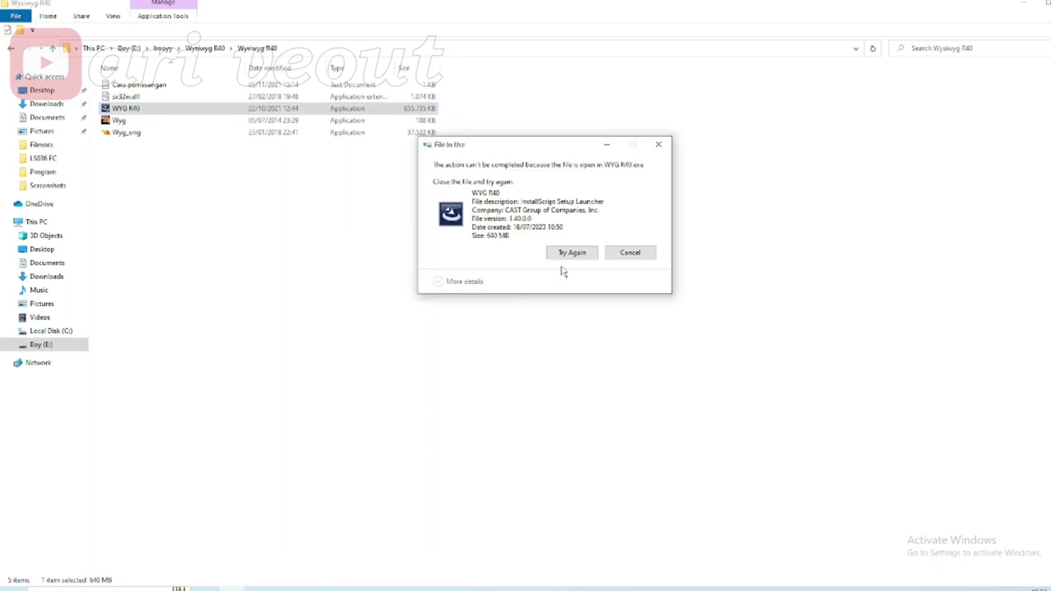
click(659, 145)
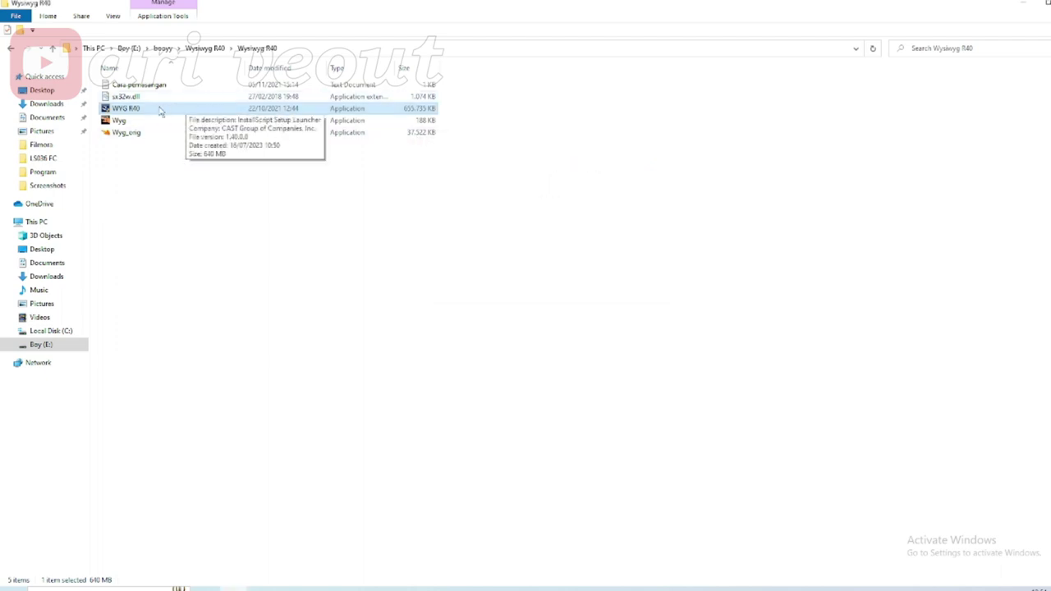
Select the files from sx32w.dll through Wyg_orig in the extracted Wysiwyg R40 folder
mouse_move(145, 112)
mouse_down()
mouse_move(154, 94)
mouse_move(145, 111)
mouse_up()
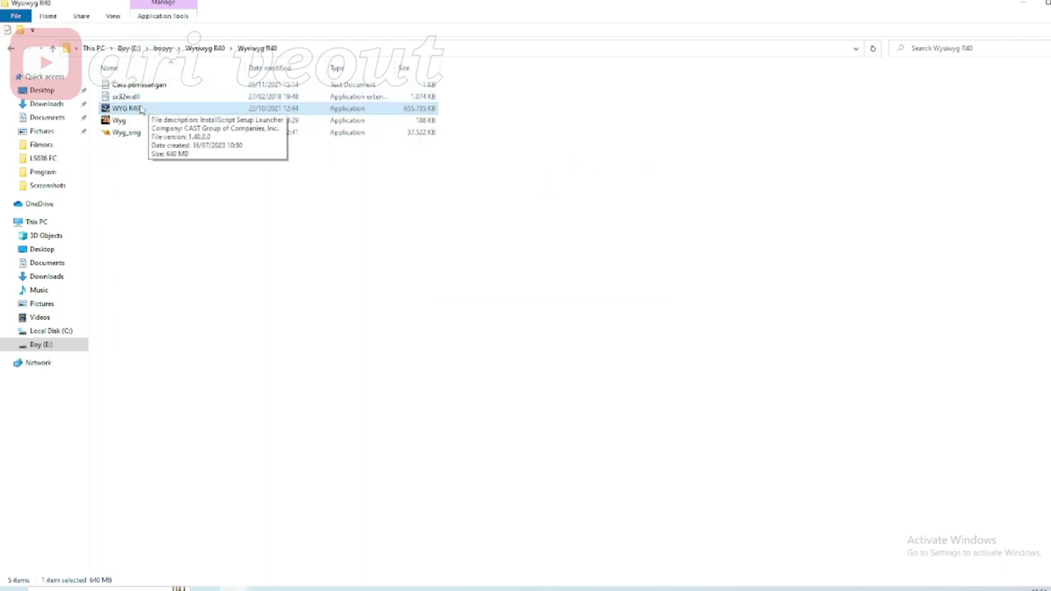
click(141, 97)
shift+click(134, 133)
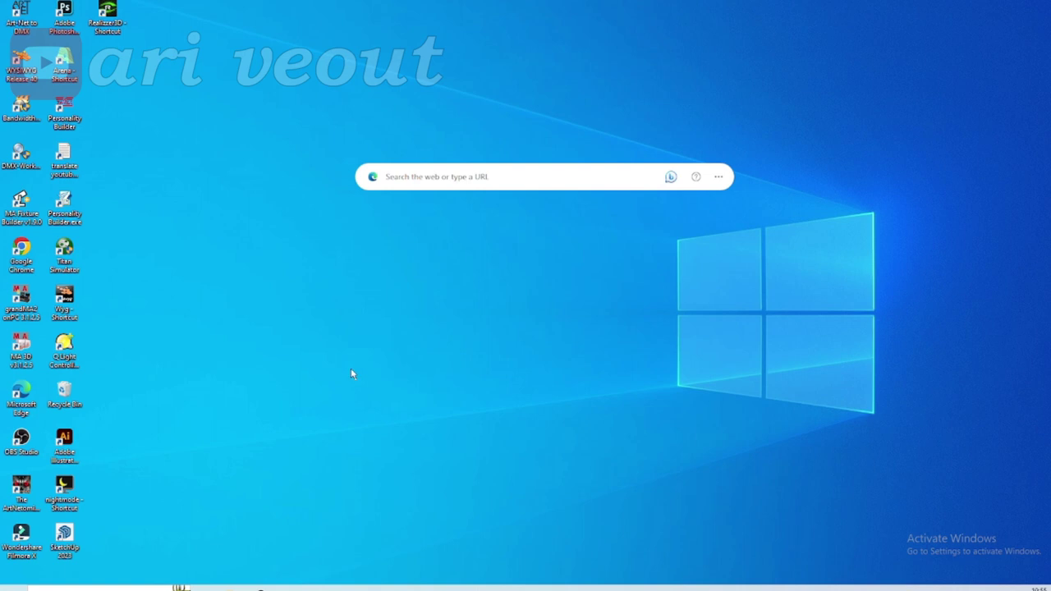
Refresh the desktop and open the file location of the WYSIWYG Release 40 shortcut
right_click(230, 300)
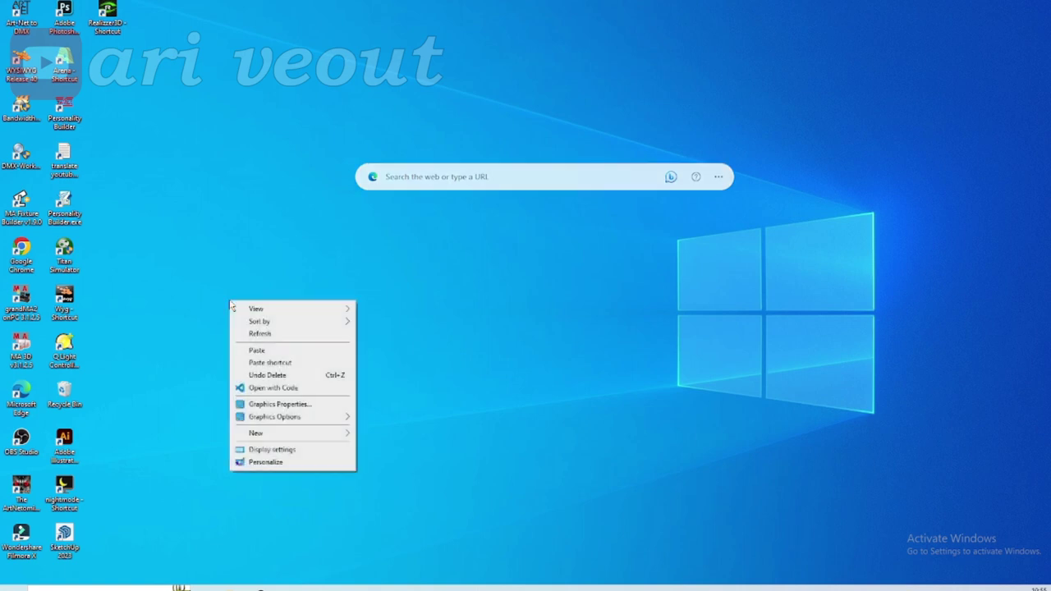
click(259, 334)
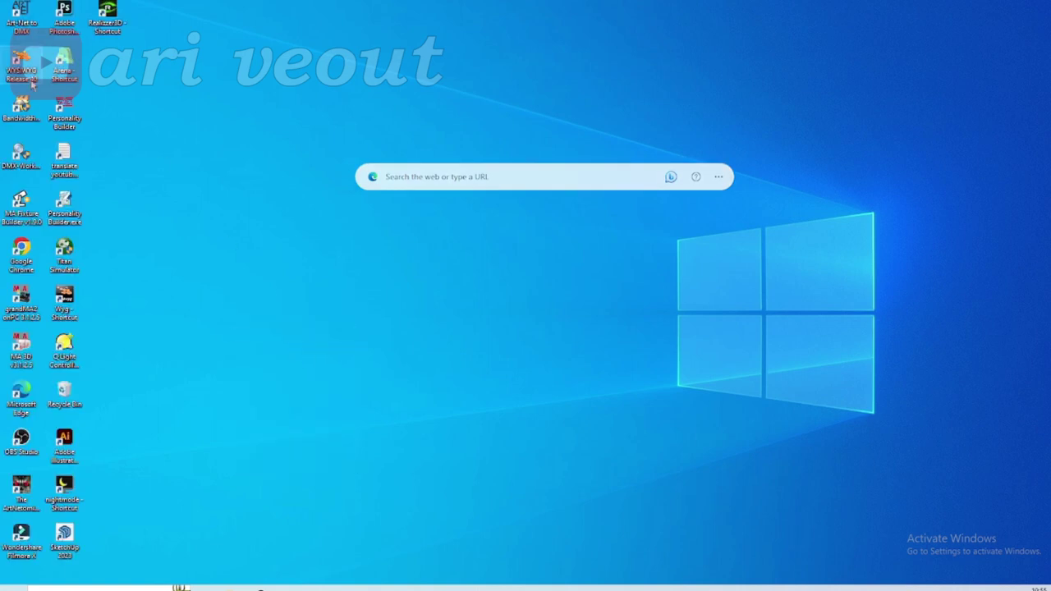
right_click(27, 74)
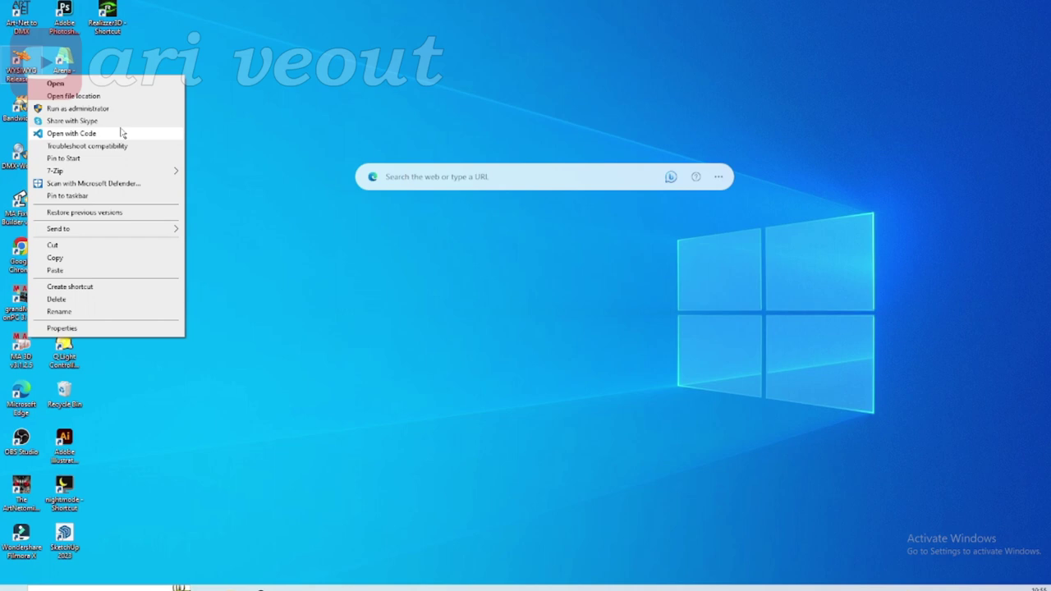
click(91, 97)
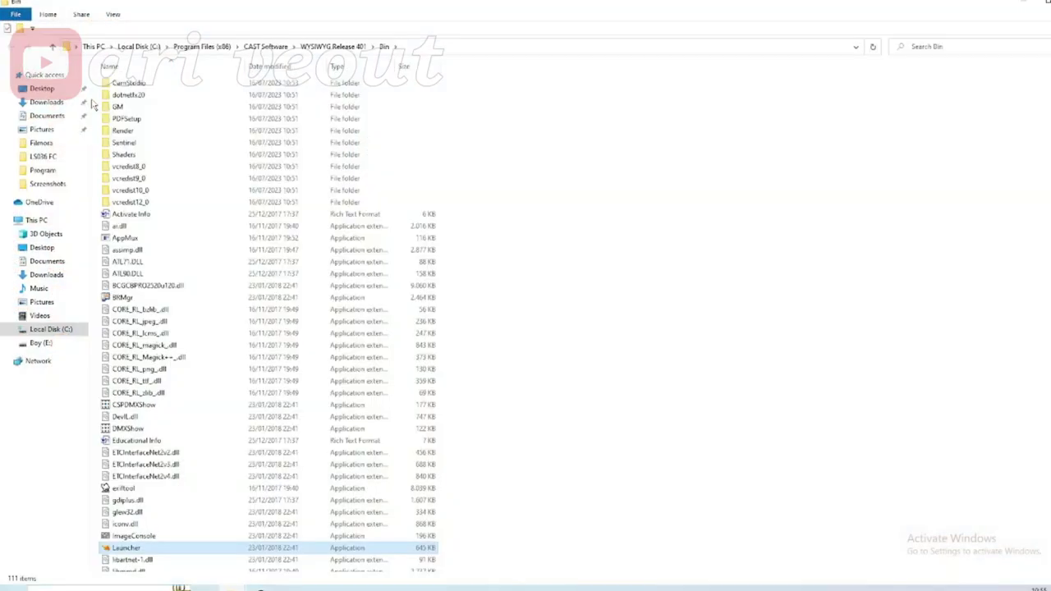
Paste the four copied files into the Bin folder, replacing the files with the same names and granting administrator permission for all items
scroll(531, 352, down, 8)
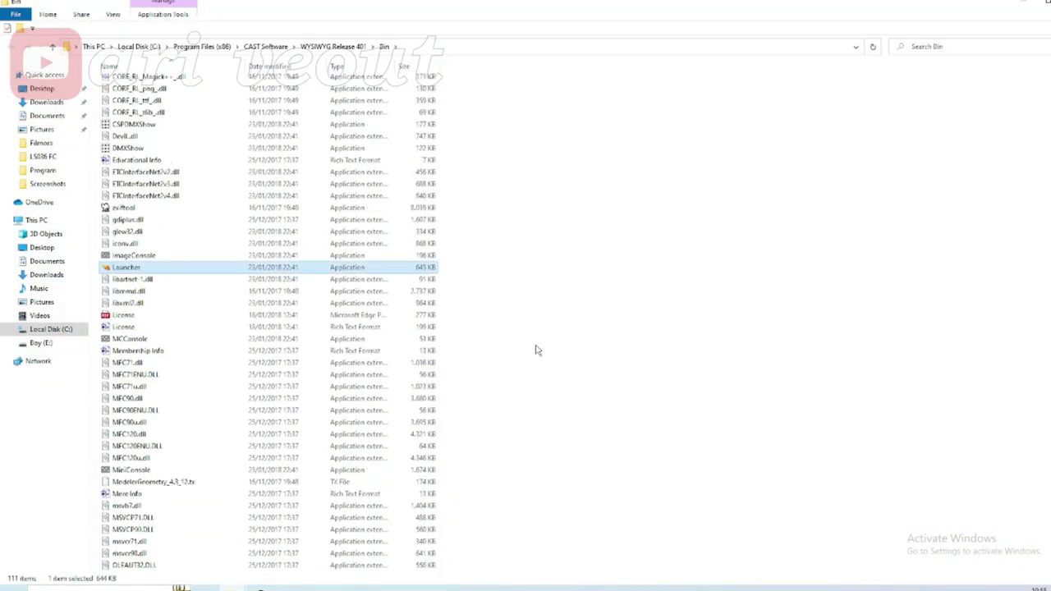
key(ctrl+v)
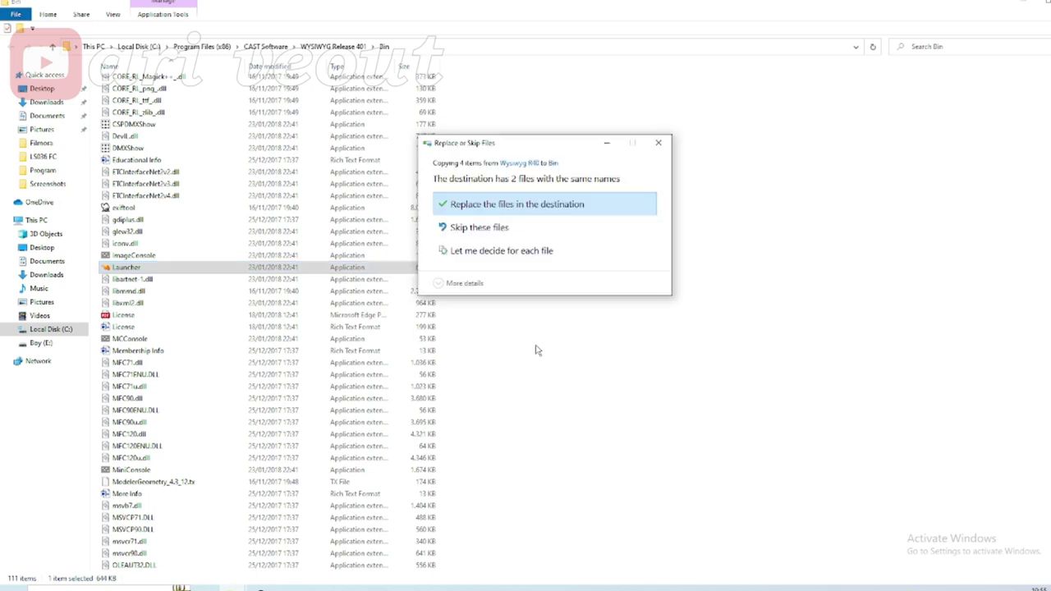
click(527, 210)
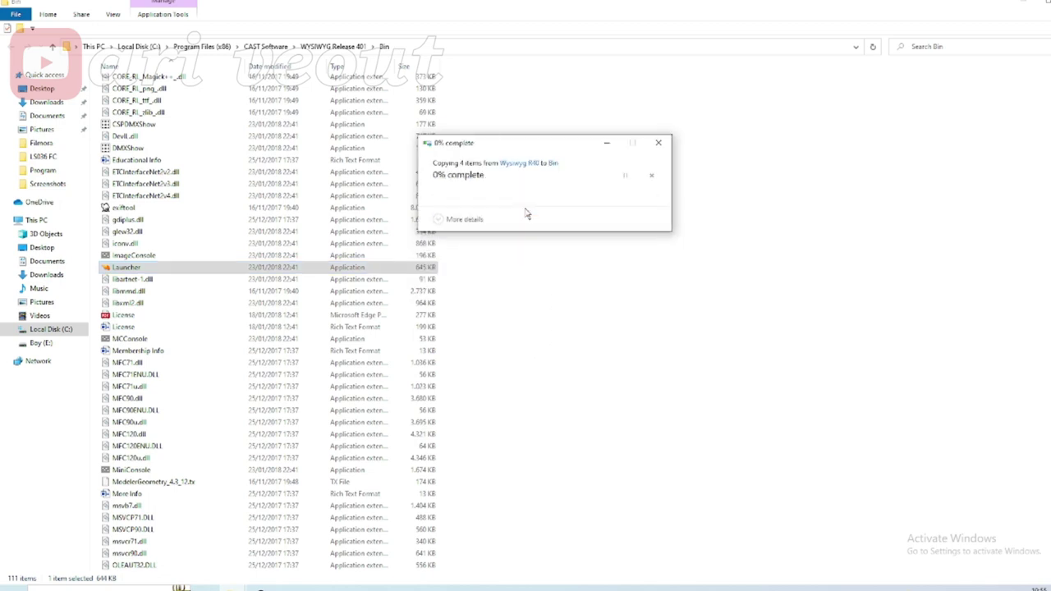
click(478, 224)
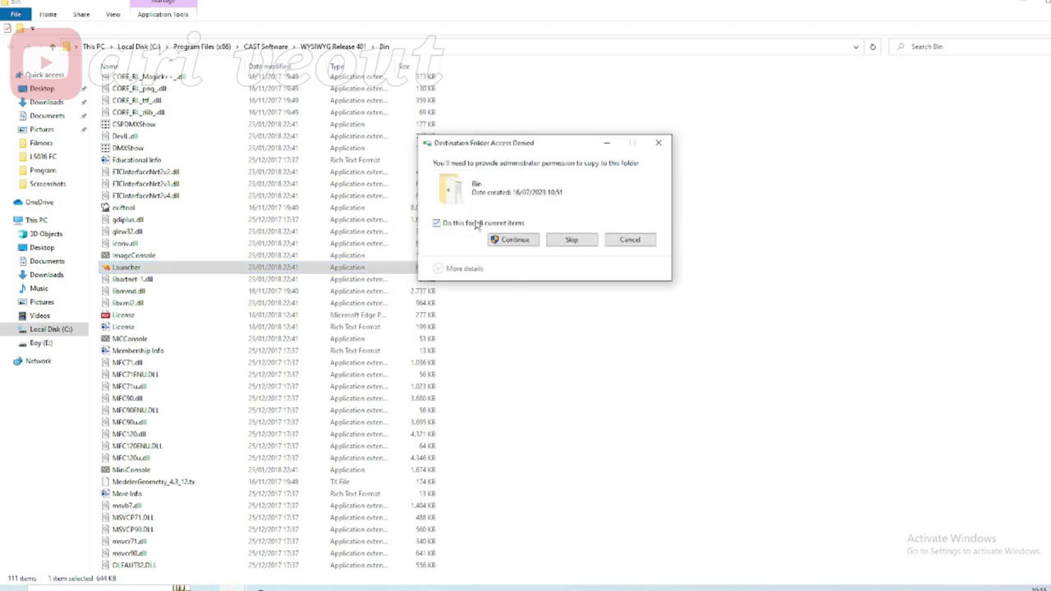
click(516, 240)
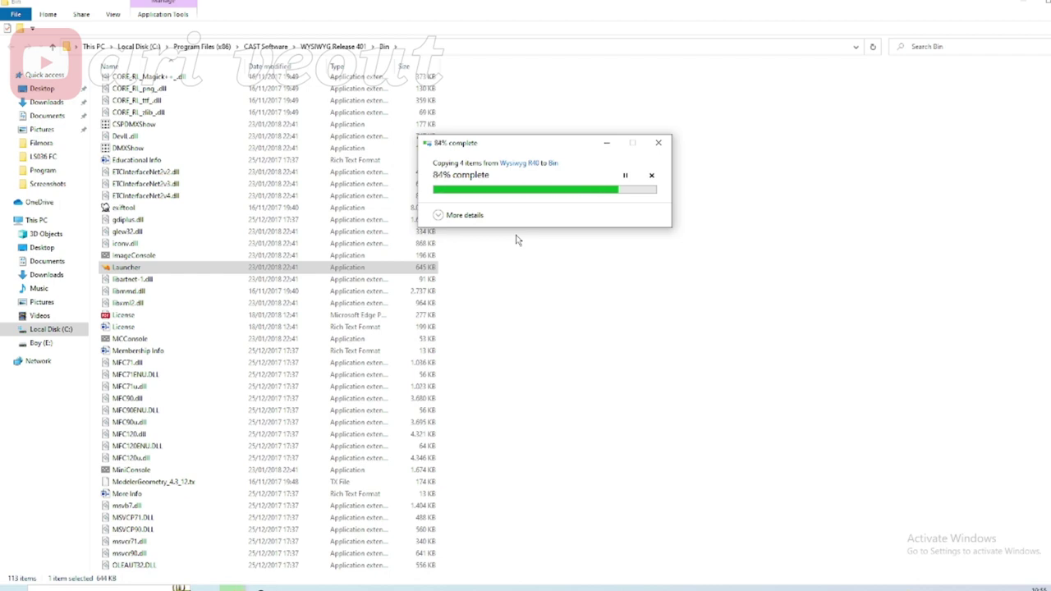
click(560, 303)
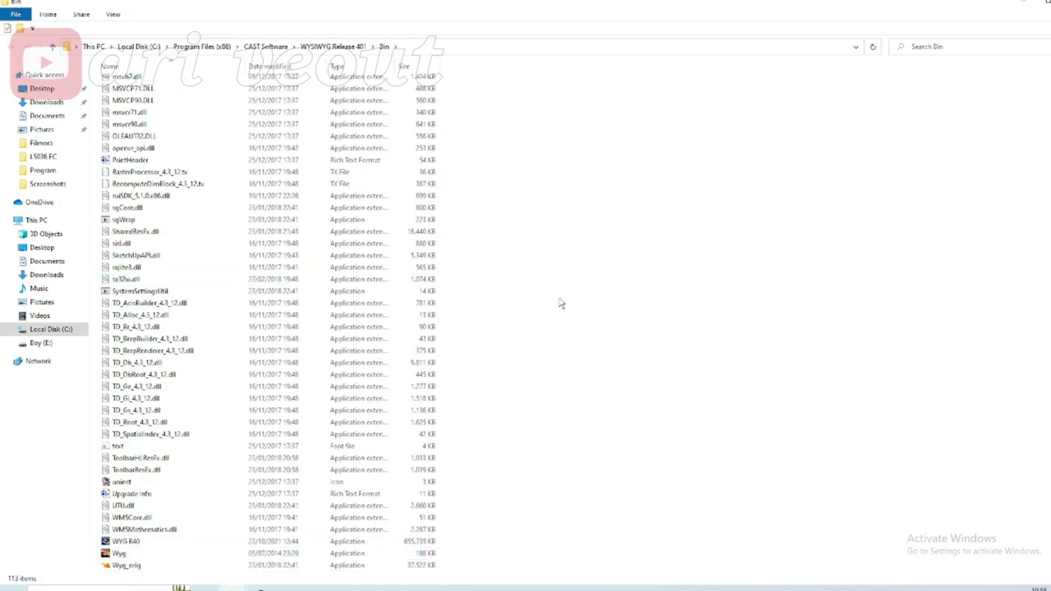
Create a desktop shortcut for the Wyg application in the Bin folder
scroll(560, 304, down, 5)
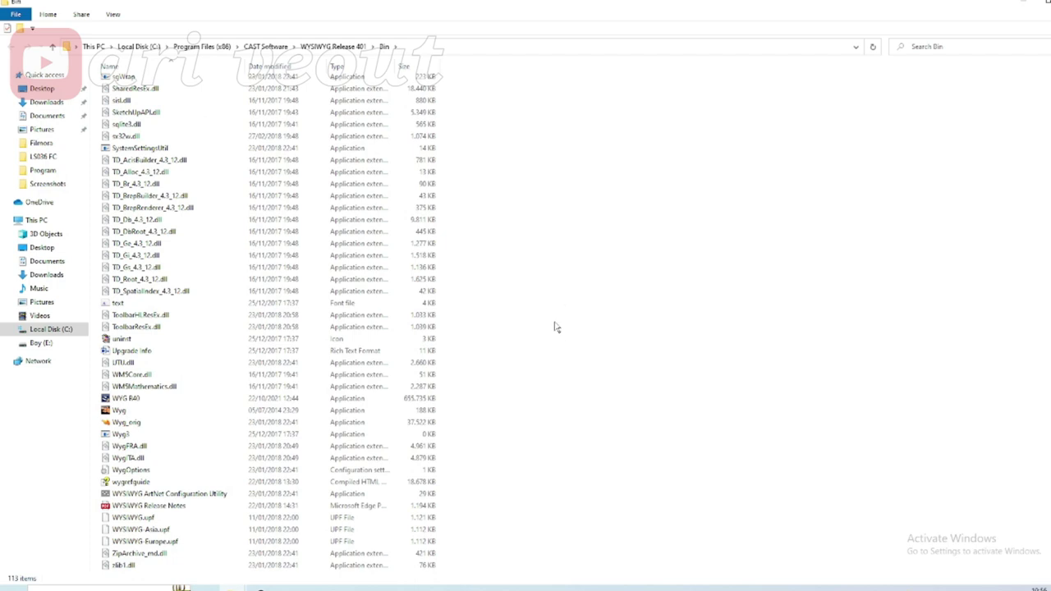
click(161, 414)
right_click(161, 415)
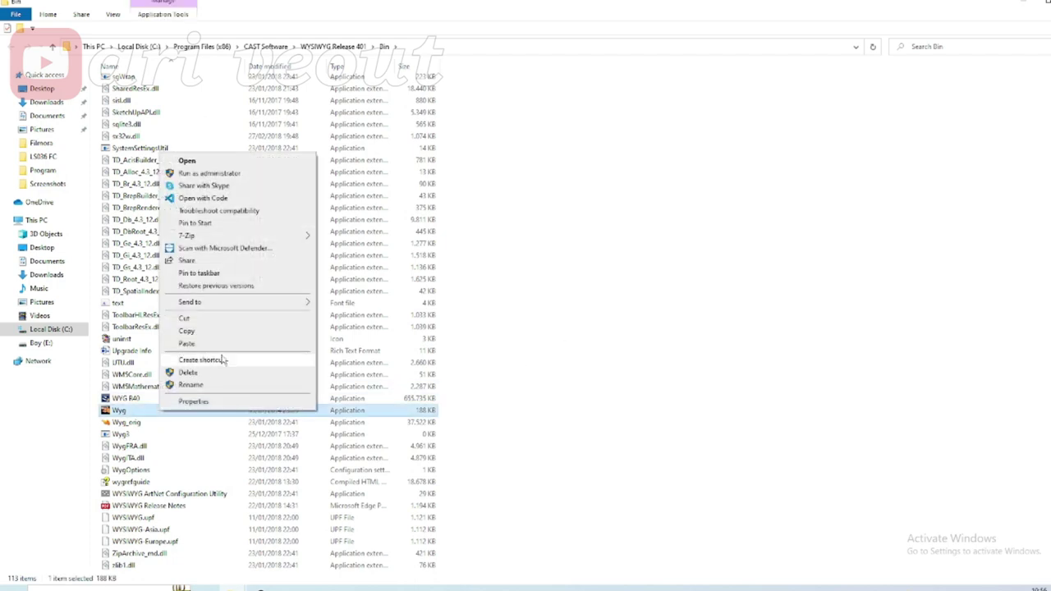
mouse_move(267, 308)
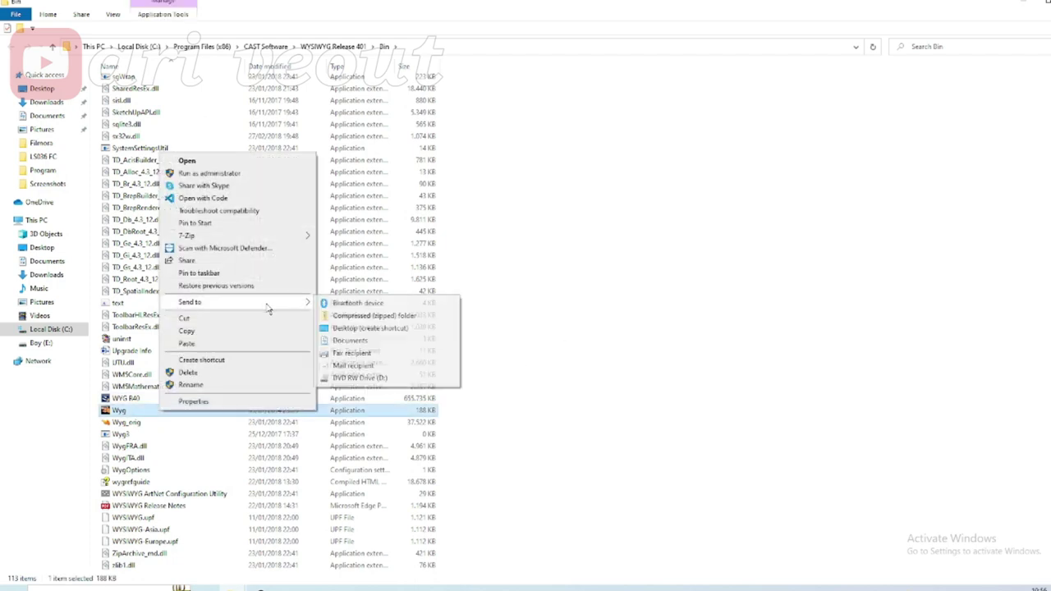
click(408, 329)
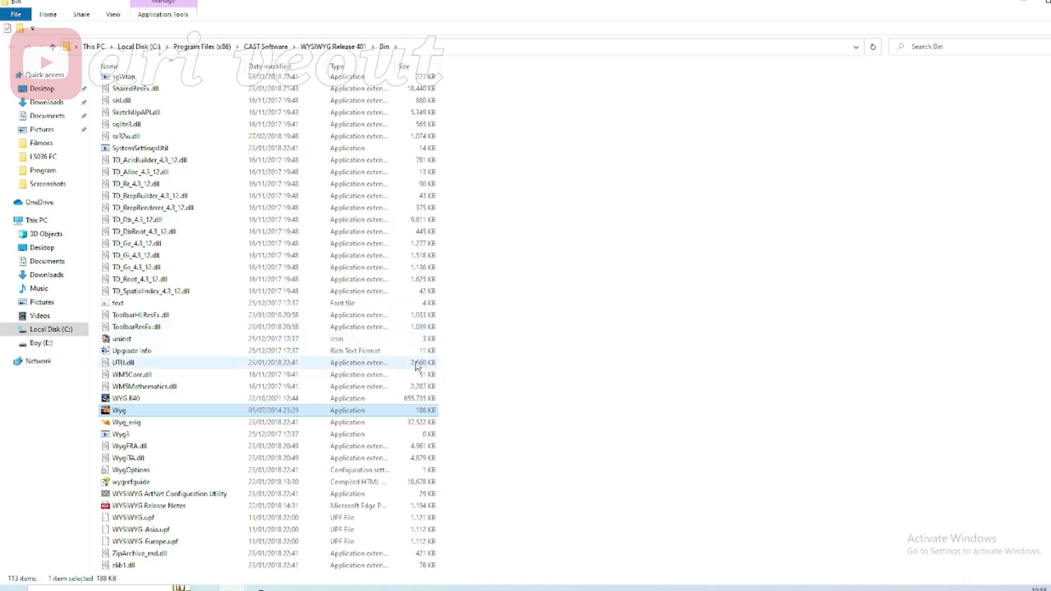
click(632, 302)
Show and refresh the desktop, and launch WYSIWYG from the Wyg - Shortcut (2) shortcut
key(super+d)
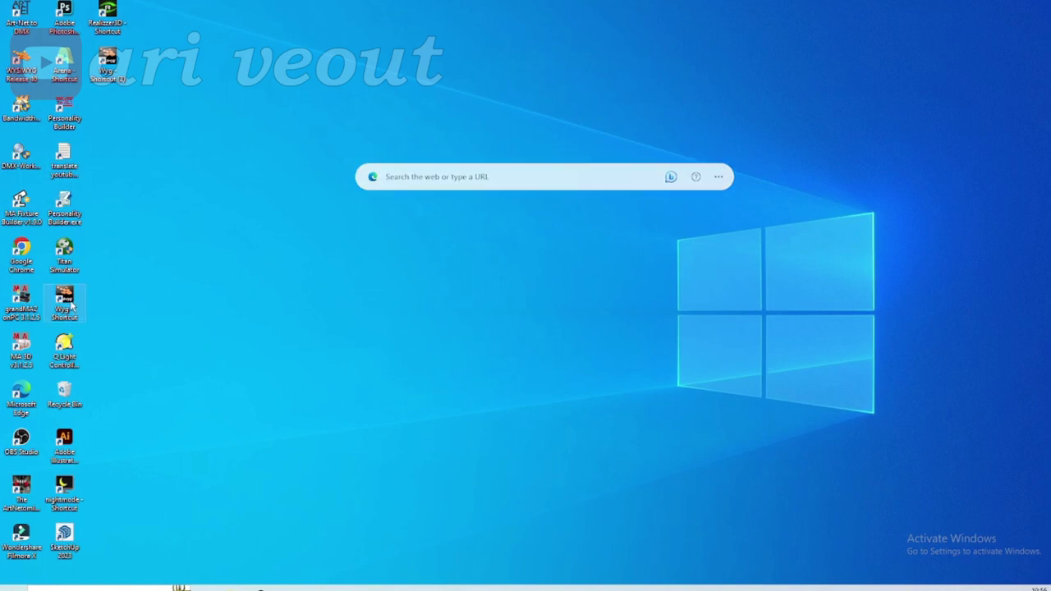
right_click(208, 202)
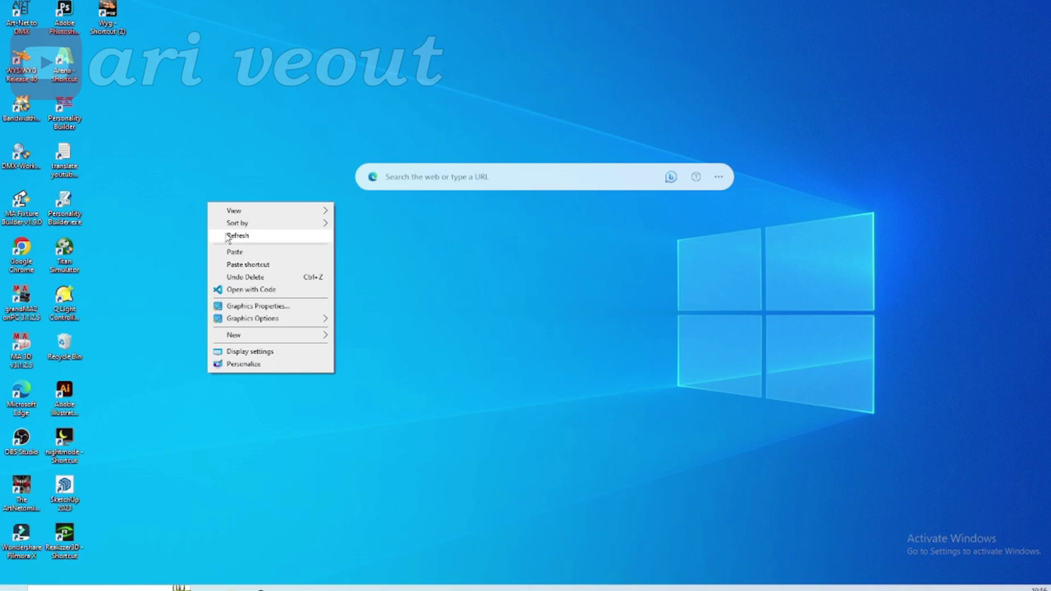
click(232, 235)
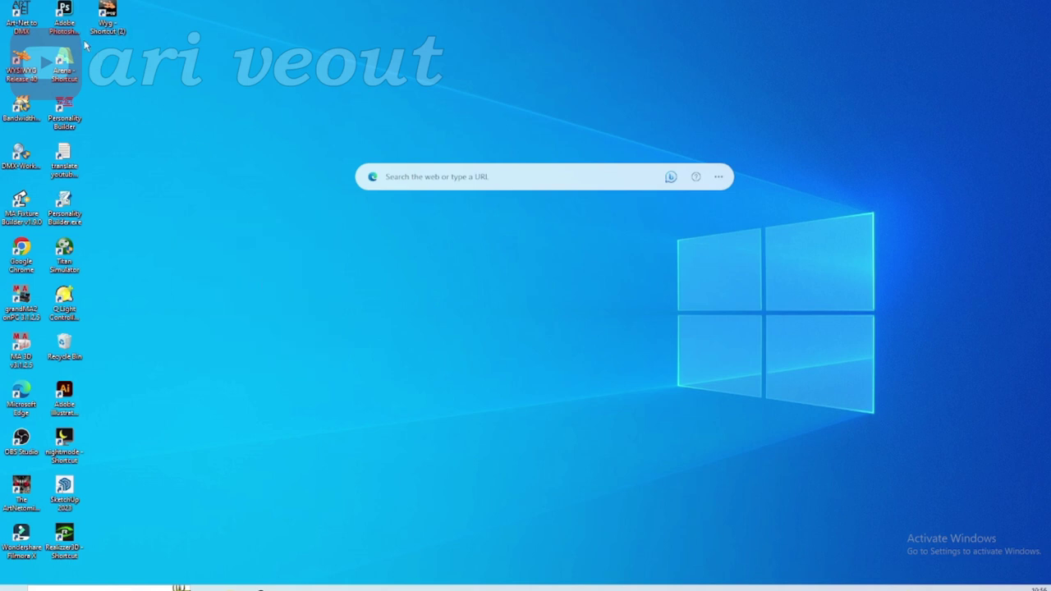
double_click(119, 17)
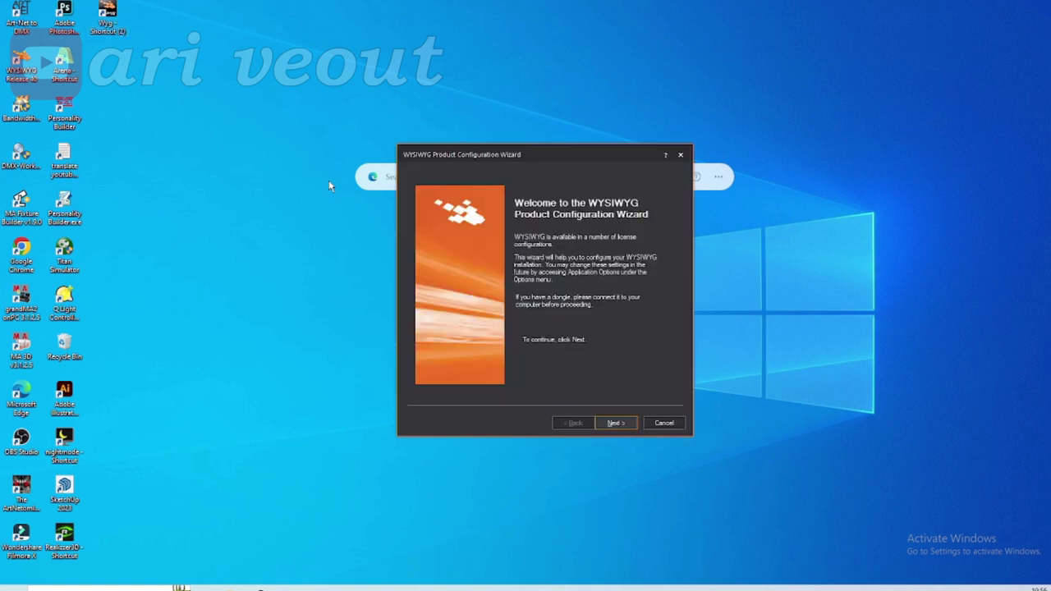
Complete the WYSIWYG Product Configuration Wizard with Standard Product and allow the application through the firewall on public networks
click(614, 424)
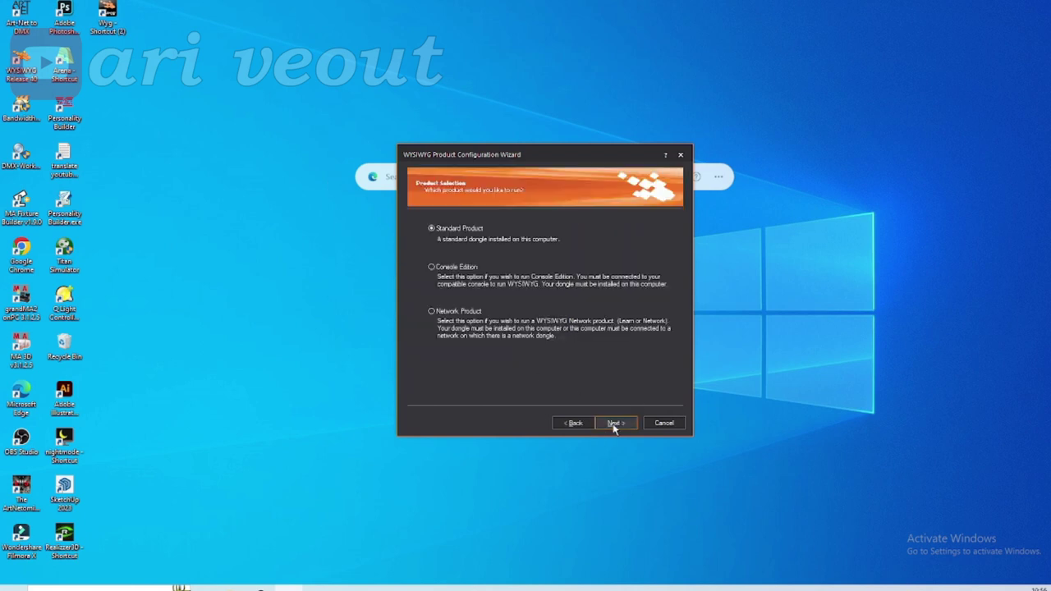
click(616, 424)
click(617, 425)
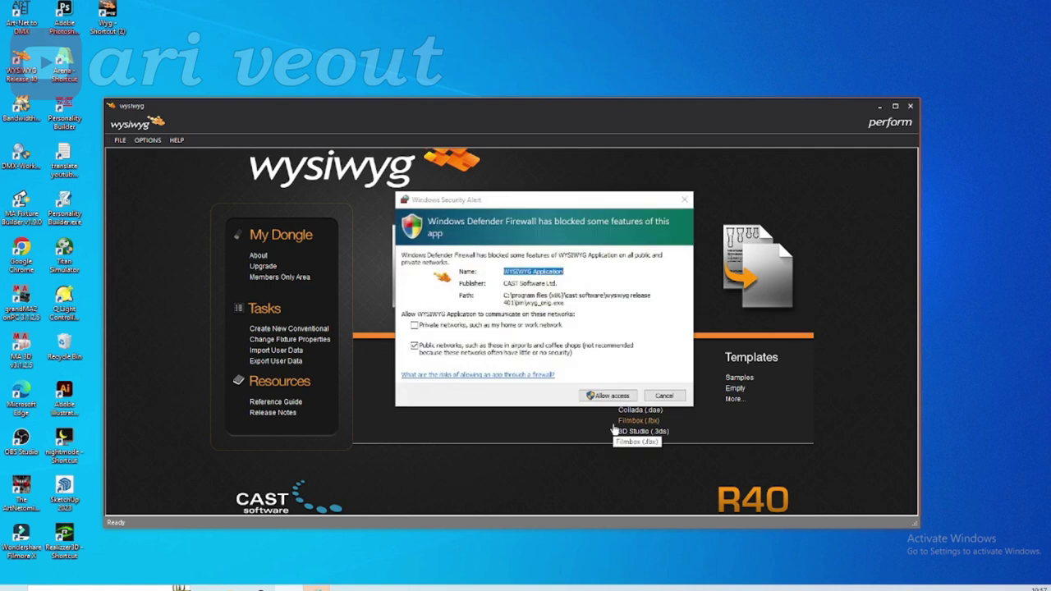
click(610, 397)
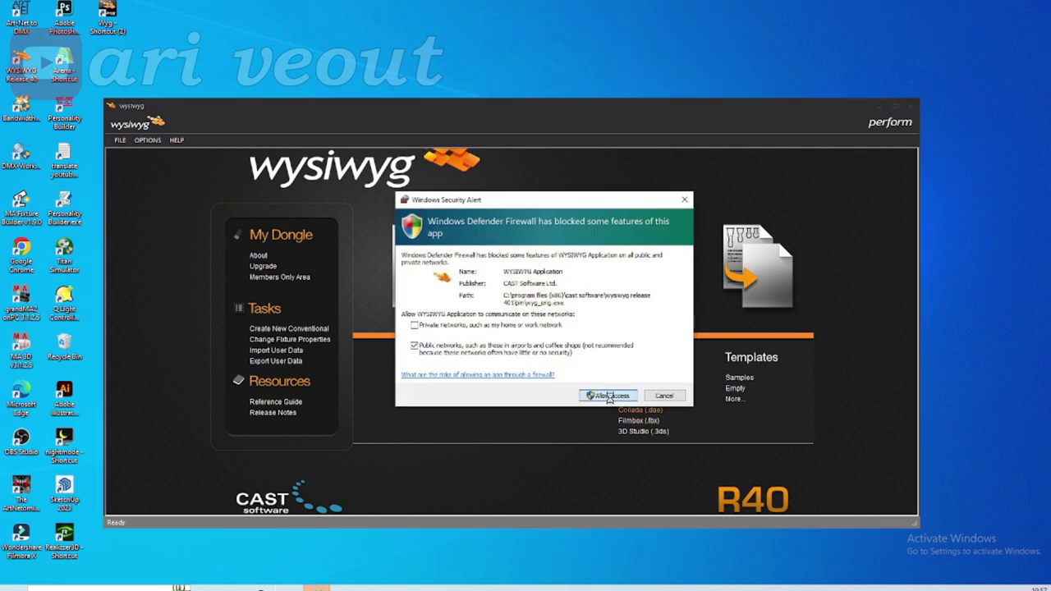
click(628, 397)
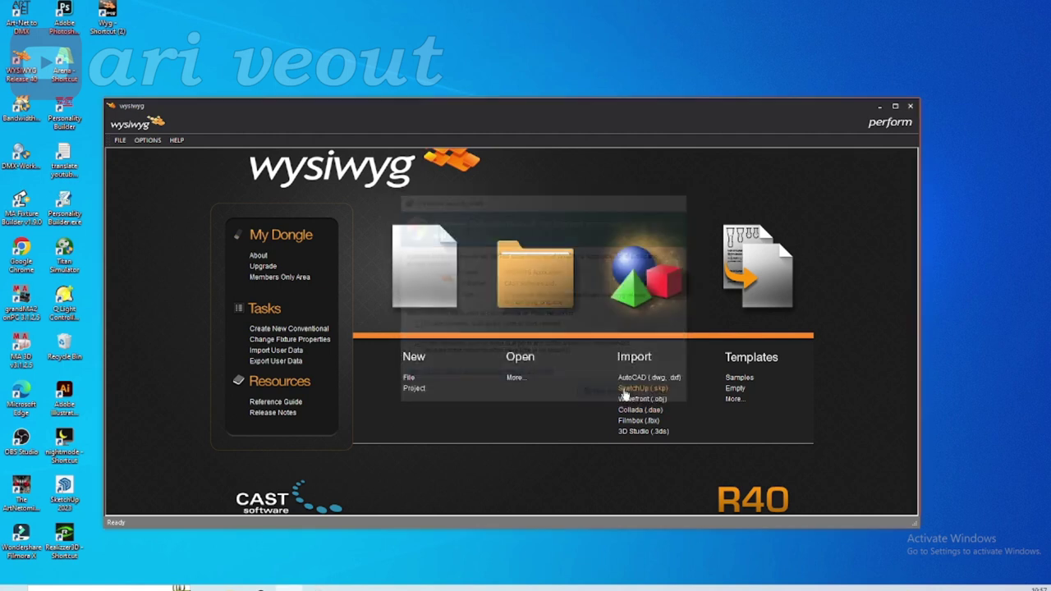
Create a new file, show it in the Quad layout and set its units to metric
click(413, 355)
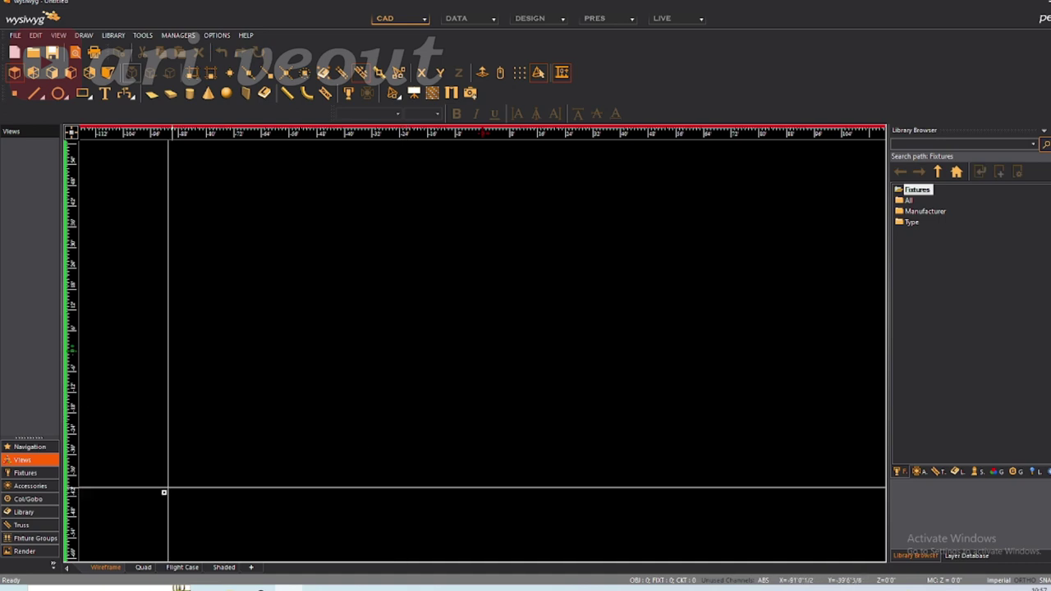
click(139, 568)
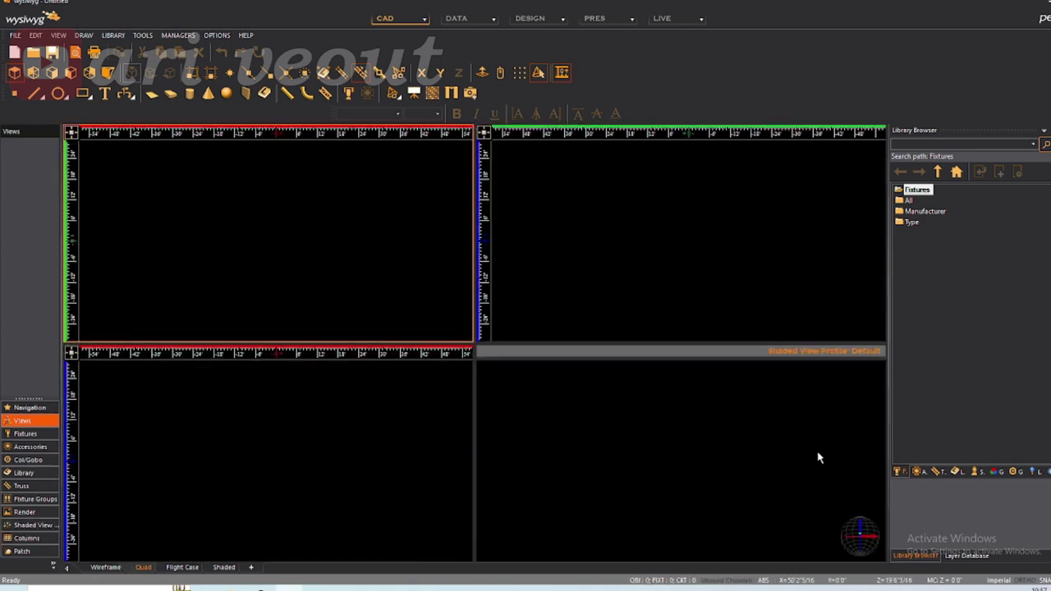
click(995, 580)
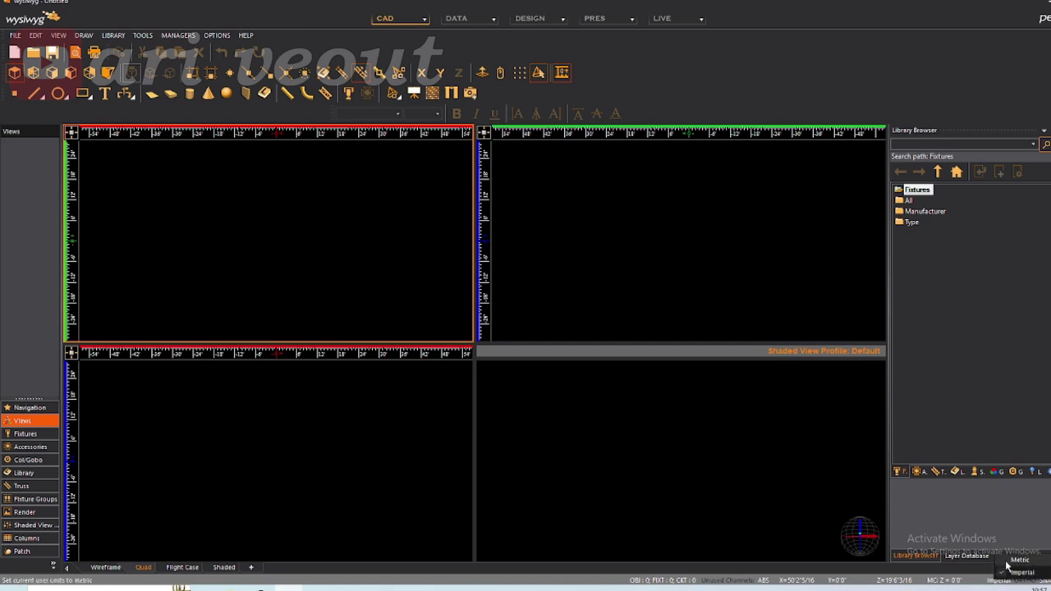
click(1007, 567)
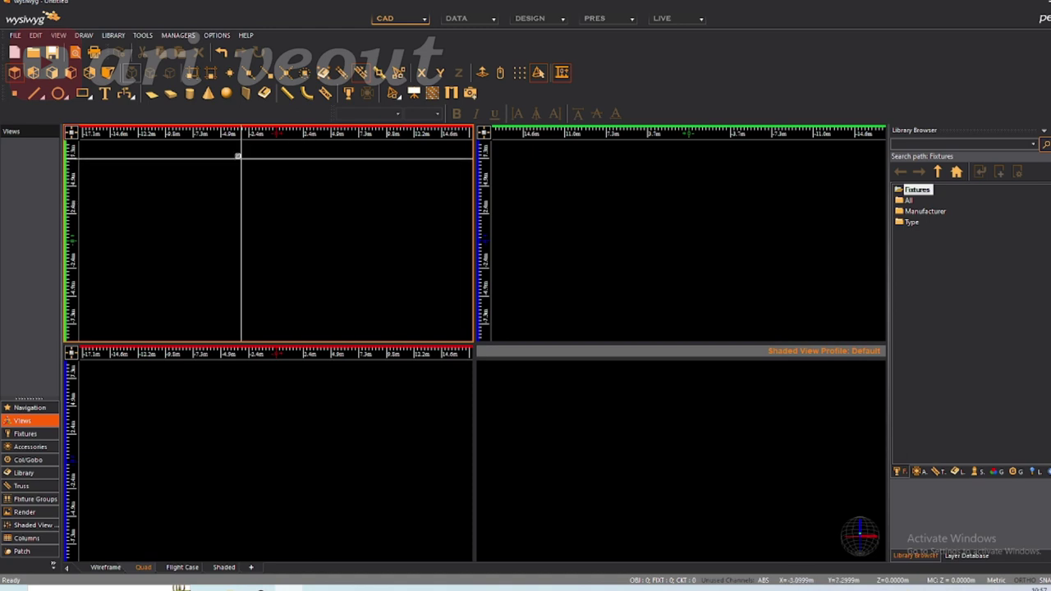
Create a riser 8 m wide and 6 m deep and place it near the origin in the plan view
click(171, 95)
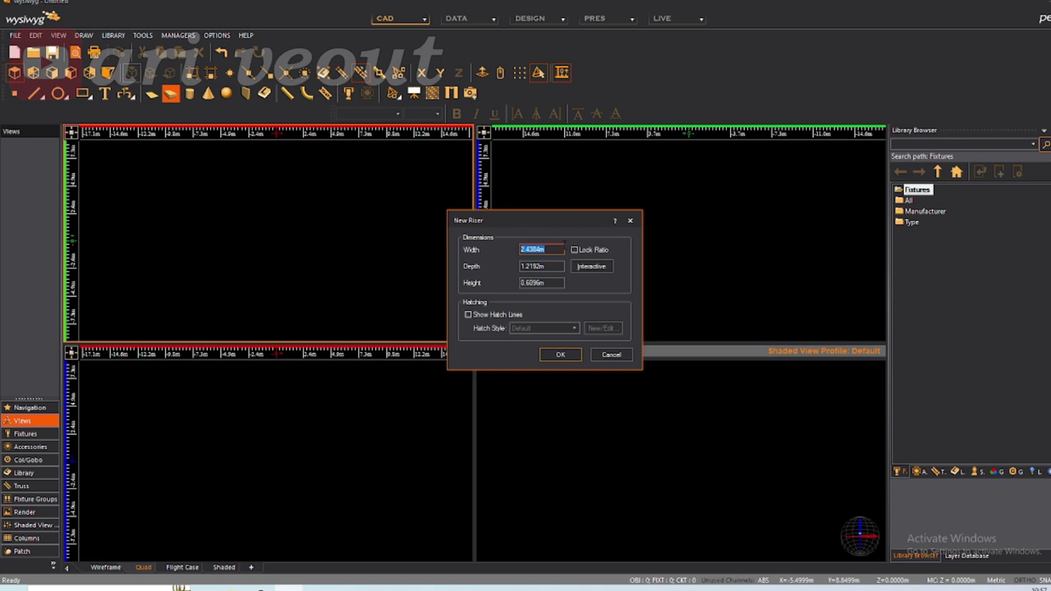
text(8)
drag(554, 283, 532, 283)
drag(544, 266, 515, 267)
text(6.0000m)
click(554, 355)
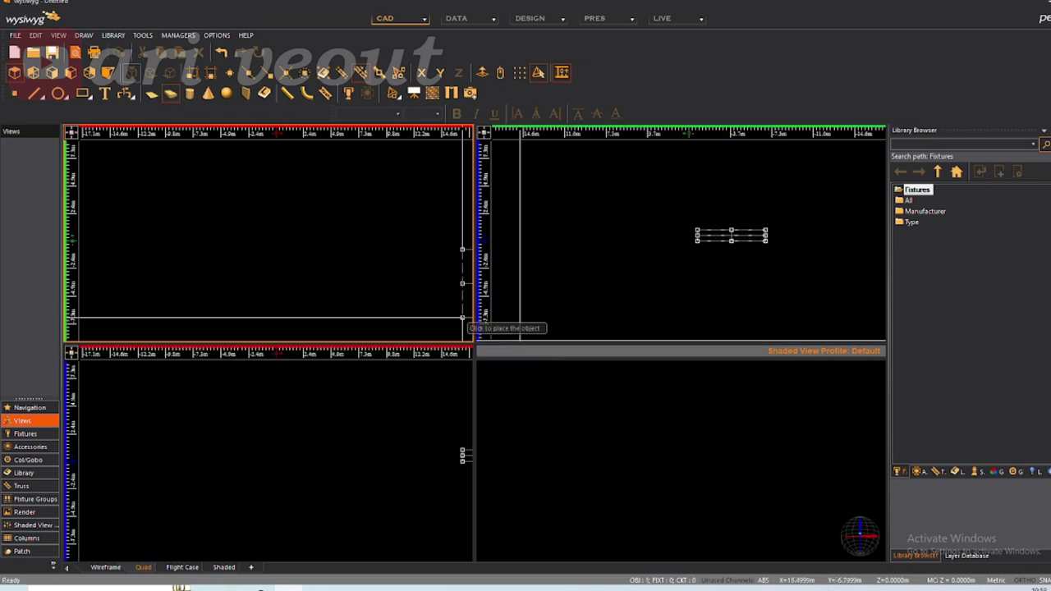
click(222, 253)
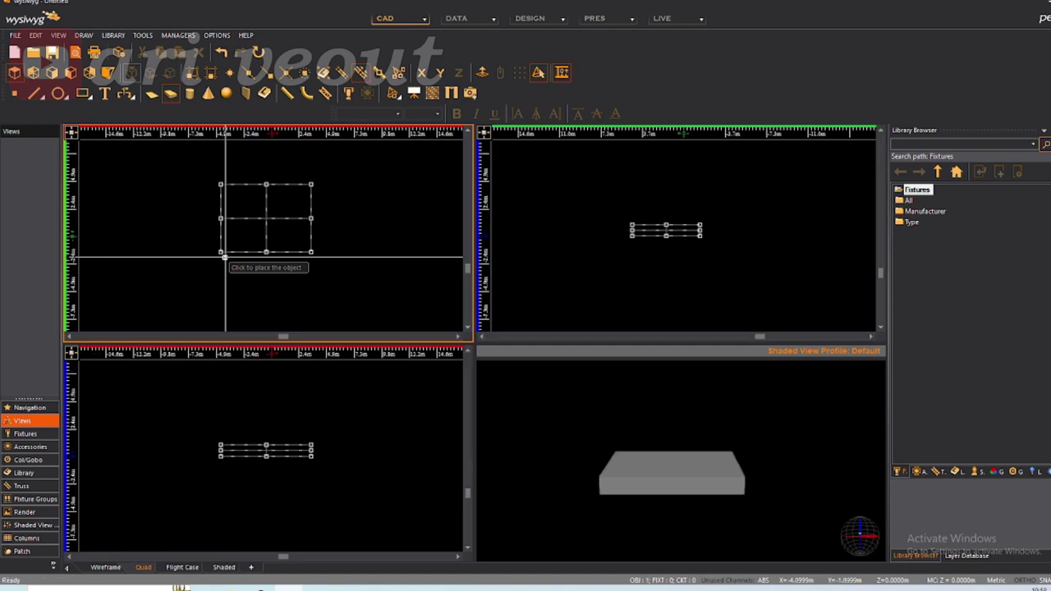
drag(636, 448, 642, 441)
click(369, 254)
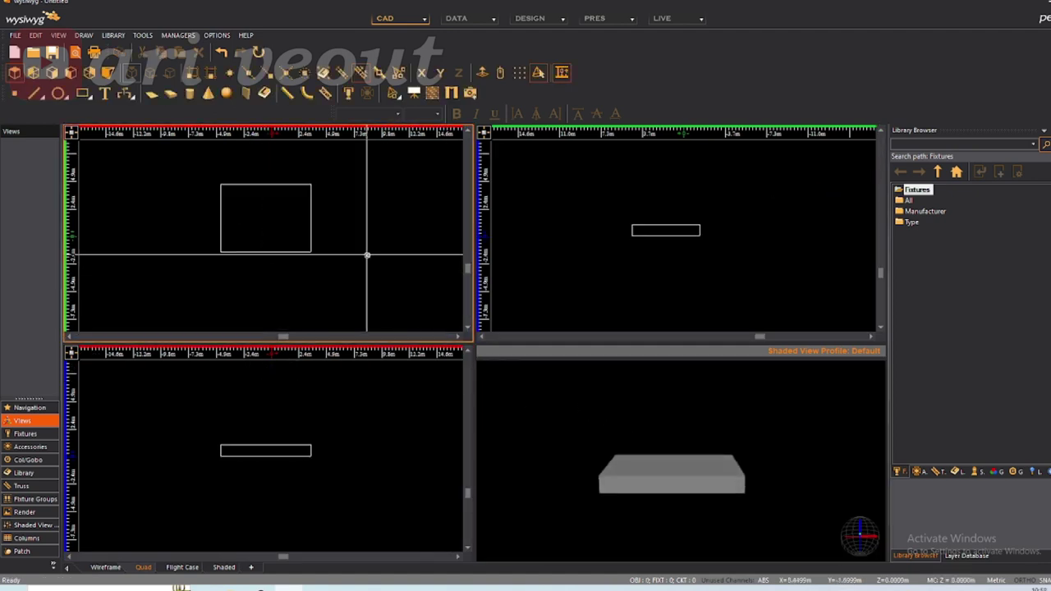
Draw a rectangular floor surface about 78 m wide around the riser in the plan view, locking the axes for straight edges
scroll(364, 274, down, 2)
scroll(230, 242, down, 1)
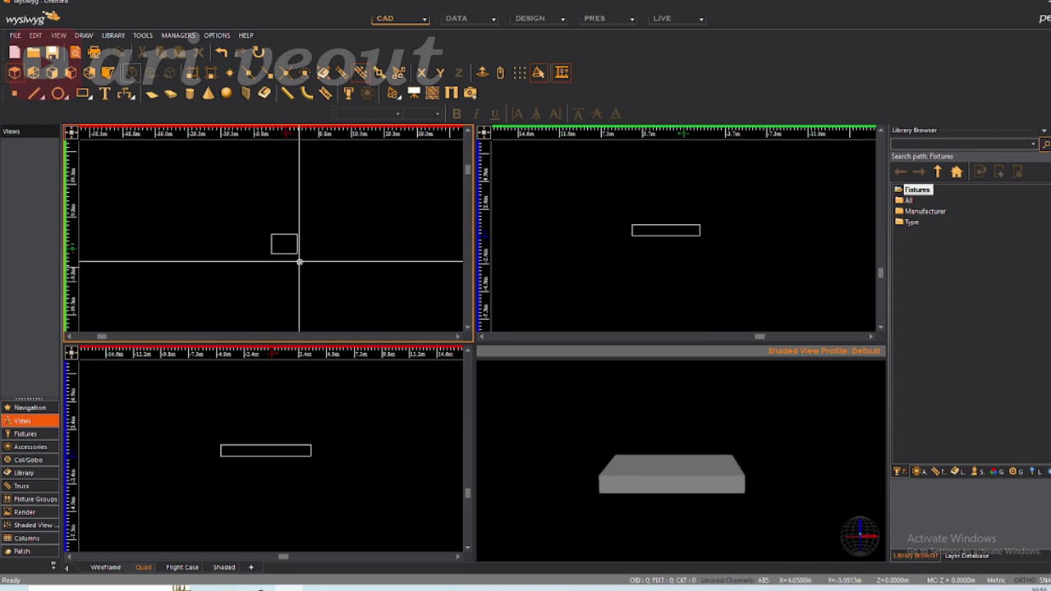
click(147, 95)
click(155, 158)
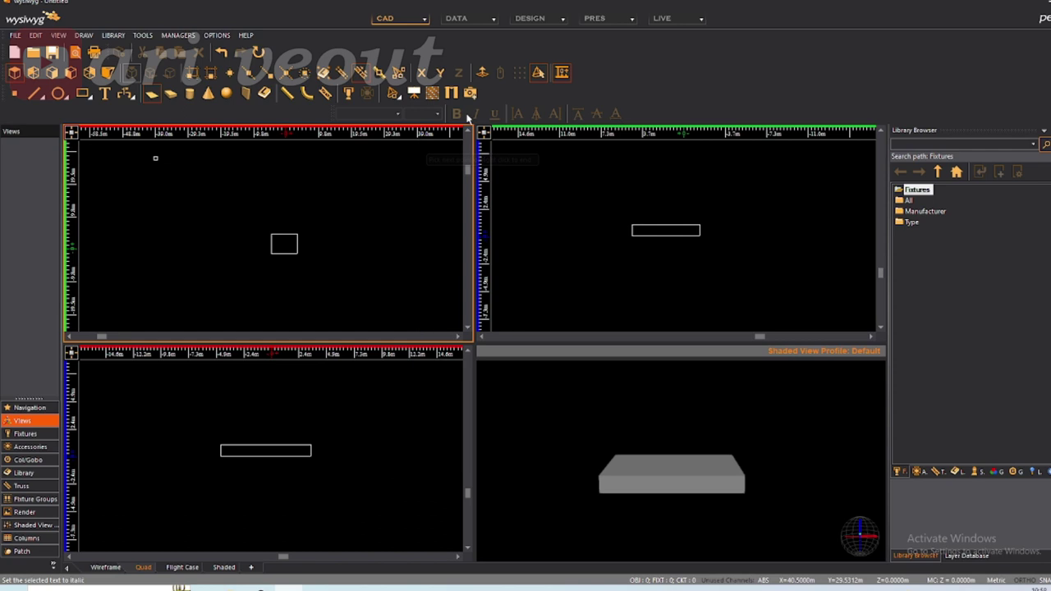
click(440, 73)
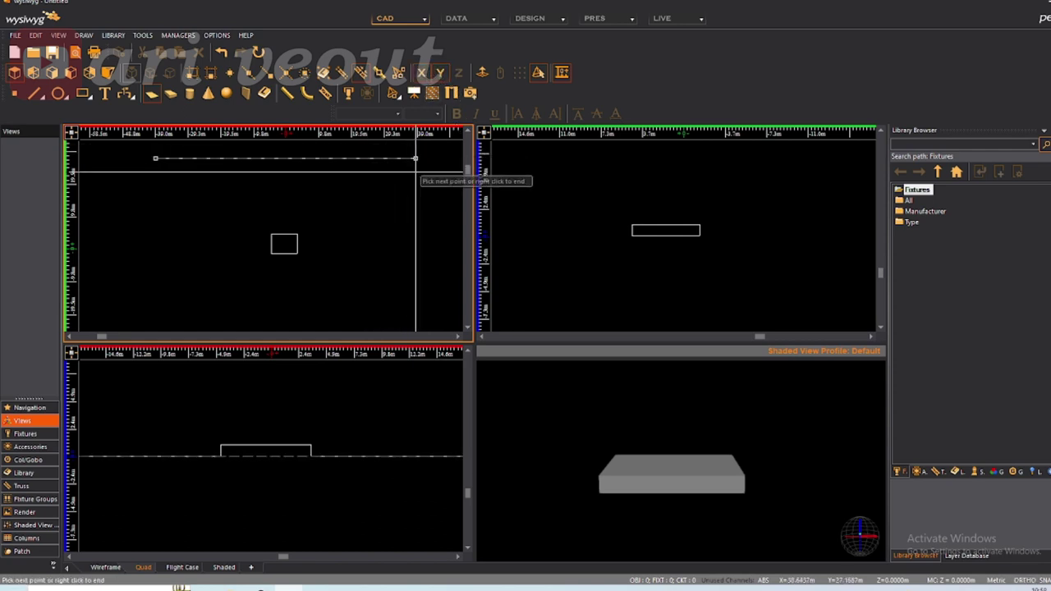
click(416, 172)
scroll(377, 218, down, 2)
click(402, 308)
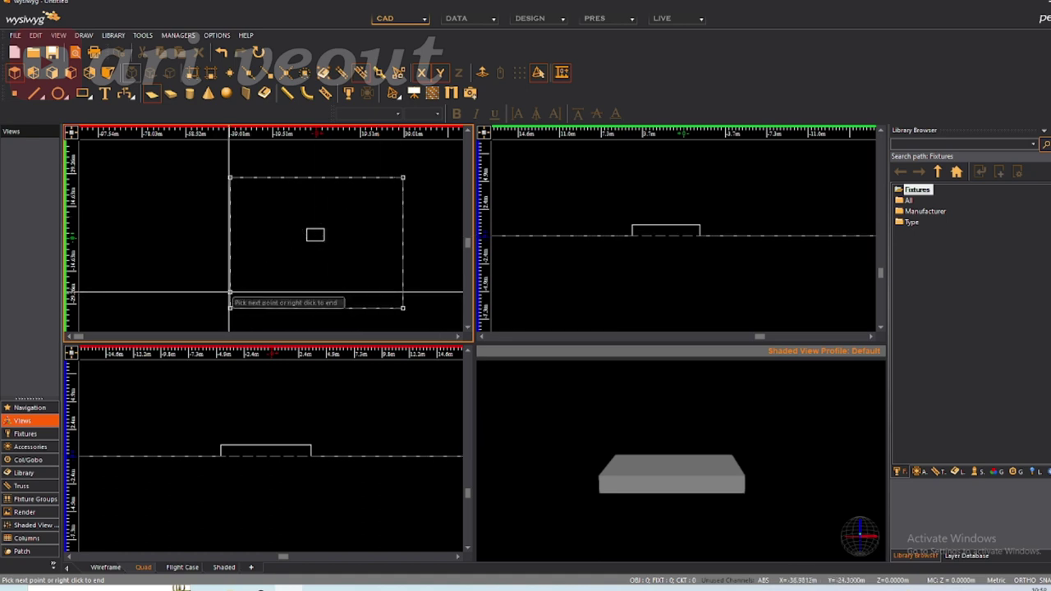
click(229, 292)
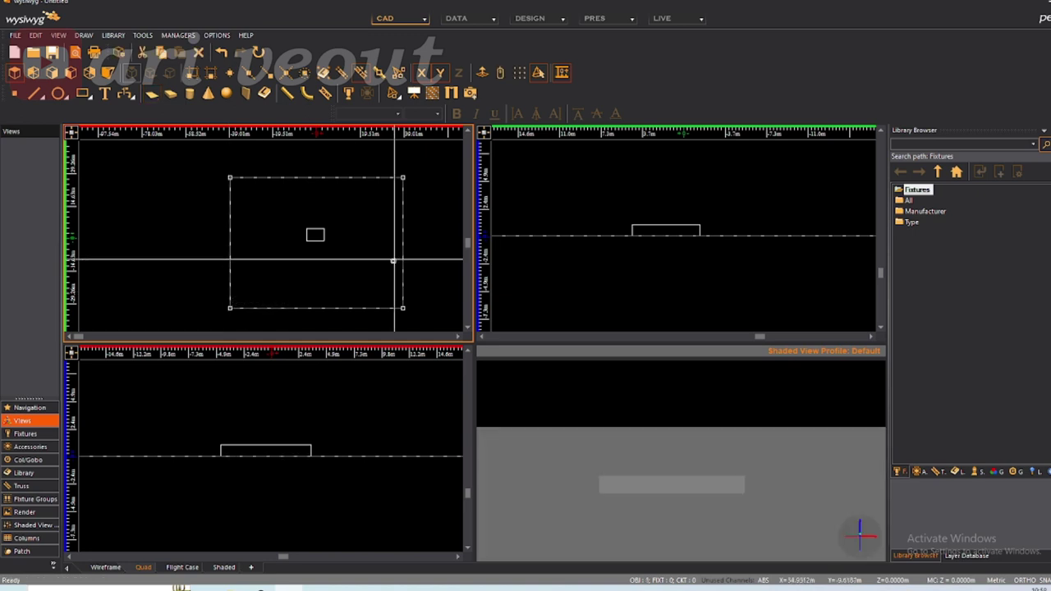
Start inserting a 30cm x 30cm Box 4.0m truss from the All folder of the truss library
mouse_move(598, 424)
mouse_down()
mouse_move(671, 446)
mouse_move(711, 438)
mouse_move(711, 462)
mouse_move(720, 454)
mouse_move(694, 480)
mouse_up()
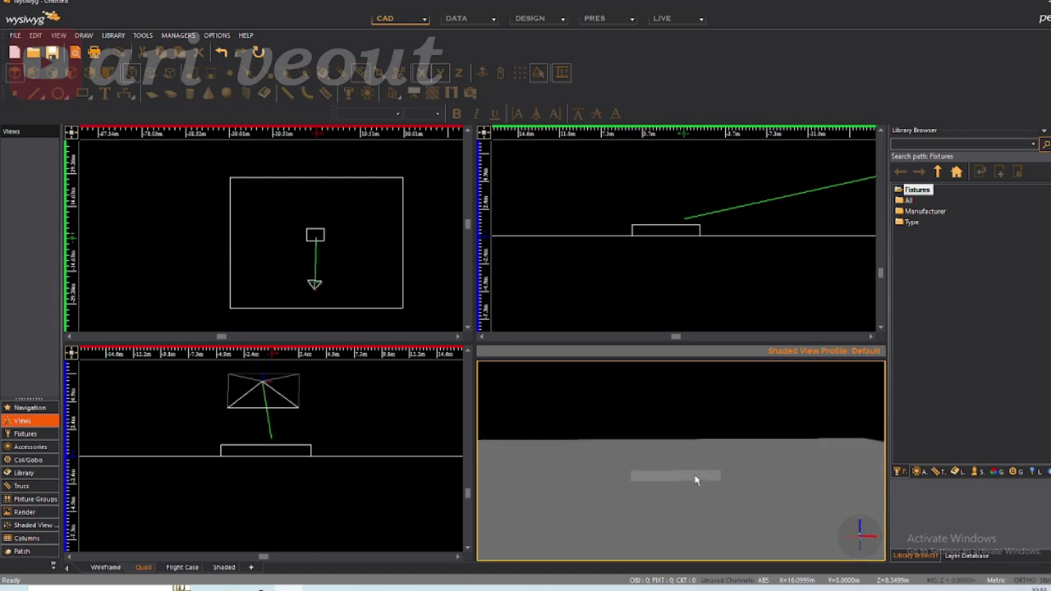
click(388, 251)
scroll(388, 250, up, 6)
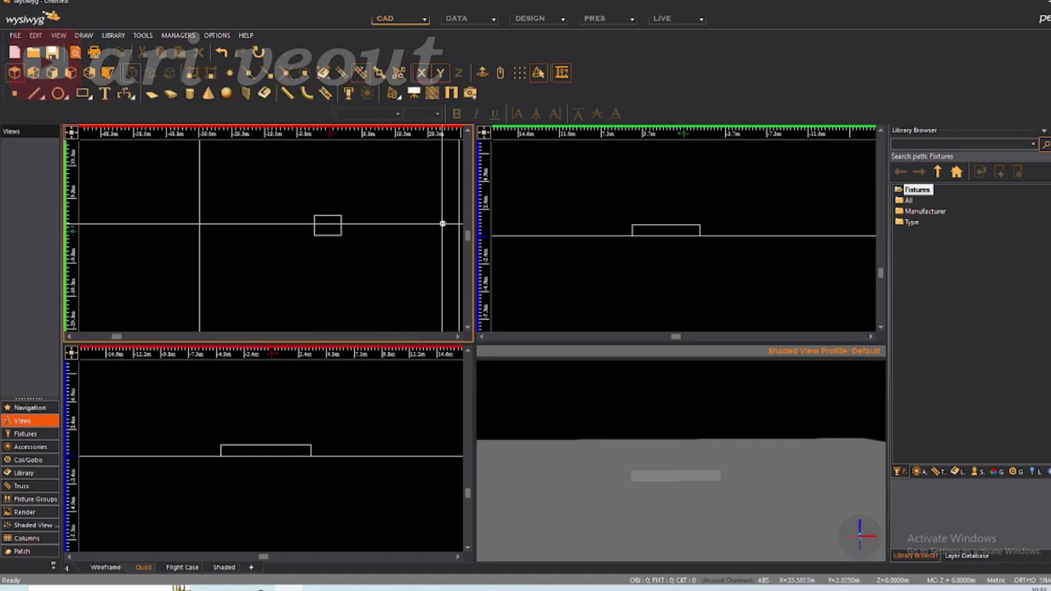
scroll(319, 202, up, 2)
scroll(320, 202, down, 2)
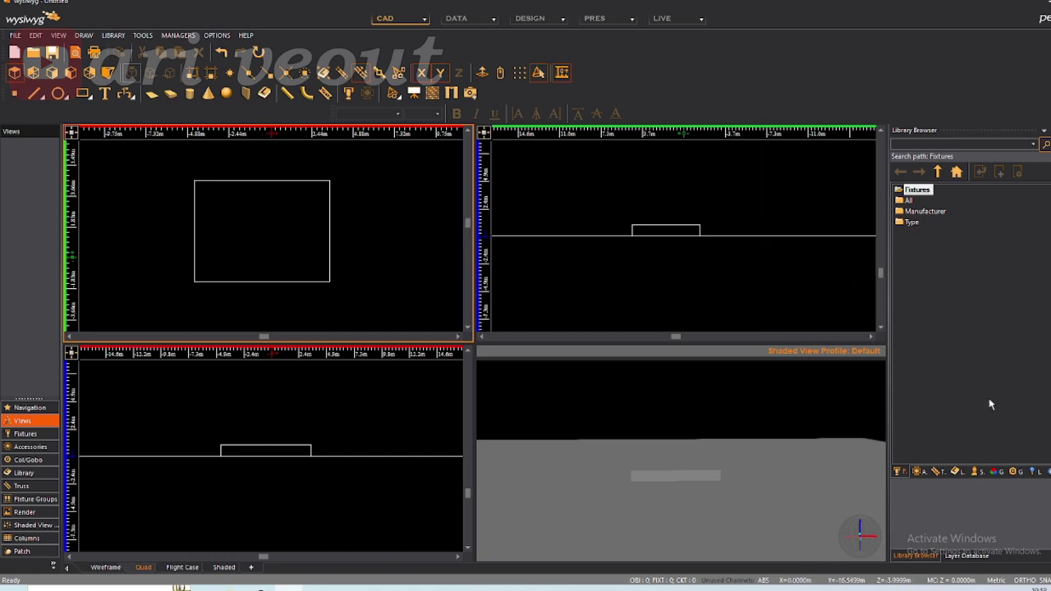
click(938, 472)
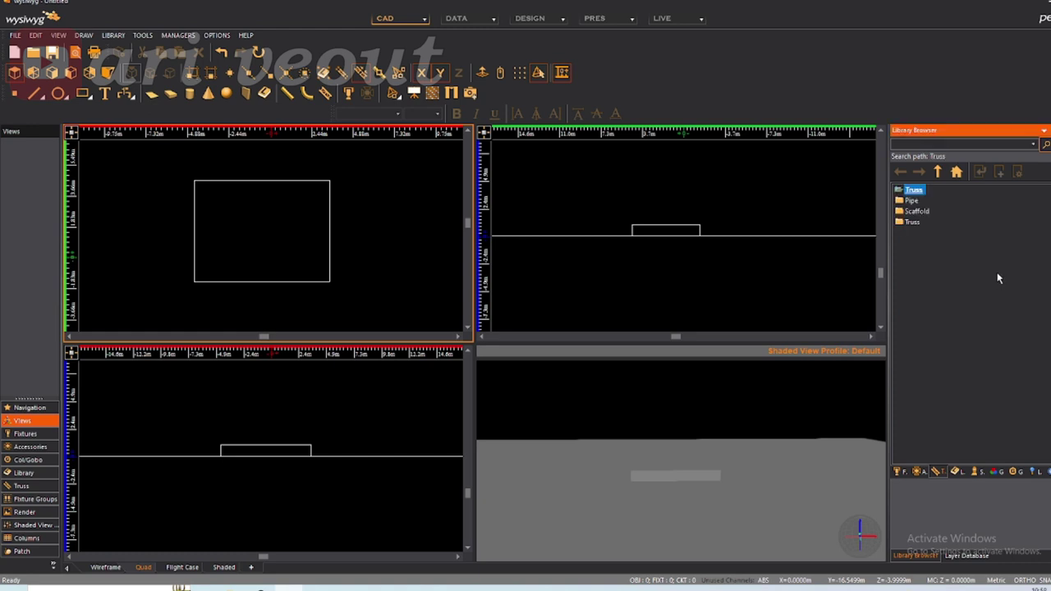
double_click(912, 223)
double_click(922, 212)
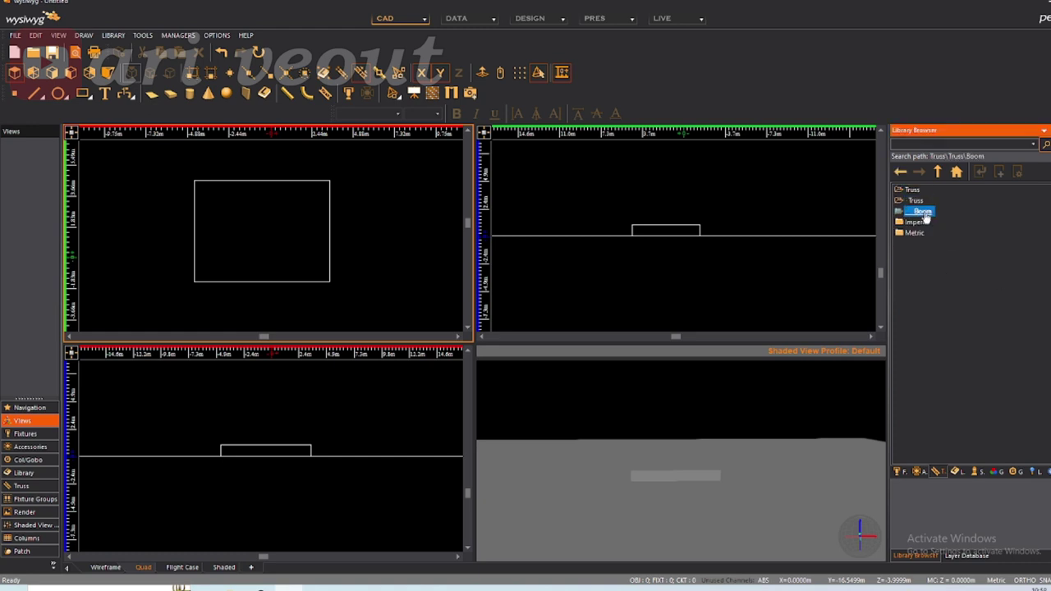
double_click(916, 201)
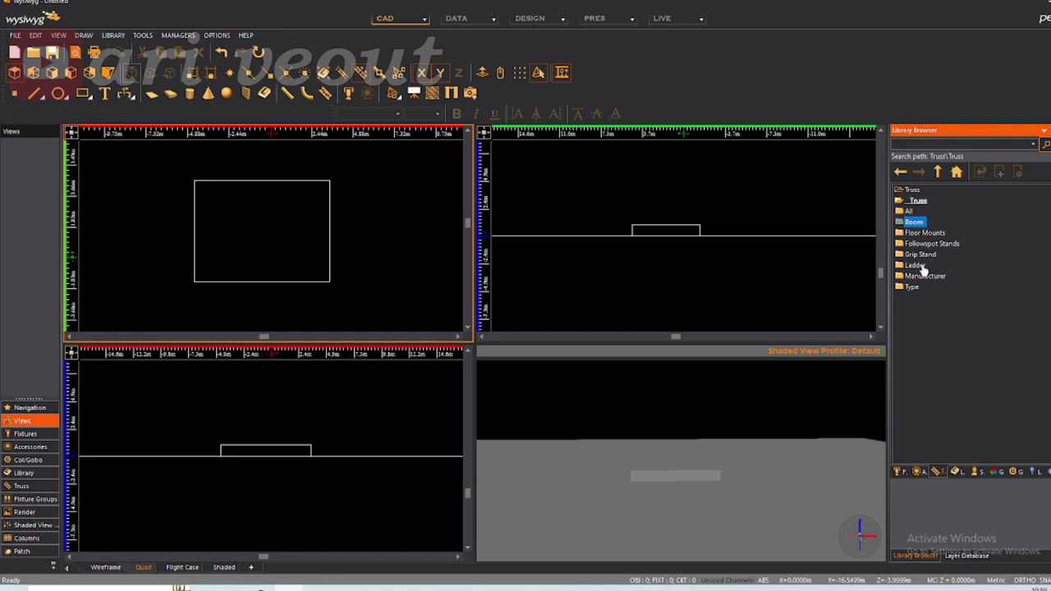
click(909, 212)
double_click(909, 212)
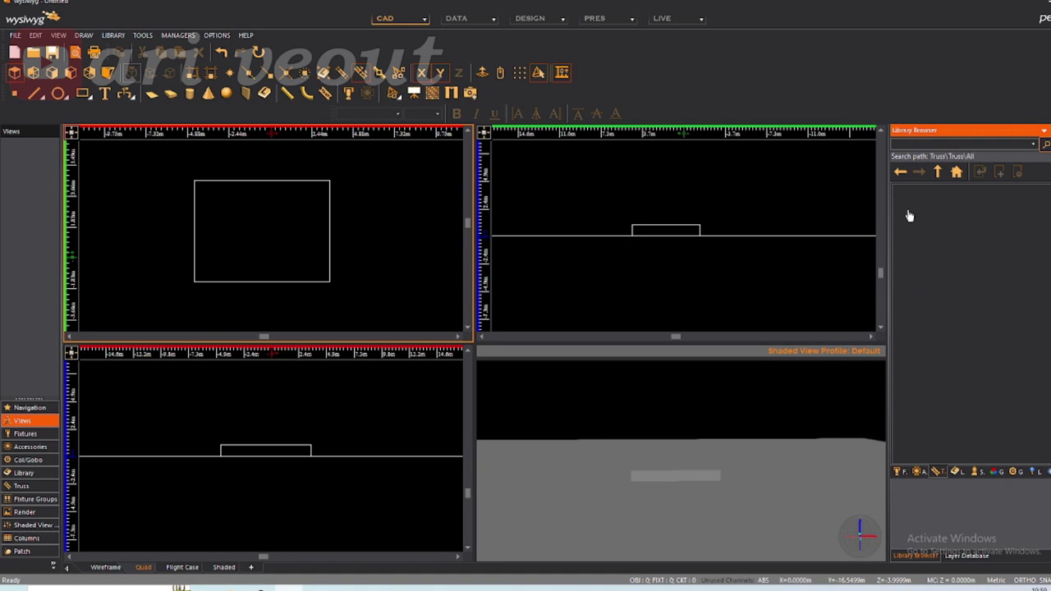
scroll(945, 271, down, 10)
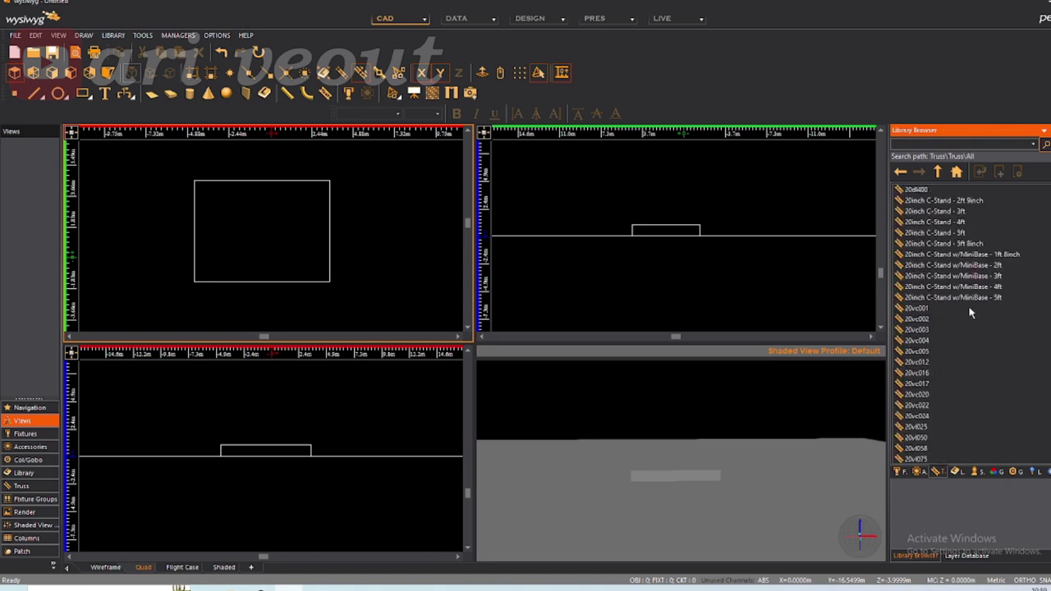
scroll(970, 312, down, 5)
right_click(957, 354)
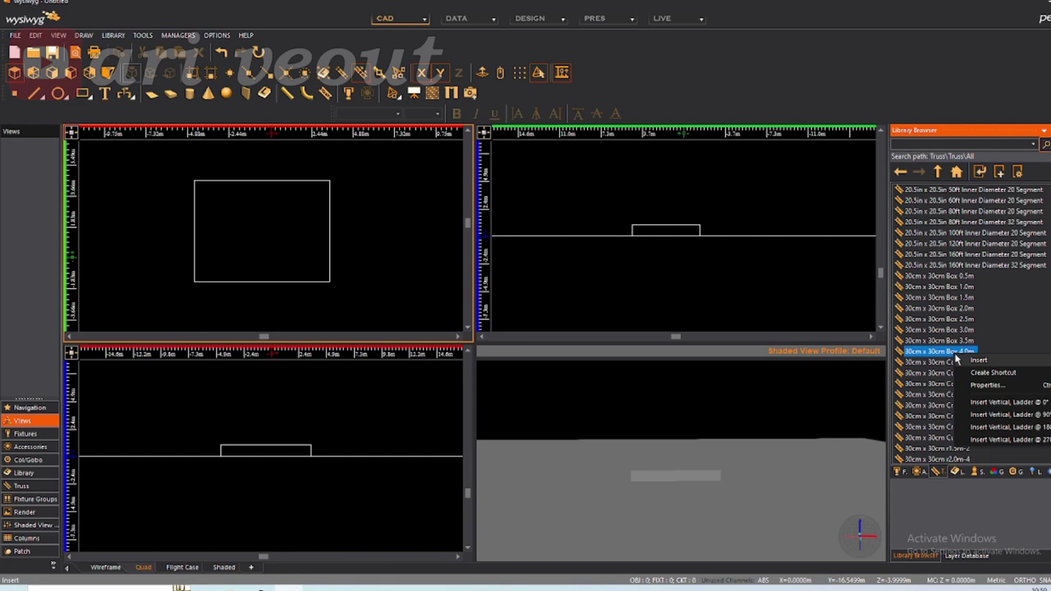
click(977, 360)
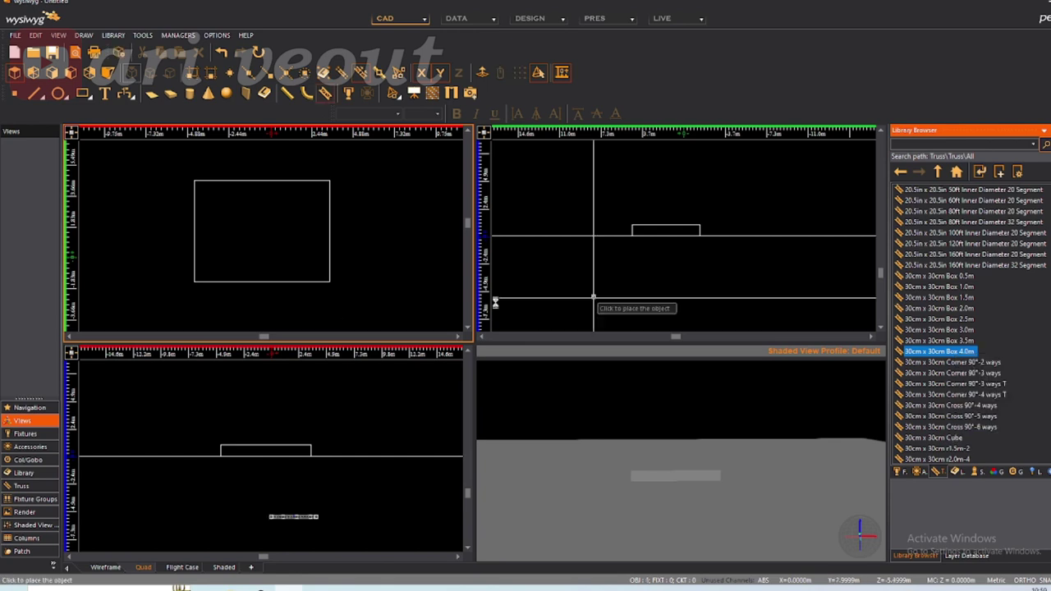
Try rolling the unplaced truss to 180° and 270°
right_click(221, 403)
click(243, 451)
right_click(224, 411)
click(243, 451)
right_click(221, 398)
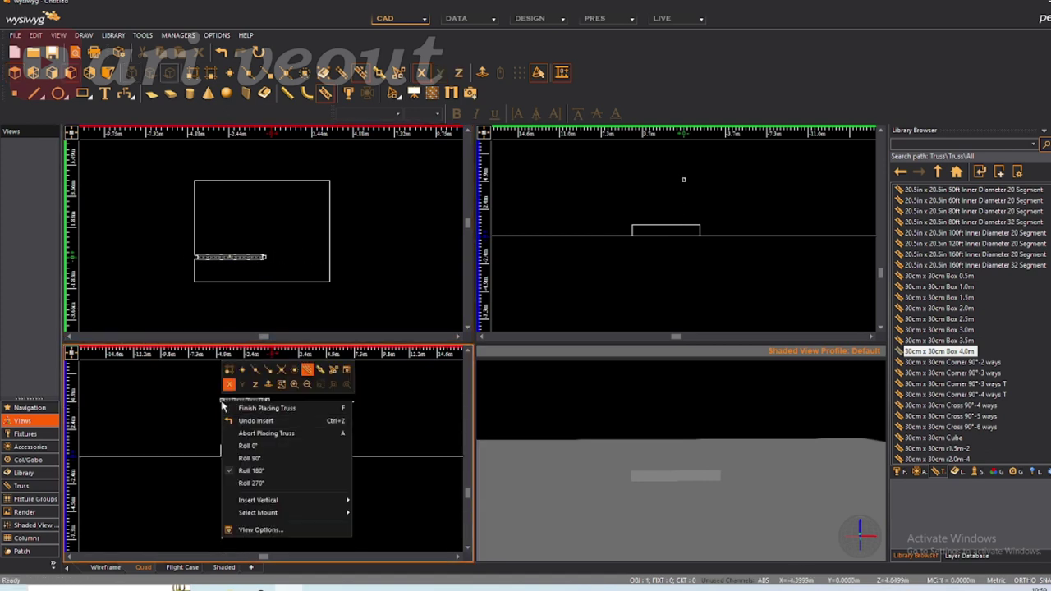
click(246, 480)
Switch the truss to vertical insertion with the ladder at 0° and stand it on the floor against the riser's left edge
right_click(212, 422)
mouse_move(262, 523)
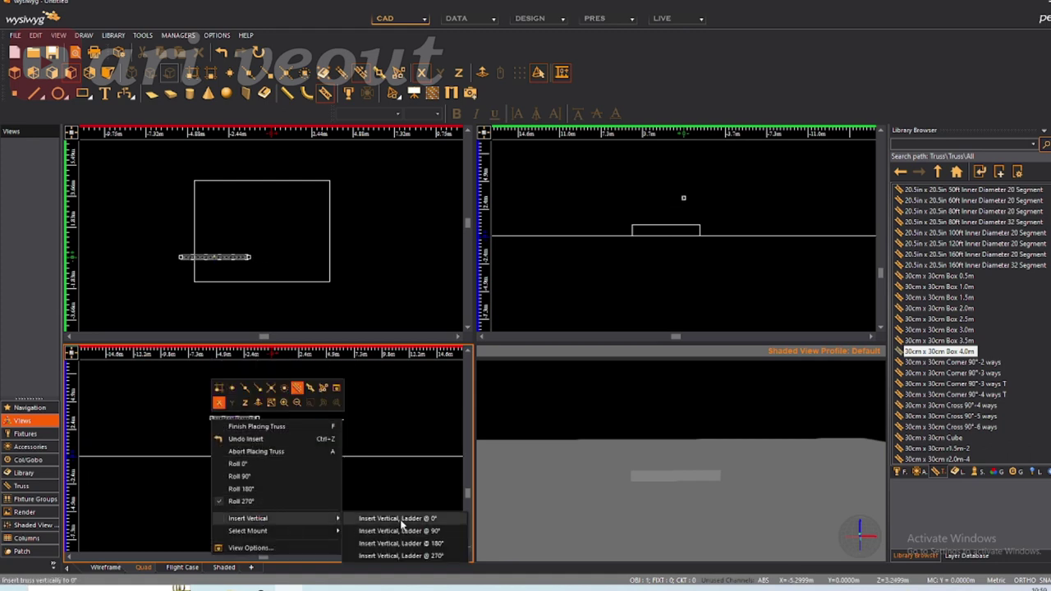
click(373, 520)
scroll(215, 450, up, 5)
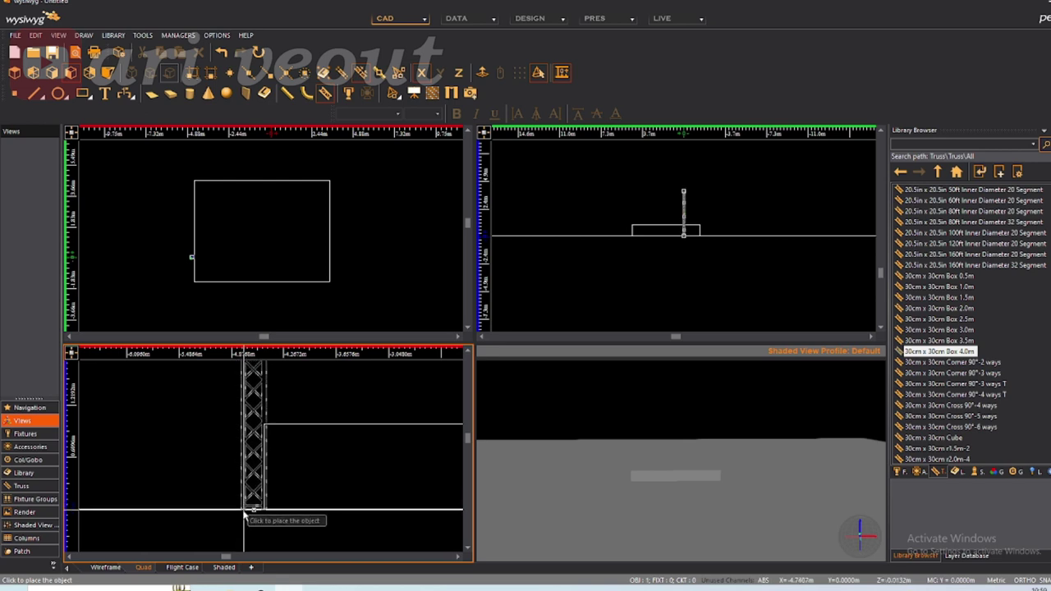
scroll(242, 514, down, 5)
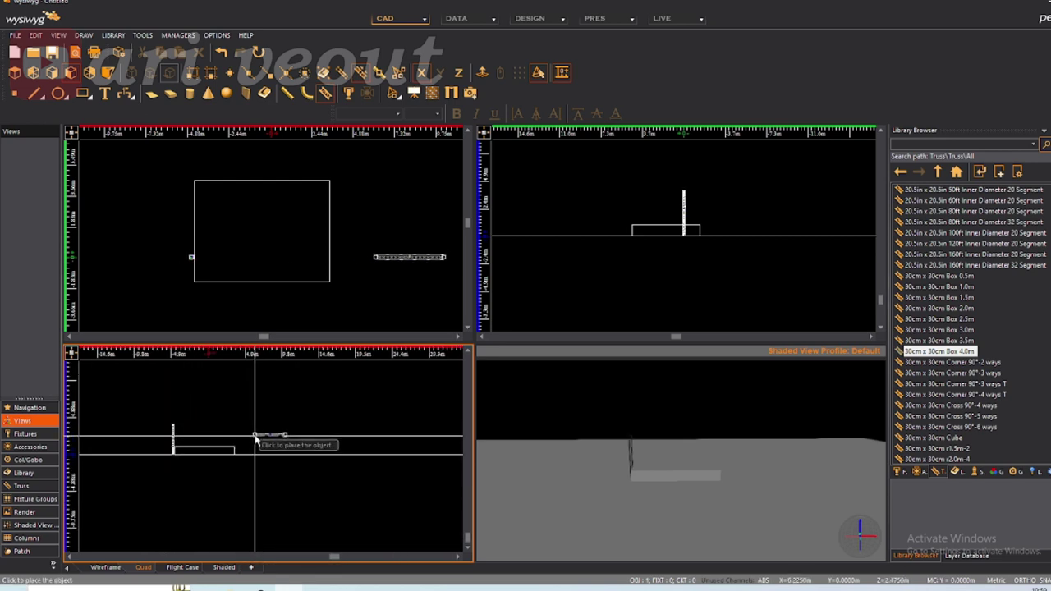
scroll(144, 424, up, 5)
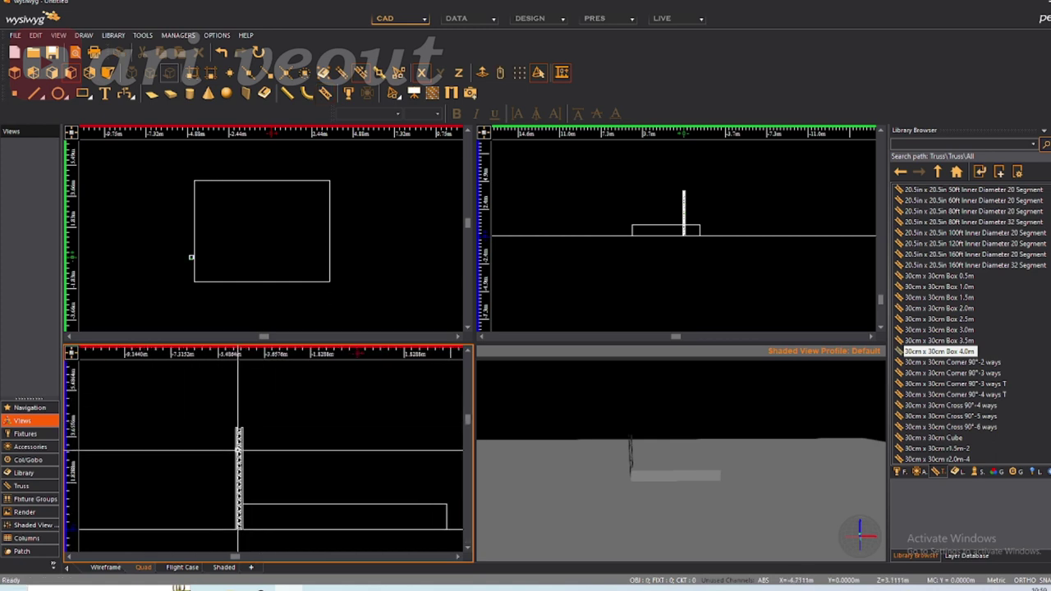
Move the vertical 4 m truss to the riser's front-left corner
click(239, 476)
scroll(184, 254, up, 2)
scroll(184, 255, up, 2)
key(Return)
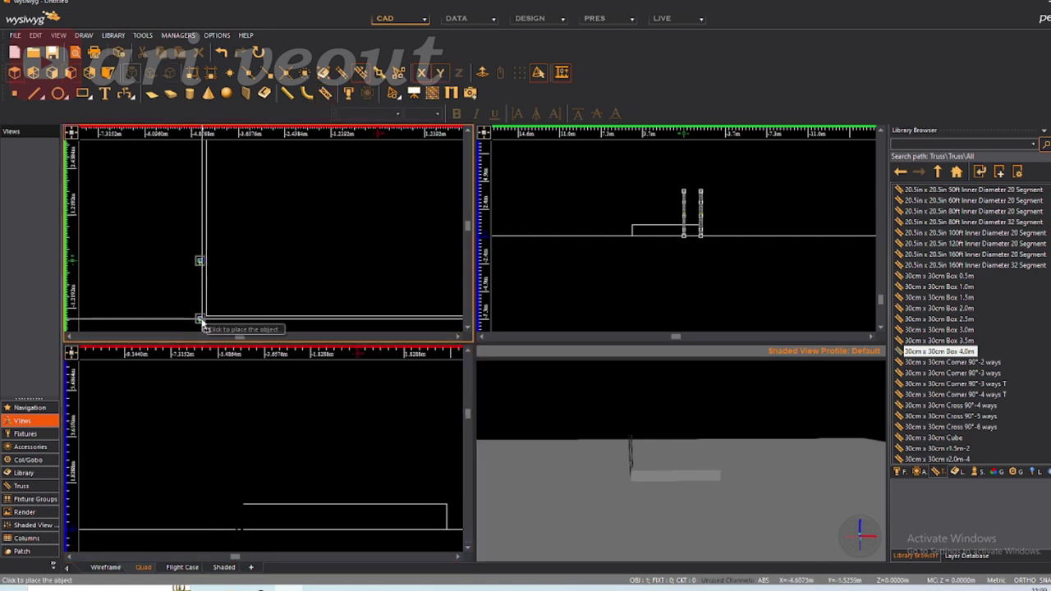
click(203, 316)
scroll(185, 271, down, 3)
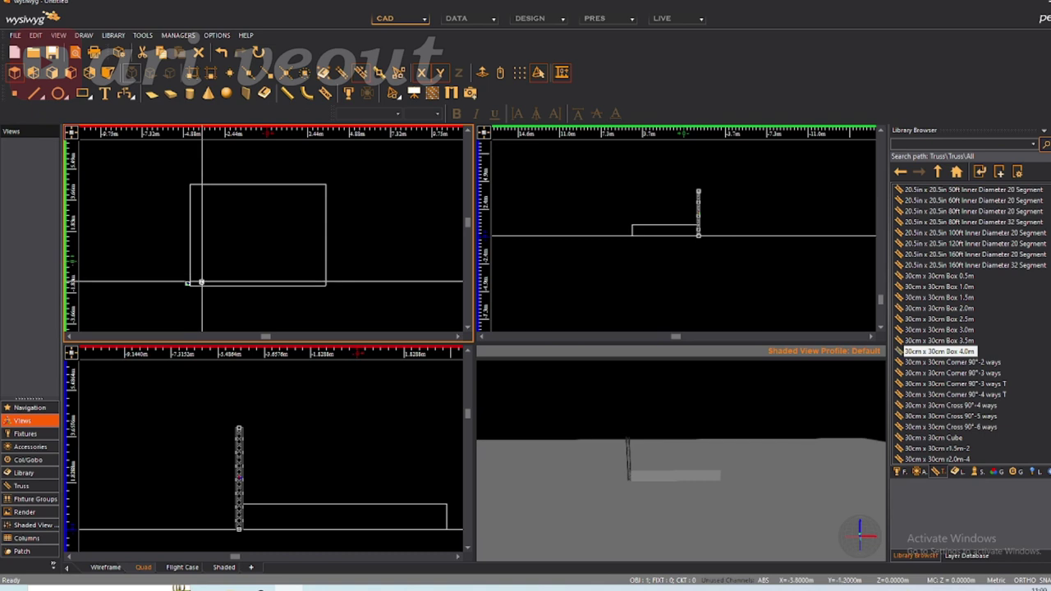
Copy the vertical truss to the riser's back-left corner
key(Return)
scroll(184, 212, up, 6)
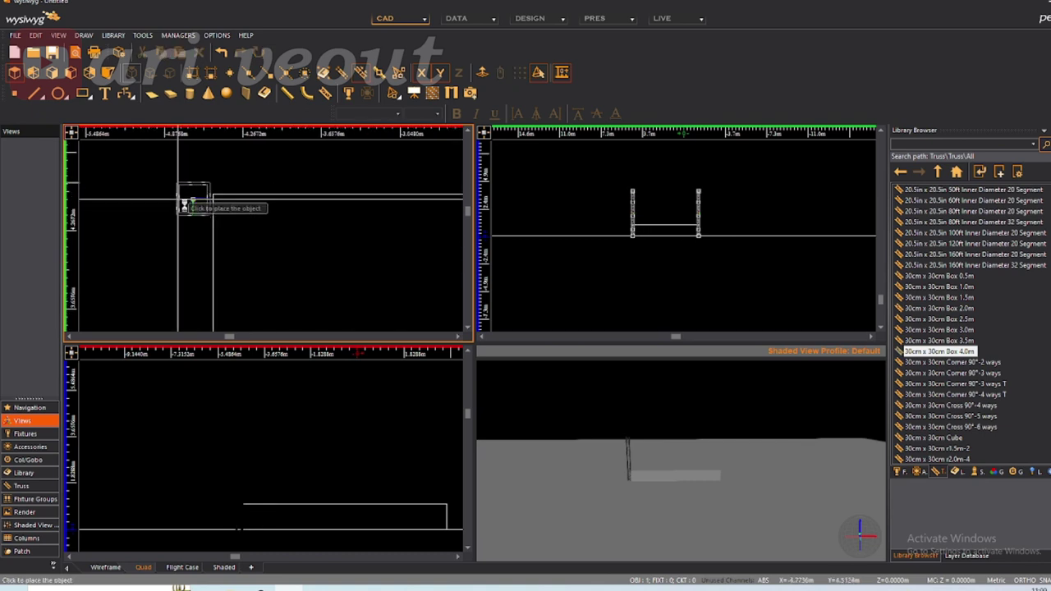
click(184, 210)
Copy the vertical truss across to the riser's back-right corner
key(Return)
scroll(188, 211, down, 5)
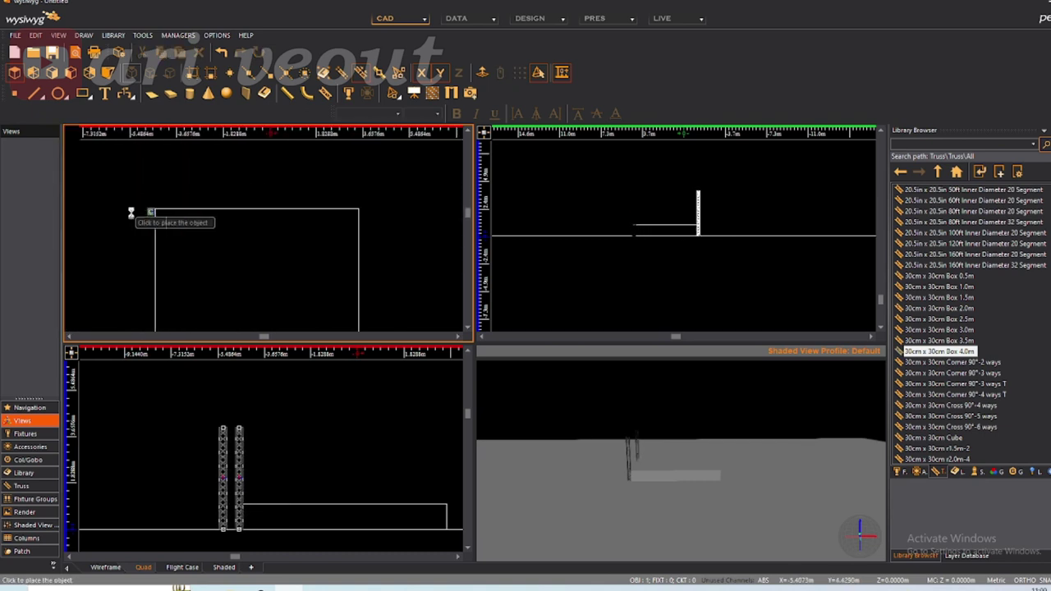
click(283, 211)
key(Return)
scroll(282, 212, up, 6)
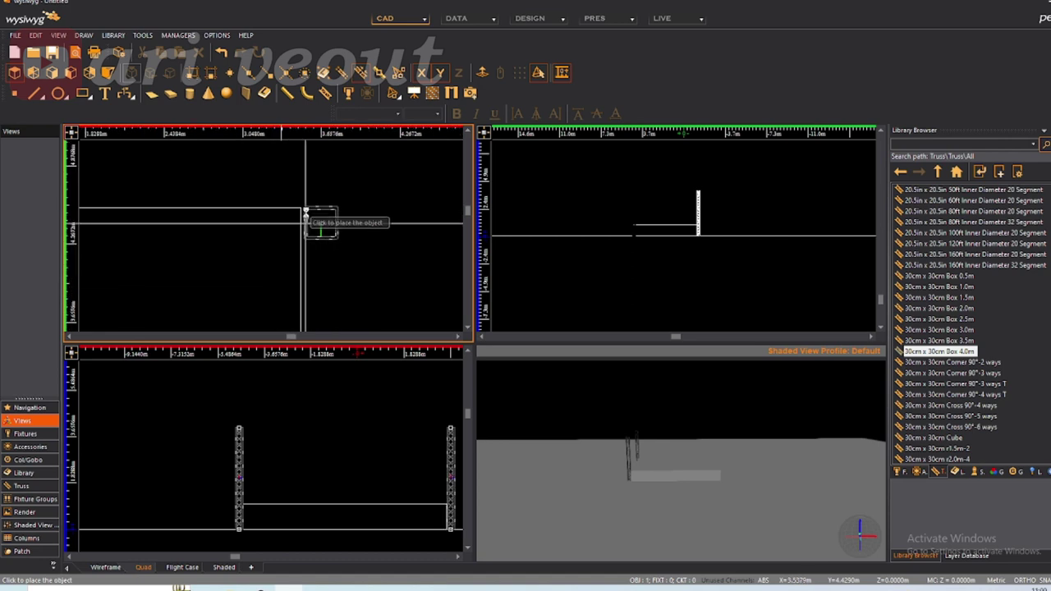
click(300, 215)
Copy the back-right vertical truss to the riser's front-right corner
key(Return)
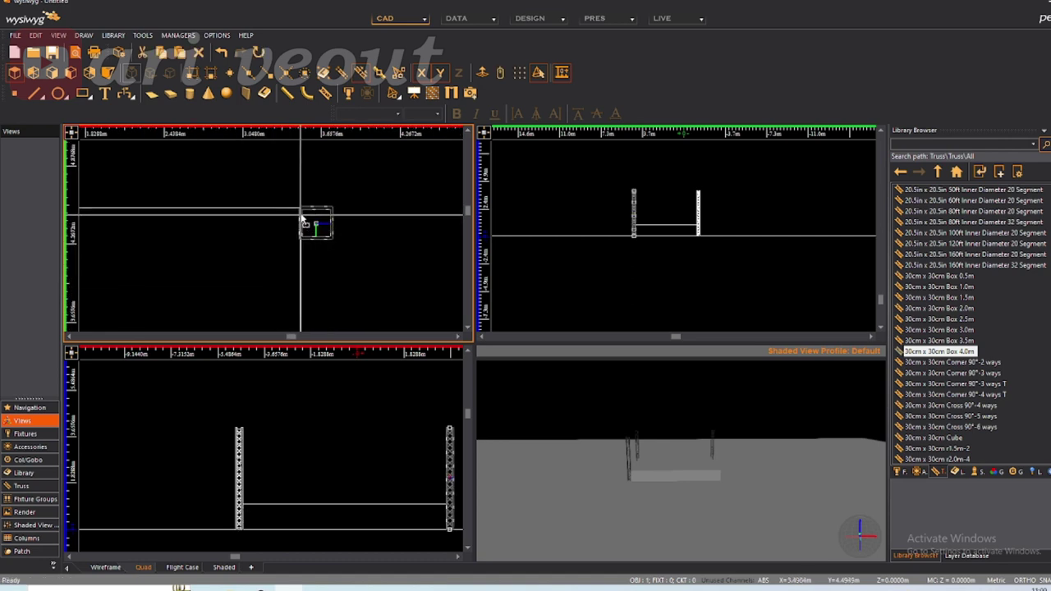
scroll(300, 218, down, 5)
click(301, 217)
scroll(312, 258, up, 4)
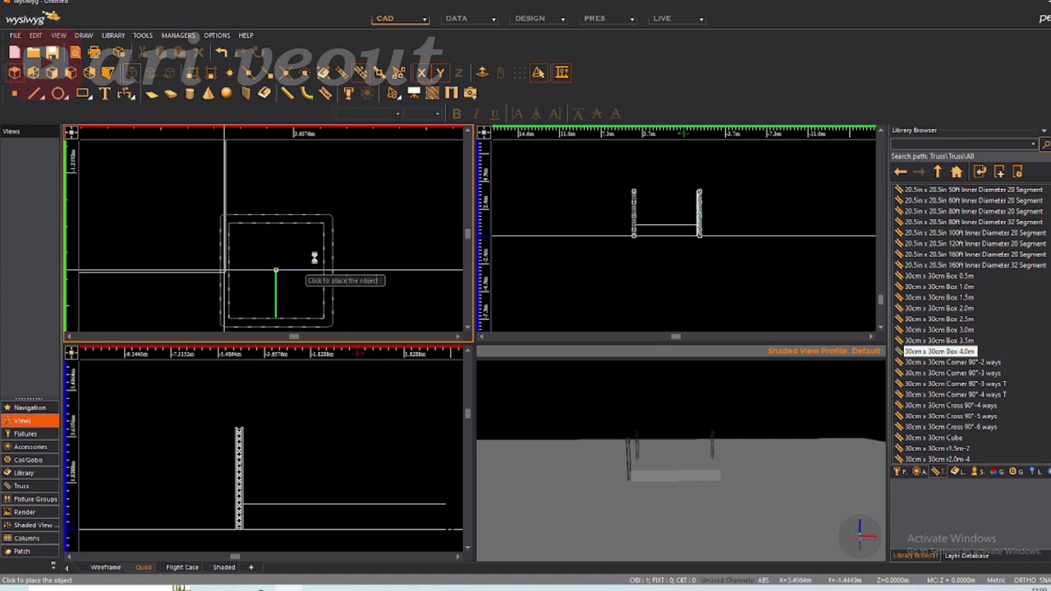
click(317, 222)
scroll(317, 222, down, 3)
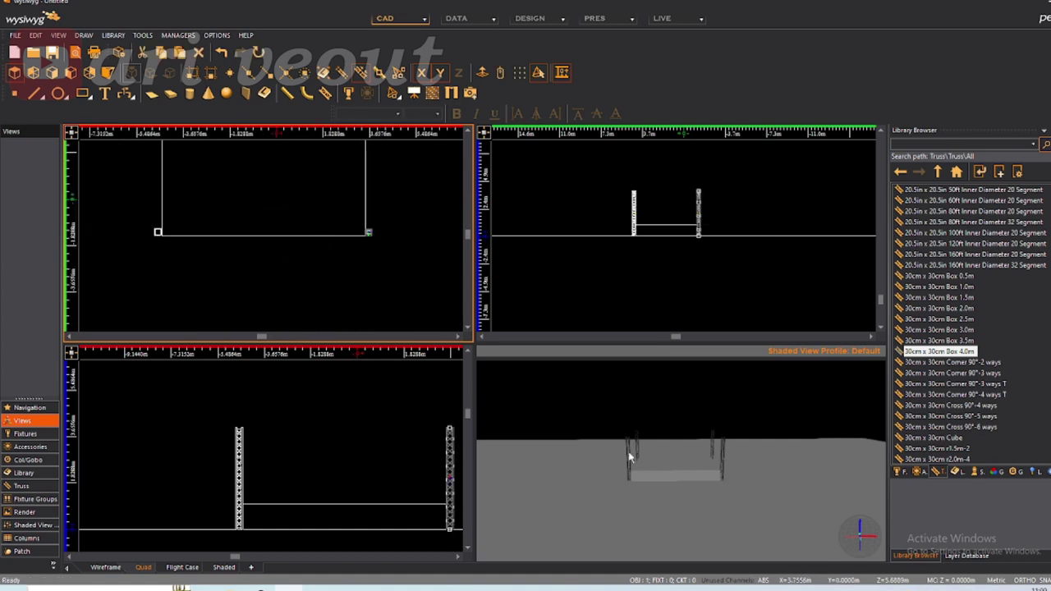
click(657, 412)
right_click(967, 367)
click(977, 364)
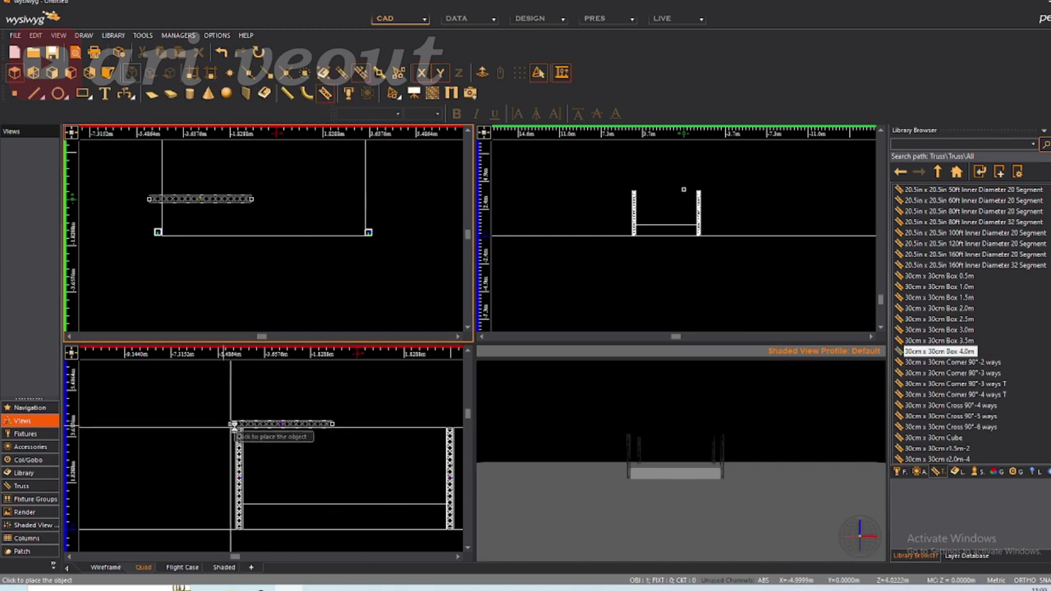
Stack vertical 30cm x 30cm Box 3.0m truss sections on top of all four corner towers, using the isometric view for the remaining towers
click(967, 331)
scroll(331, 453, down, 4)
scroll(212, 194, down, 3)
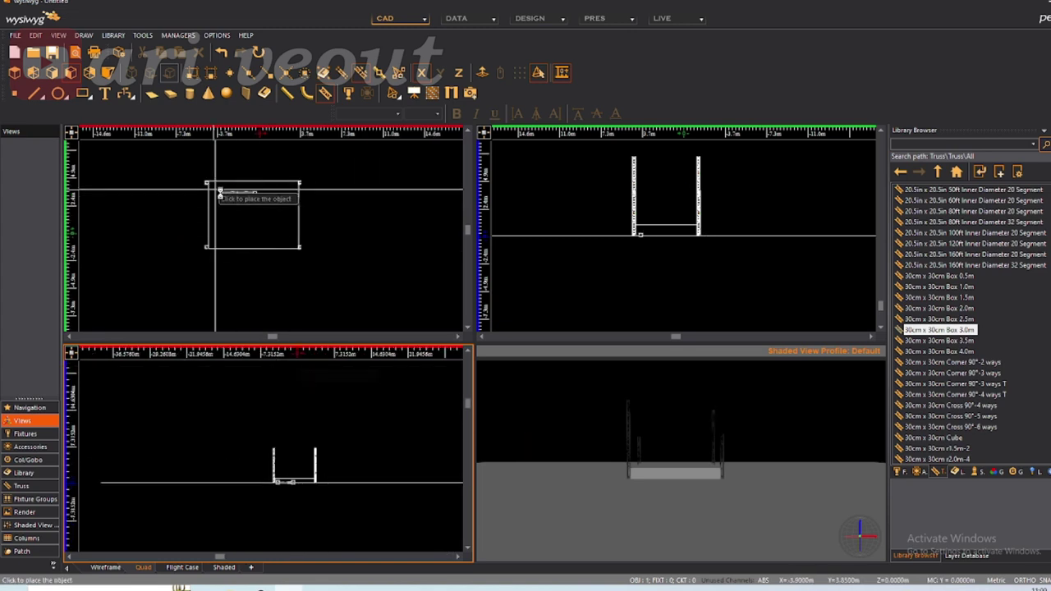
click(216, 191)
click(300, 183)
scroll(364, 417, up, 1)
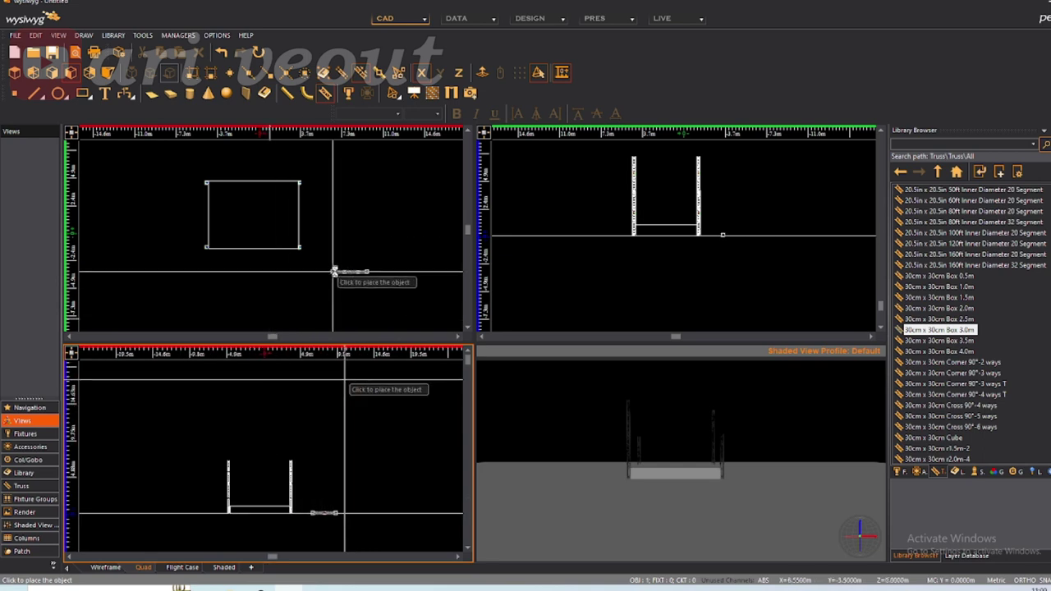
click(321, 173)
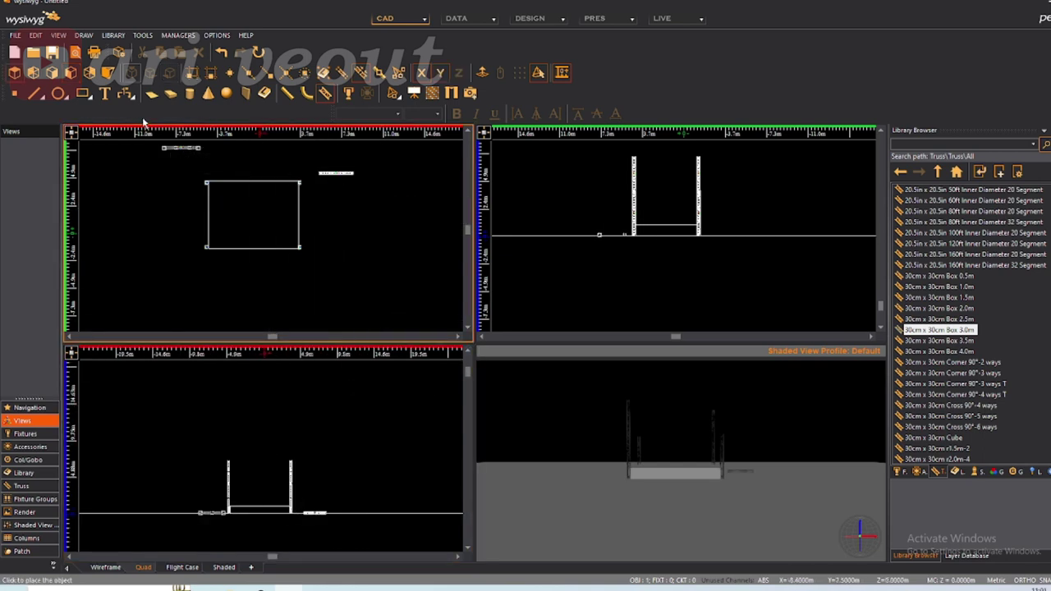
click(107, 72)
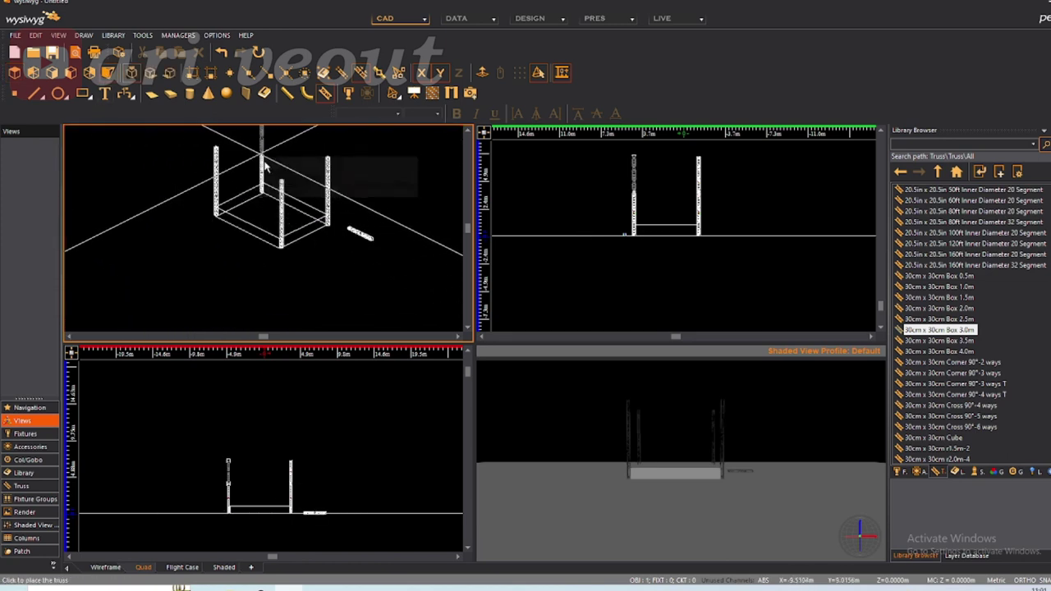
click(331, 246)
Return the isometric view to the plan view and remove the stray 3 m truss lying beside the riser
scroll(365, 236, down, 5)
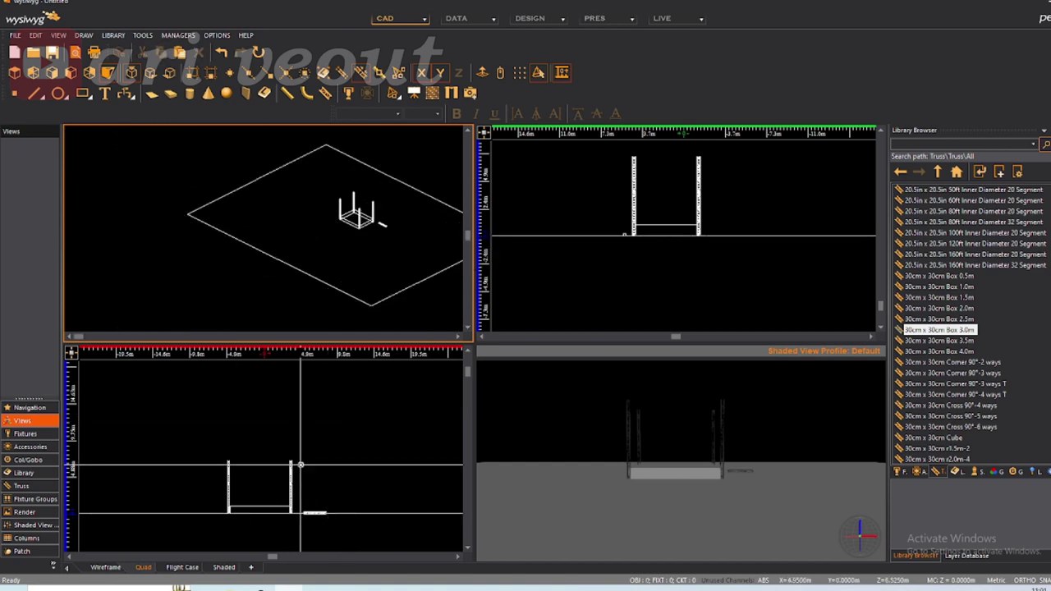
scroll(312, 238, up, 3)
click(14, 72)
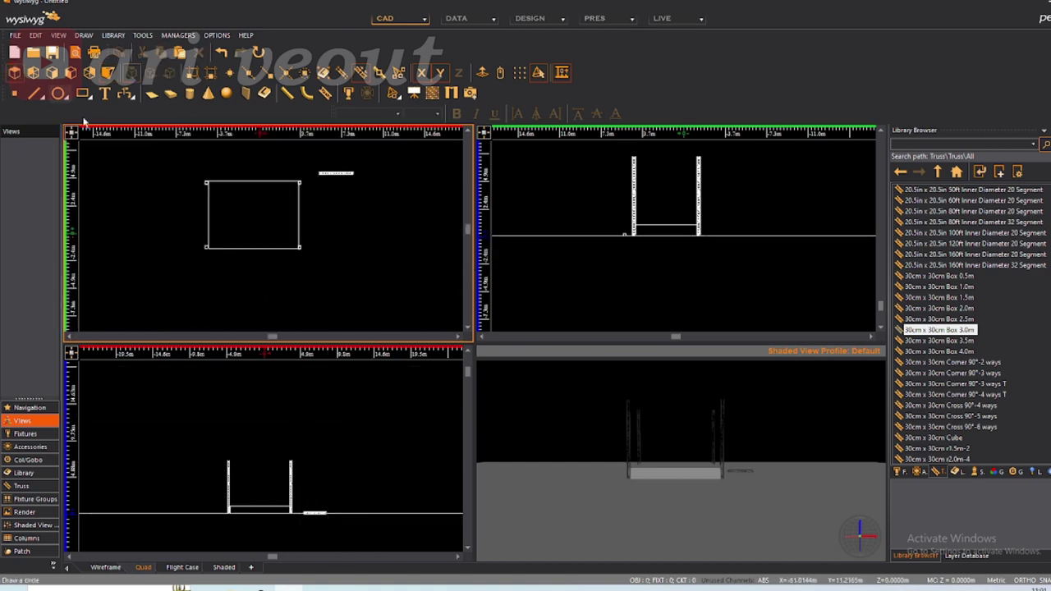
scroll(332, 174, down, 2)
scroll(320, 423, up, 6)
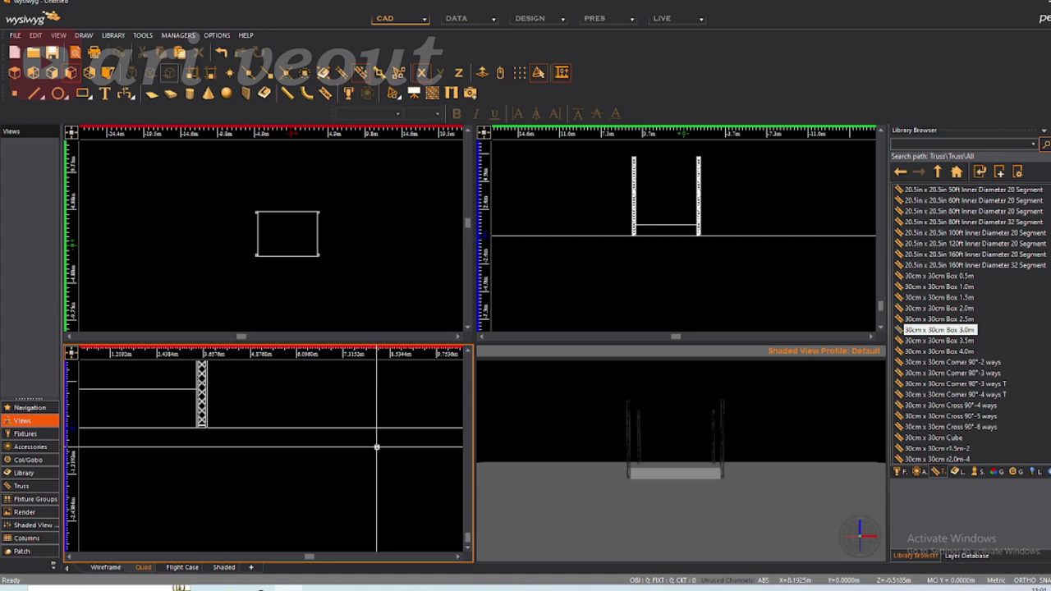
Browse further down the truss library and examine the appearance properties of the 30vb003 piece
scroll(952, 423, down, 10)
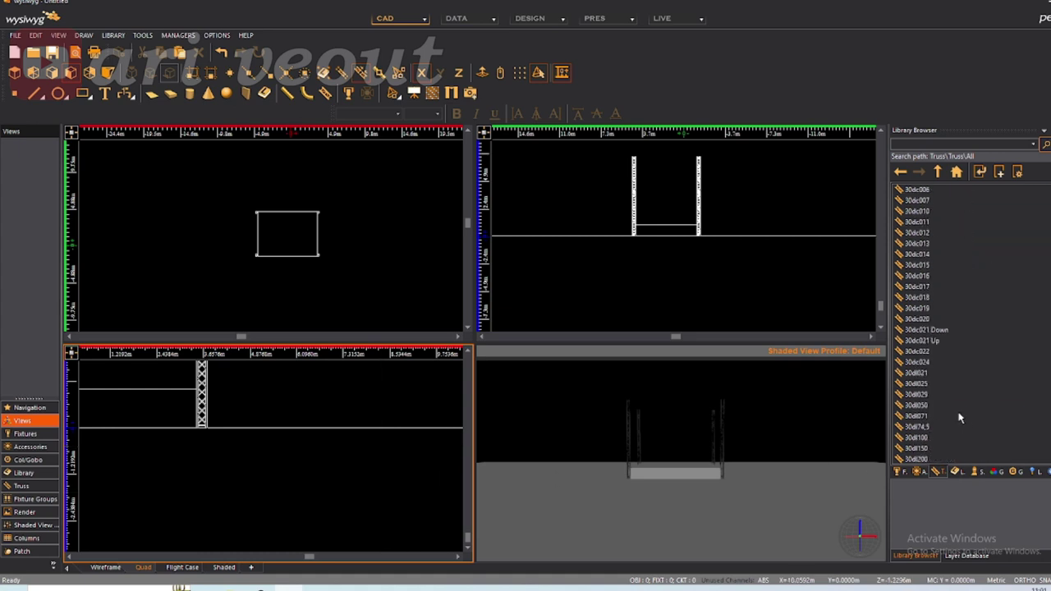
scroll(959, 419, down, 8)
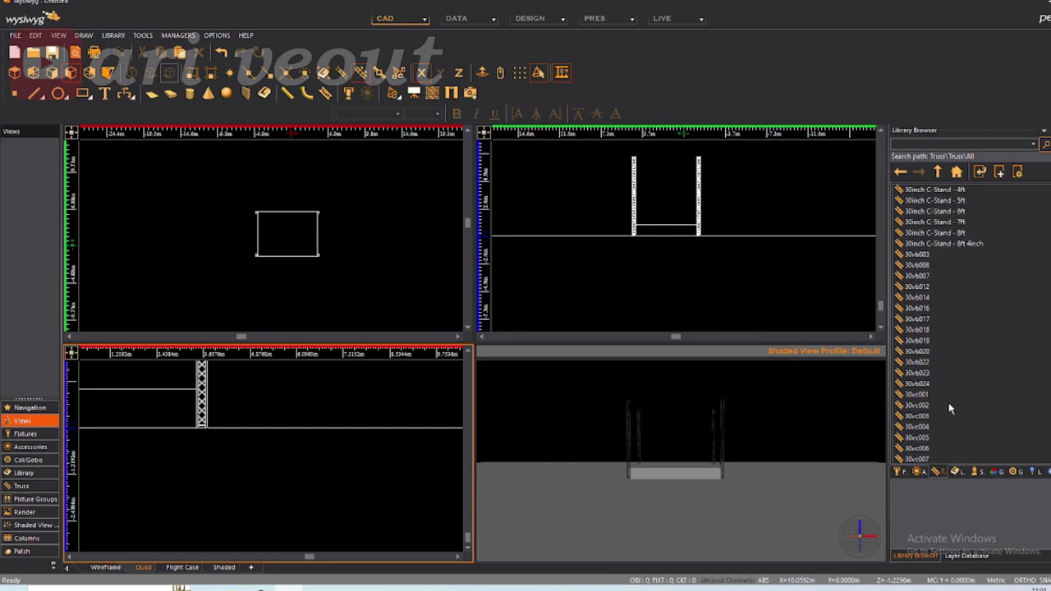
right_click(914, 259)
click(936, 288)
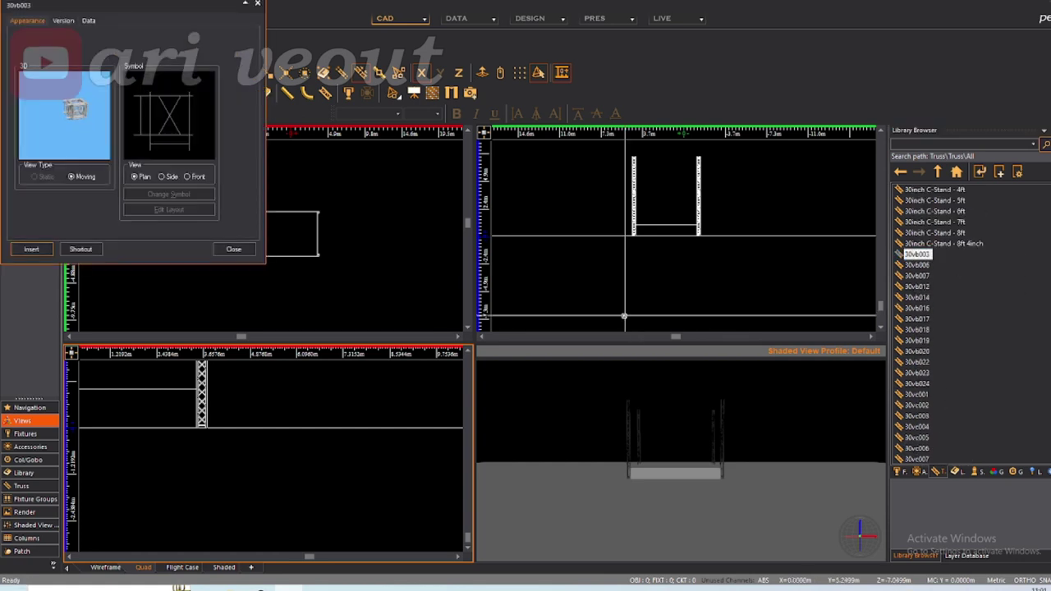
click(256, 4)
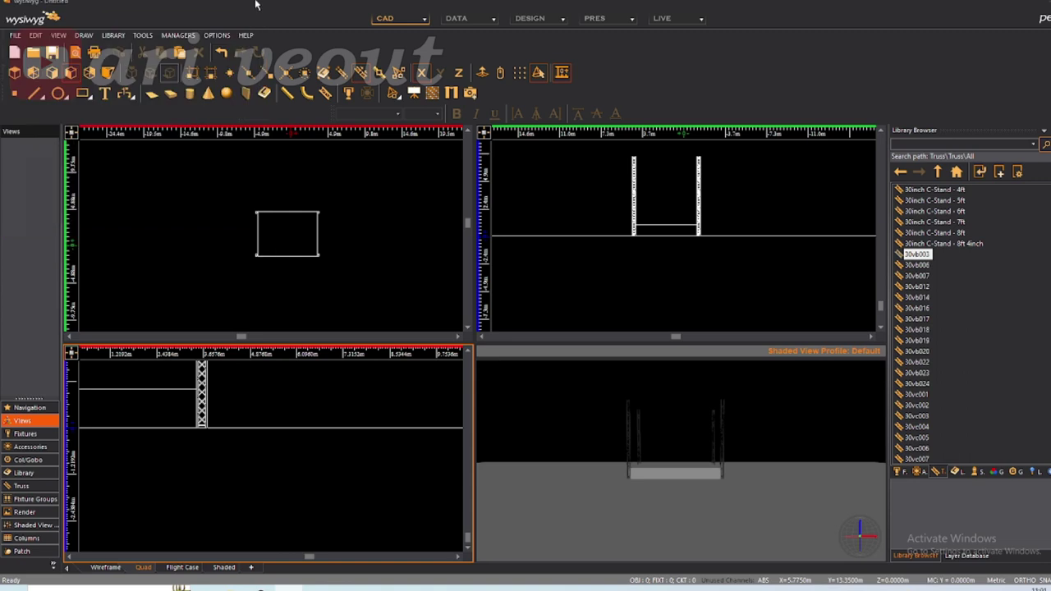
Examine the appearance properties of the 30vb006 truss piece
right_click(926, 267)
click(940, 293)
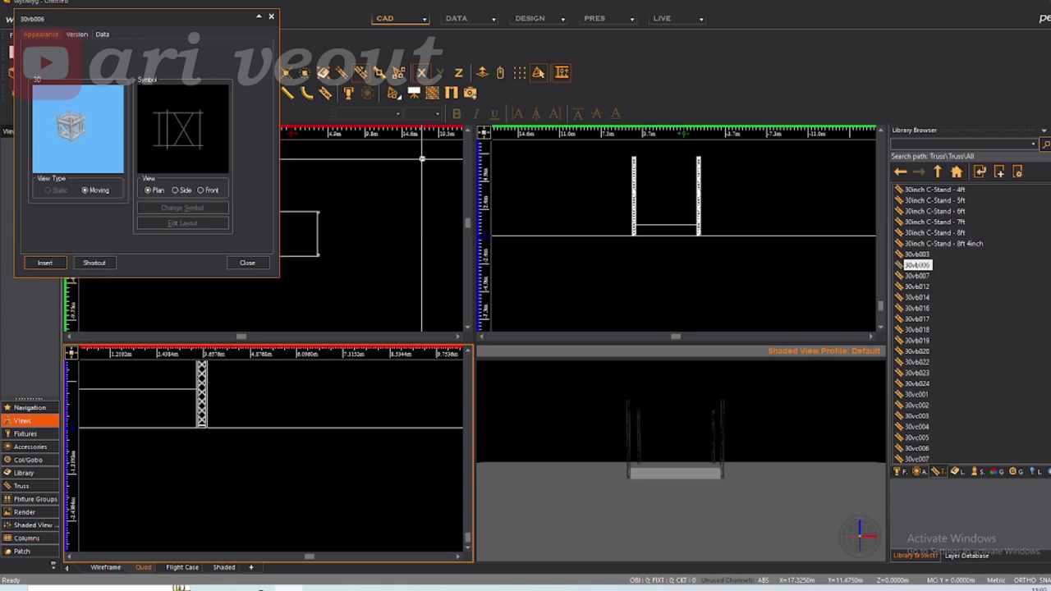
click(271, 17)
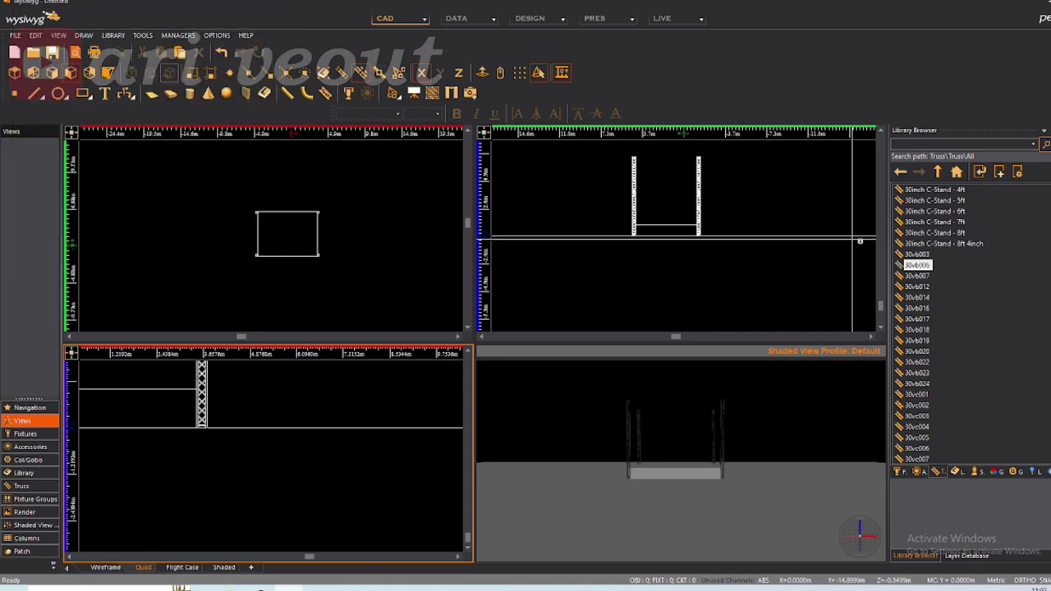
Try a 30vb012 corner piece on top of the riser's back-right truss tower
right_click(928, 277)
right_click(917, 286)
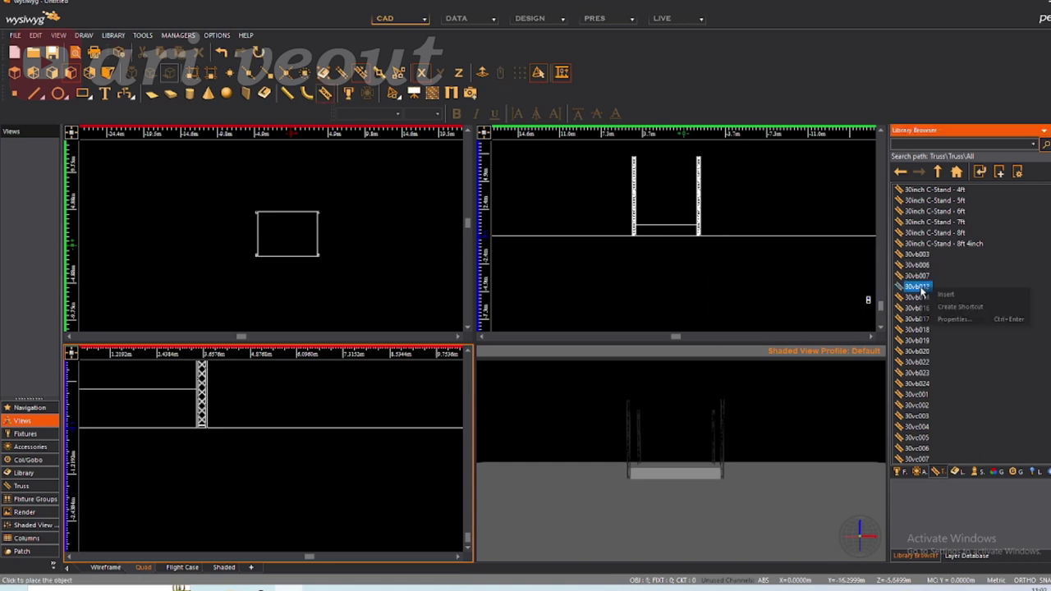
click(957, 319)
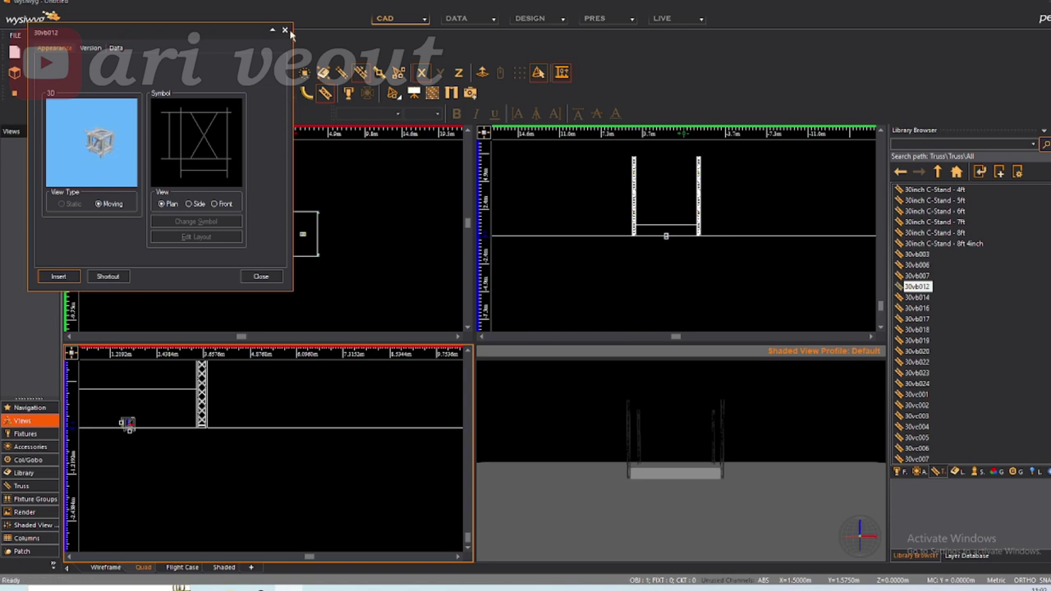
click(78, 277)
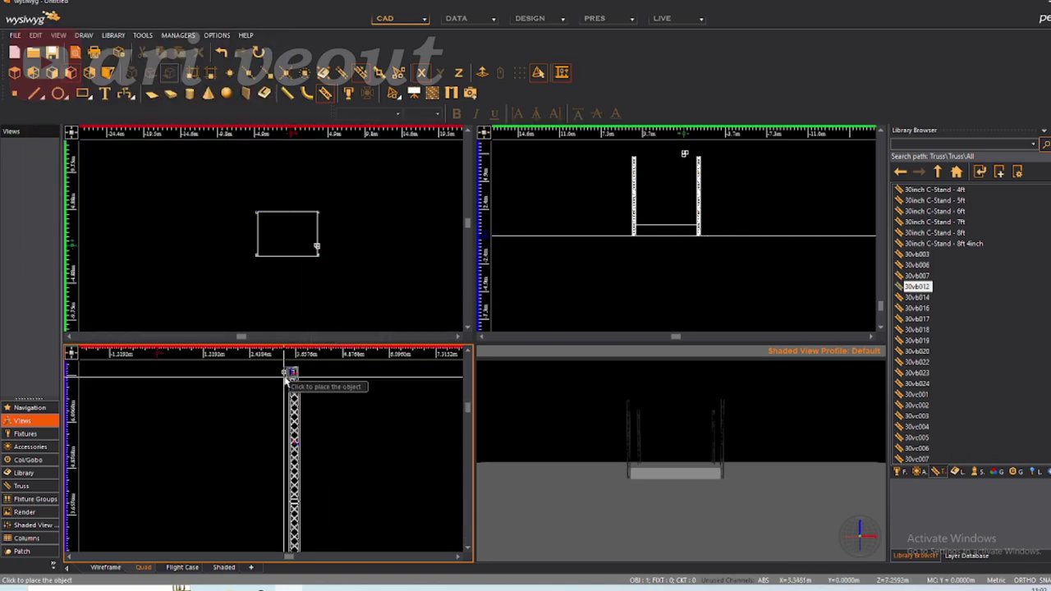
scroll(317, 407, down, 3)
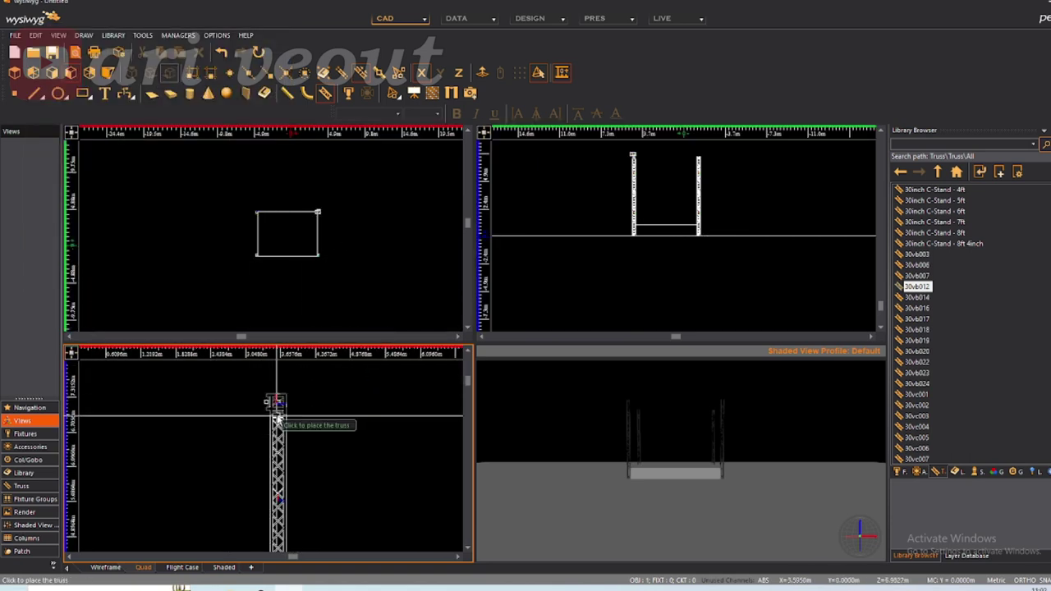
scroll(351, 417, down, 4)
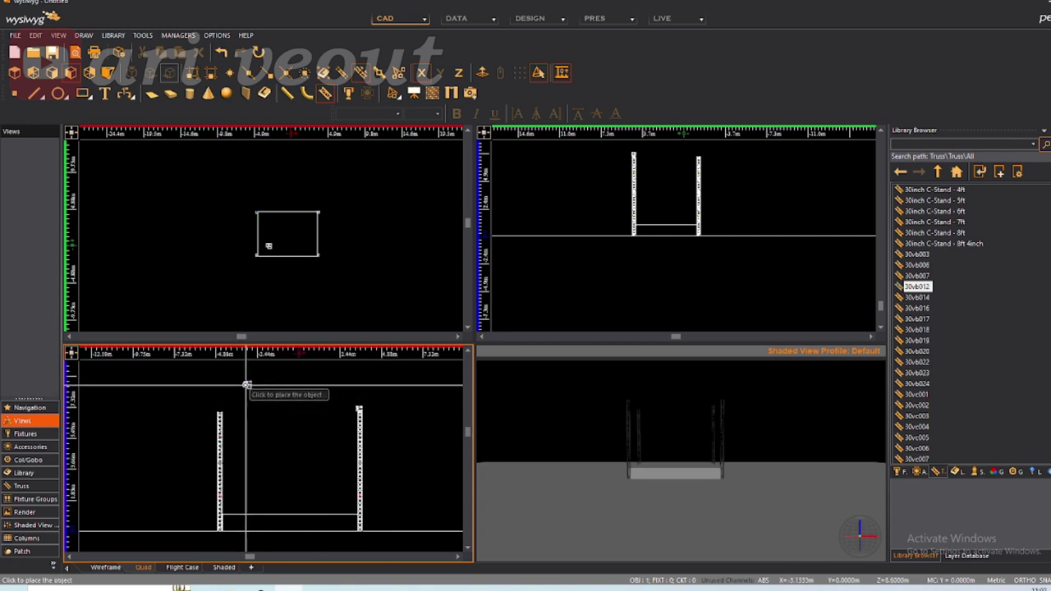
key(Escape)
Try spanning the two back towers with 30cm x 30cm Box 4.0m trusses laid end to end from the corner piece
scroll(971, 286, up, 5)
scroll(971, 286, up, 10)
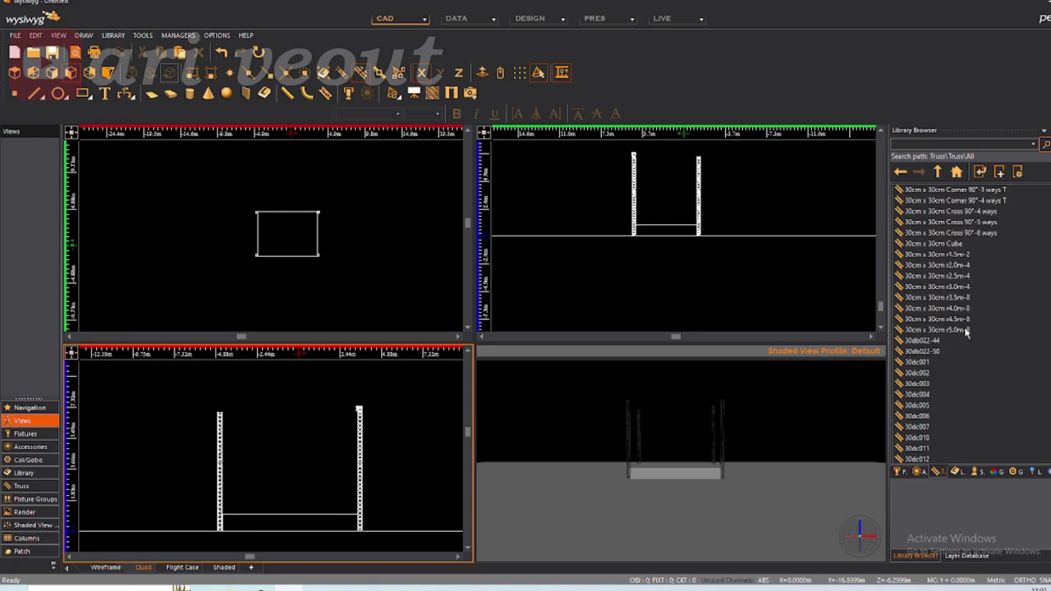
right_click(976, 383)
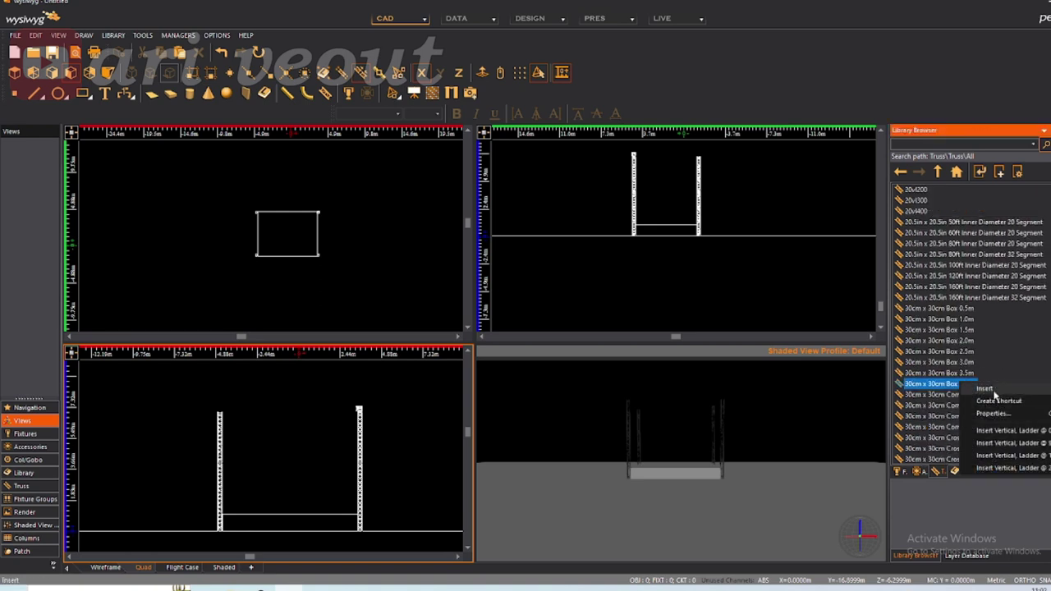
click(990, 390)
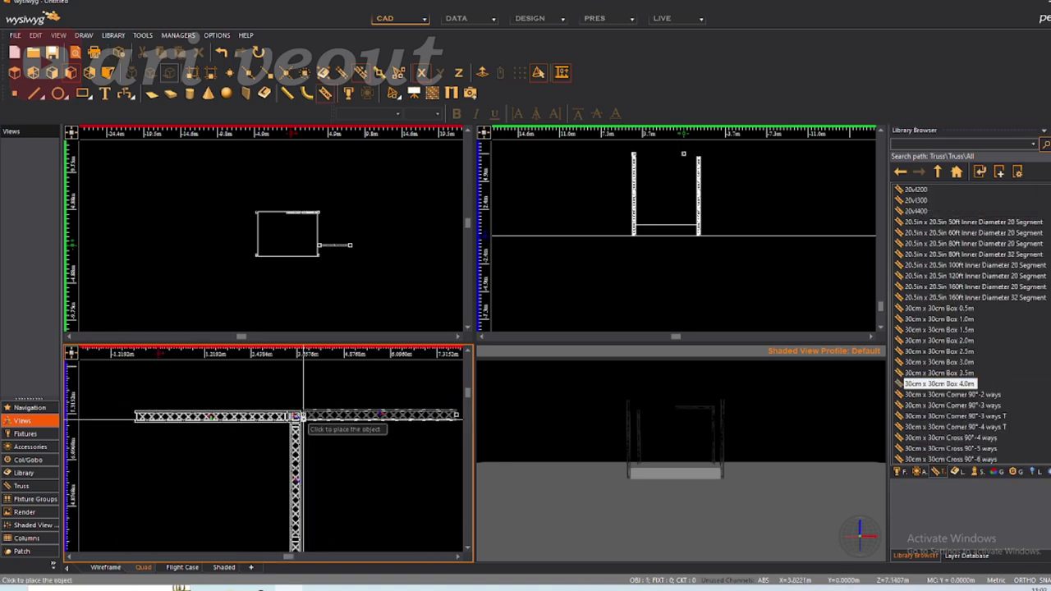
scroll(308, 411, down, 3)
scroll(284, 386, up, 3)
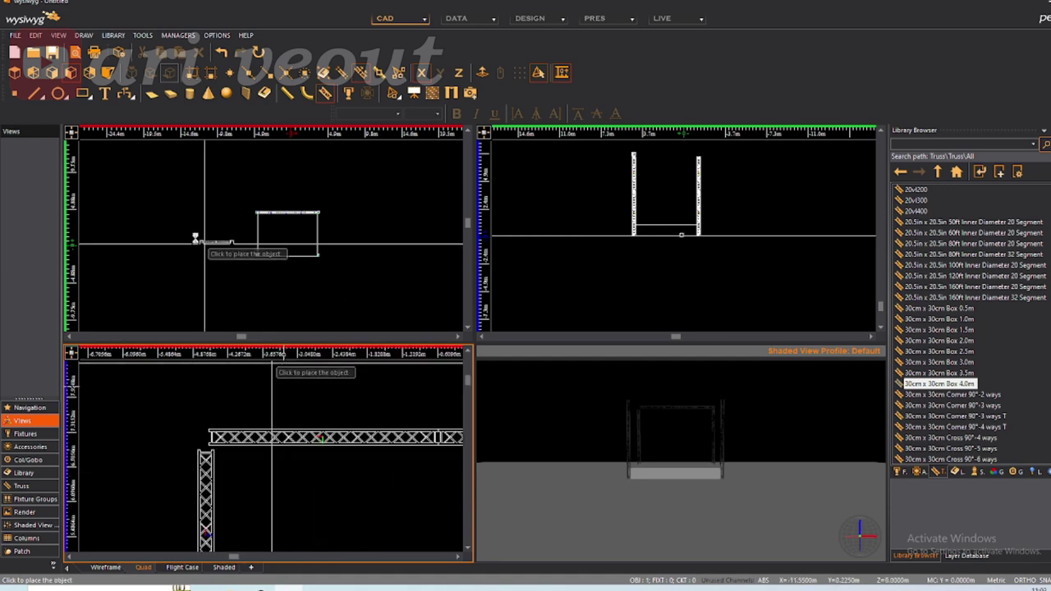
Undo the corner piece and horizontal trusses placed along the back, and show the towers in the isometric view
key(F5)
scroll(331, 413, up, 3)
scroll(375, 442, down, 3)
scroll(364, 433, up, 5)
scroll(269, 381, down, 3)
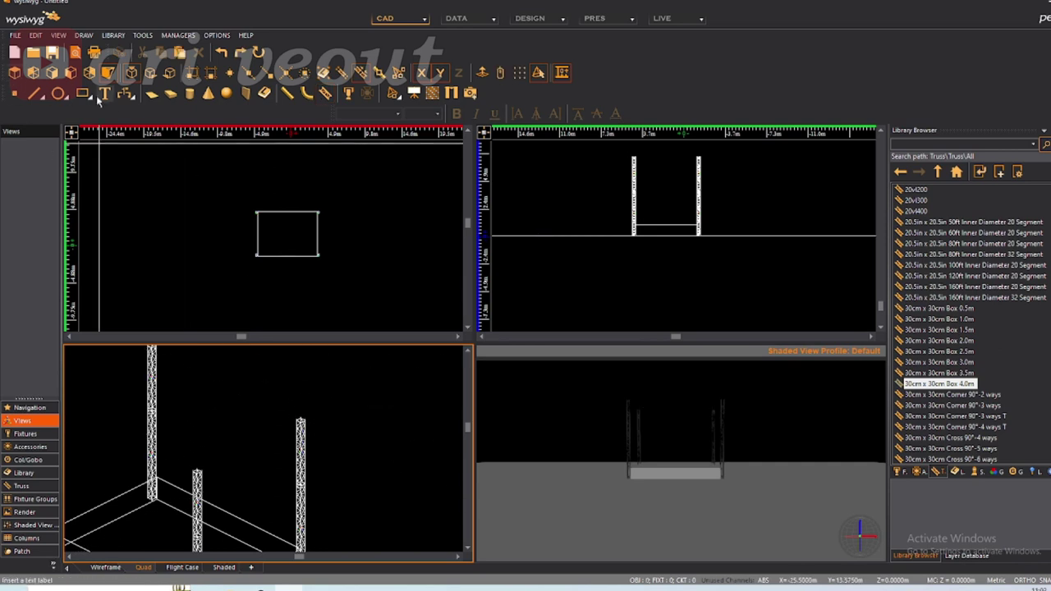
Return to the back elevation, browse further down the truss library and examine the appearance properties of the 40dc004 piece
click(169, 72)
scroll(305, 481, down, 2)
scroll(304, 481, up, 2)
scroll(989, 395, down, 2)
scroll(988, 395, down, 10)
scroll(987, 395, down, 10)
click(948, 381)
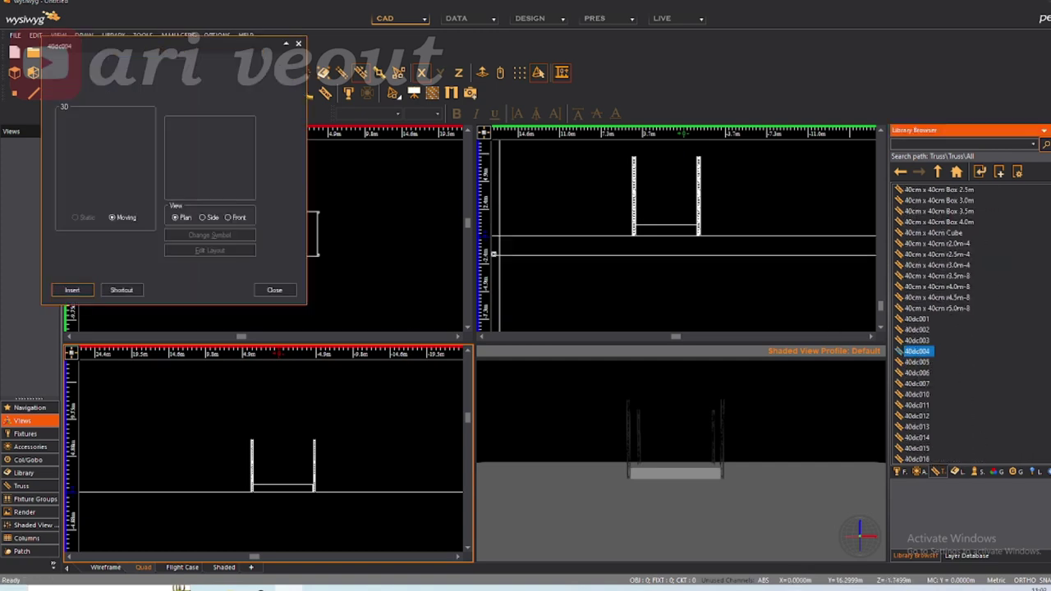
click(299, 44)
Insert a 30vb012 corner piece on top of the front-right tower, using the isometric view
scroll(939, 349, up, 9)
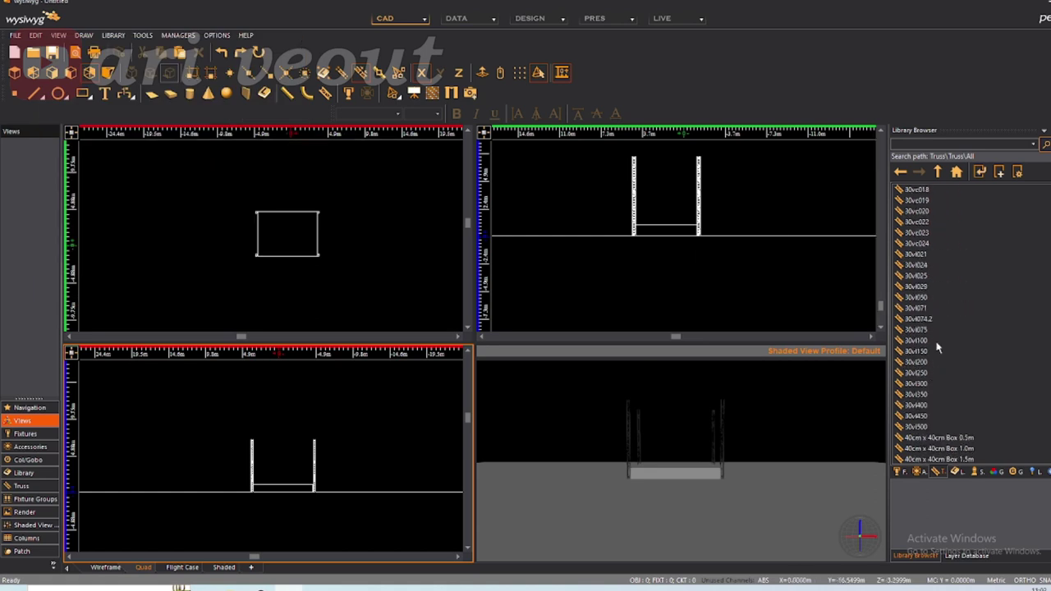
right_click(925, 256)
click(952, 279)
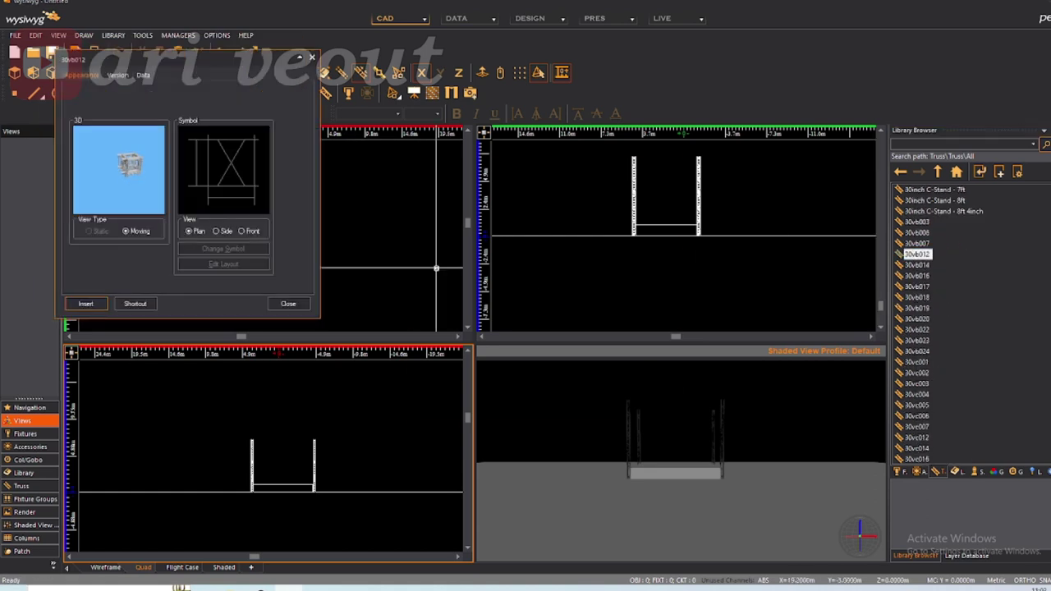
click(92, 303)
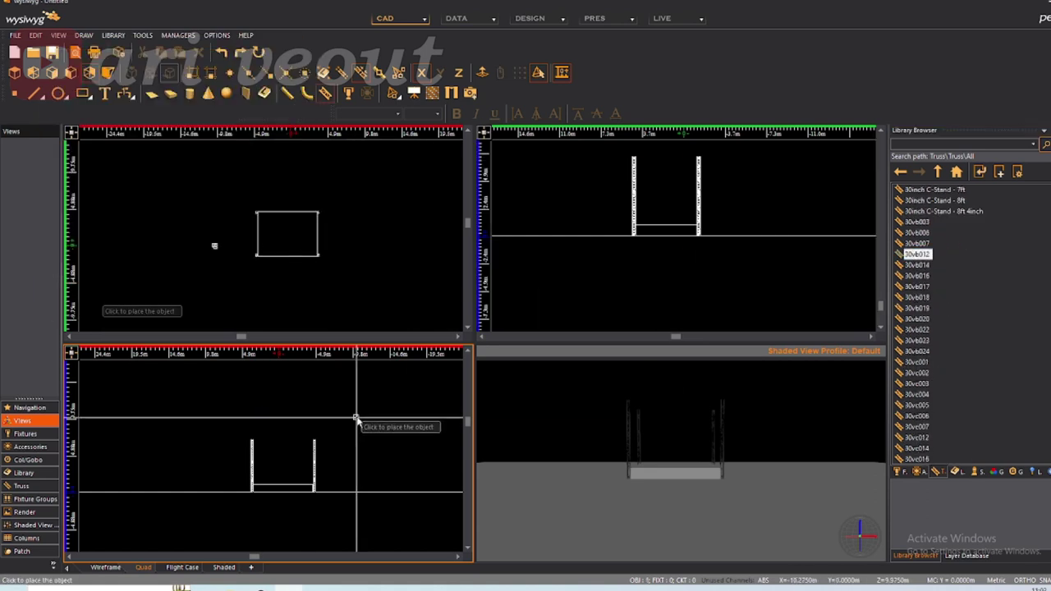
click(107, 72)
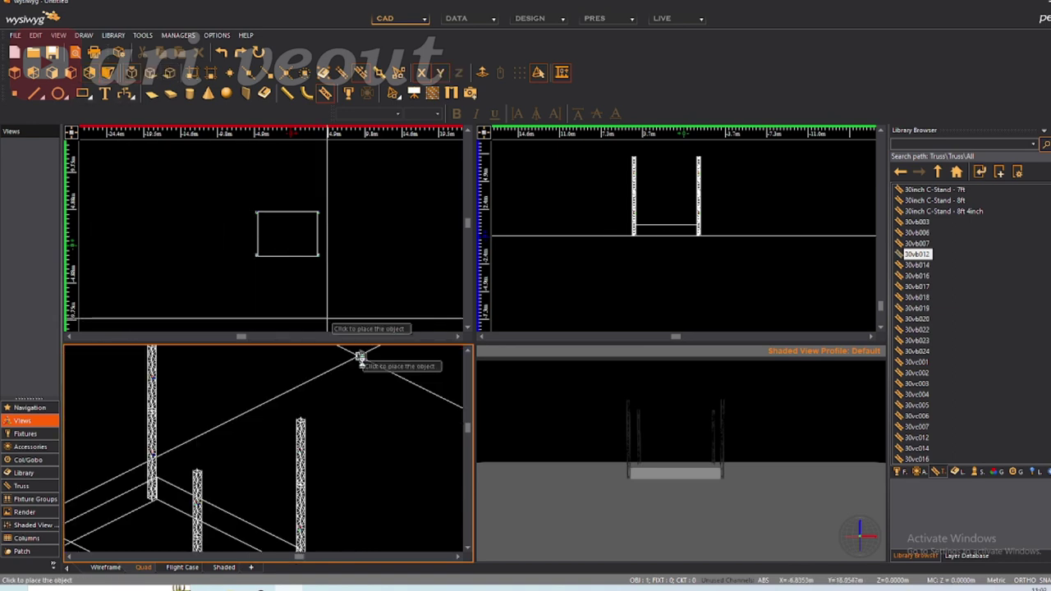
scroll(283, 443, up, 5)
scroll(261, 432, down, 6)
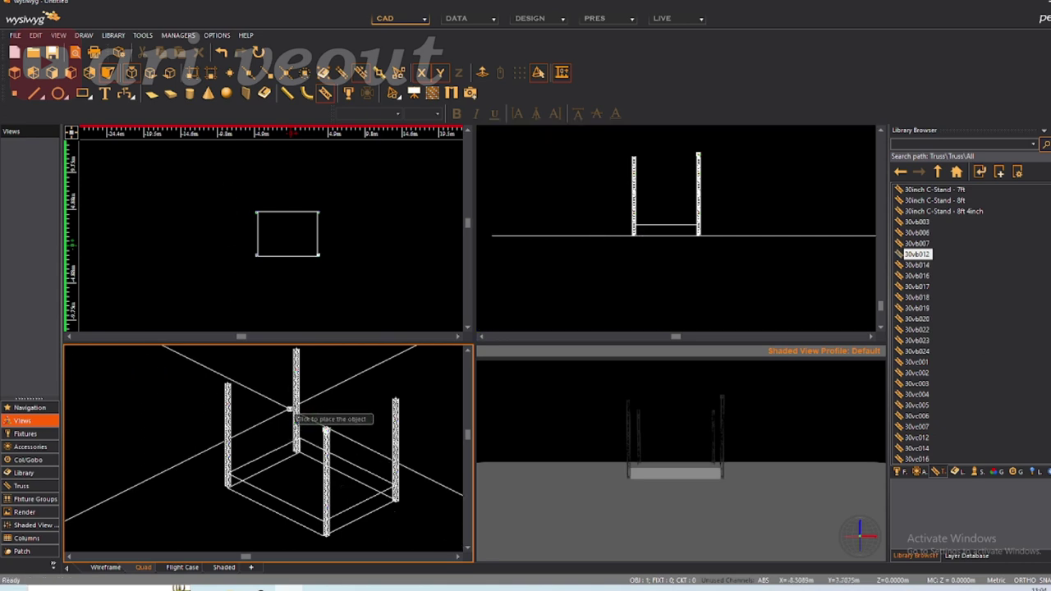
Lay 30cm x 30cm Box 4.0m trusses end to end across the front towers and one along the right side from the front-right corner
scroll(937, 305, up, 10)
scroll(937, 304, up, 4)
click(941, 318)
right_click(941, 318)
click(956, 330)
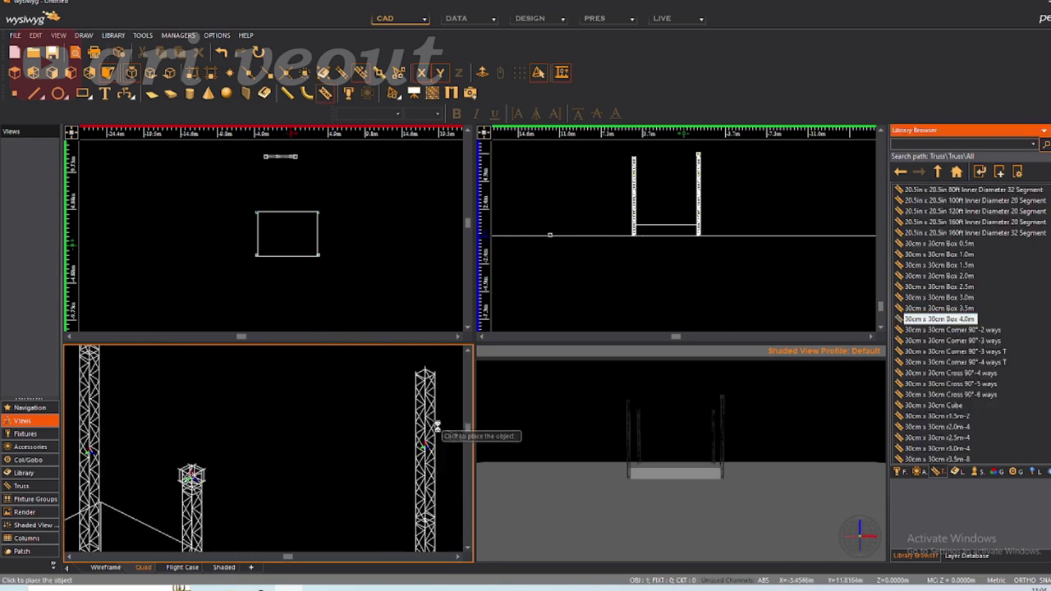
scroll(435, 422, up, 5)
scroll(325, 450, down, 5)
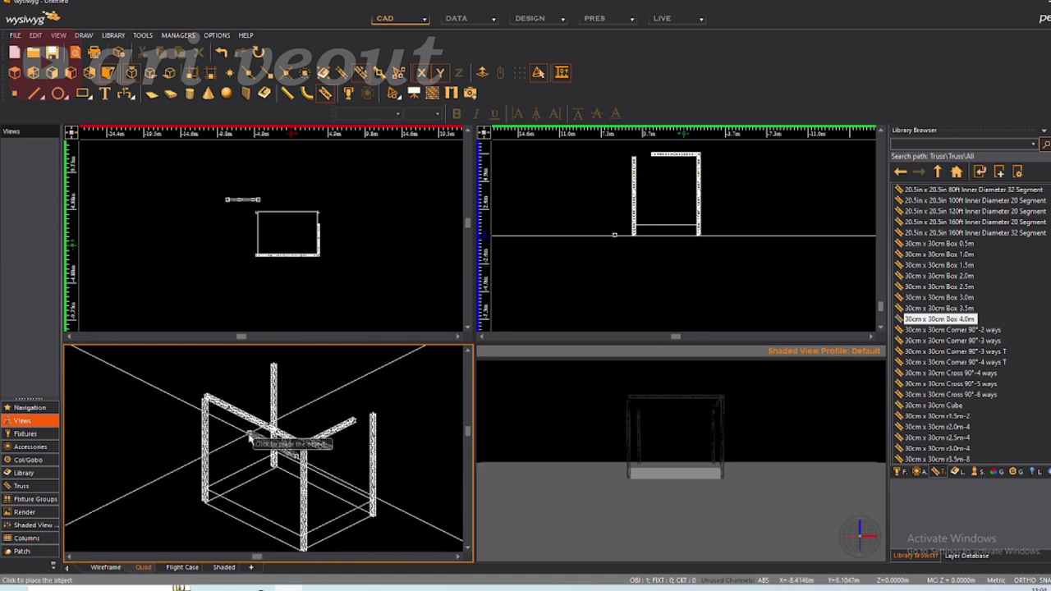
Extend the right-side top truss to the back-right tower with a 30cm x 30cm Box 2.0m section
click(355, 424)
click(959, 275)
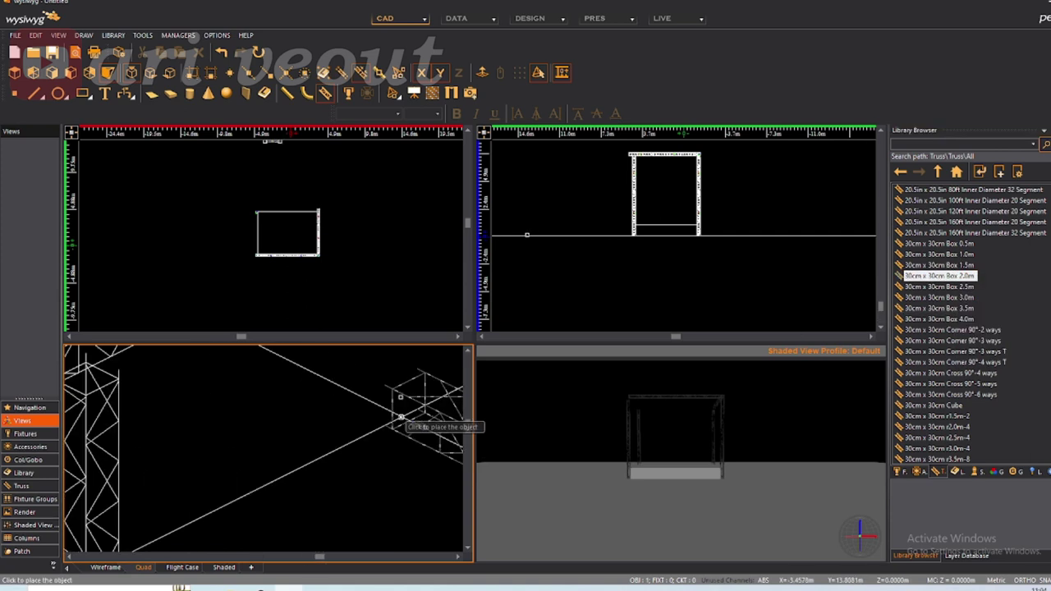
click(401, 417)
scroll(400, 417, up, 3)
scroll(401, 417, down, 2)
scroll(401, 417, up, 2)
scroll(400, 417, down, 3)
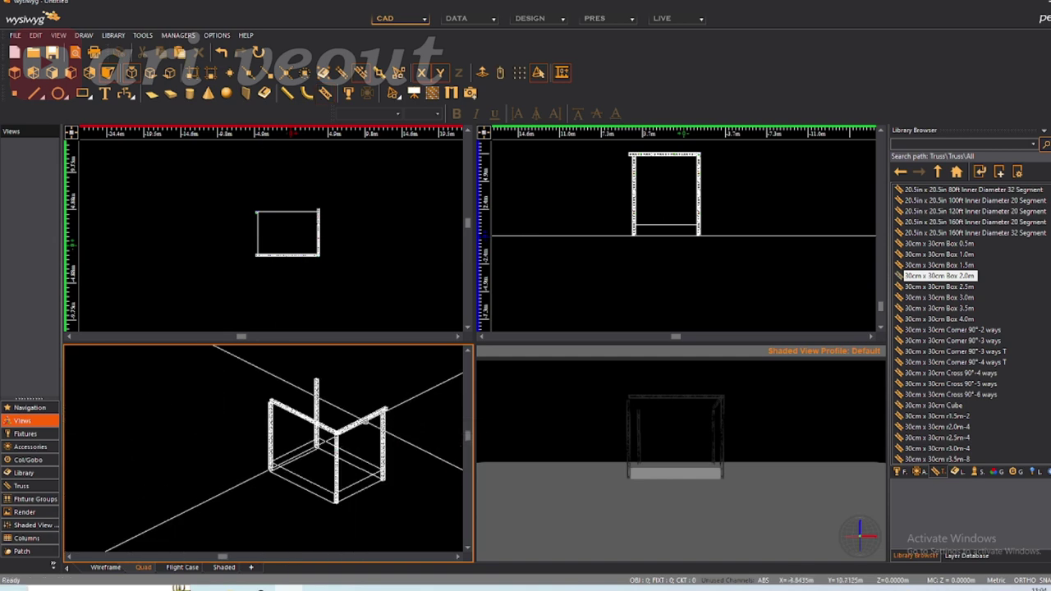
click(401, 423)
Try to place a 30vb012 corner piece at the front-left tower using the plan view
scroll(975, 400, down, 7)
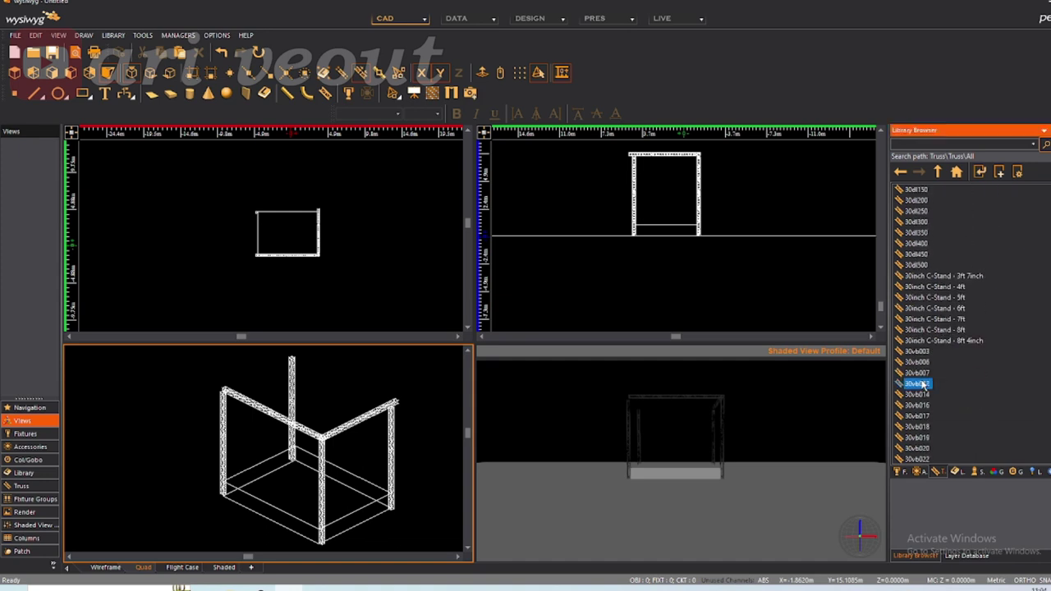
click(953, 413)
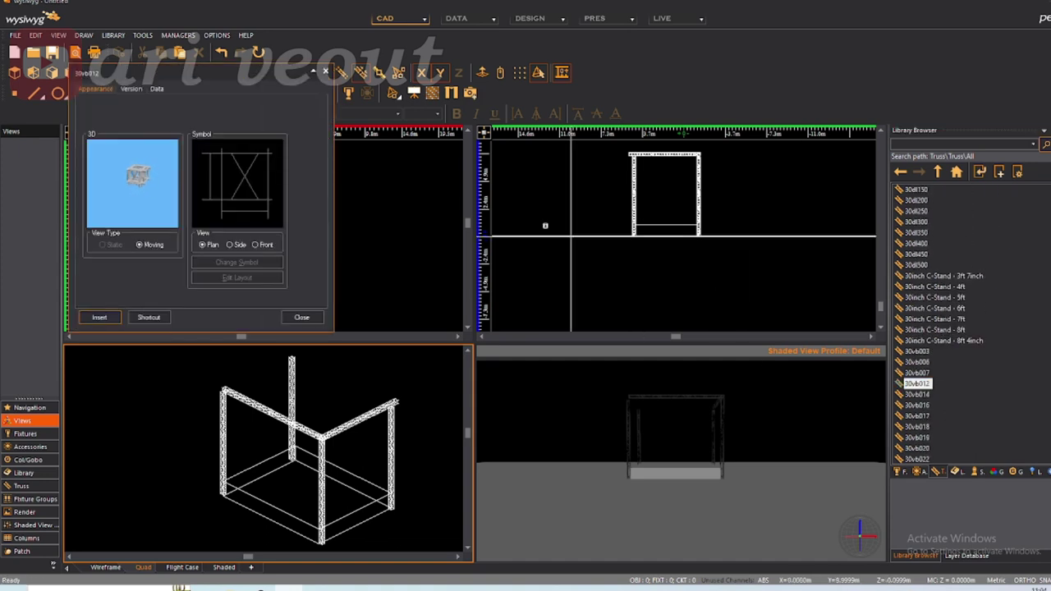
click(99, 317)
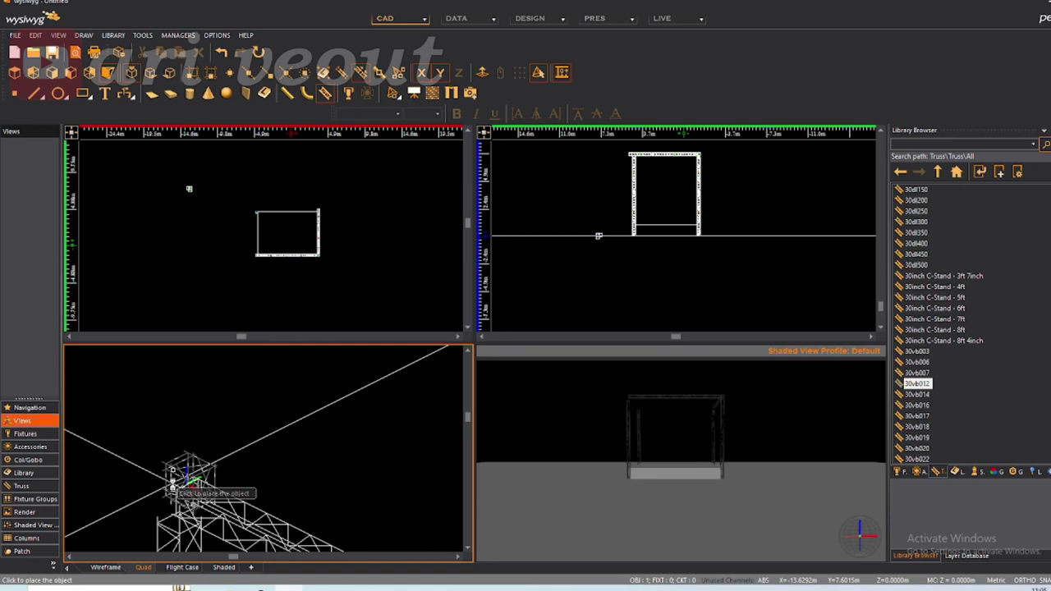
scroll(277, 235, up, 10)
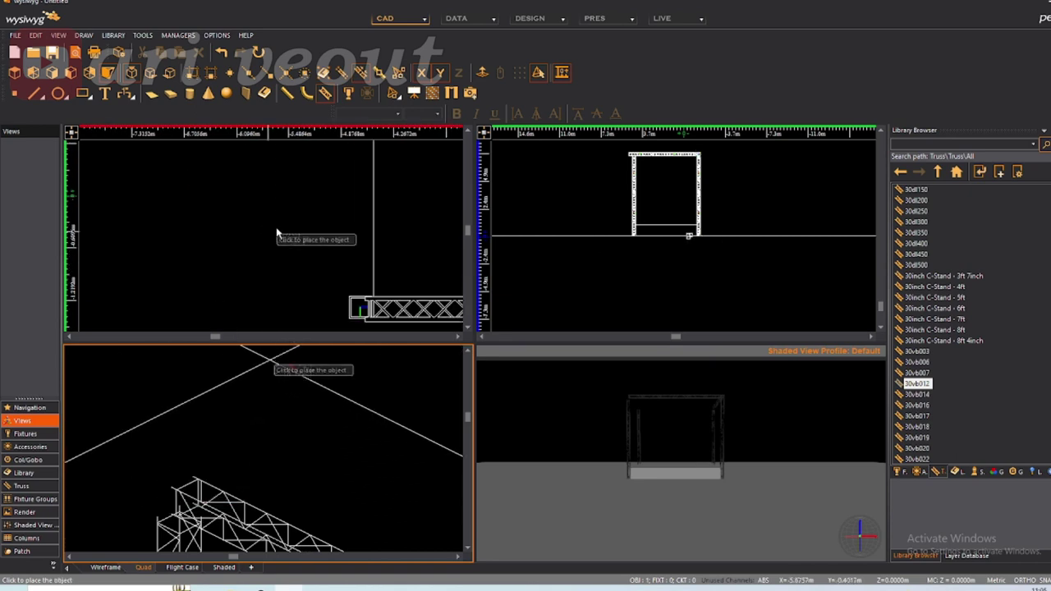
scroll(277, 192, down, 2)
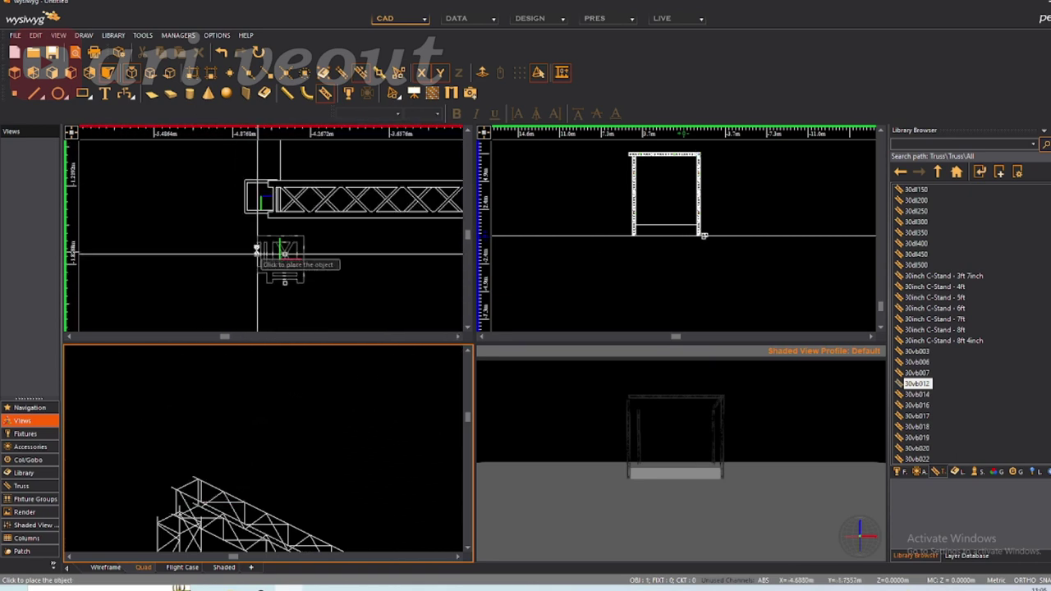
right_click(260, 198)
click(292, 257)
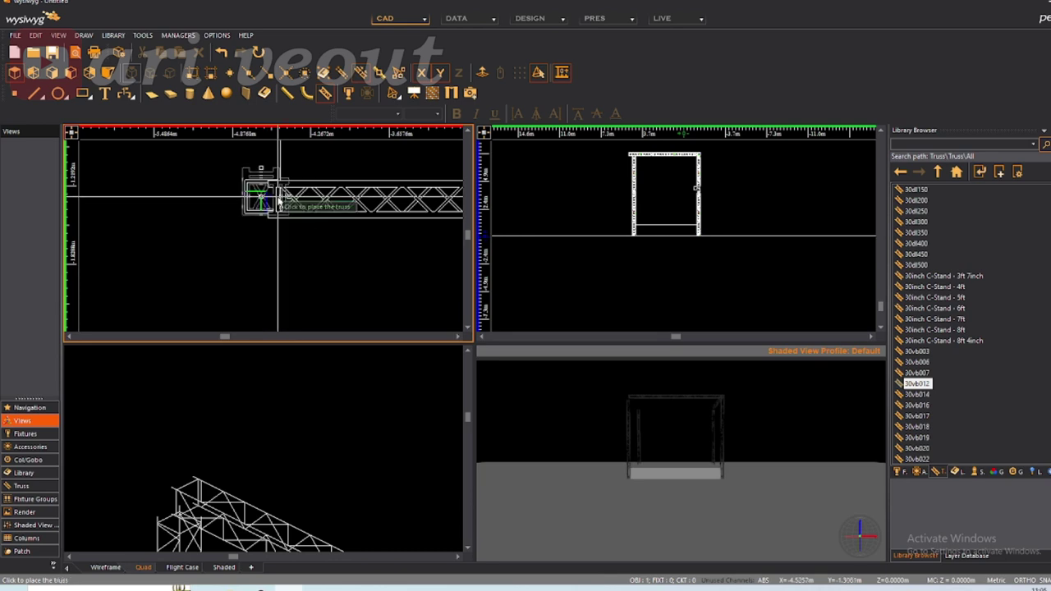
click(279, 200)
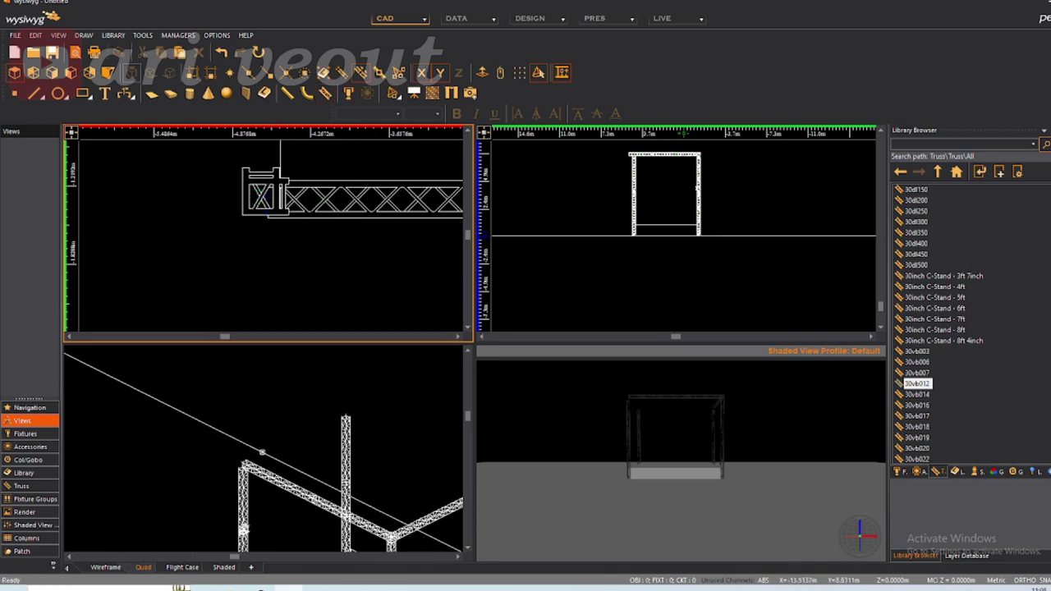
Inspect the front-left corner piece in the isometric view and undo its insertion
scroll(276, 246, down, 5)
scroll(261, 395, up, 8)
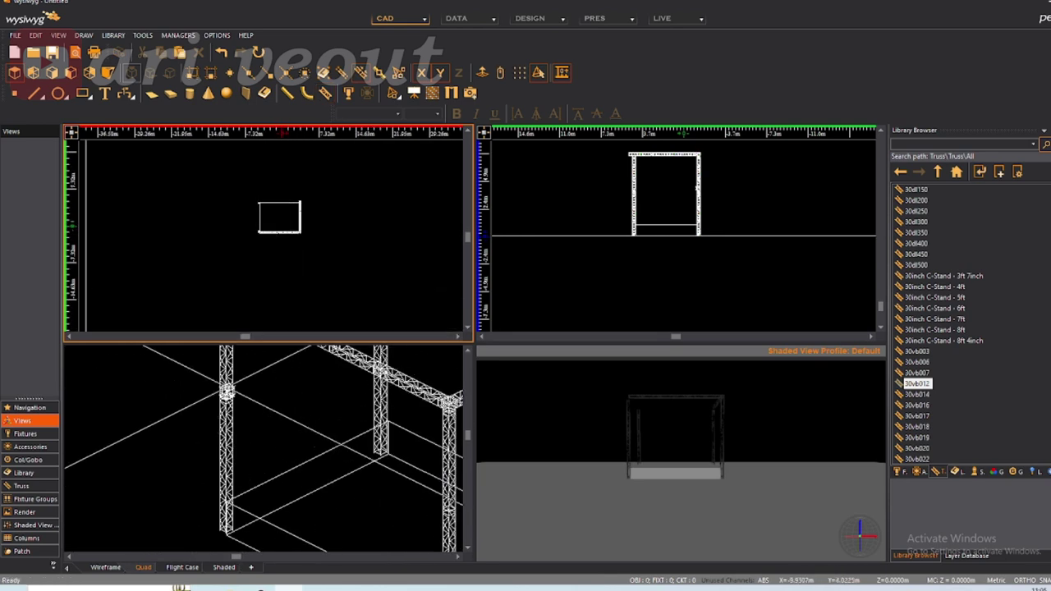
key(Escape)
scroll(244, 420, down, 4)
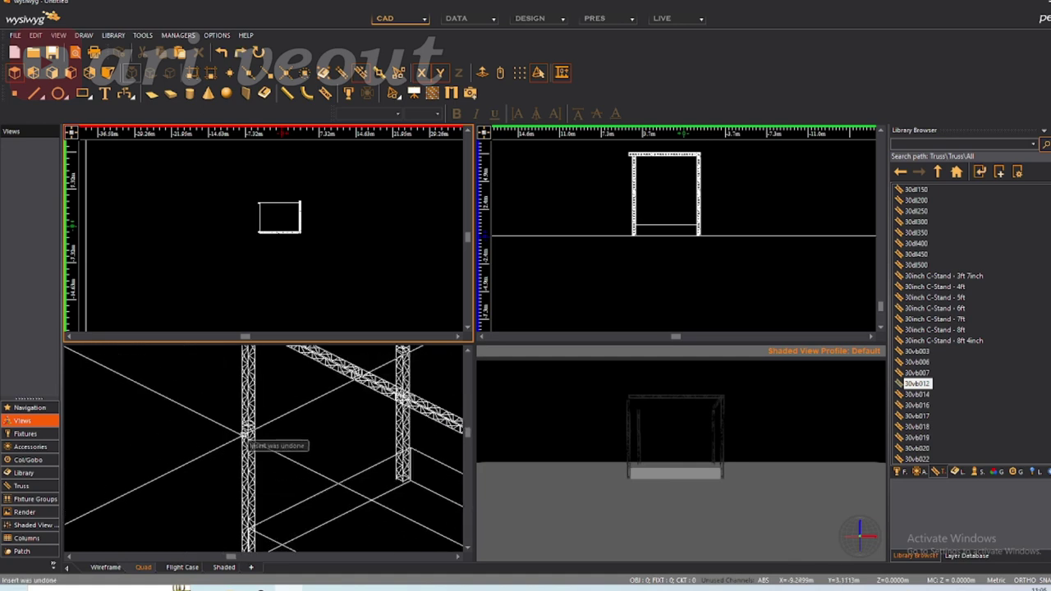
Switch the isometric view to the back elevation and examine the joints between the towers and the top truss
click(33, 73)
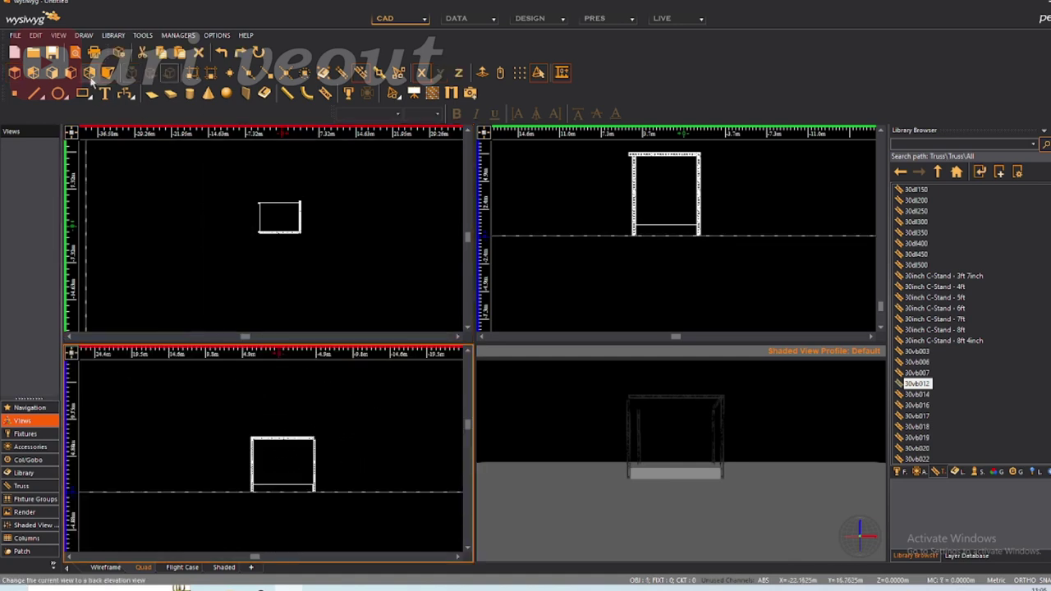
scroll(259, 457, up, 5)
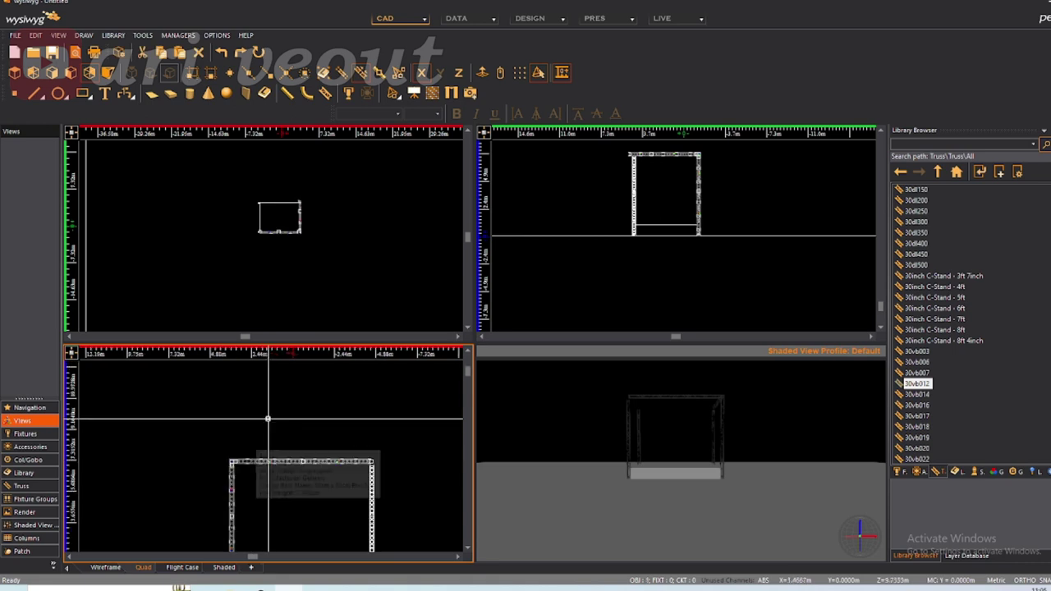
scroll(265, 468, down, 3)
scroll(274, 446, up, 2)
scroll(340, 447, down, 4)
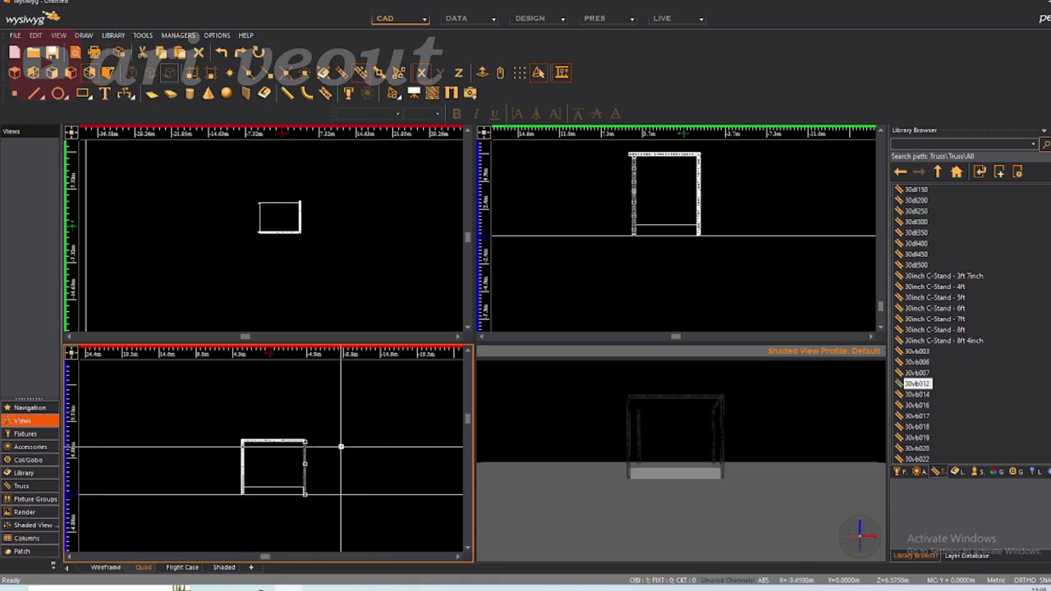
scroll(341, 447, up, 3)
scroll(287, 443, down, 1)
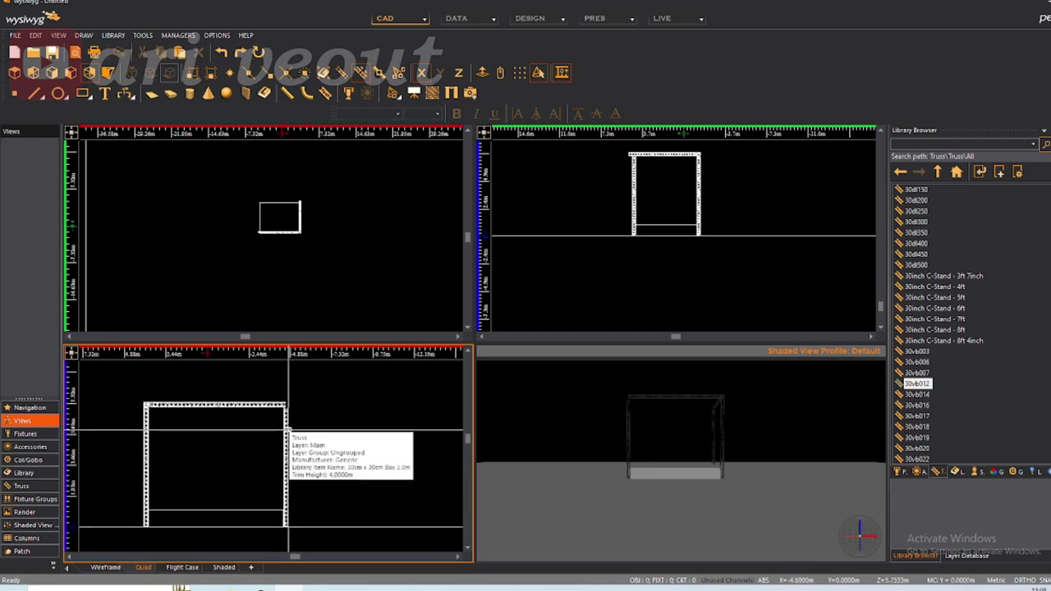
Delete the front-left tower and start inserting a 30vb012 corner piece, rolled 180°, on the free end of the front top truss
scroll(293, 391, up, 5)
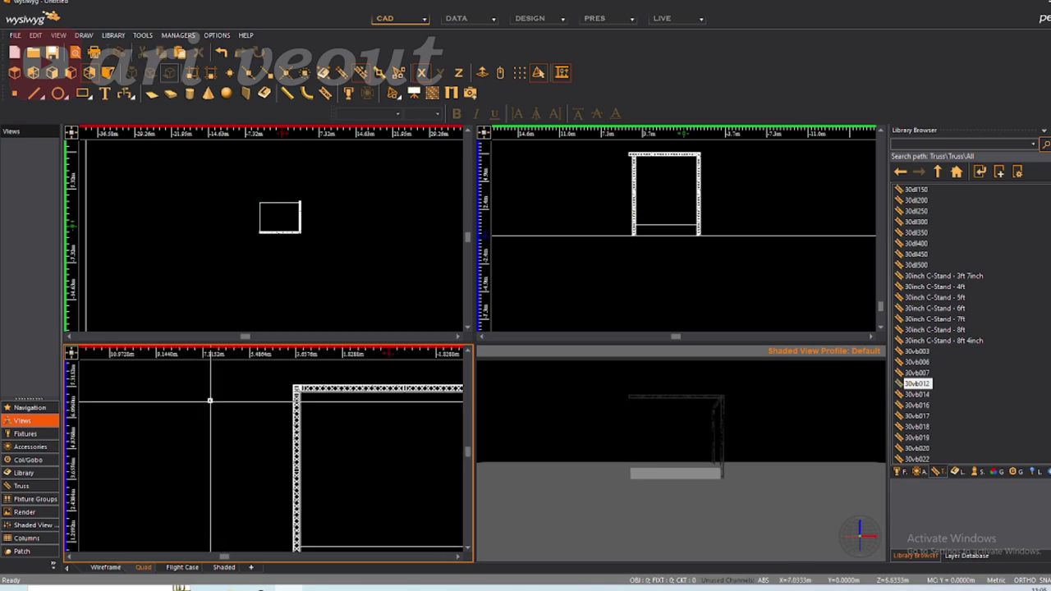
scroll(176, 416, down, 5)
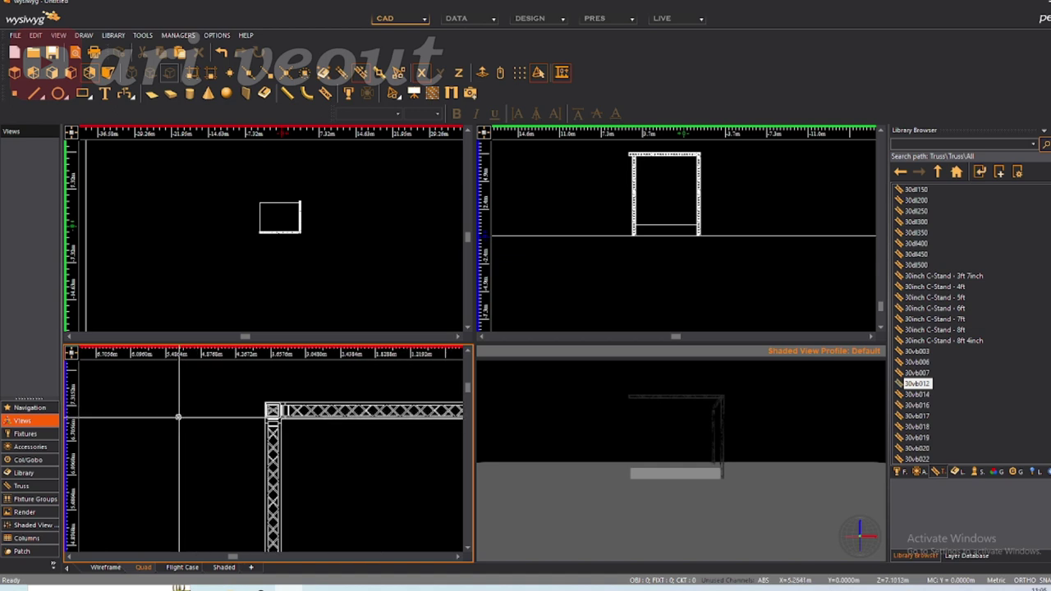
double_click(915, 387)
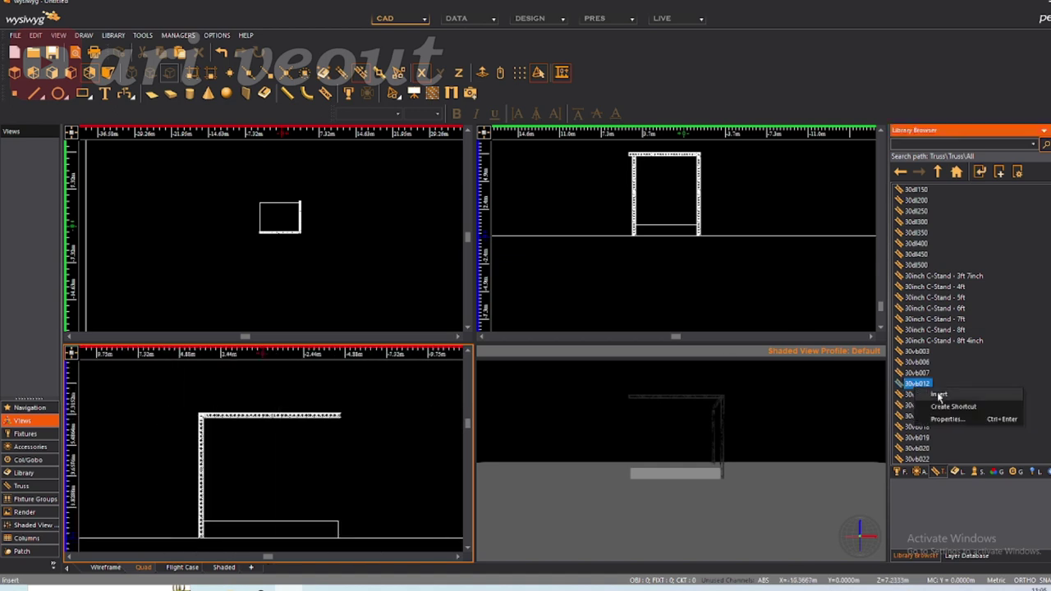
scroll(340, 411, up, 3)
right_click(231, 473)
click(292, 408)
right_click(244, 410)
click(273, 490)
right_click(234, 426)
click(277, 531)
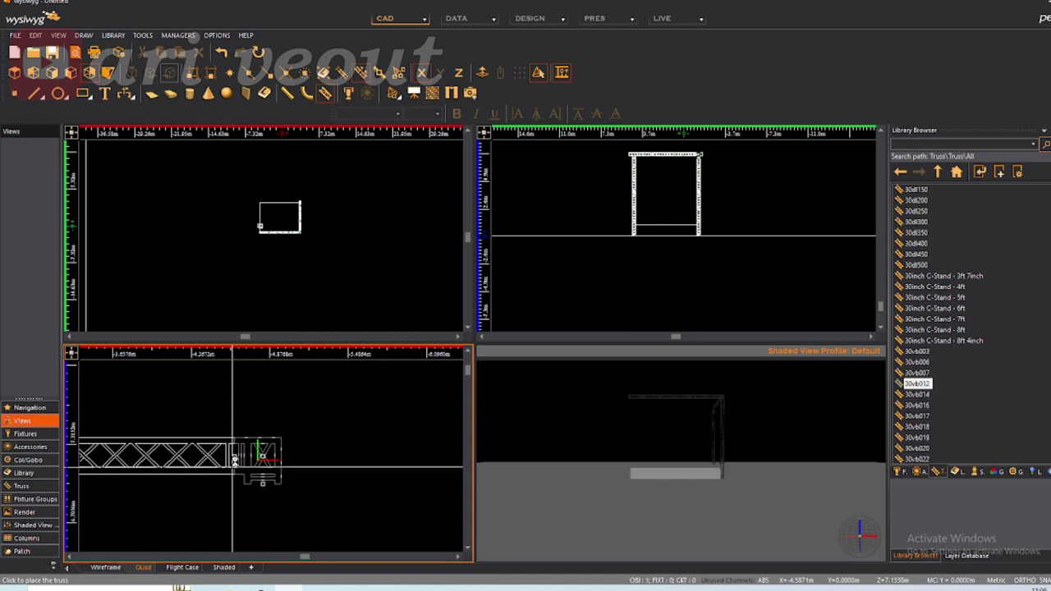
Try the corner piece's other mount points in the plan view, ending with Mount 3 at a 0° roll
scroll(270, 211, up, 10)
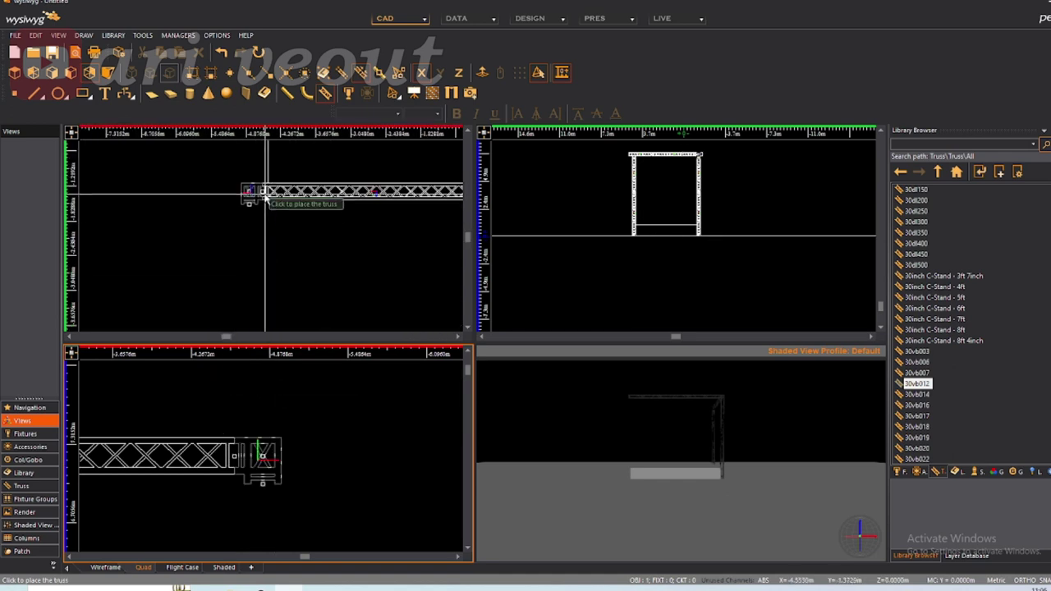
scroll(264, 197, up, 2)
right_click(266, 199)
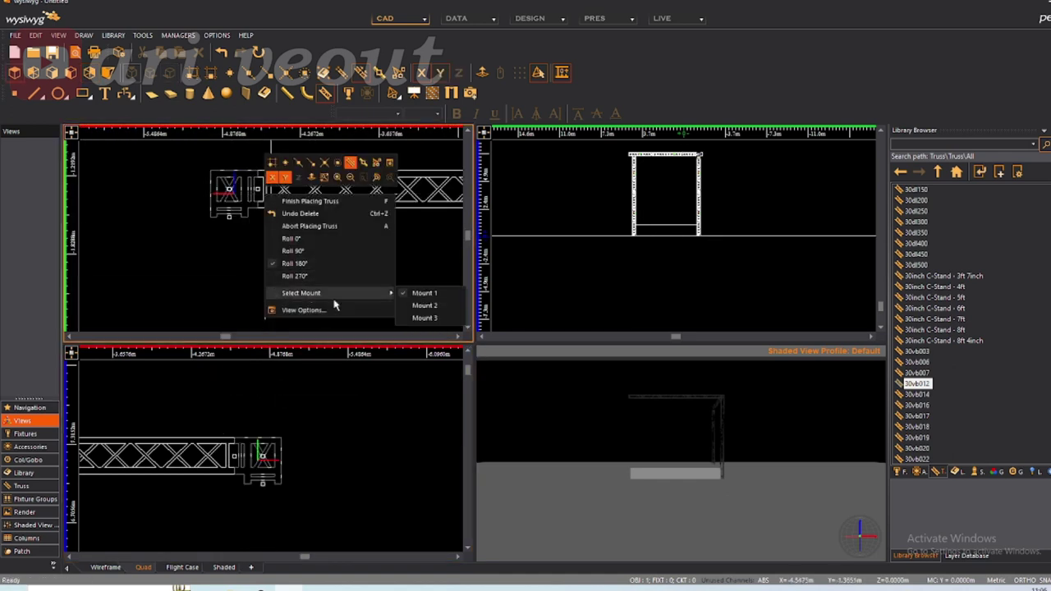
click(425, 305)
right_click(279, 223)
mouse_move(345, 322)
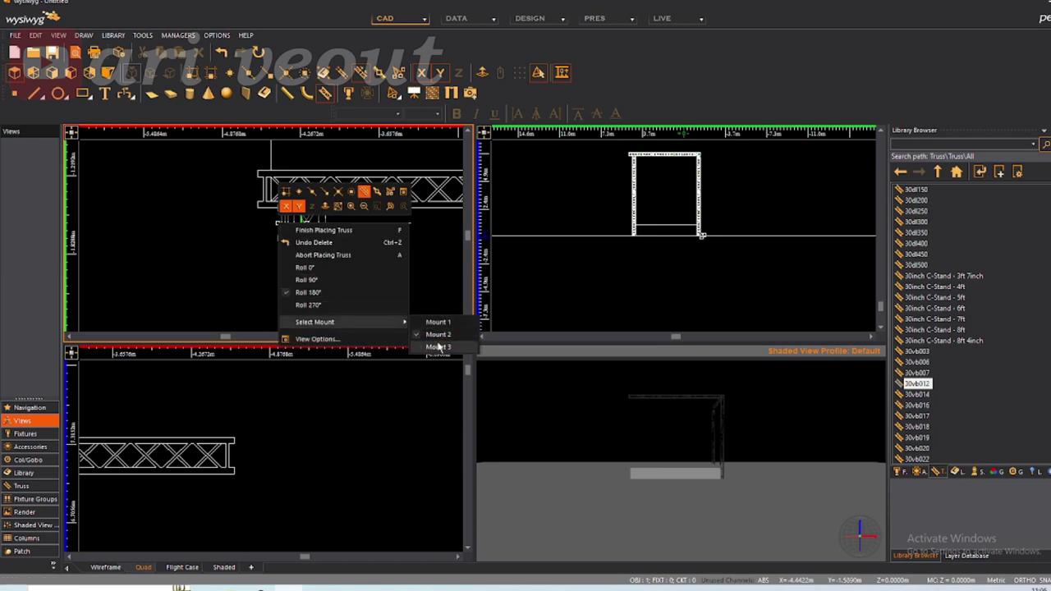
click(439, 347)
right_click(266, 188)
click(317, 233)
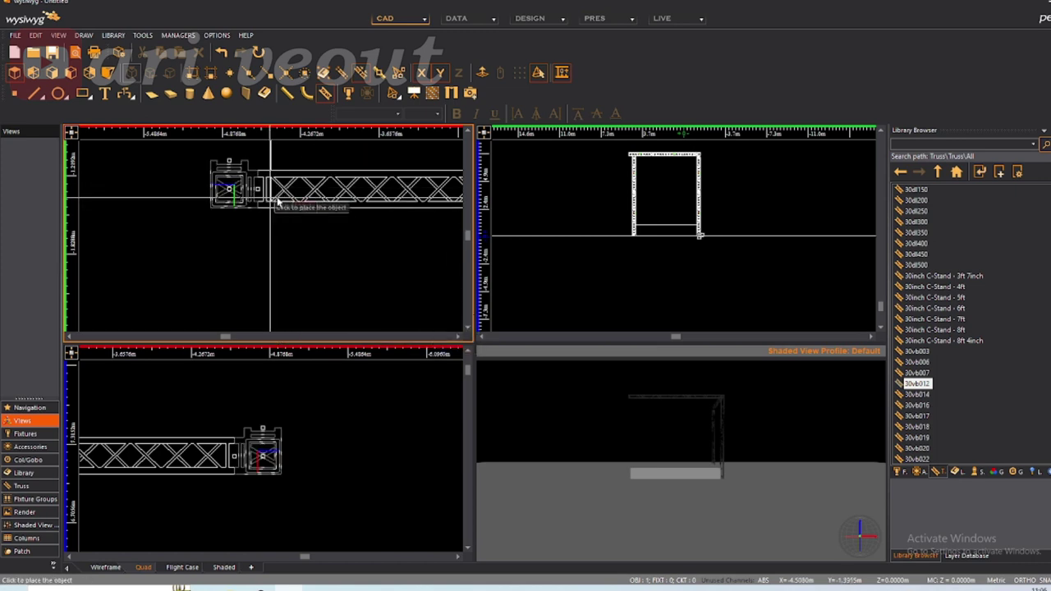
Roll the 30vb012 corner piece to 270° and place it on the left end of the front top truss
right_click(281, 202)
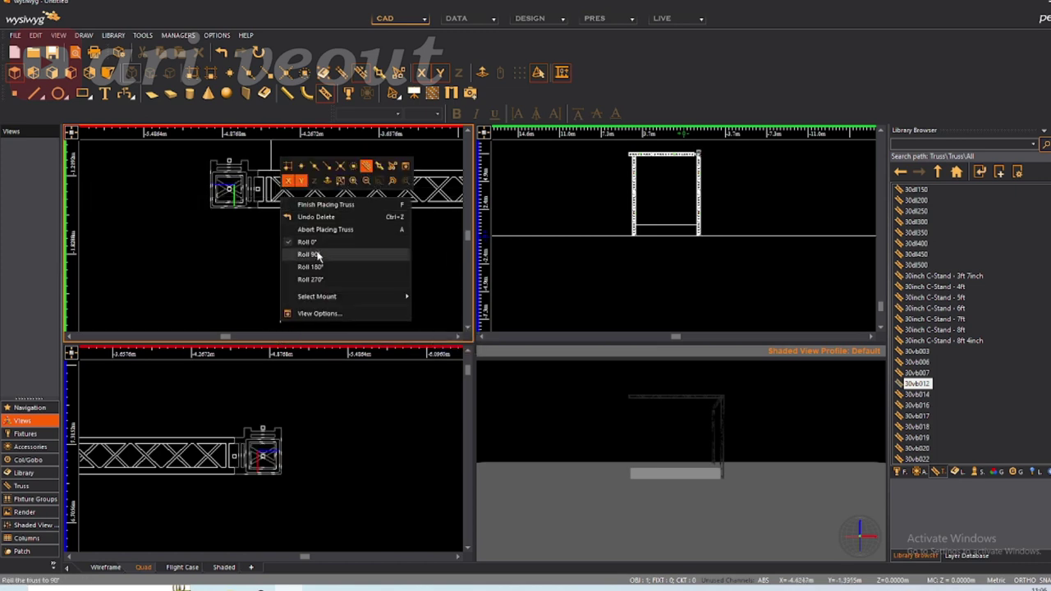
click(314, 251)
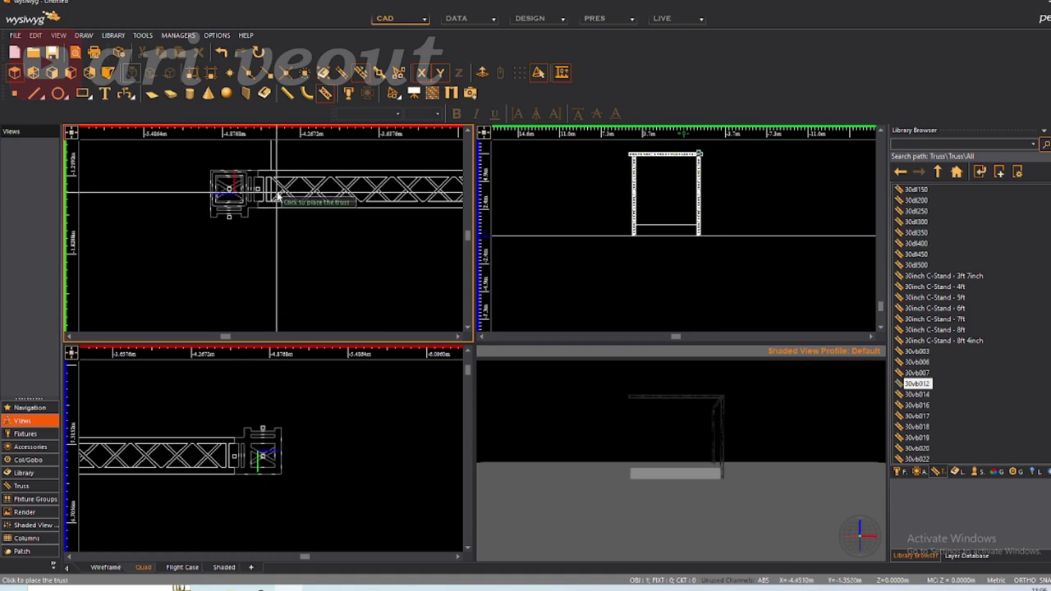
scroll(277, 195, down, 3)
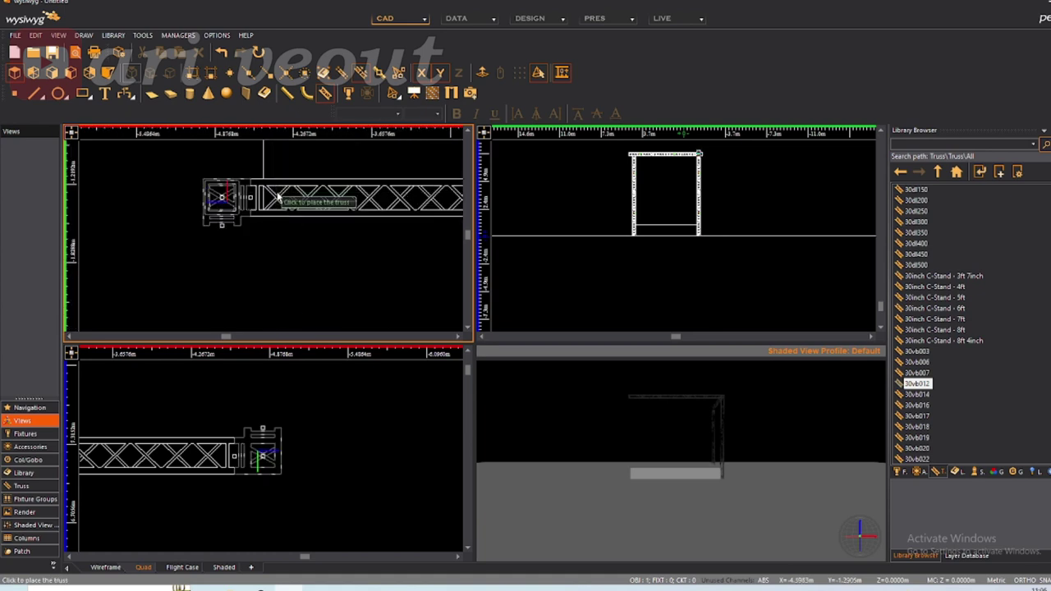
click(253, 202)
scroll(267, 218, up, 1)
right_click(179, 286)
click(251, 362)
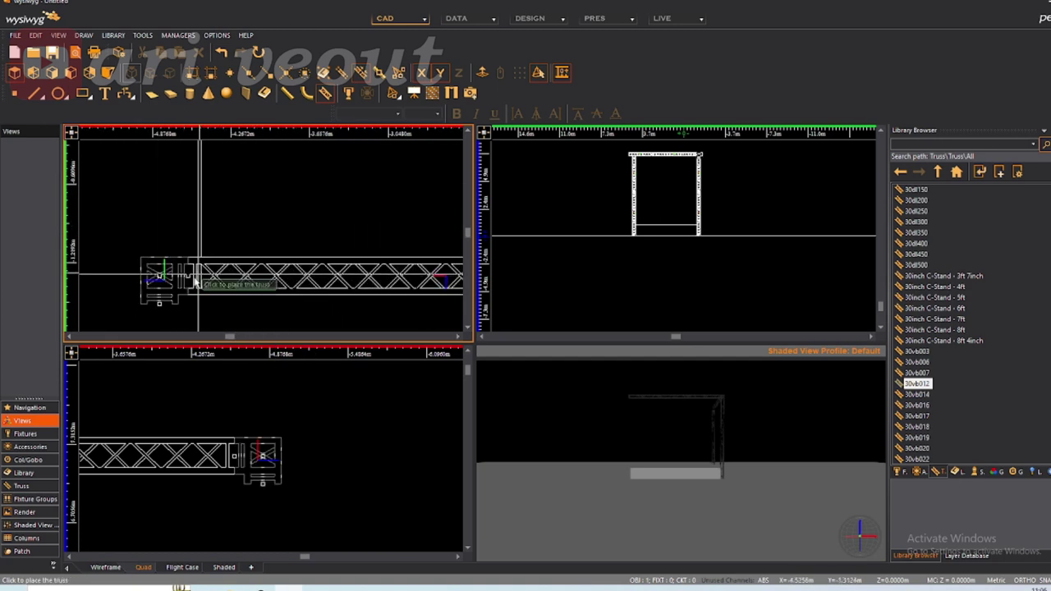
right_click(195, 282)
click(234, 362)
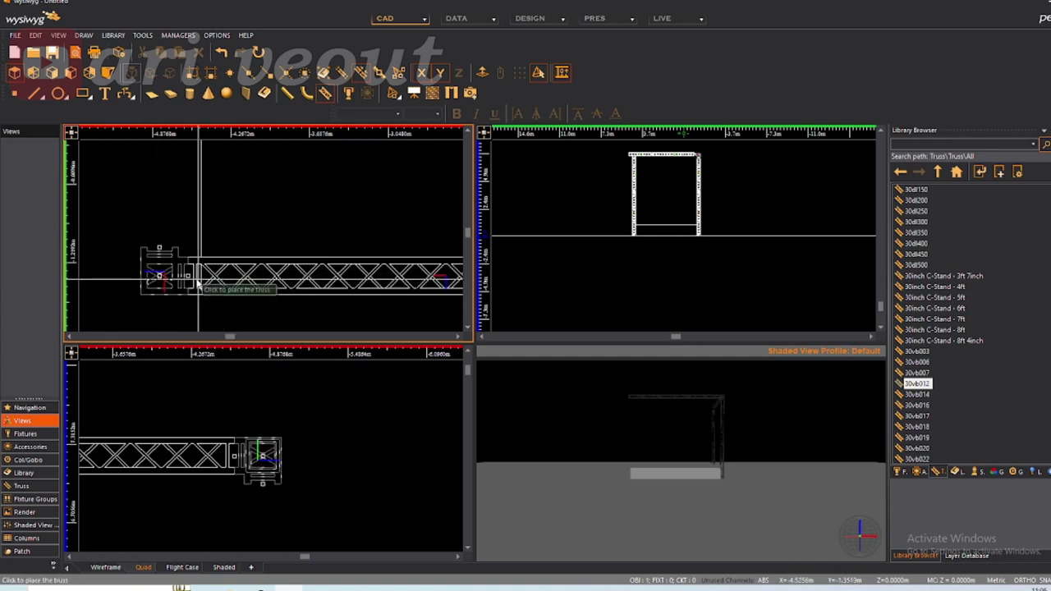
click(197, 283)
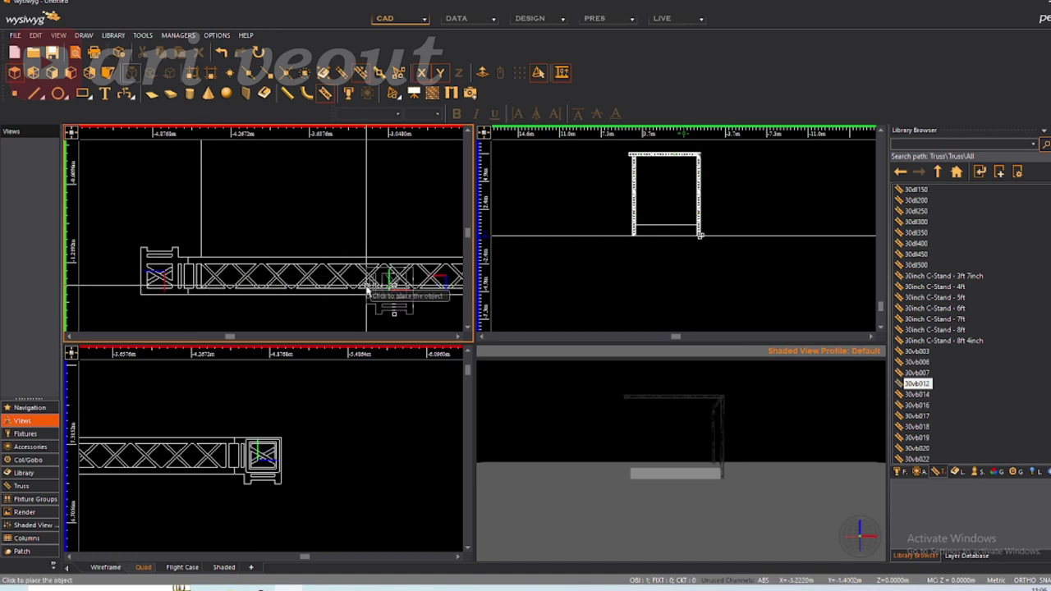
Attach 30cm x 30cm Box 4.0m sections to the new corner piece, one as the left-side top truss and one as the tower below
scroll(938, 371, up, 8)
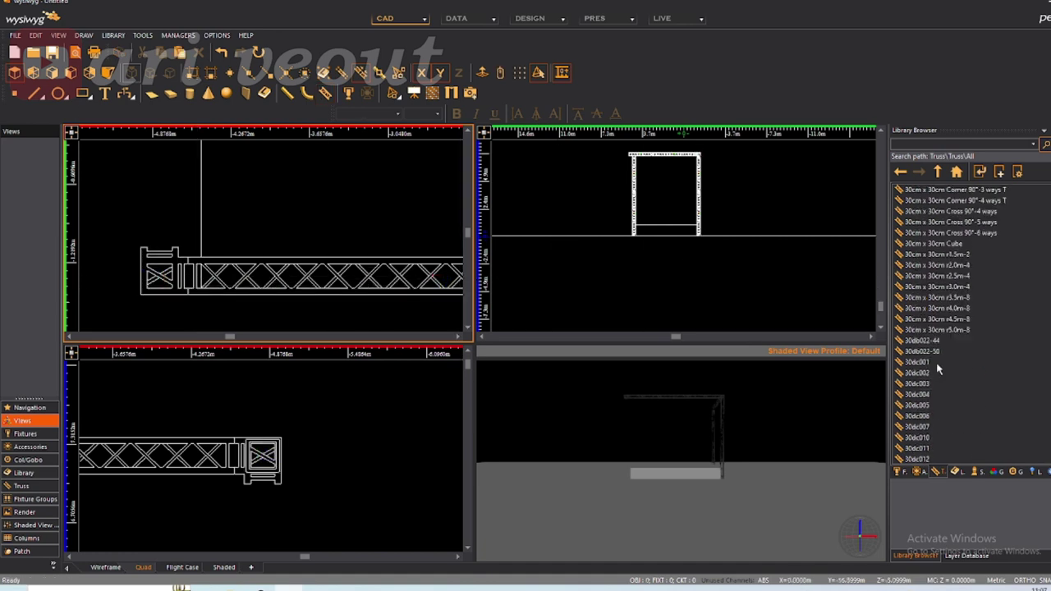
scroll(937, 362, up, 5)
right_click(938, 351)
click(956, 359)
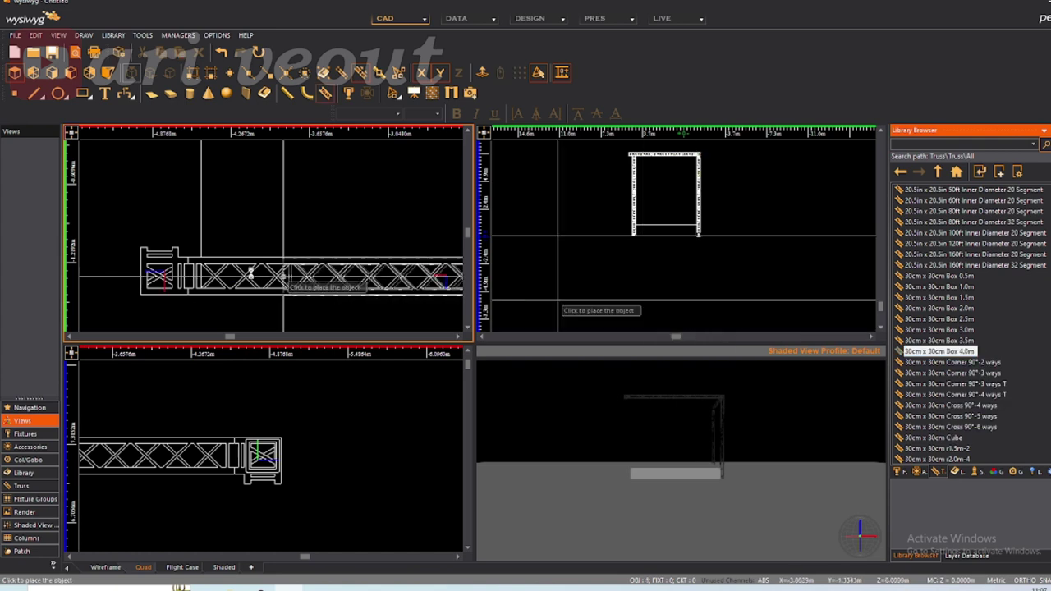
click(271, 451)
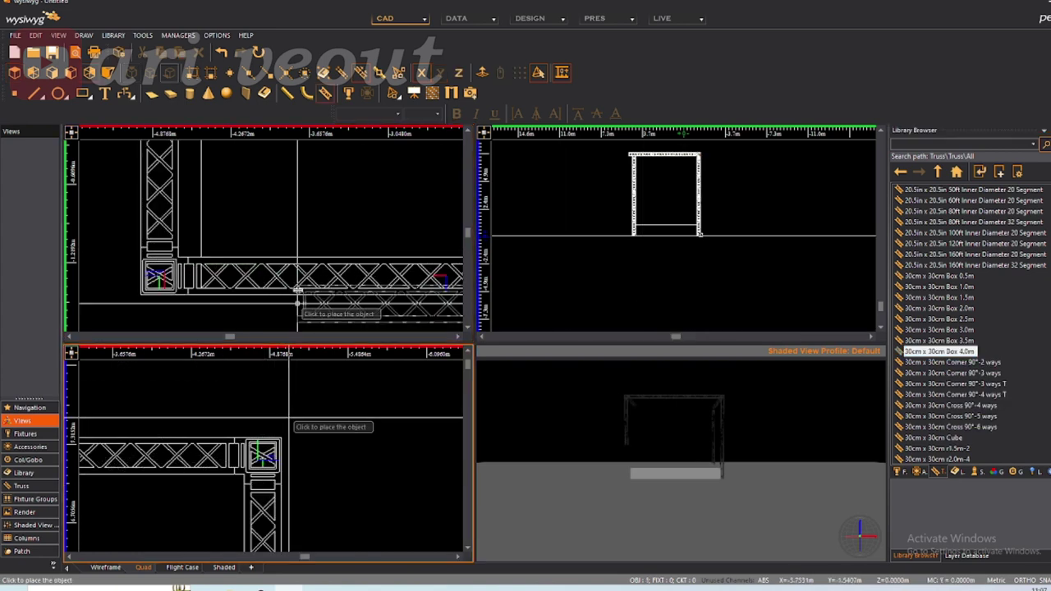
Try to extend the front-left tower downward with another 30cm x 30cm Box 4.0m section and undo the insertion
scroll(274, 323, down, 5)
scroll(267, 423, down, 6)
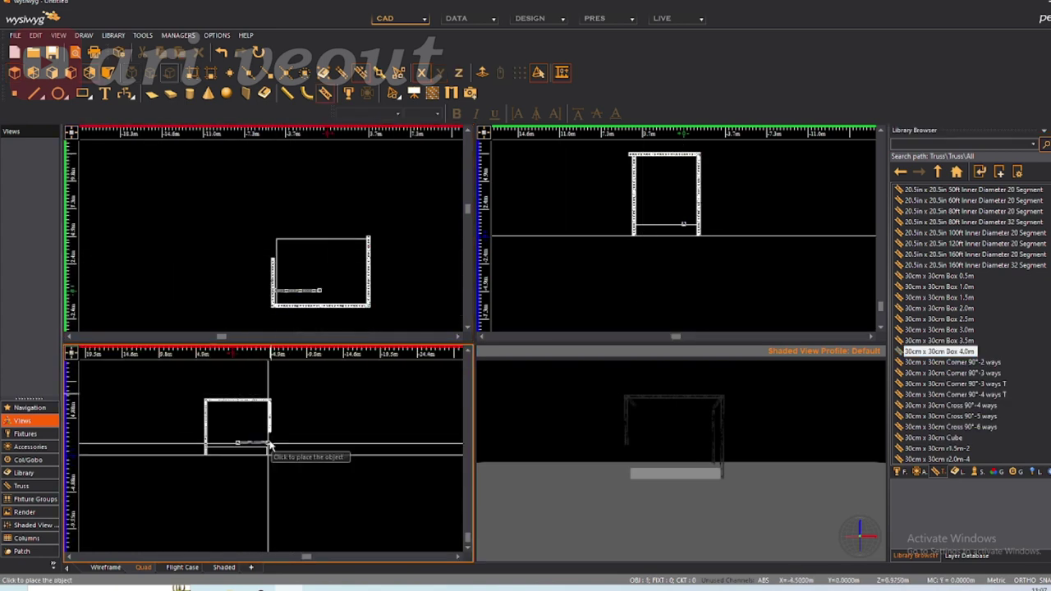
scroll(274, 424, up, 5)
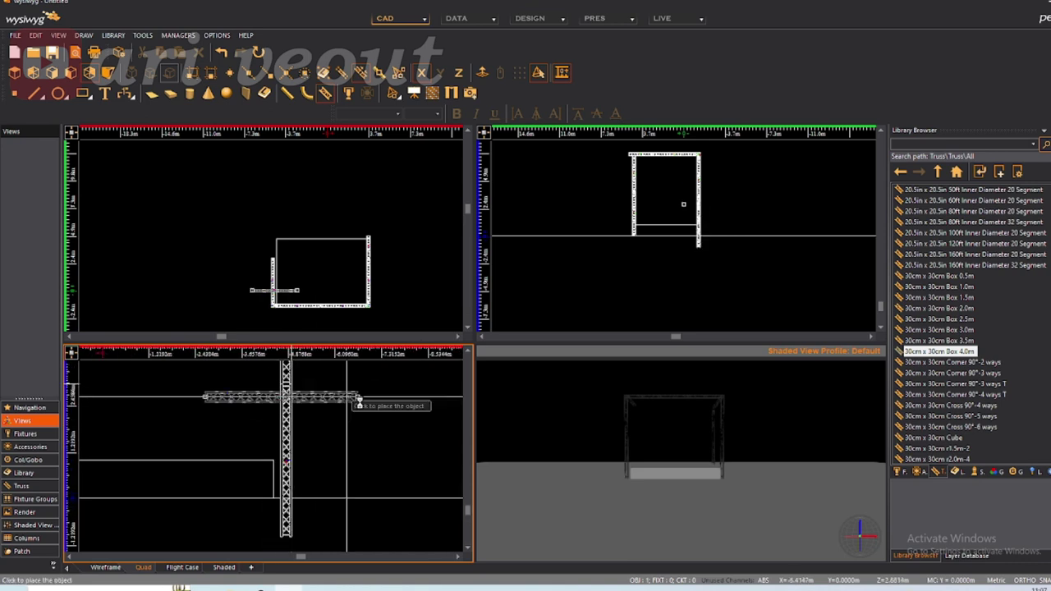
scroll(352, 408, down, 3)
key(ctrl+z)
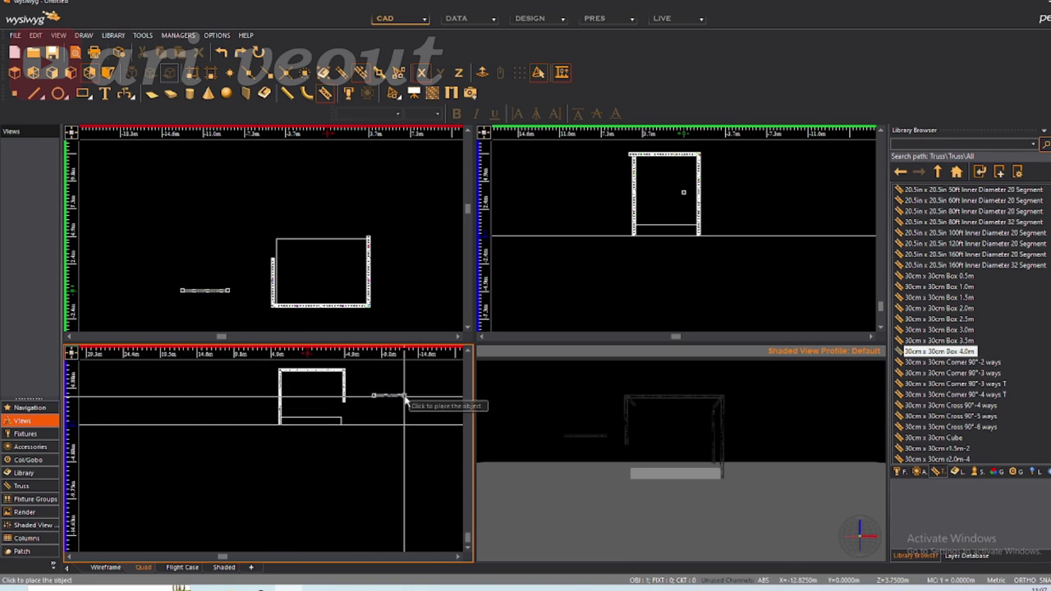
Extend the front-left tower down to the ground with a 30cm x 30cm Box 3.0m section
right_click(968, 335)
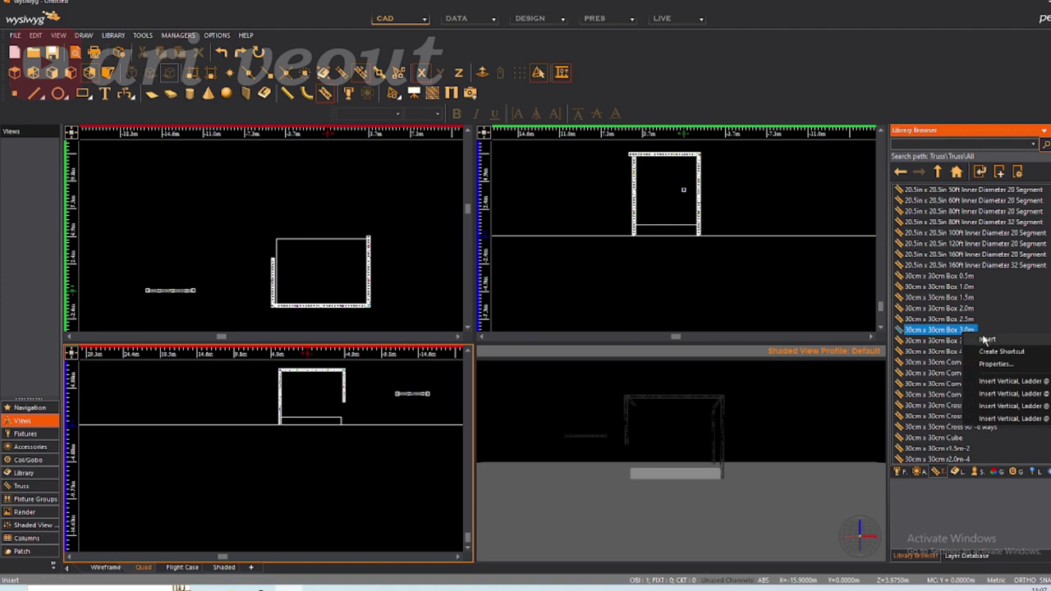
click(985, 342)
scroll(341, 404, up, 4)
click(340, 404)
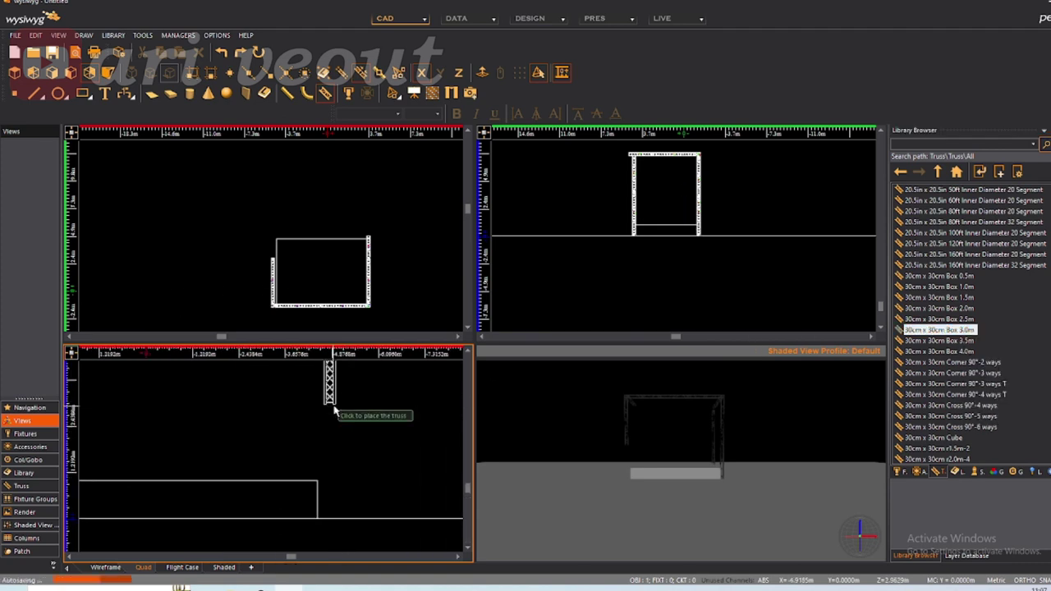
click(325, 425)
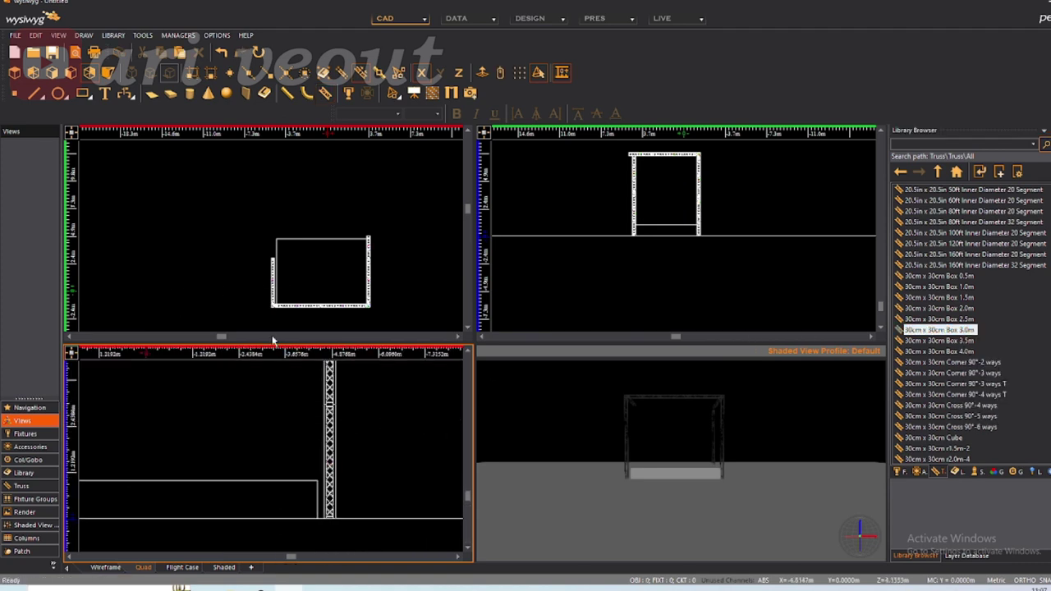
Extend the left-side top truss toward the back with a 30cm x 30cm Box 2.0m section
scroll(357, 417, down, 3)
mouse_move(747, 439)
middle_down()
mouse_move(774, 534)
mouse_move(777, 495)
mouse_move(841, 510)
mouse_move(824, 521)
middle_up()
click(409, 481)
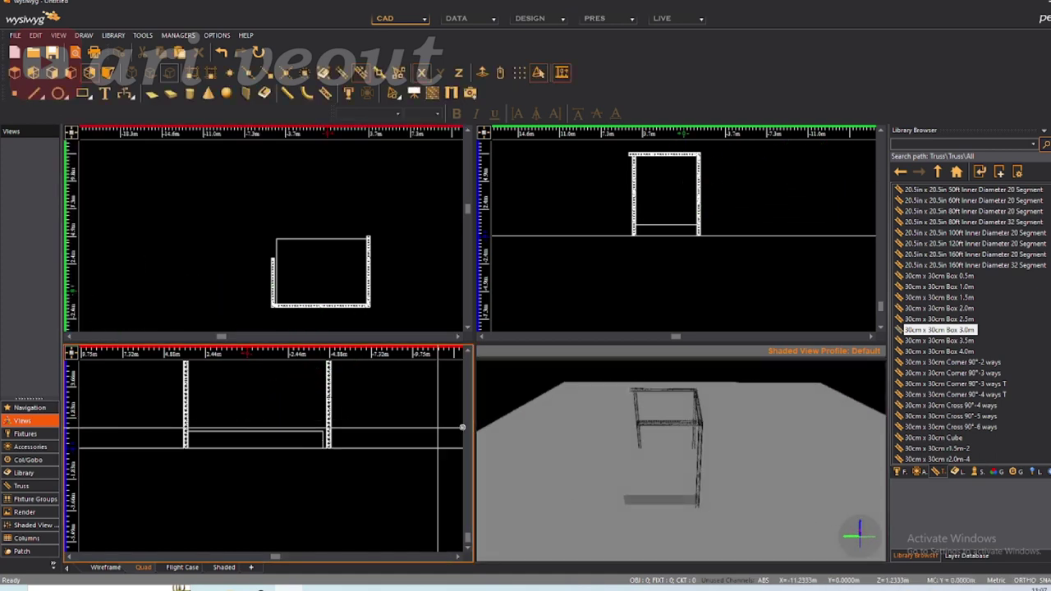
click(944, 309)
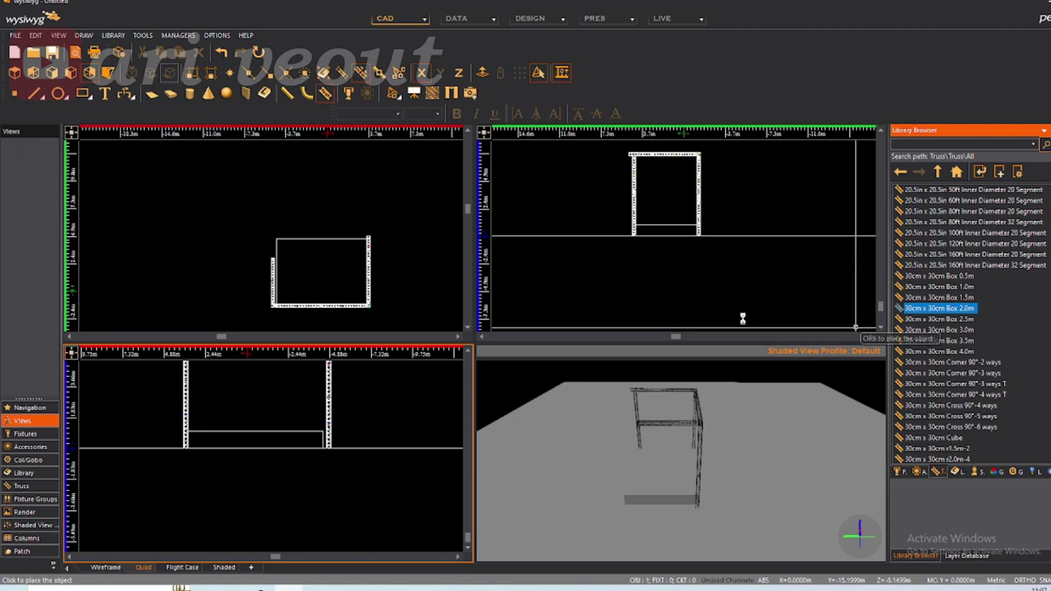
click(275, 290)
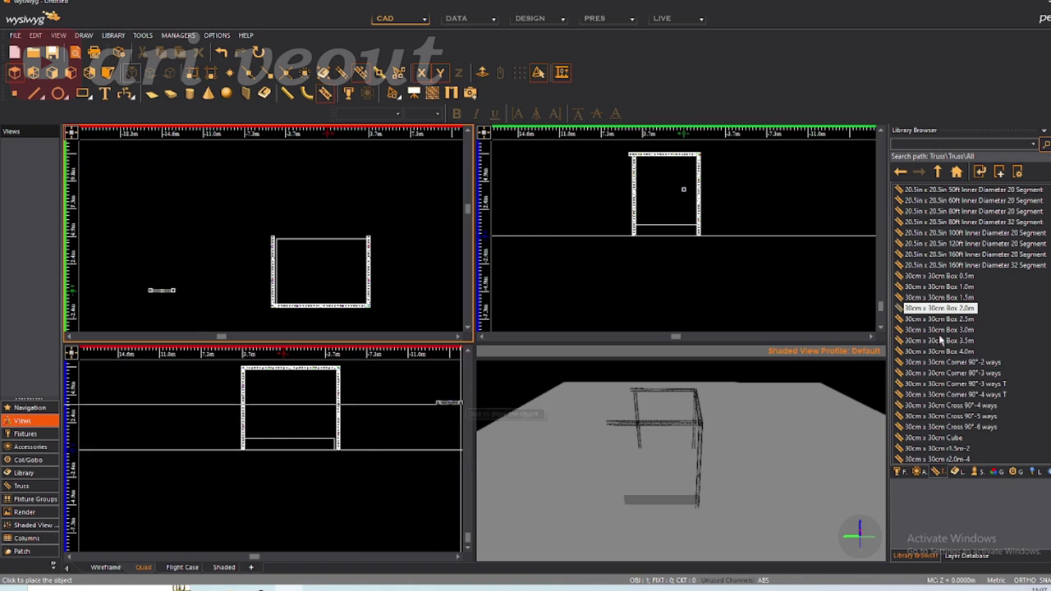
Start inserting a 30vb012 corner piece at the back end of the left-side top truss
scroll(969, 370, down, 10)
right_click(933, 289)
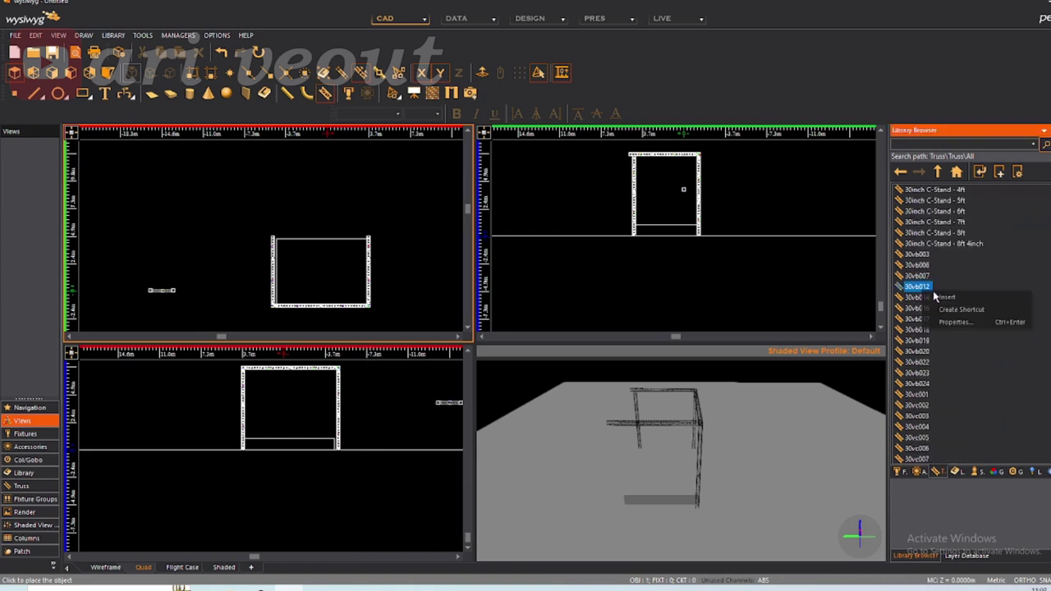
click(947, 297)
scroll(279, 238, up, 5)
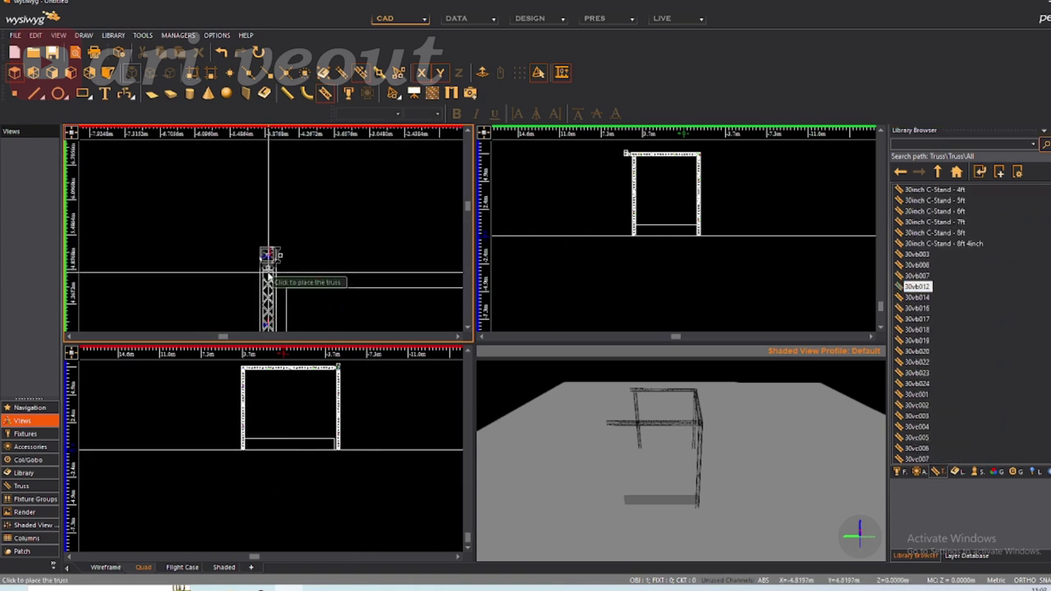
scroll(268, 280, up, 4)
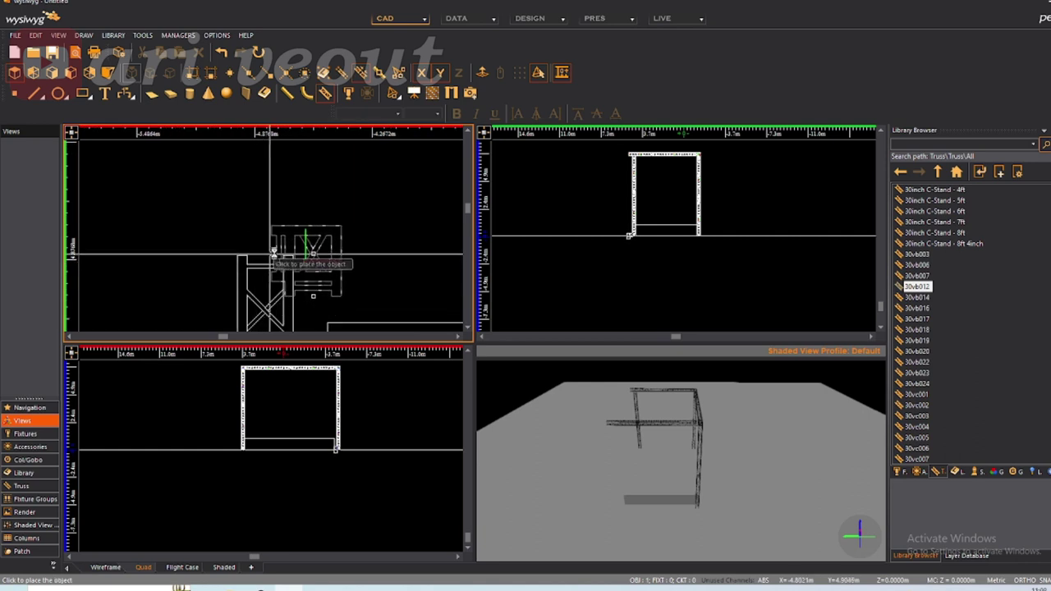
scroll(282, 464, up, 5)
scroll(316, 451, up, 3)
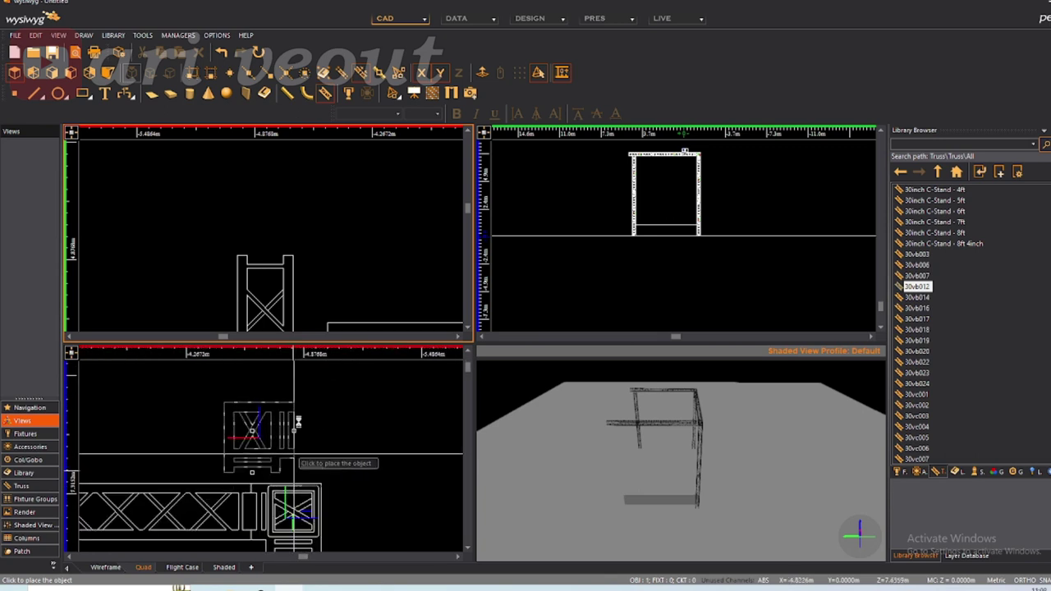
Try rolling the 30vb012 corner piece to different angles at the back end of the left-side top truss
right_click(262, 274)
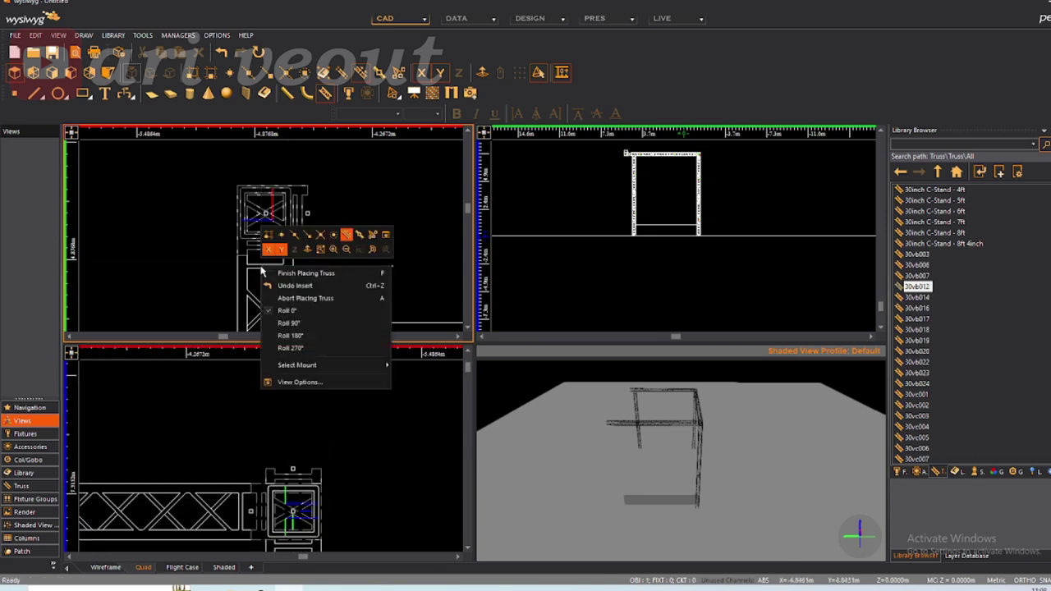
click(287, 328)
right_click(256, 274)
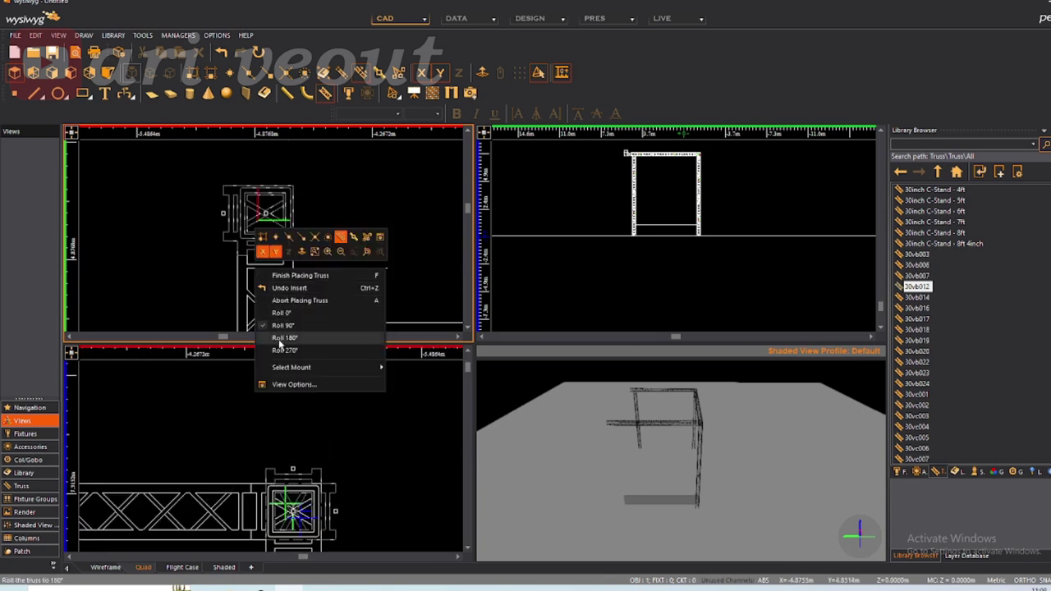
click(287, 327)
scroll(255, 274, down, 2)
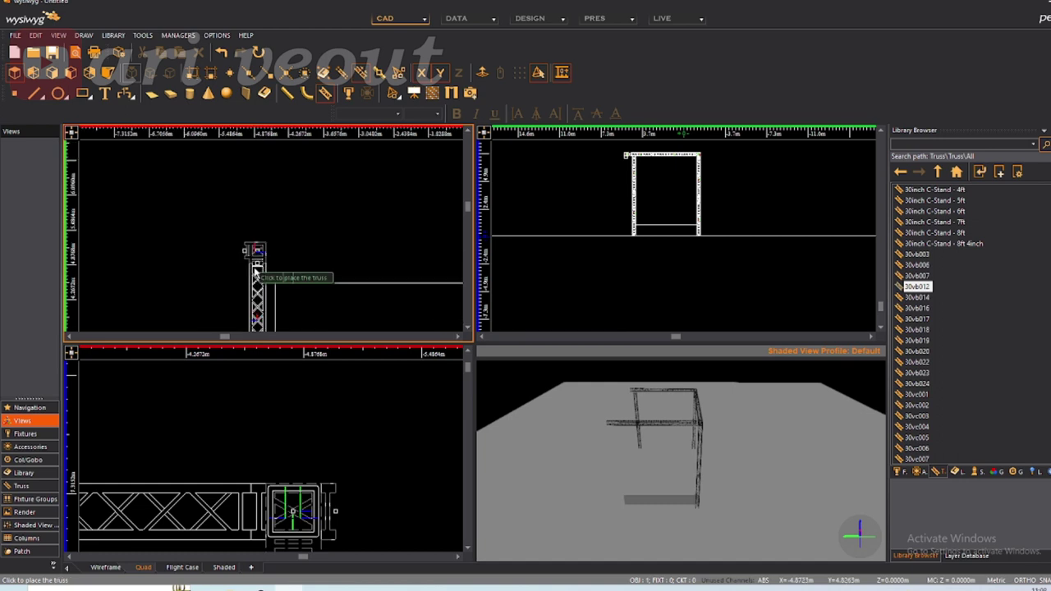
click(263, 252)
scroll(277, 429, down, 2)
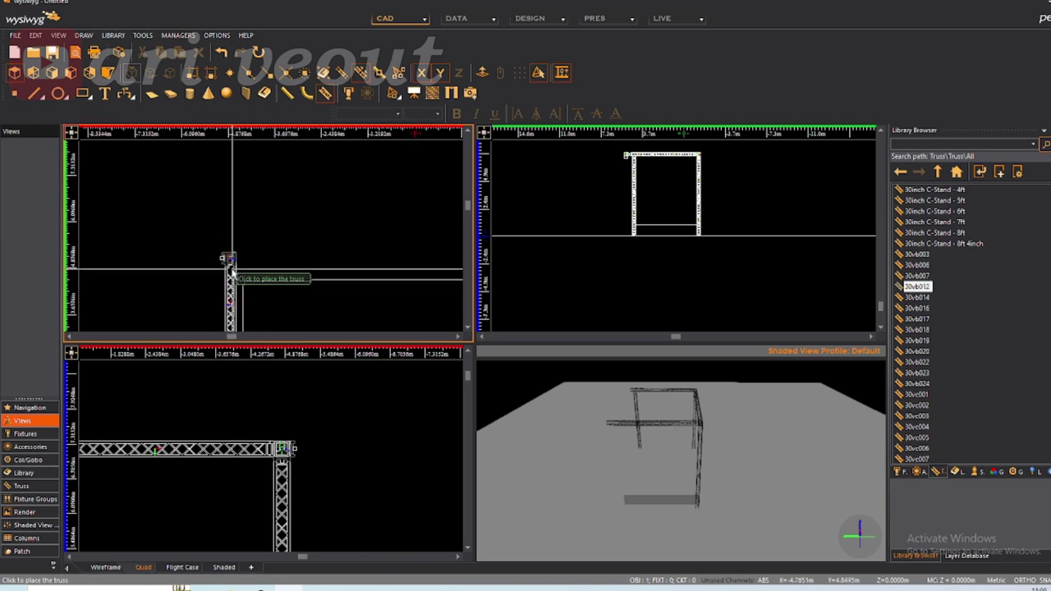
Switch the 30vb012 corner piece to another mount point and place it at the back end of the left-side top truss
right_click(230, 263)
scroll(222, 271, up, 4)
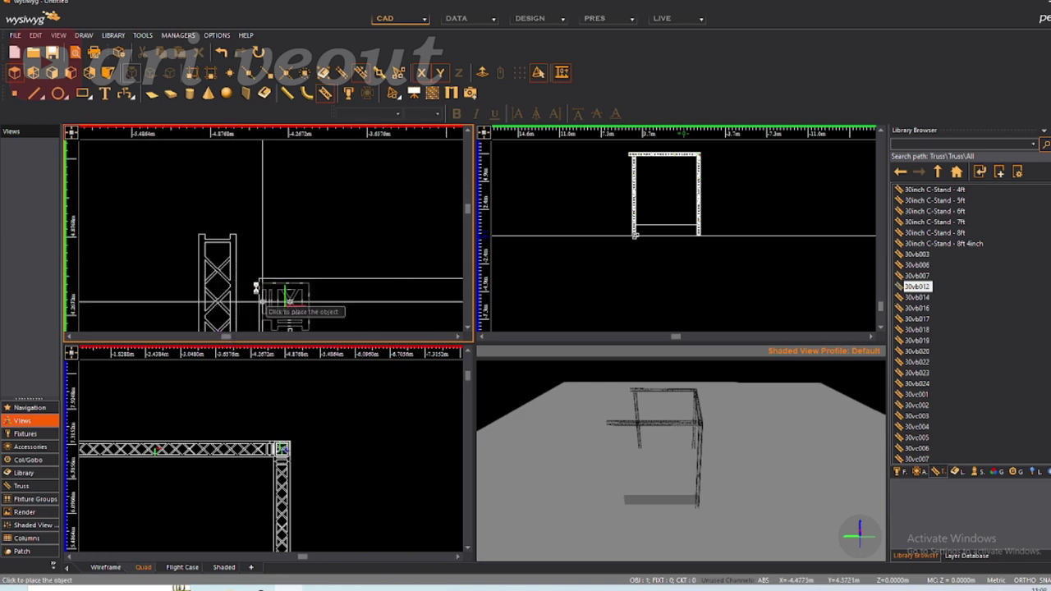
right_click(210, 256)
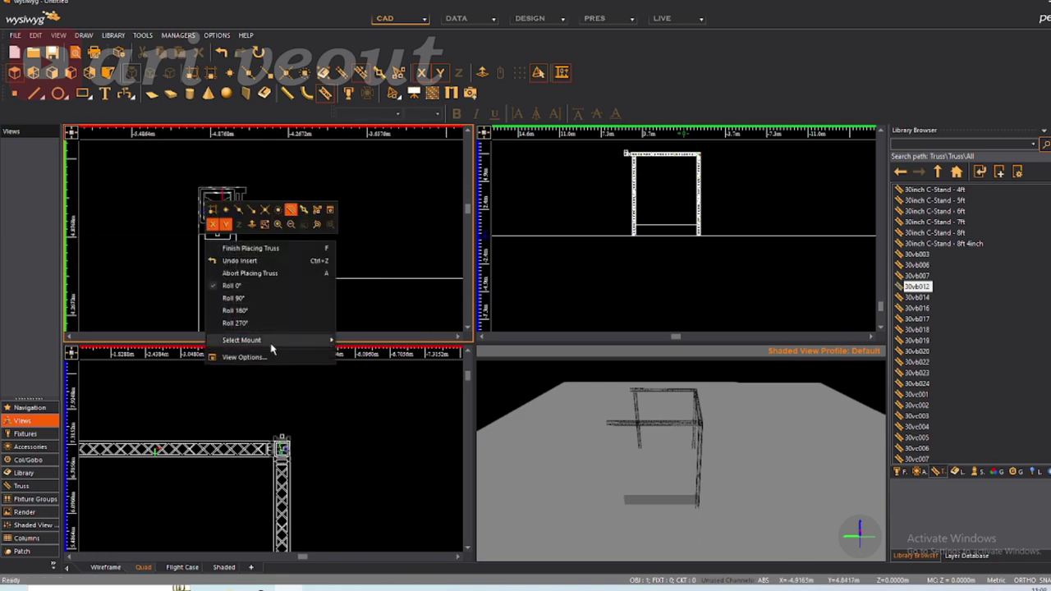
click(364, 355)
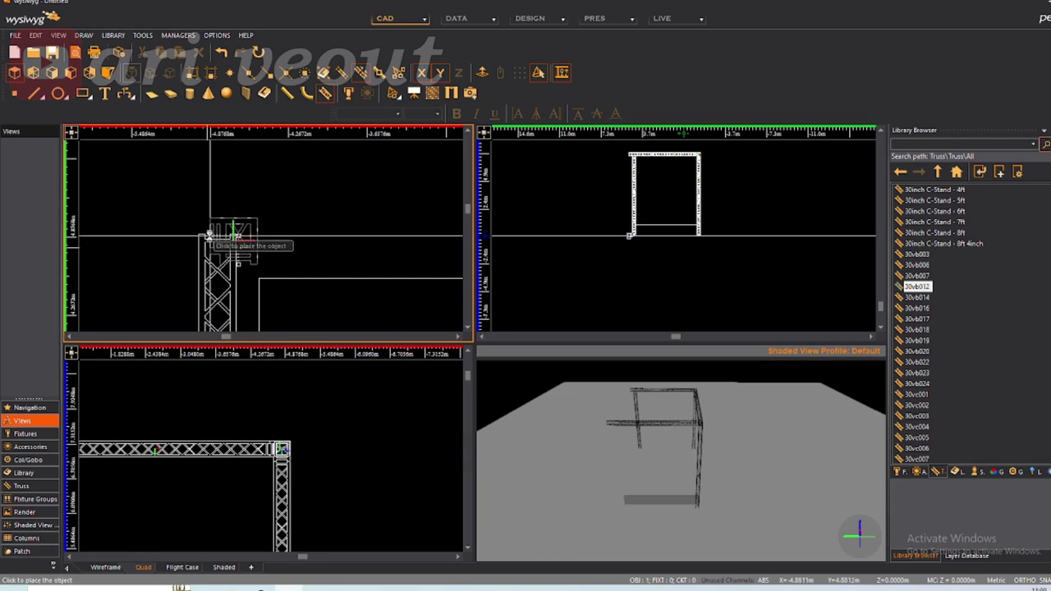
click(206, 246)
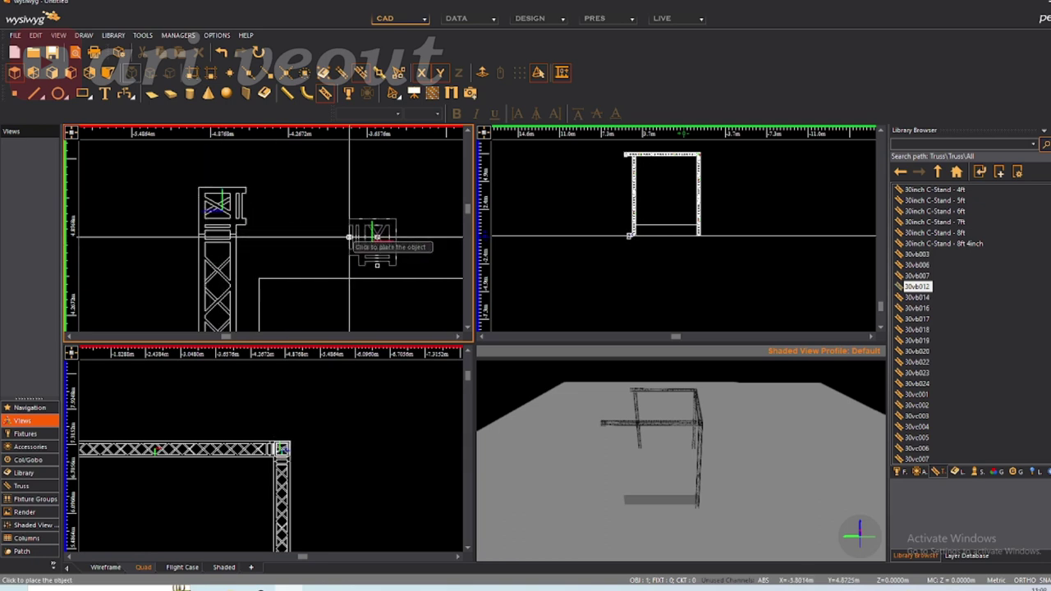
Build the back top truss from the rear-left corner piece toward the right side with two 30cm x 30cm Box 4.0m sections
scroll(958, 280, up, 10)
scroll(945, 300, up, 5)
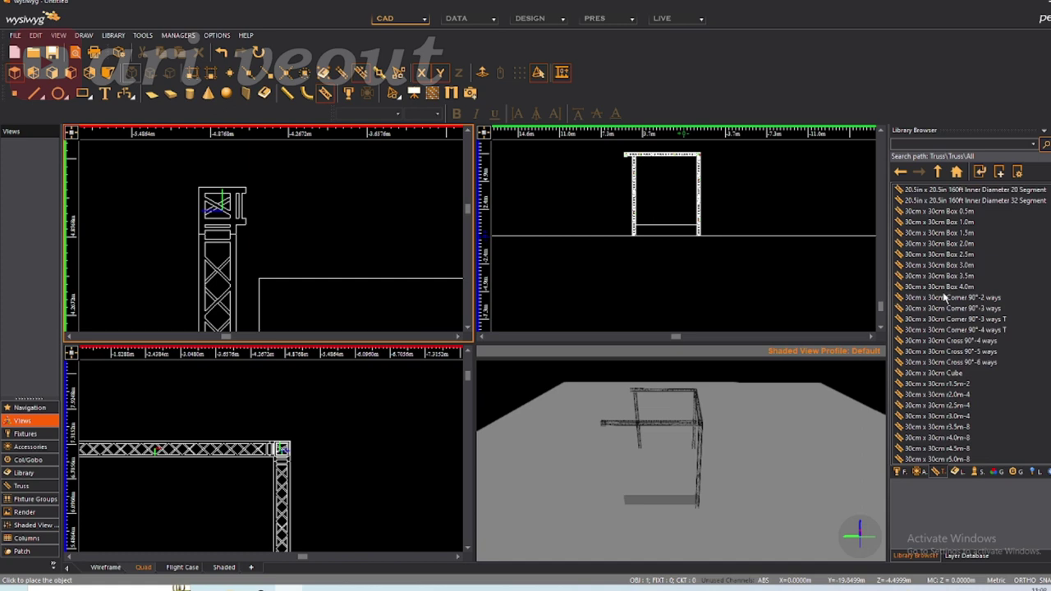
click(943, 287)
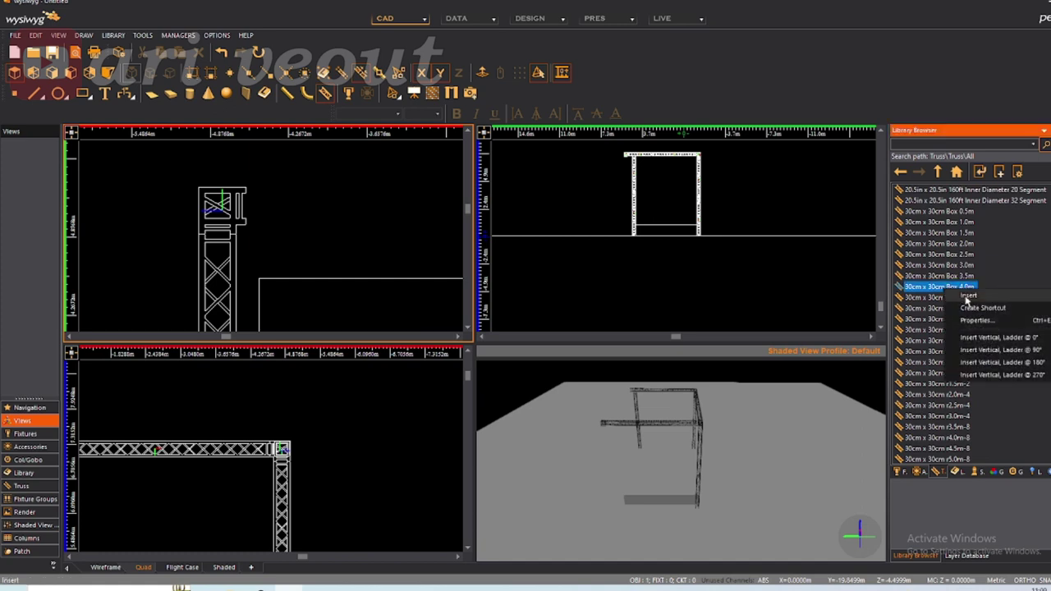
click(234, 212)
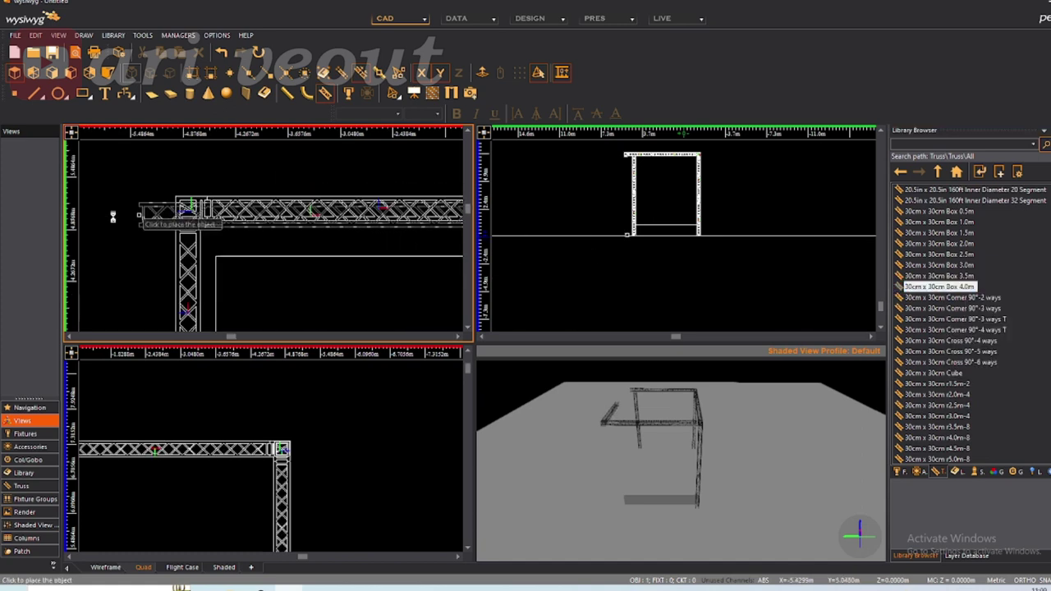
scroll(241, 214, down, 3)
click(236, 215)
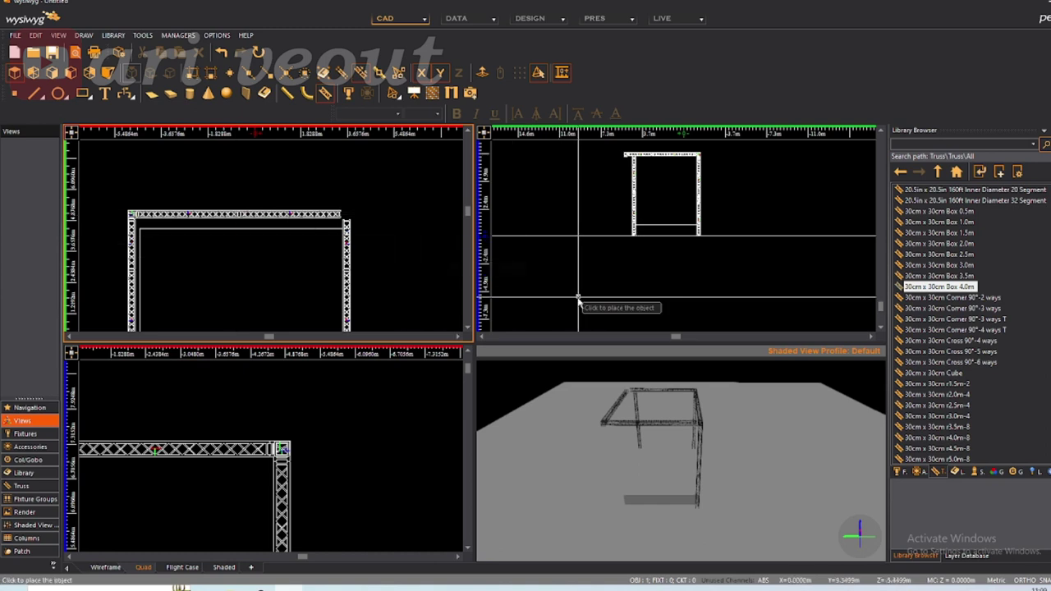
Build the rear-left tower down from the corner piece with a 30cm x 30cm Box 4.0m section and a Box 3.0m section
scroll(387, 399, down, 3)
scroll(382, 258, down, 3)
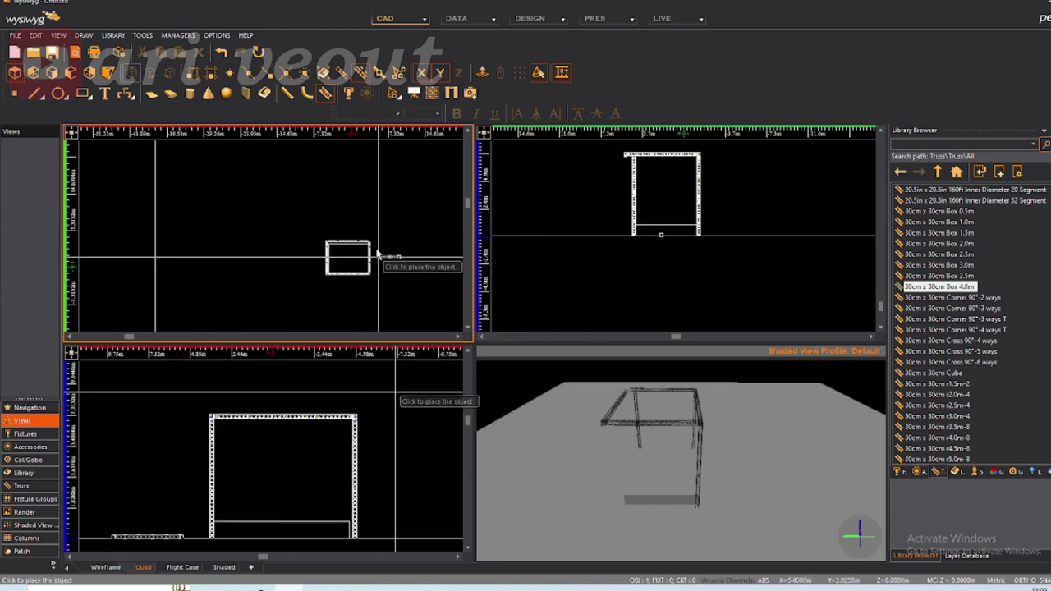
scroll(665, 158, up, 3)
scroll(633, 181, down, 2)
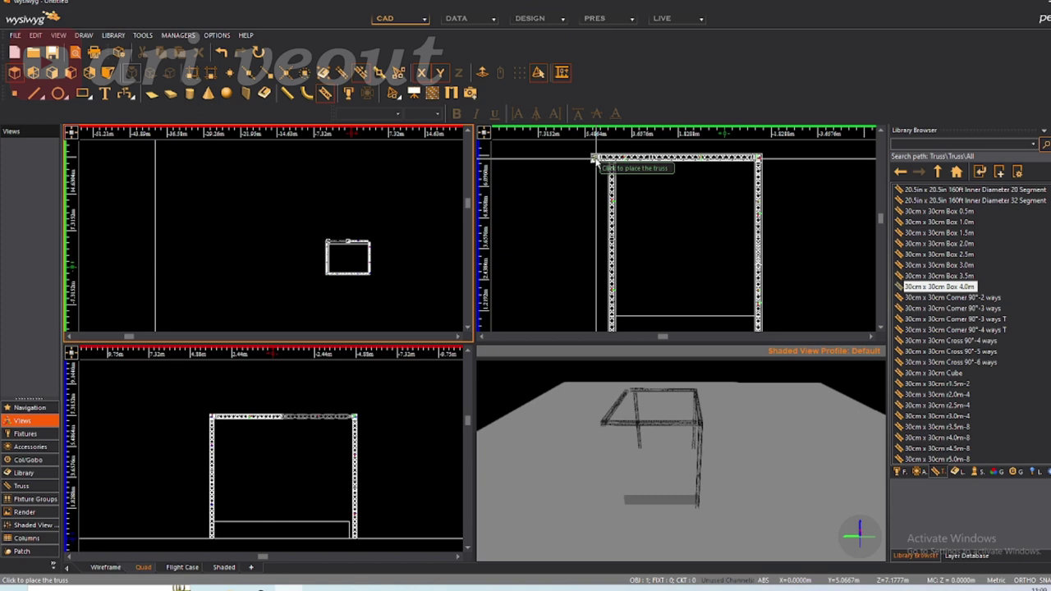
right_click(959, 265)
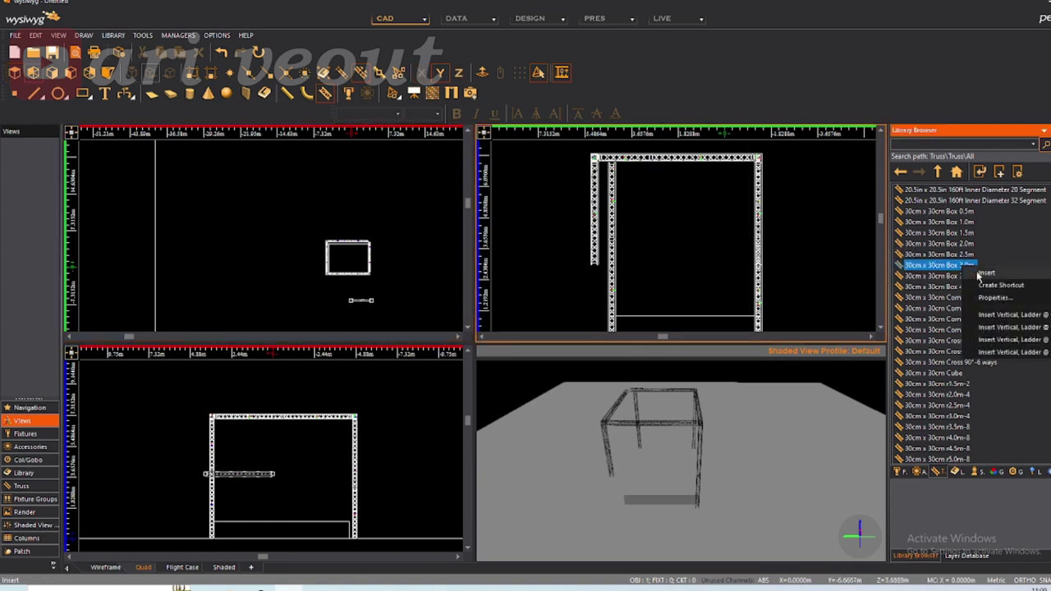
click(978, 275)
click(616, 242)
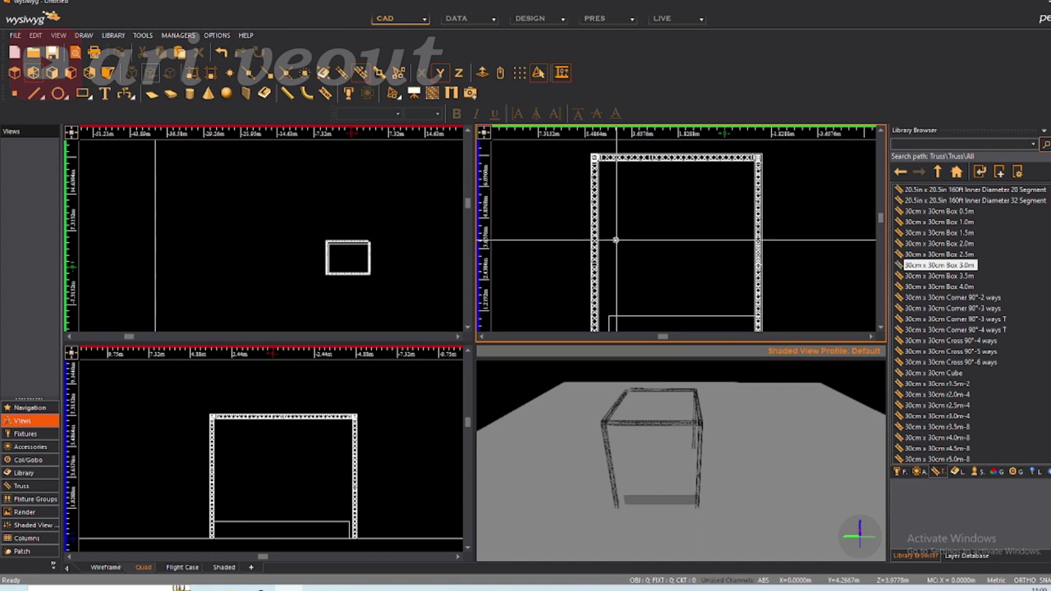
Place a 30vb012 corner piece where the back and right-side top trusses meet, attached by Mount 3
scroll(242, 251, down, 2)
scroll(326, 241, up, 5)
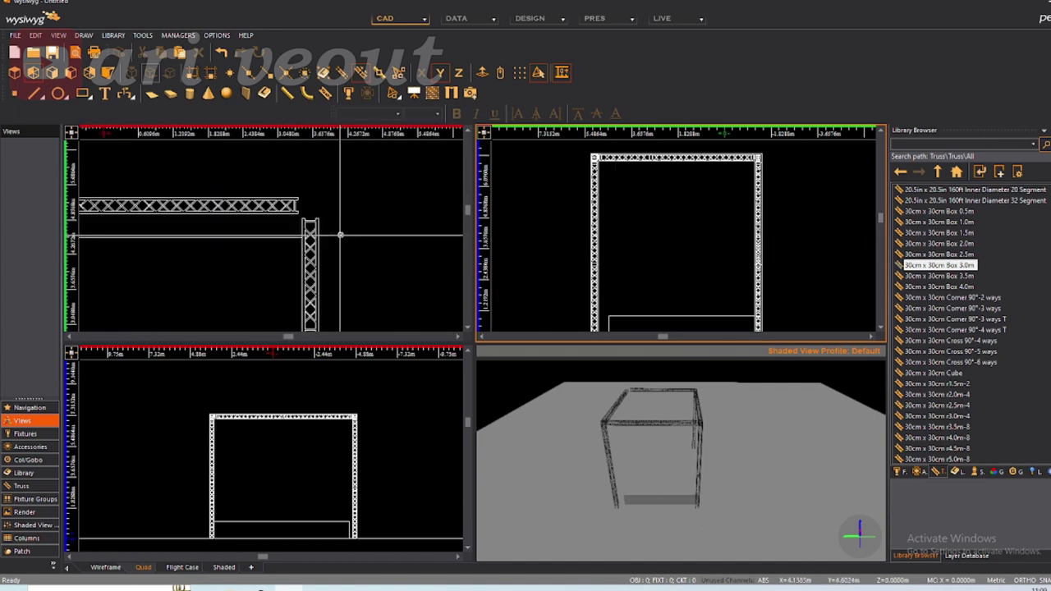
scroll(975, 364, down, 10)
scroll(952, 319, down, 10)
click(917, 319)
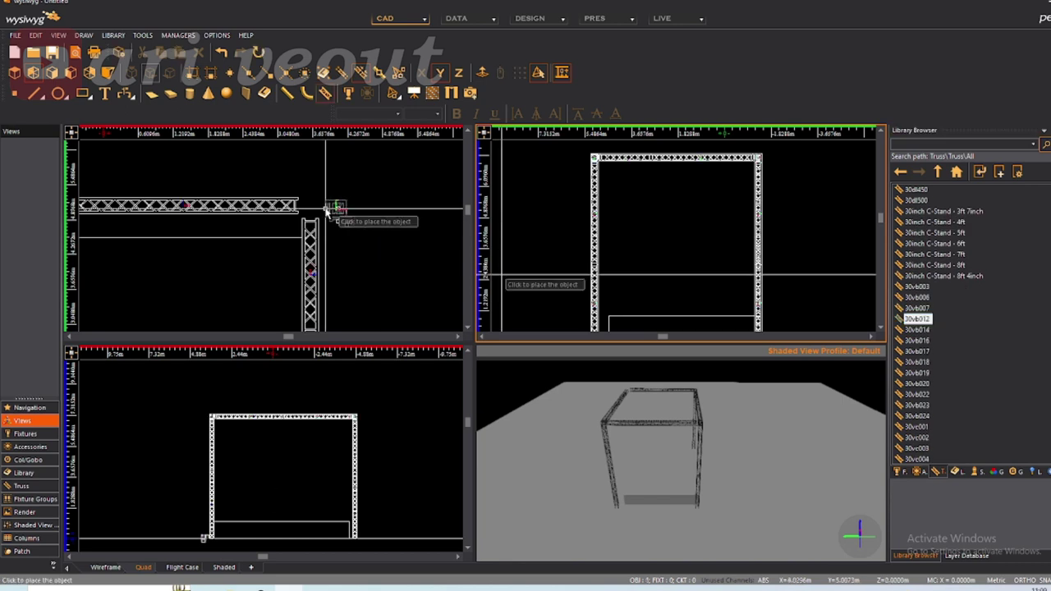
scroll(197, 414, up, 5)
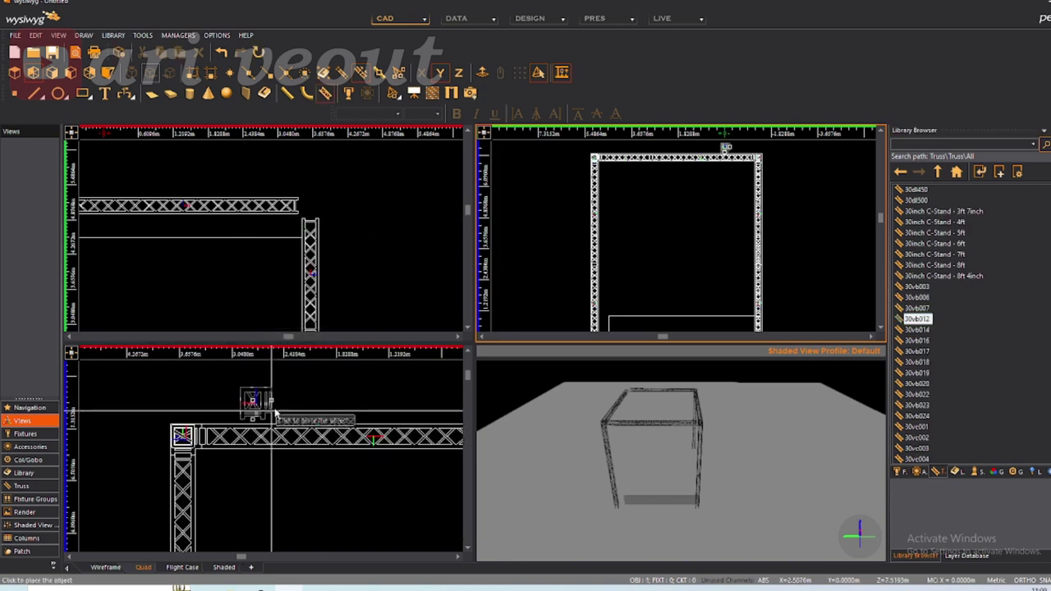
right_click(300, 213)
key(Escape)
right_click(306, 222)
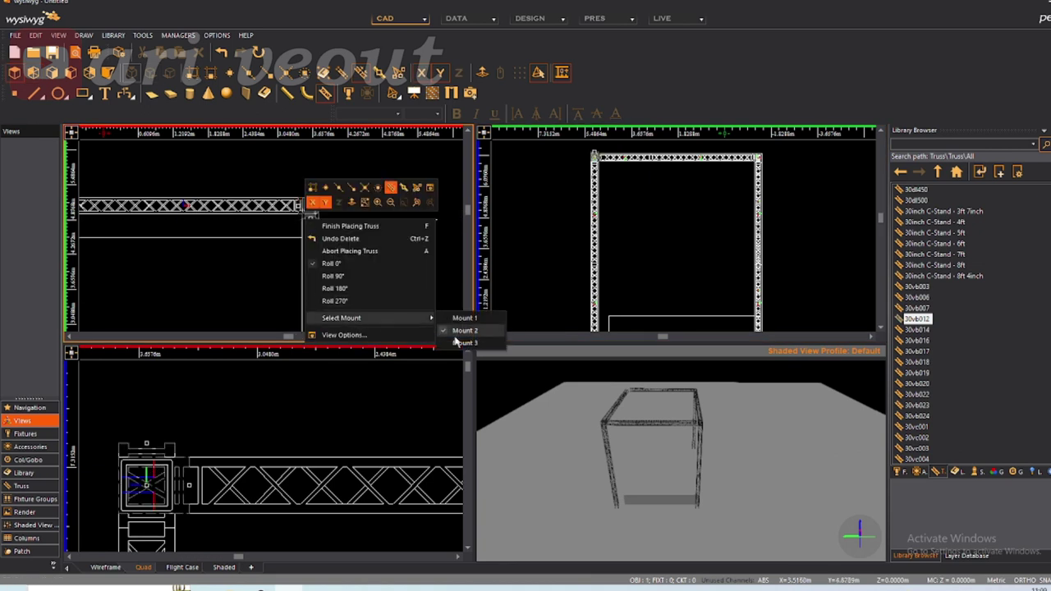
click(461, 342)
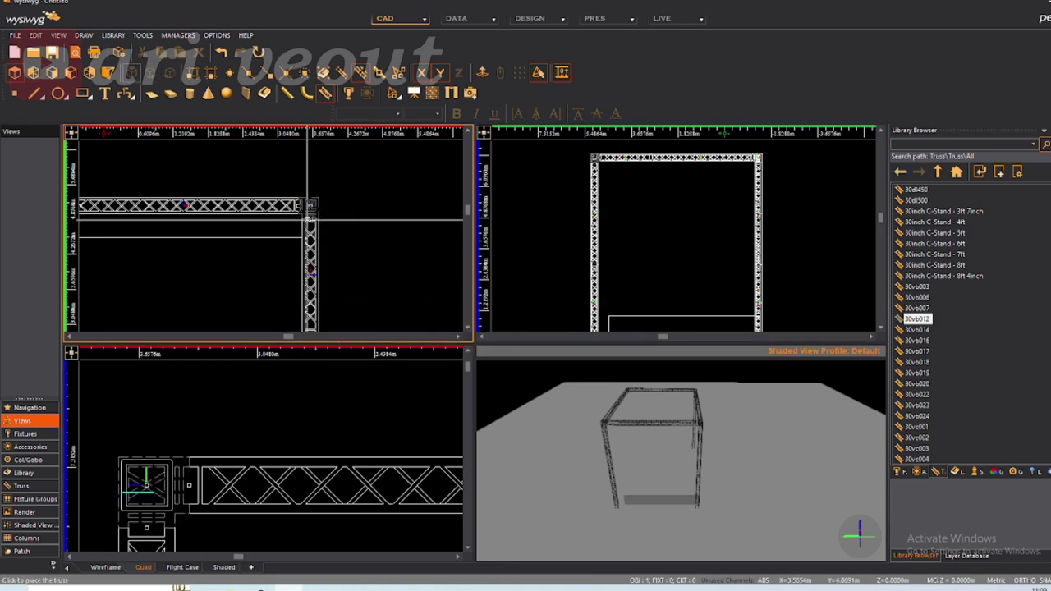
click(309, 219)
scroll(996, 324, down, 8)
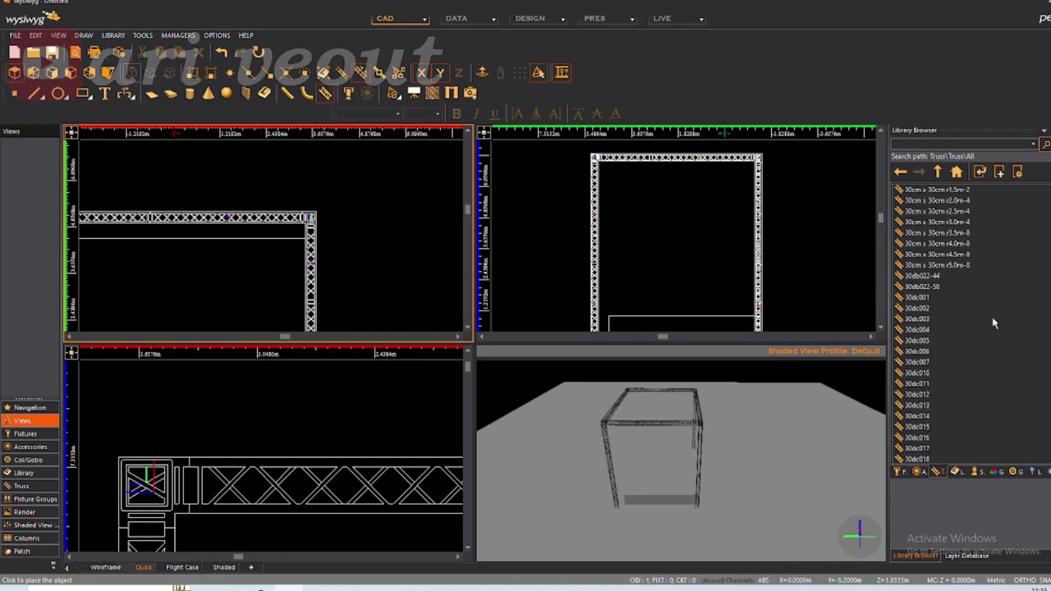
scroll(990, 323, up, 10)
right_click(972, 388)
click(995, 401)
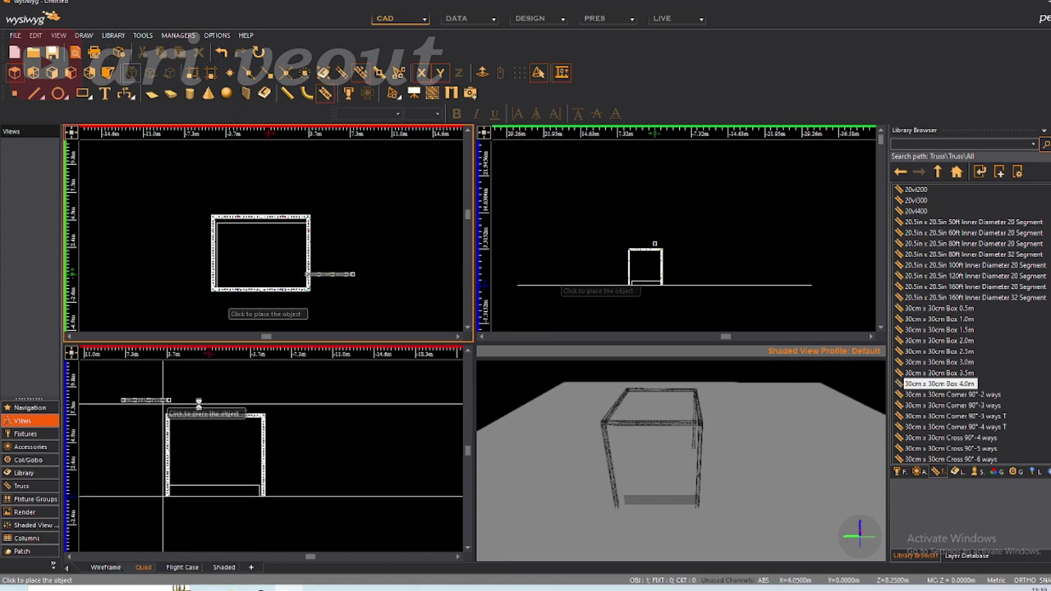
scroll(247, 180, up, 5)
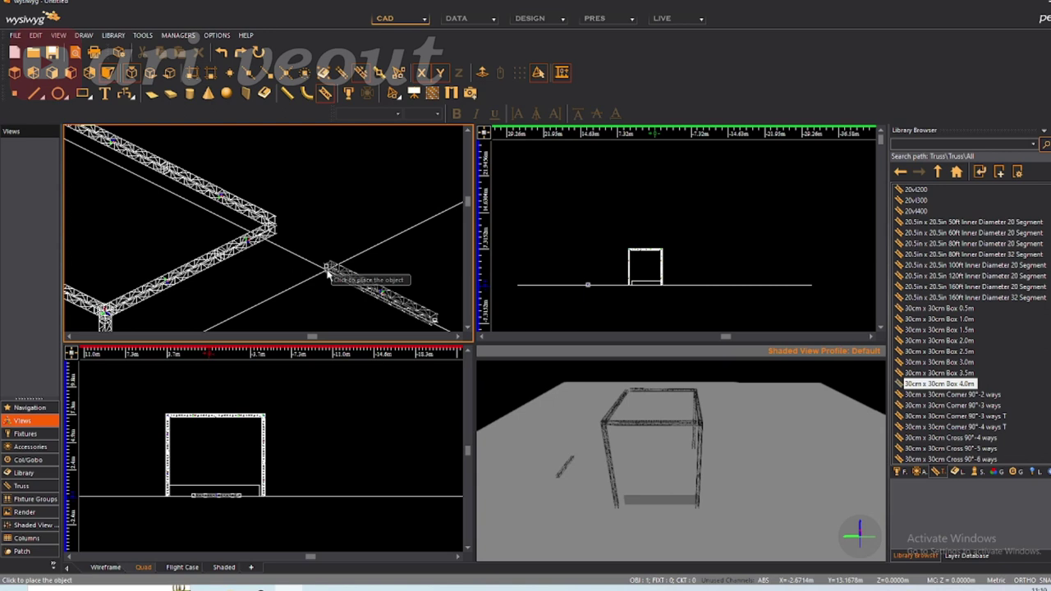
Start inserting another 30vb012 corner piece and switch the isometric view to a plan view of the rear-right corner
scroll(926, 340, down, 10)
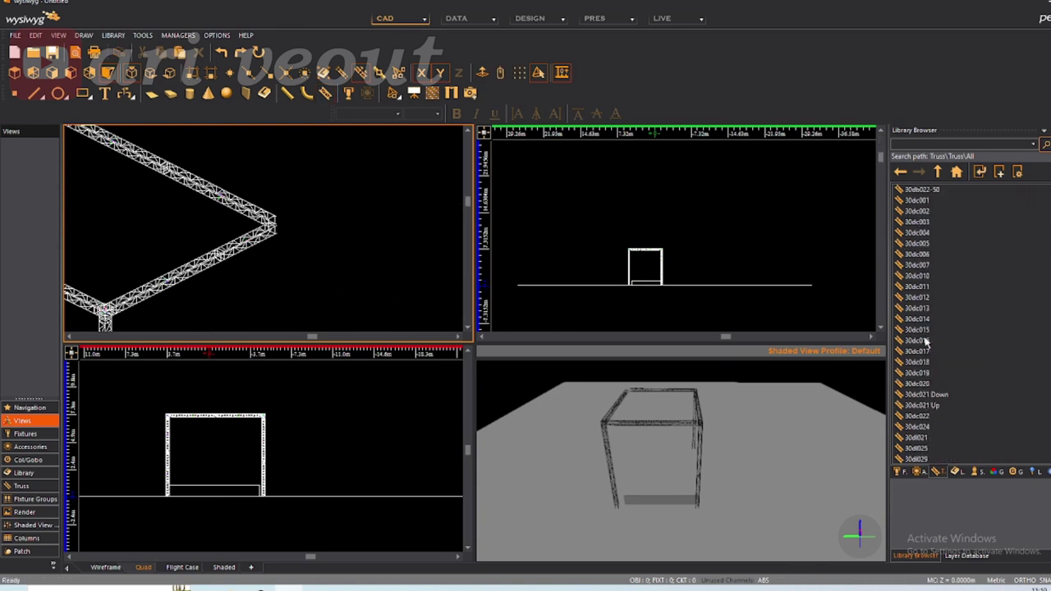
scroll(926, 340, down, 5)
right_click(917, 254)
click(945, 261)
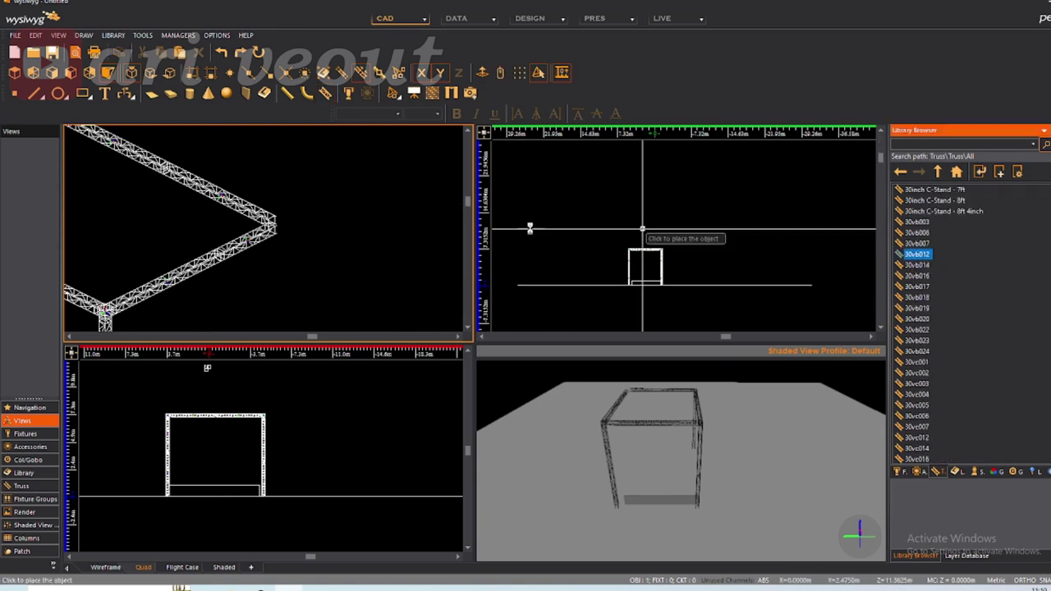
scroll(262, 271, up, 2)
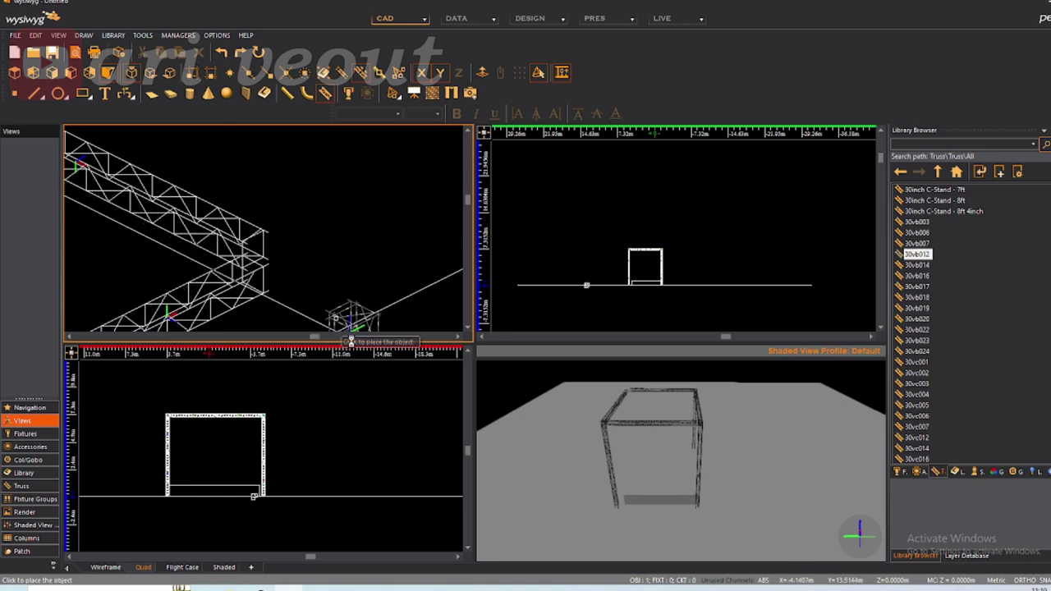
scroll(630, 244, up, 5)
scroll(692, 293, down, 3)
scroll(164, 427, up, 3)
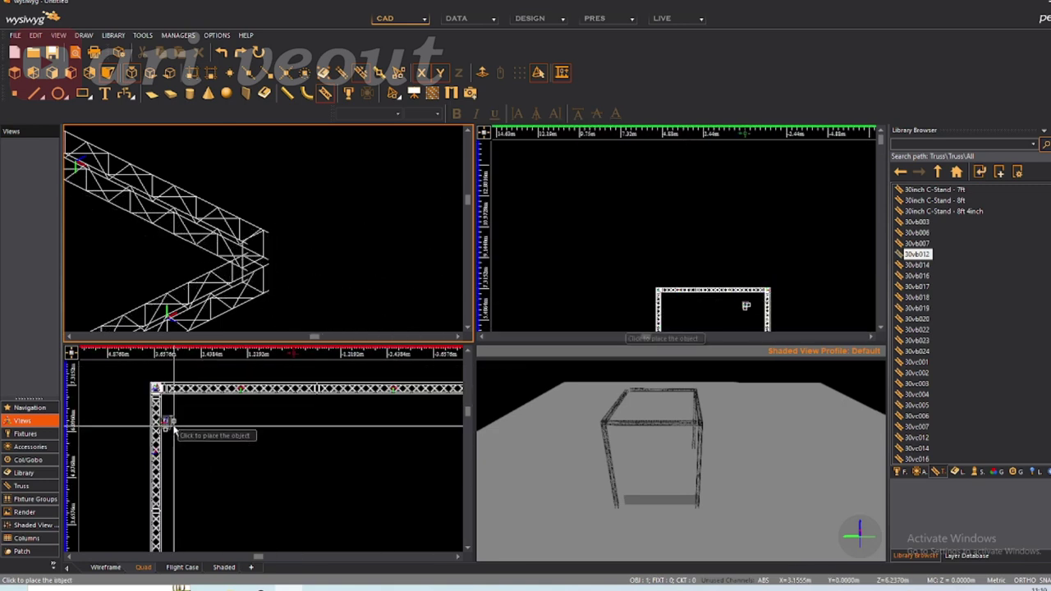
scroll(165, 427, down, 1)
scroll(288, 261, down, 5)
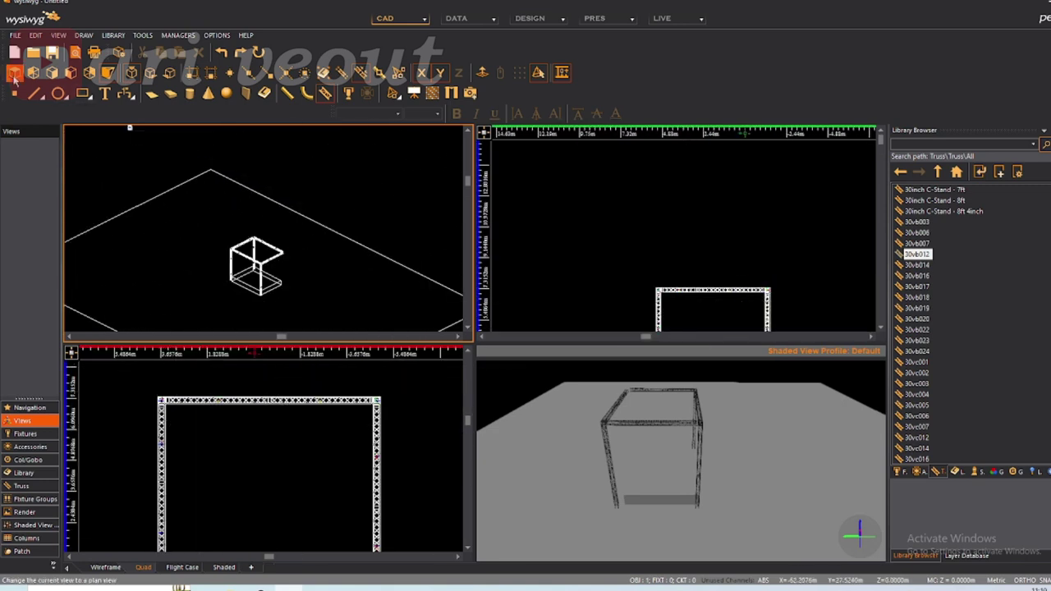
click(14, 73)
scroll(277, 246, up, 6)
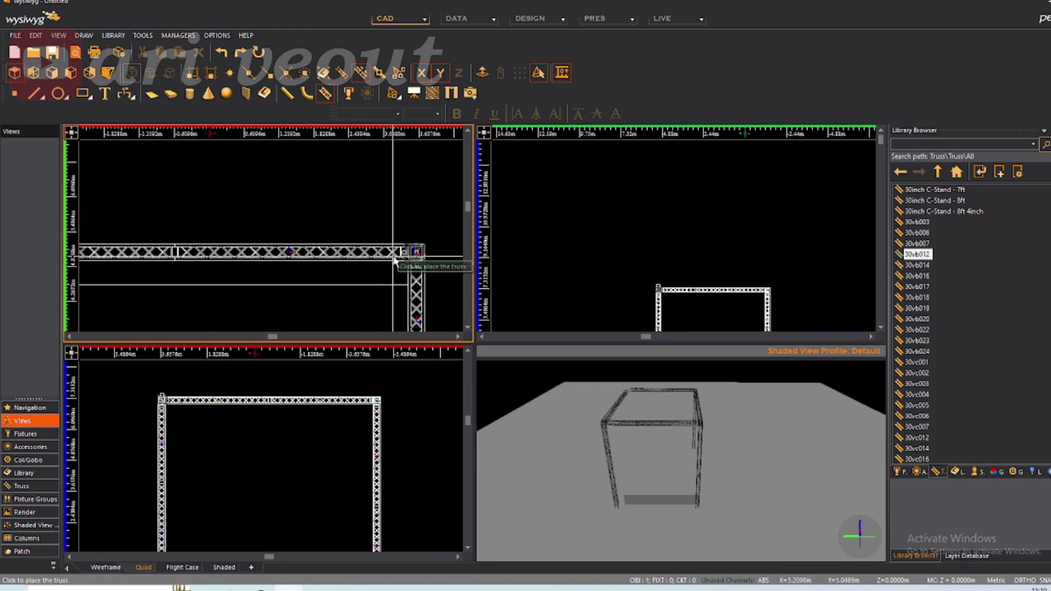
scroll(395, 261, down, 3)
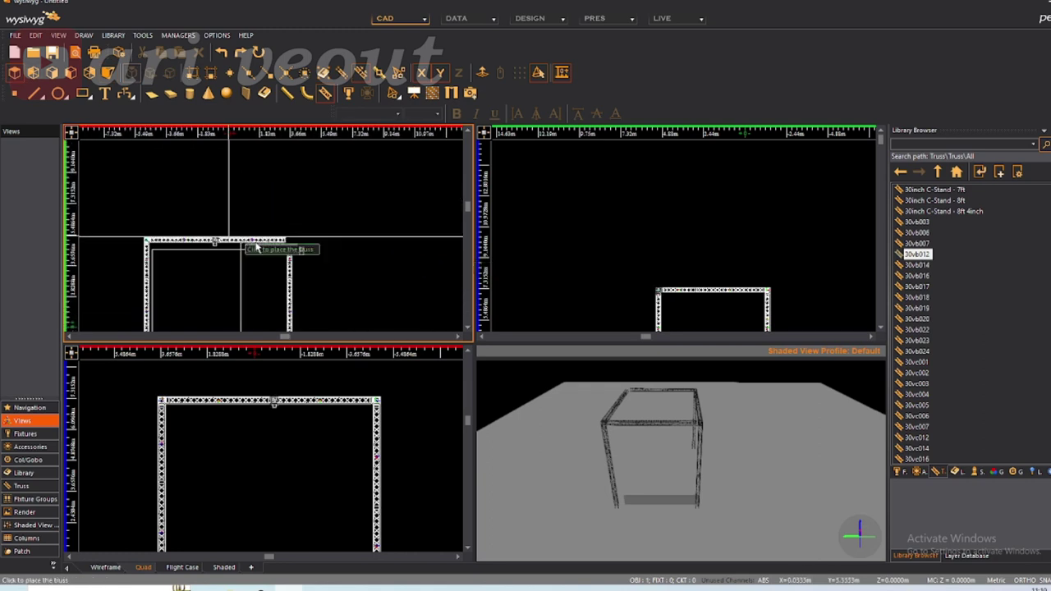
scroll(293, 238, up, 4)
Roll the 30vb012 corner piece into alignment and place it where the back and right-side top trusses meet
right_click(308, 235)
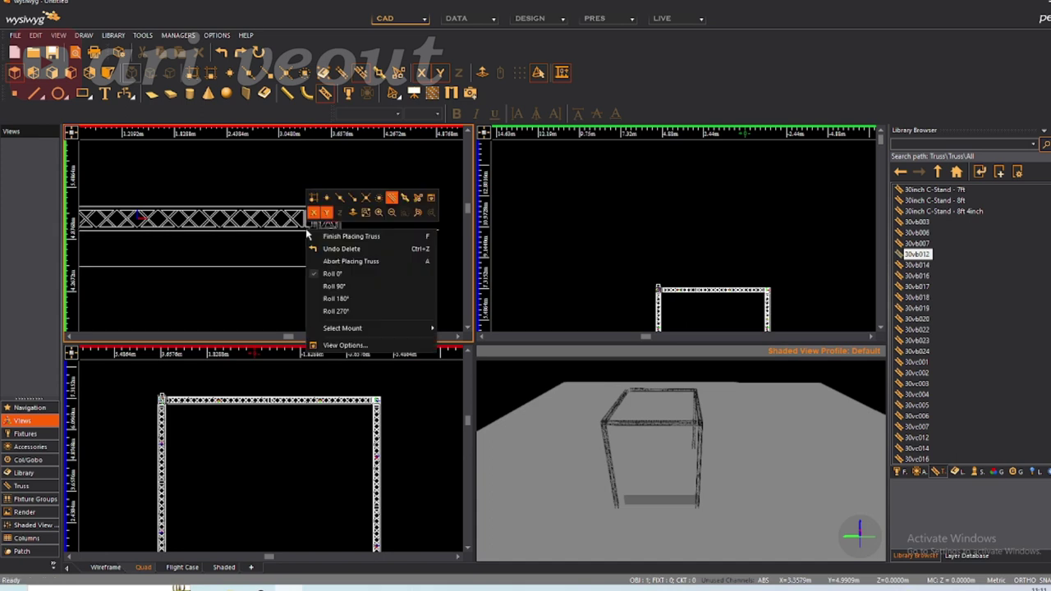
click(338, 286)
right_click(308, 227)
click(330, 299)
right_click(310, 229)
click(331, 310)
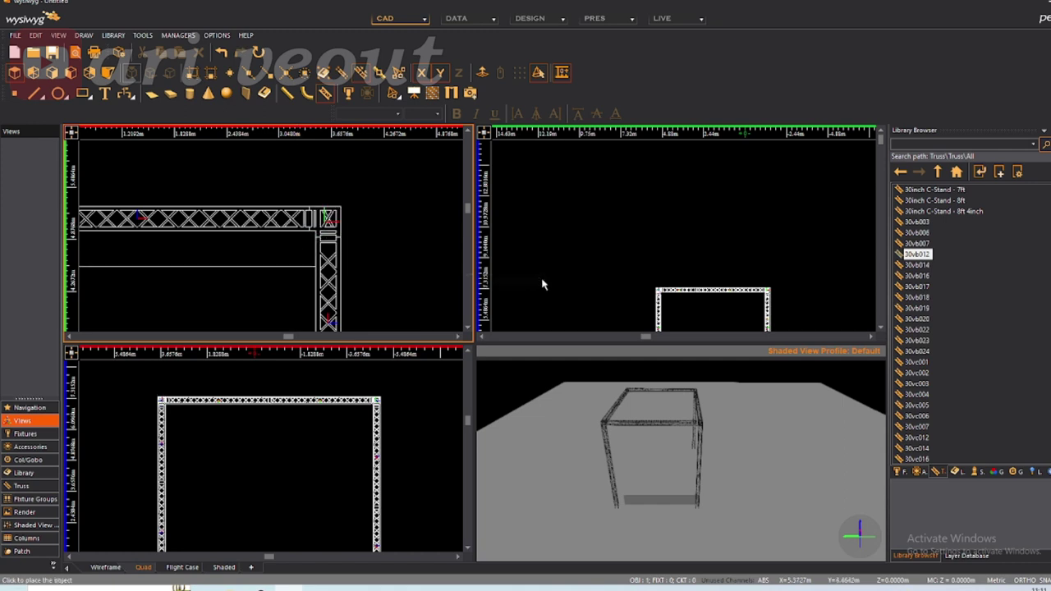
Build the rear-right tower down from the corner piece with a 30cm x 30cm Box 4.0m section and a Box 3.0m section
scroll(966, 304, up, 10)
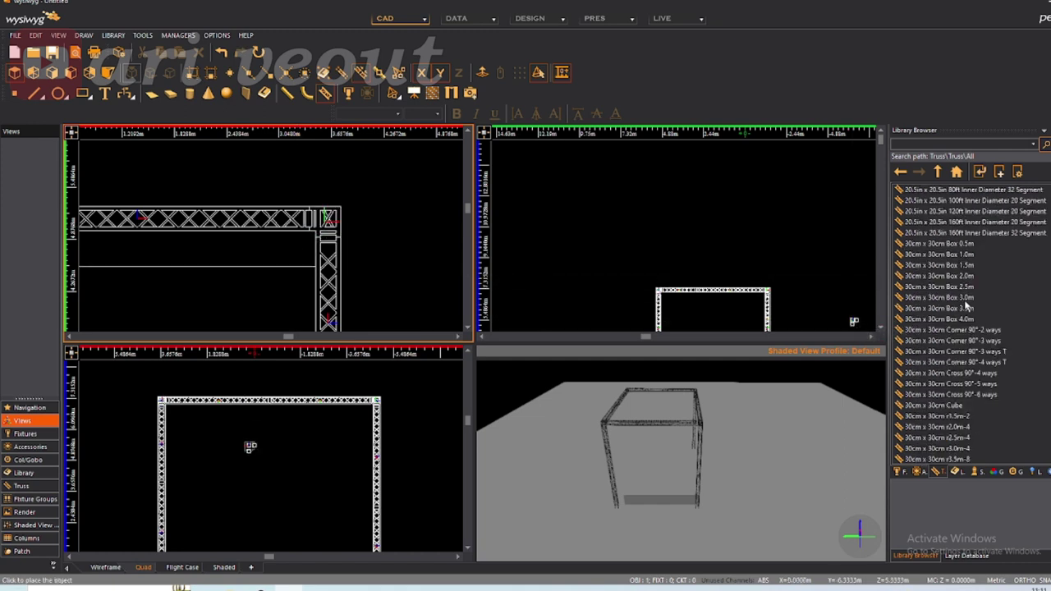
right_click(913, 320)
click(928, 328)
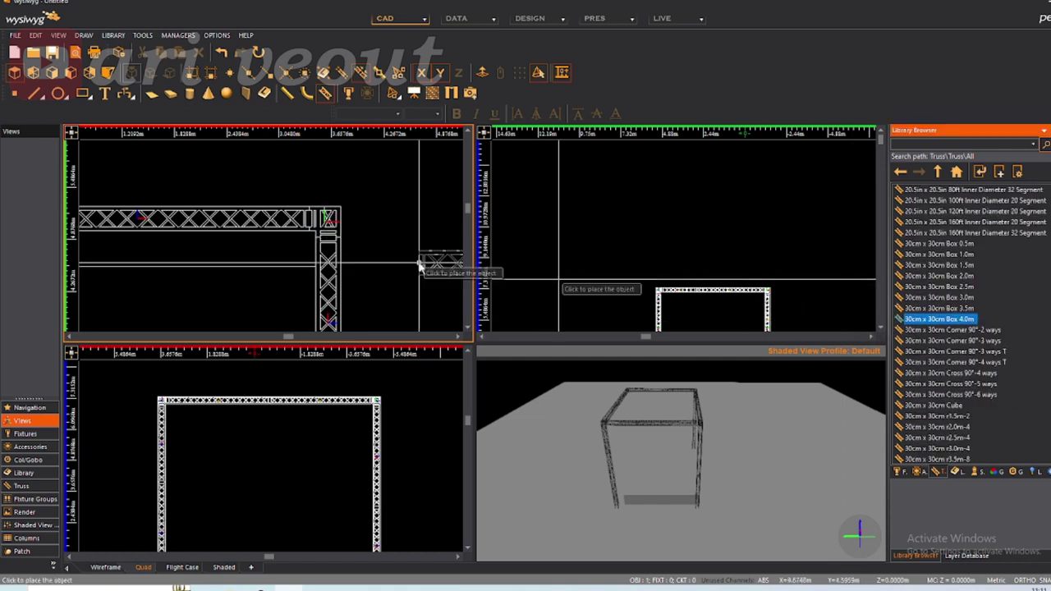
click(330, 222)
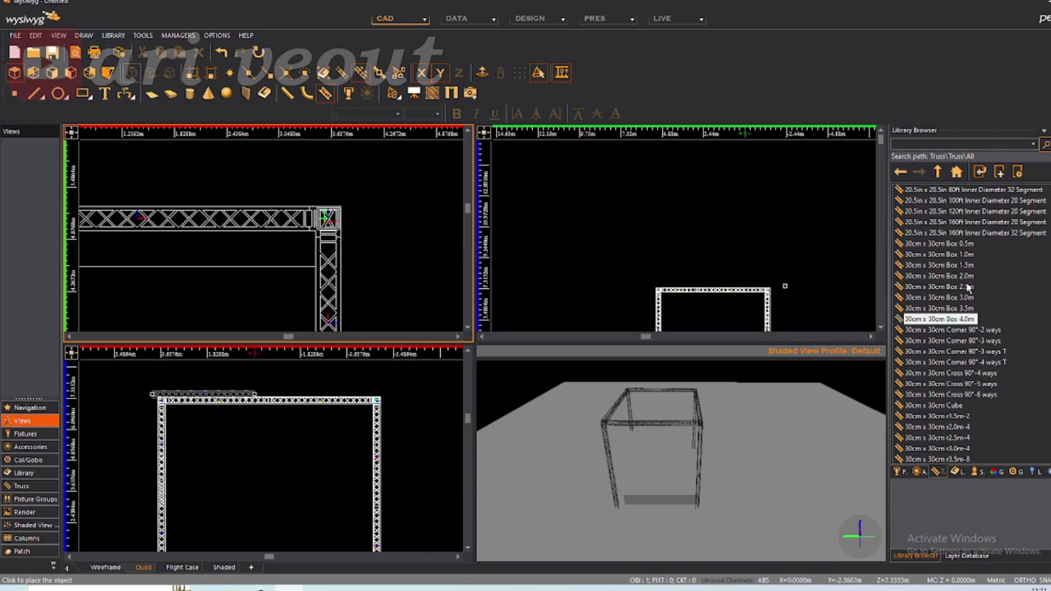
click(969, 297)
scroll(229, 206, down, 3)
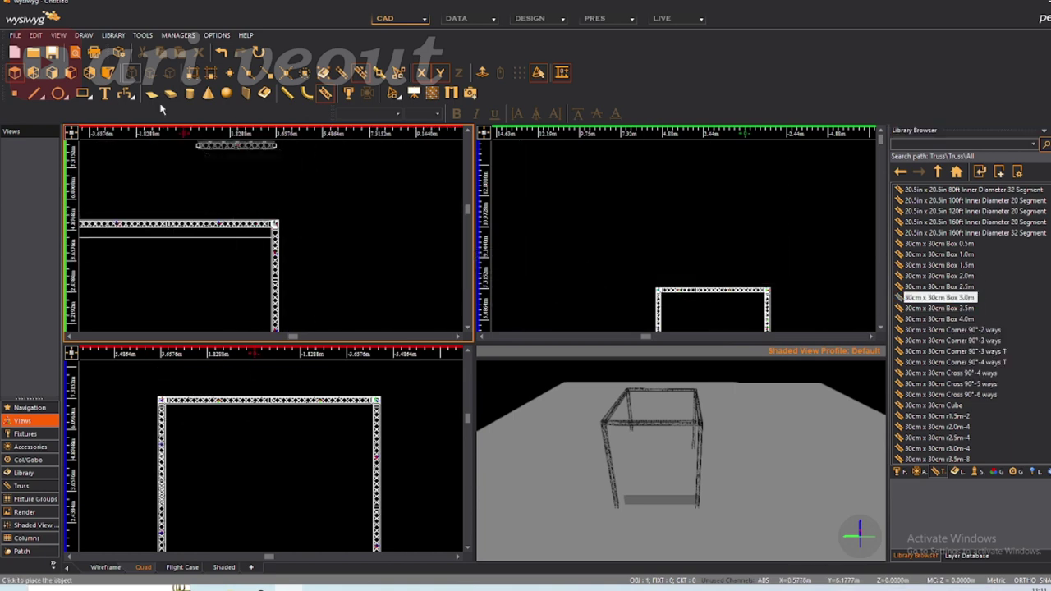
Examine the completed truss frame in isometric and plan views, and orbit the shaded view to face the stage from the front
click(108, 72)
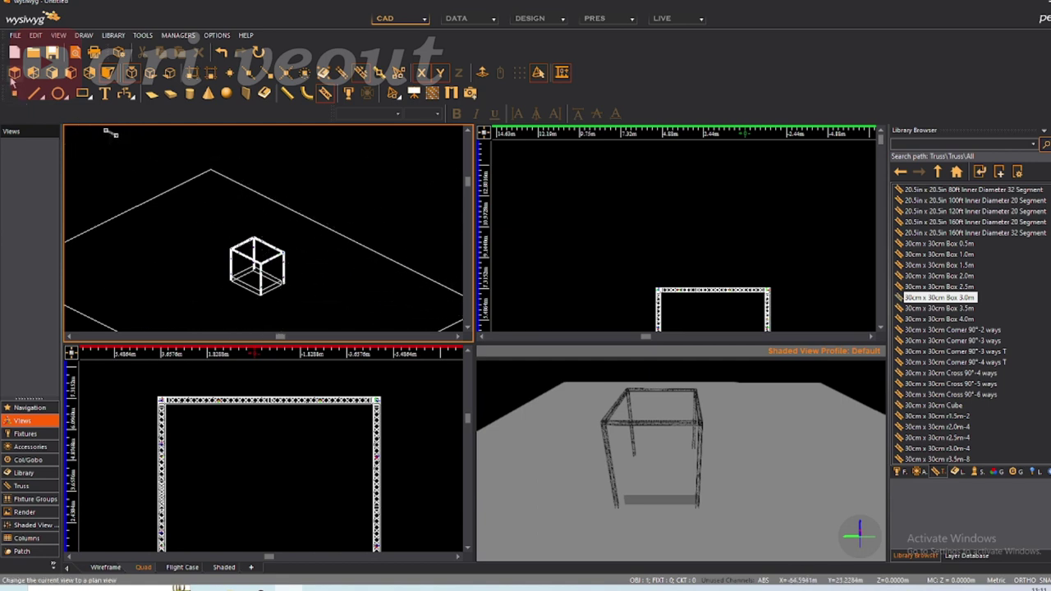
key(t)
key(Escape)
scroll(280, 190, down, 3)
scroll(280, 436, down, 3)
mouse_move(521, 427)
mouse_down()
mouse_move(492, 407)
mouse_move(530, 394)
mouse_move(663, 411)
mouse_move(656, 432)
mouse_up()
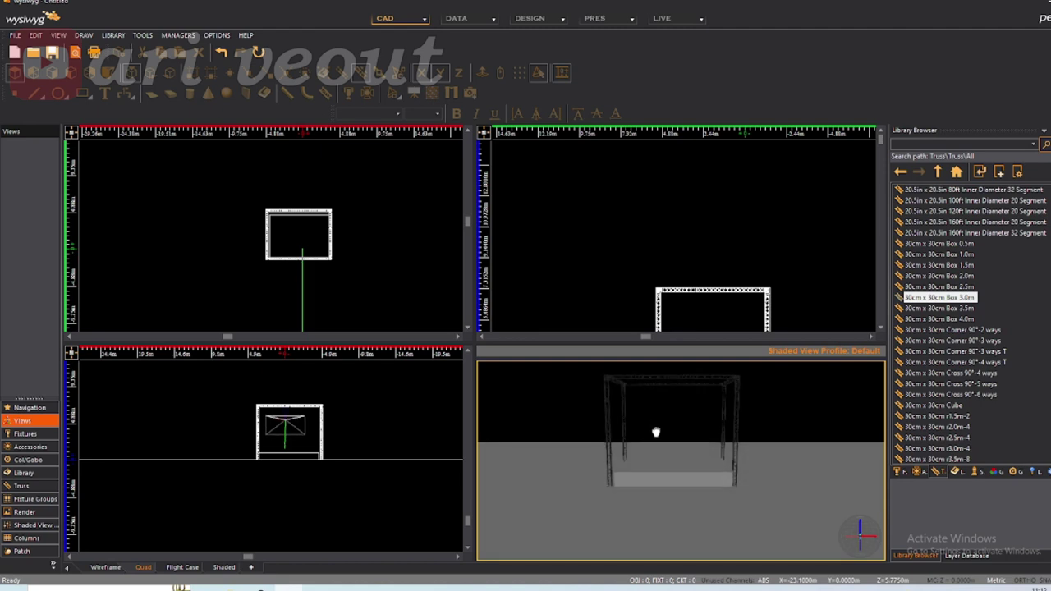
right_click(656, 432)
click(642, 418)
drag(646, 408, 654, 421)
right_click(656, 428)
click(652, 429)
Search the fixture library for "sharpy" and start inserting the Sharpy with its mode set to Stnd
click(899, 472)
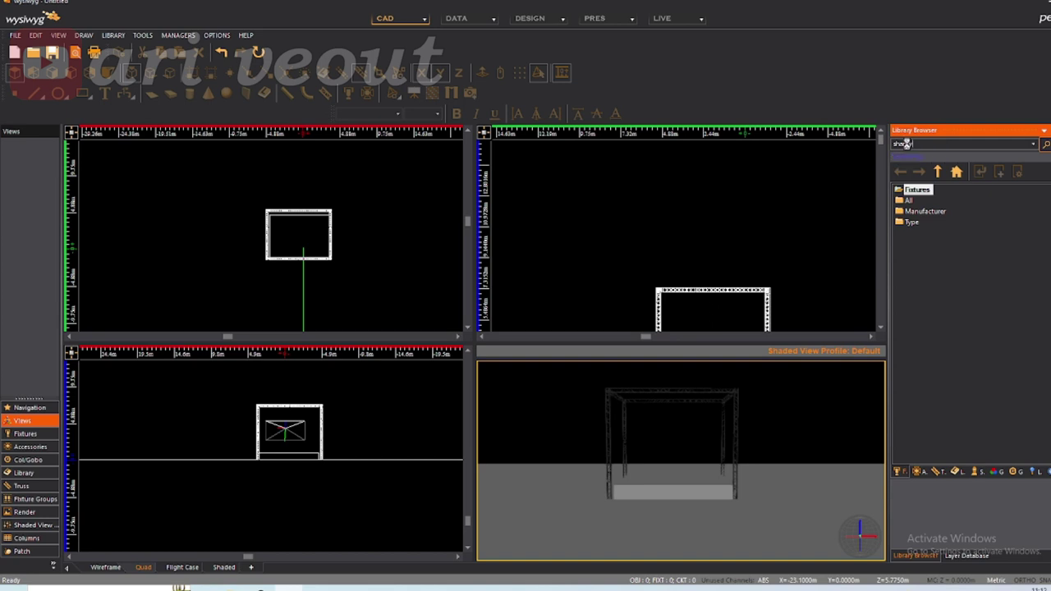
right_click(918, 202)
click(951, 247)
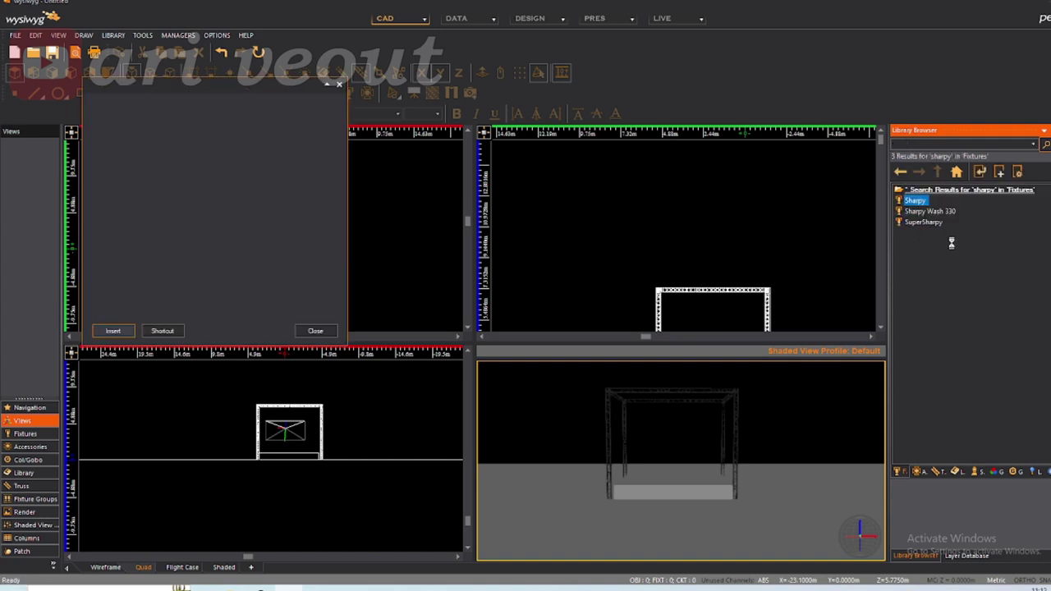
click(195, 103)
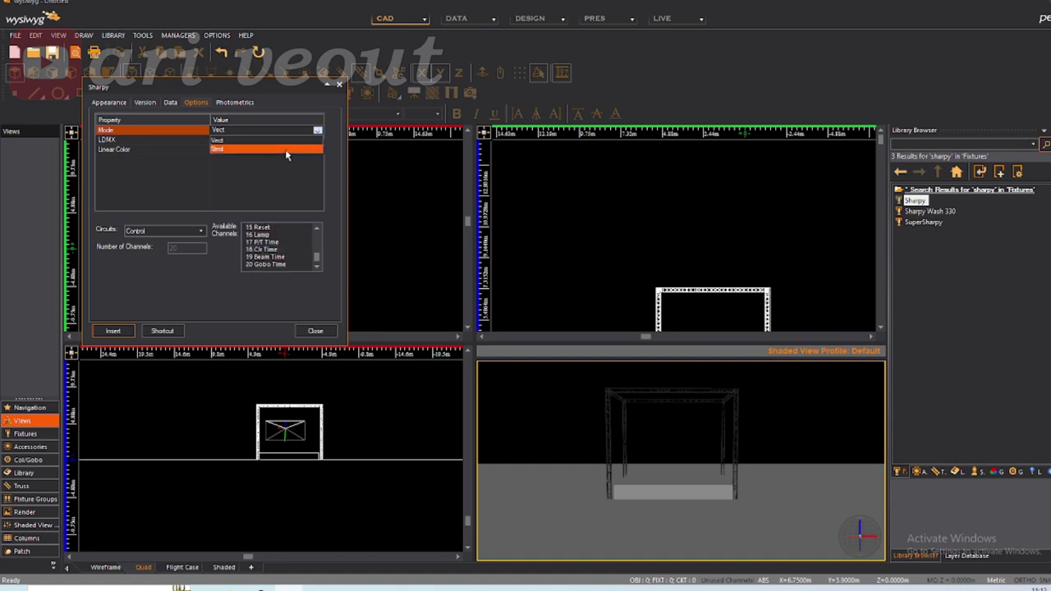
click(113, 331)
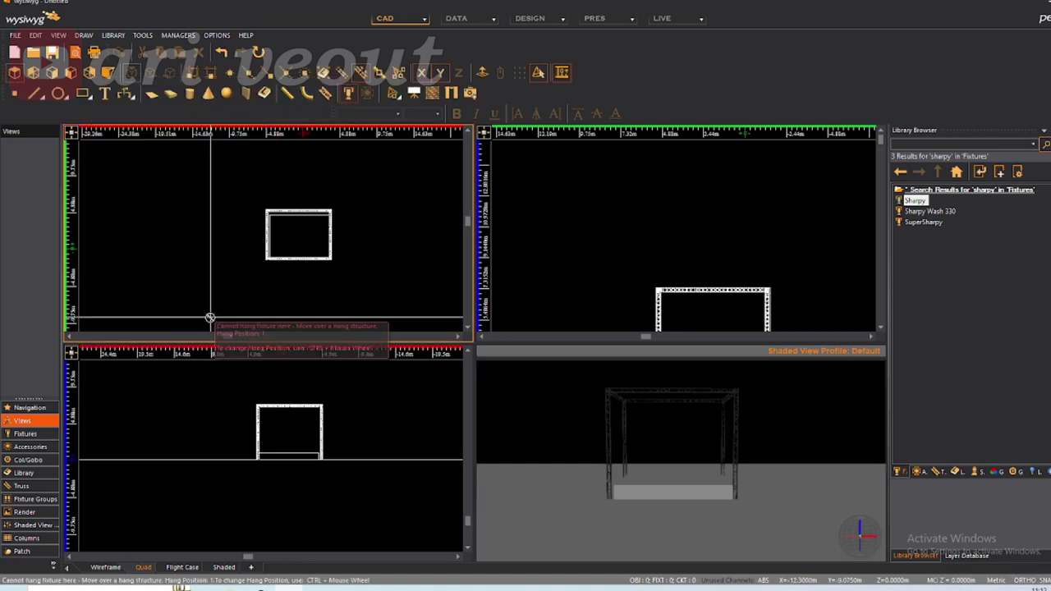
Hang four Sharpy fixtures at Hang Position 1, spread along the back top truss in the plan view, dismissing the fixture notes
scroll(287, 228, up, 3)
scroll(176, 232, down, 3)
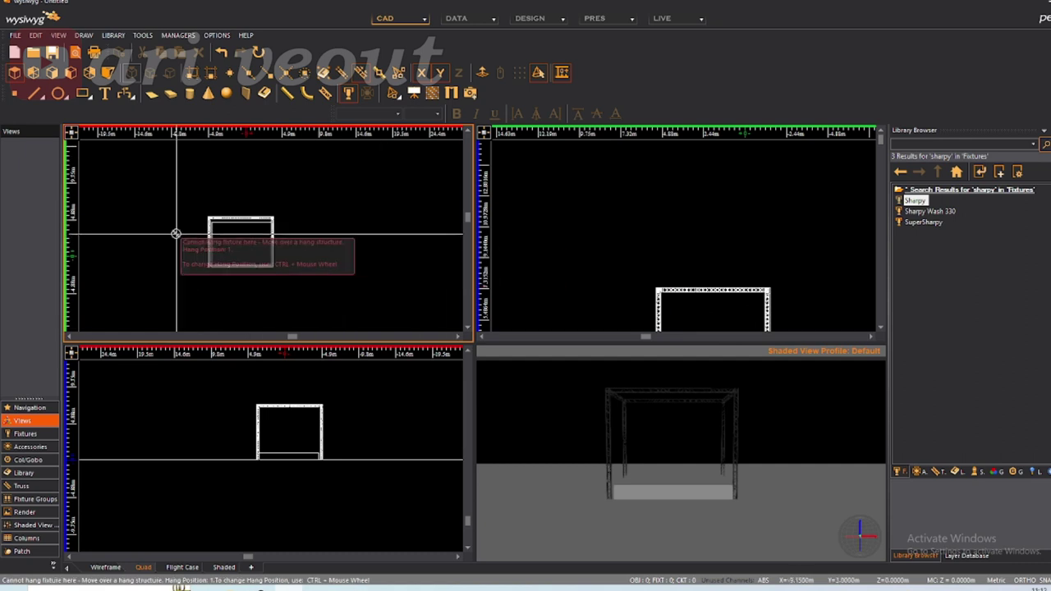
scroll(237, 206, up, 1)
scroll(237, 206, up, 2)
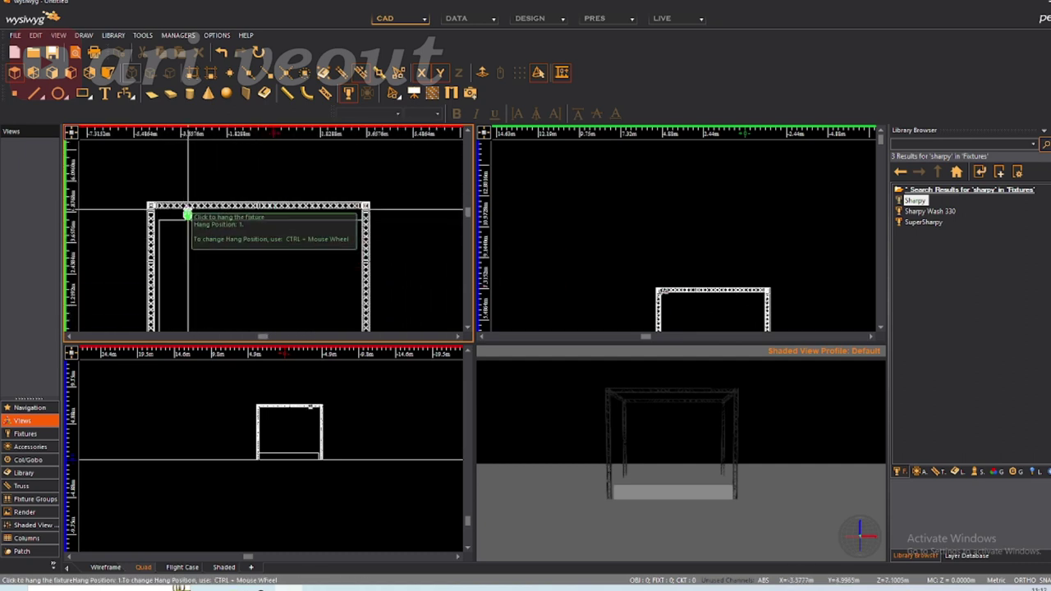
click(180, 215)
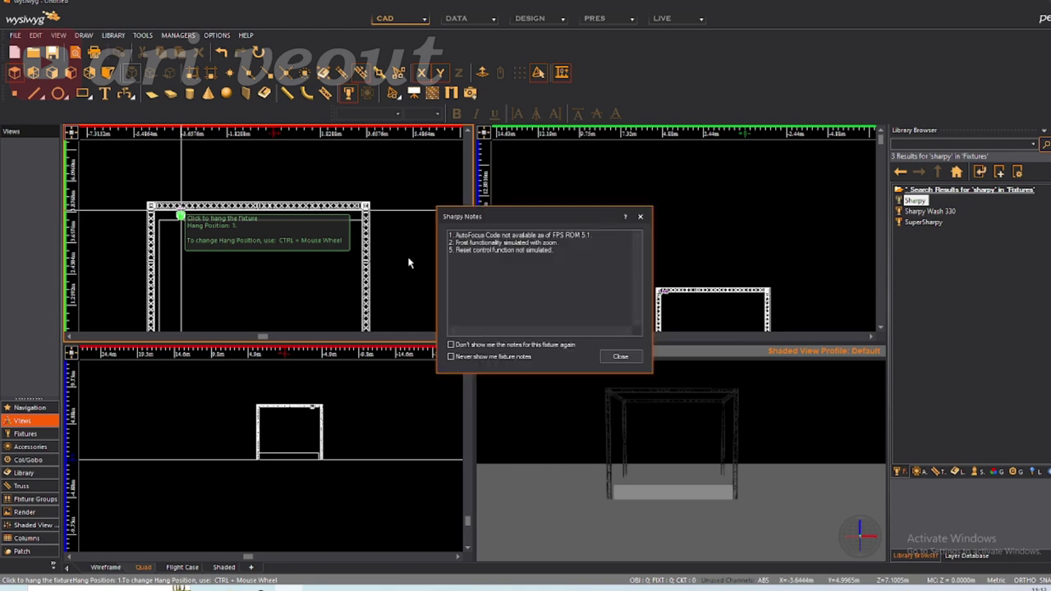
click(621, 356)
click(221, 215)
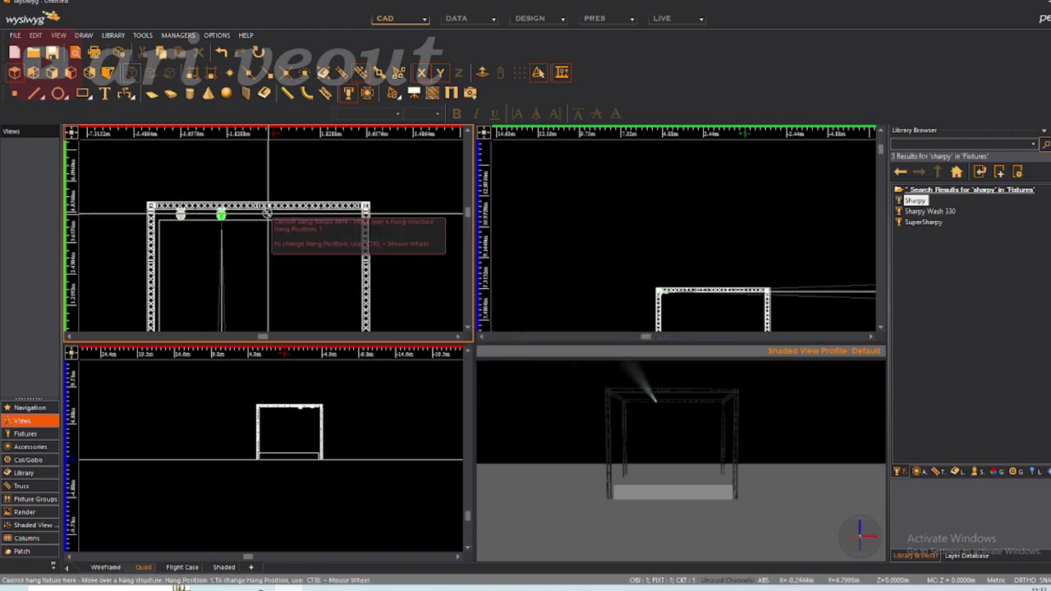
click(267, 216)
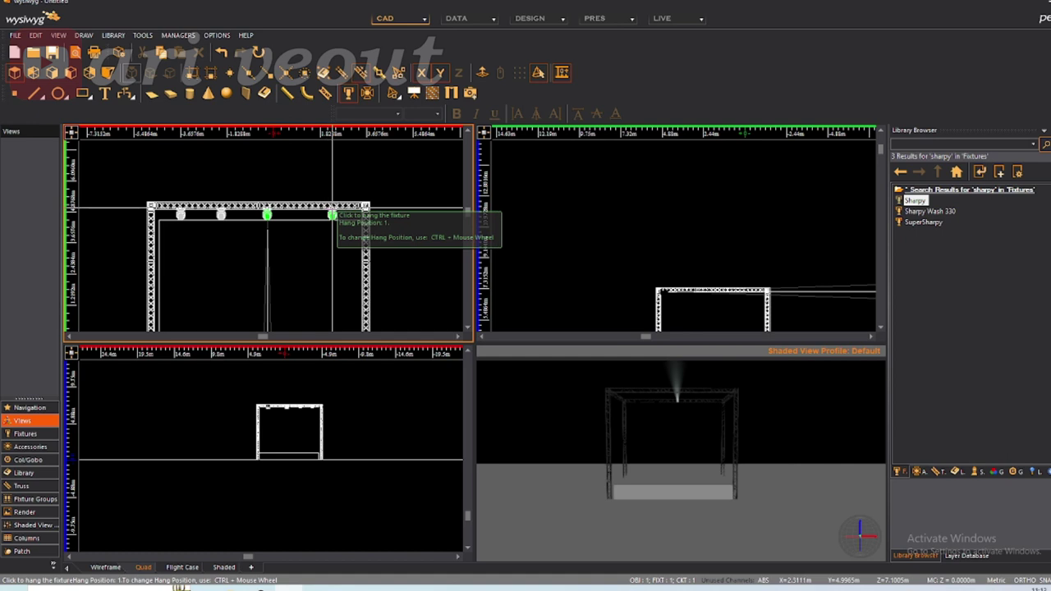
click(332, 215)
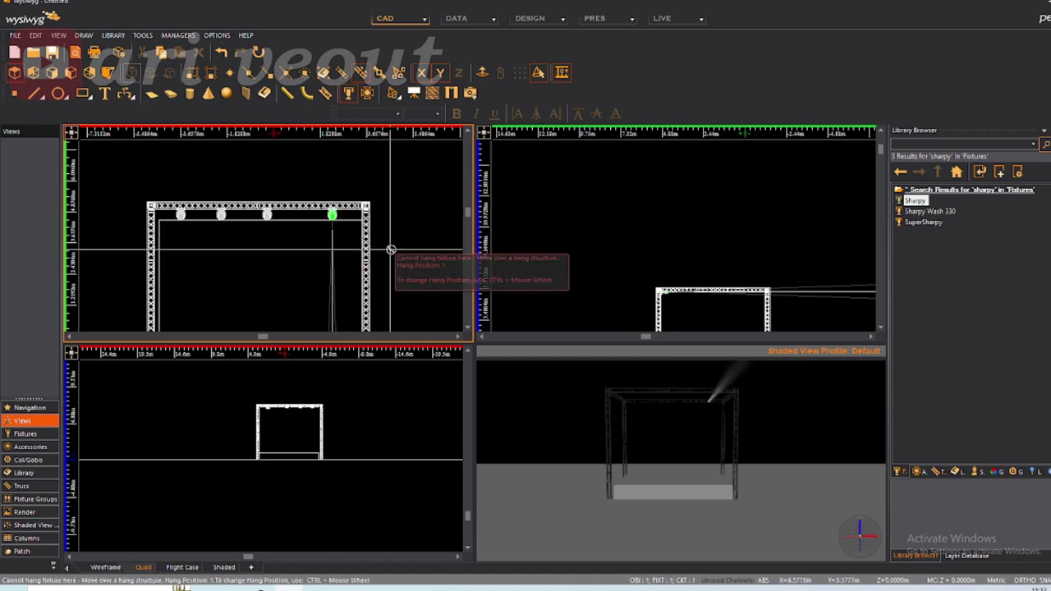
Check how the four Sharpy fixtures hang on the back truss, and undo their insertion
scroll(290, 392, up, 5)
click(291, 442)
scroll(698, 245, up, 2)
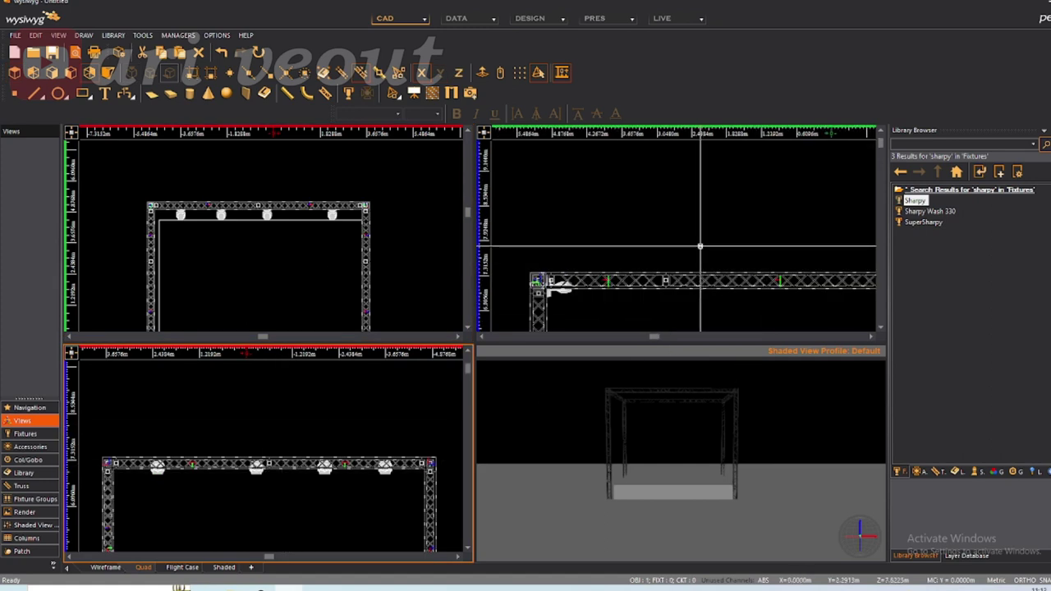
scroll(302, 220, down, 3)
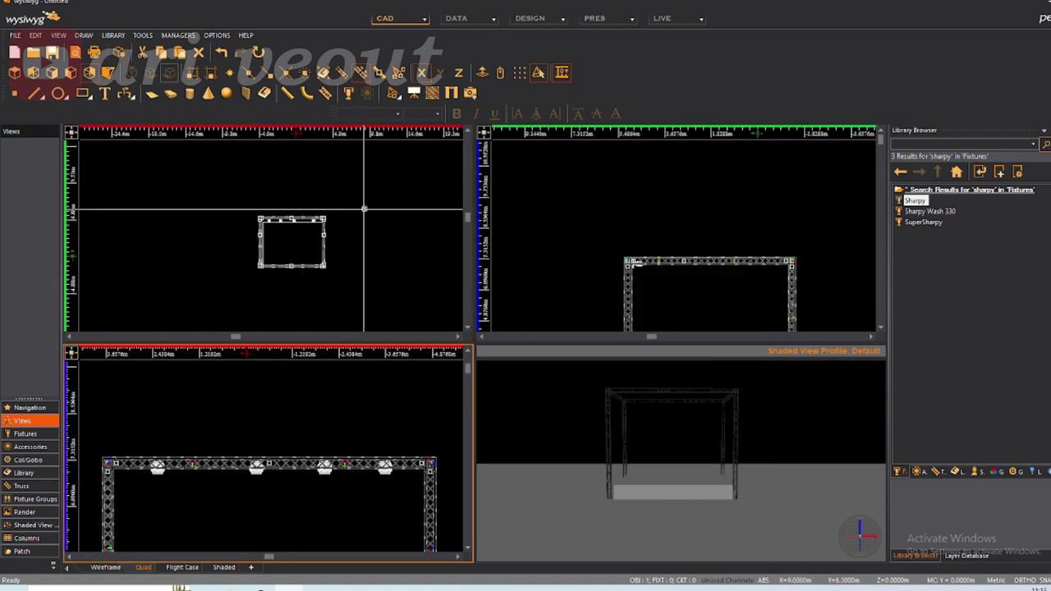
key(ctrl+z)
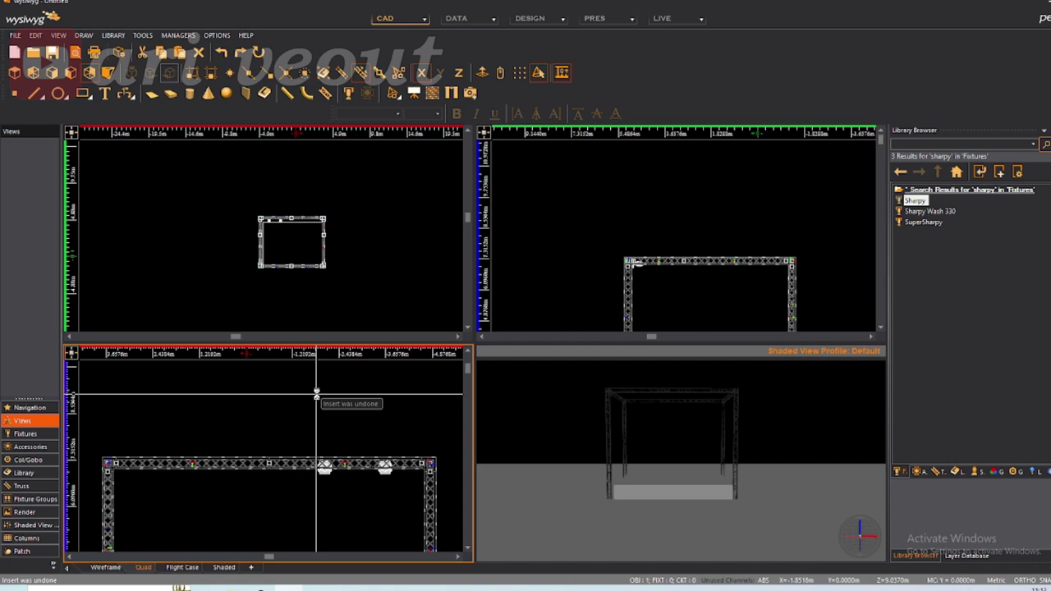
Reopen the Sharpy fixture's mode options and start inserting it again
right_click(932, 202)
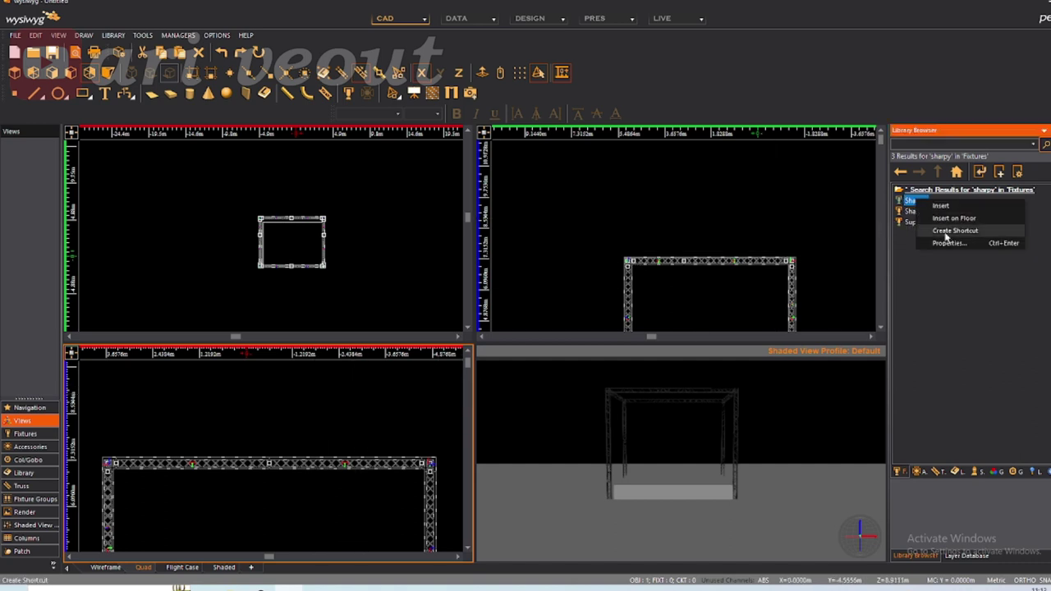
click(949, 242)
click(210, 116)
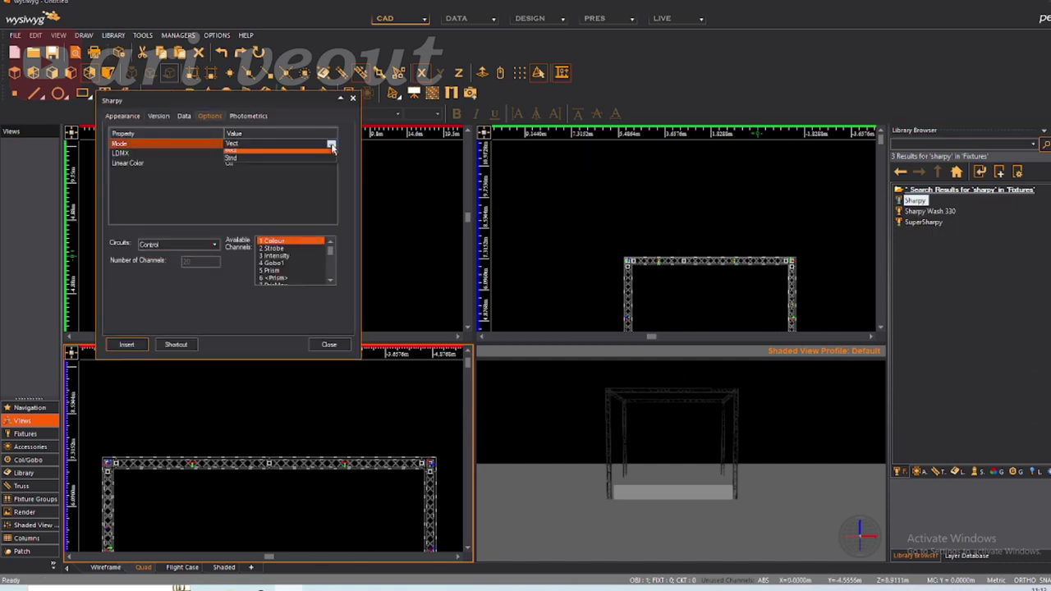
click(127, 344)
Examine the truss frame in the front, plan and side views to find a suitable hanging spot for the Sharpy
scroll(235, 375, down, 2)
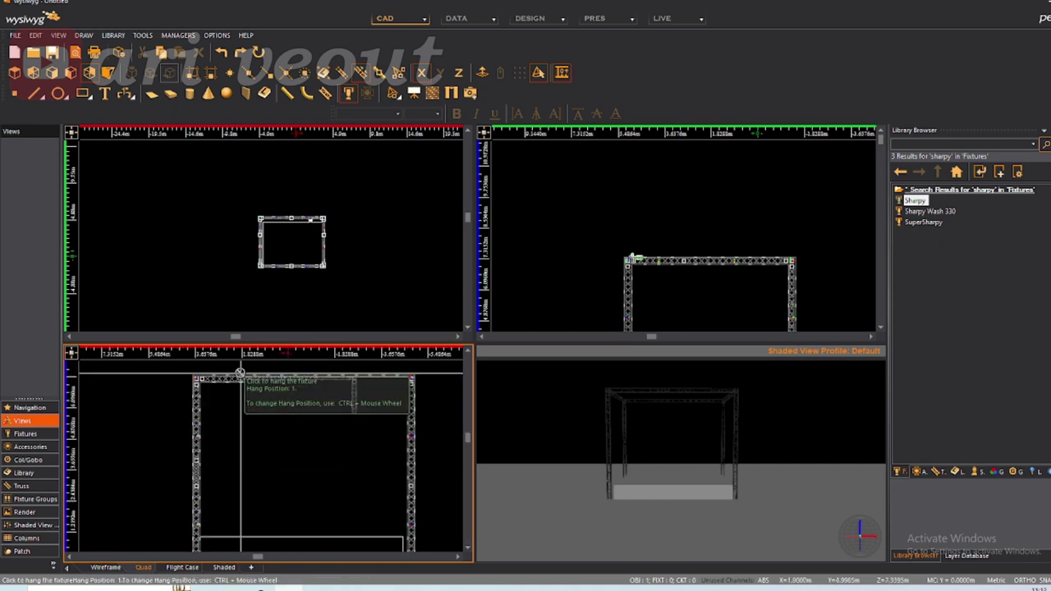
scroll(160, 398, down, 1)
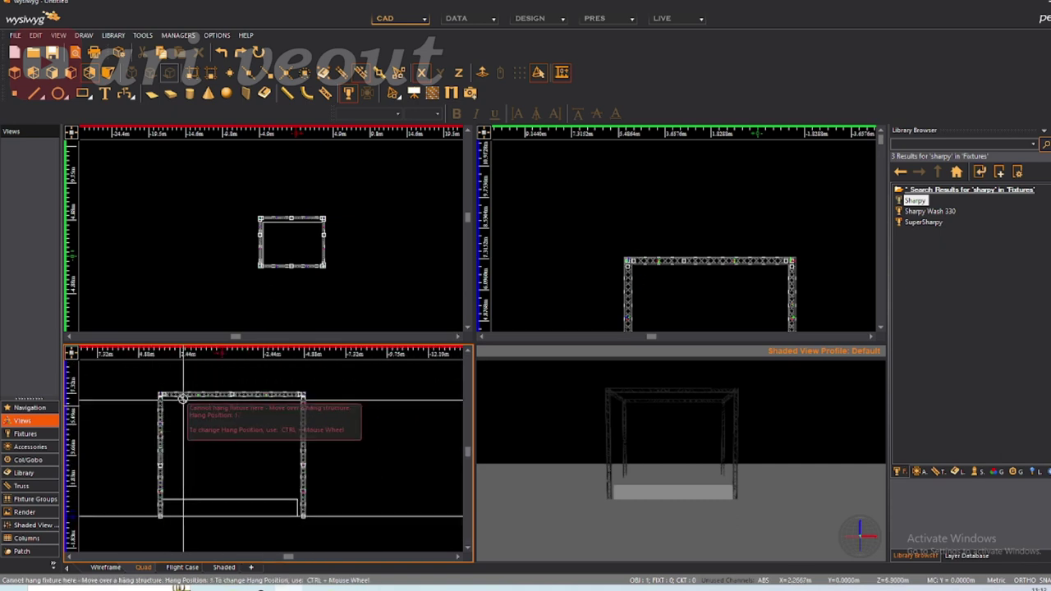
scroll(176, 393, up, 3)
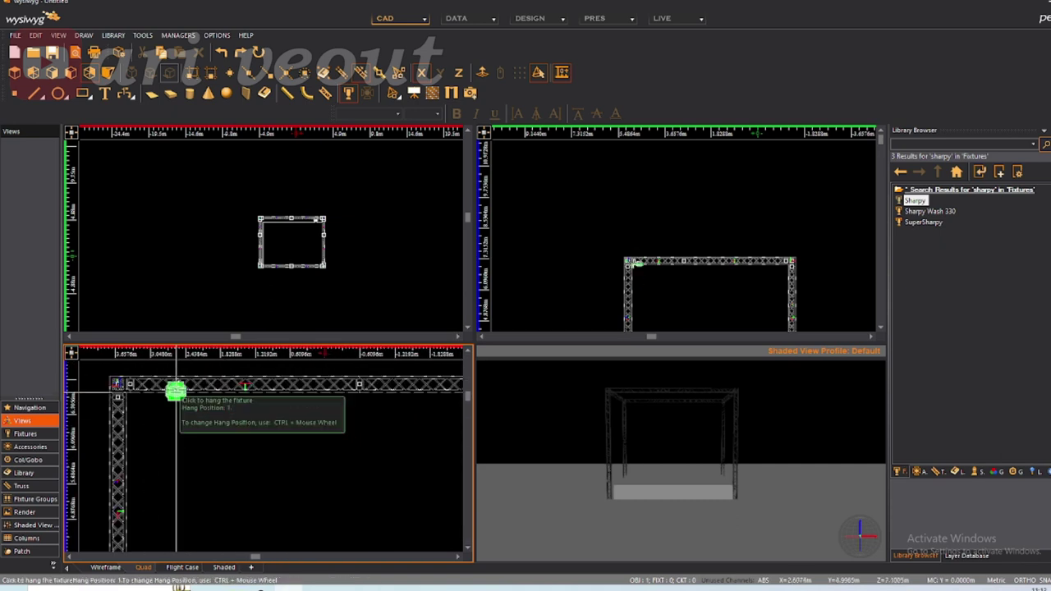
scroll(292, 205, up, 3)
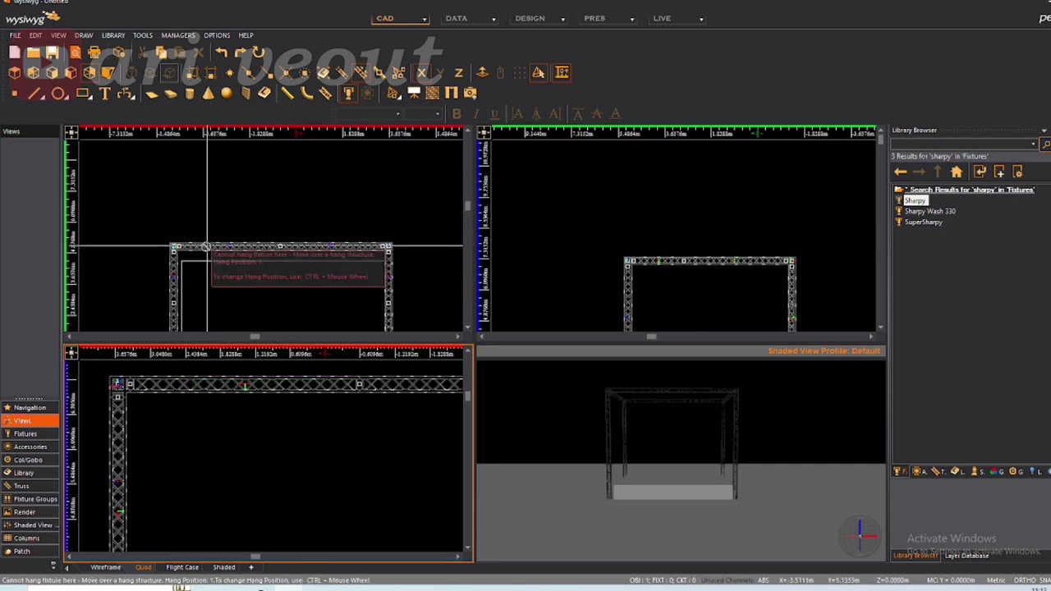
scroll(651, 218, down, 3)
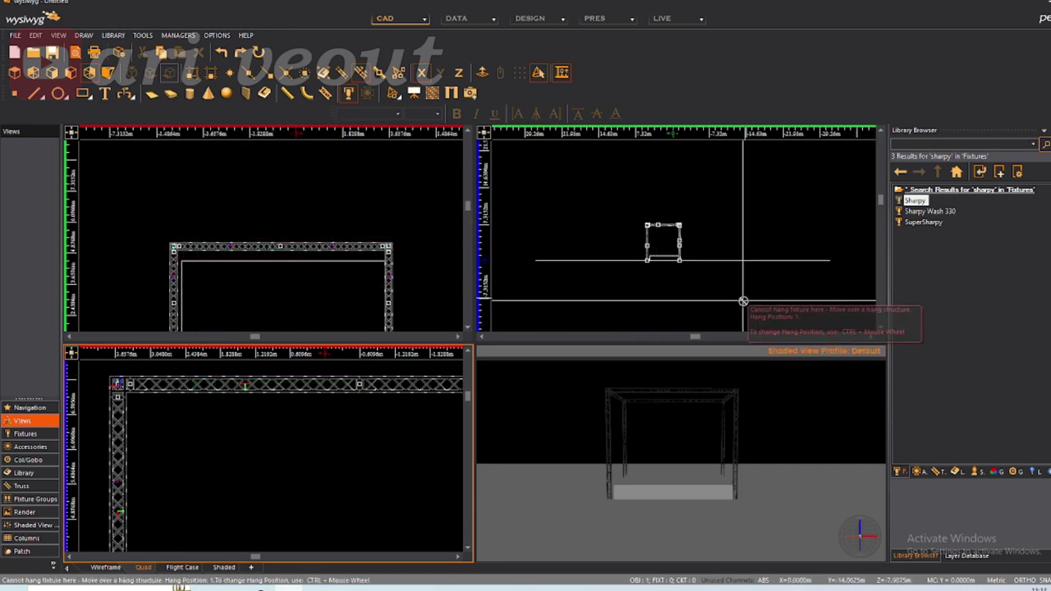
scroll(221, 402, down, 4)
scroll(215, 391, up, 1)
scroll(212, 391, up, 3)
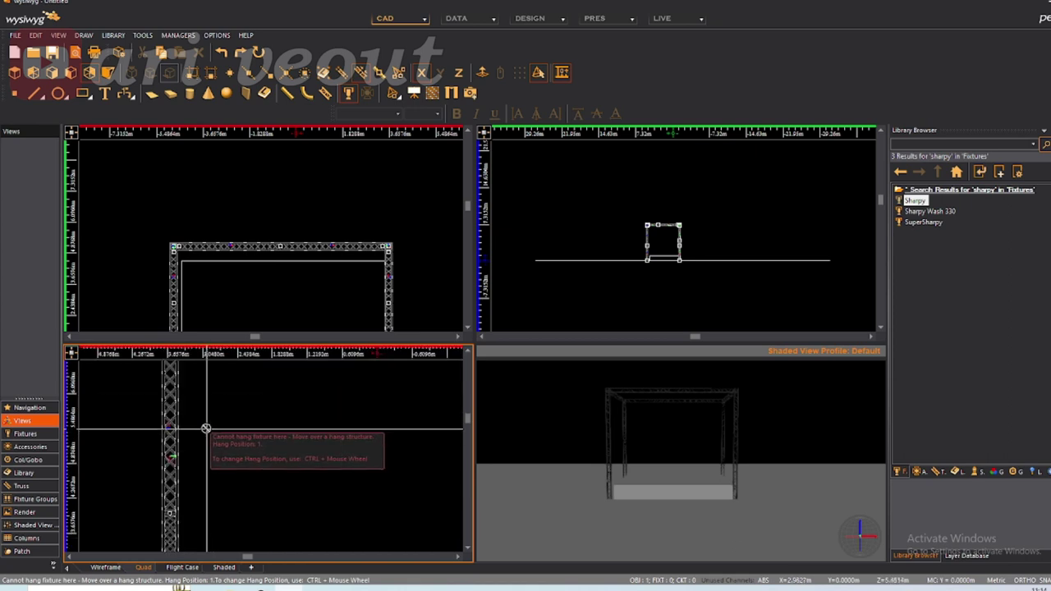
scroll(205, 386, down, 2)
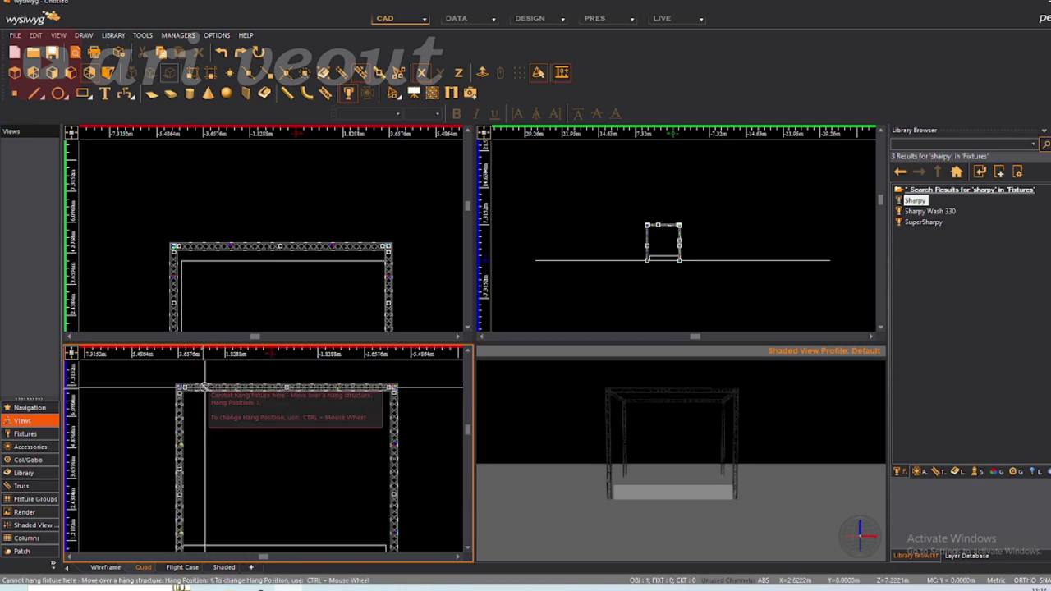
scroll(205, 386, down, 2)
scroll(234, 370, up, 2)
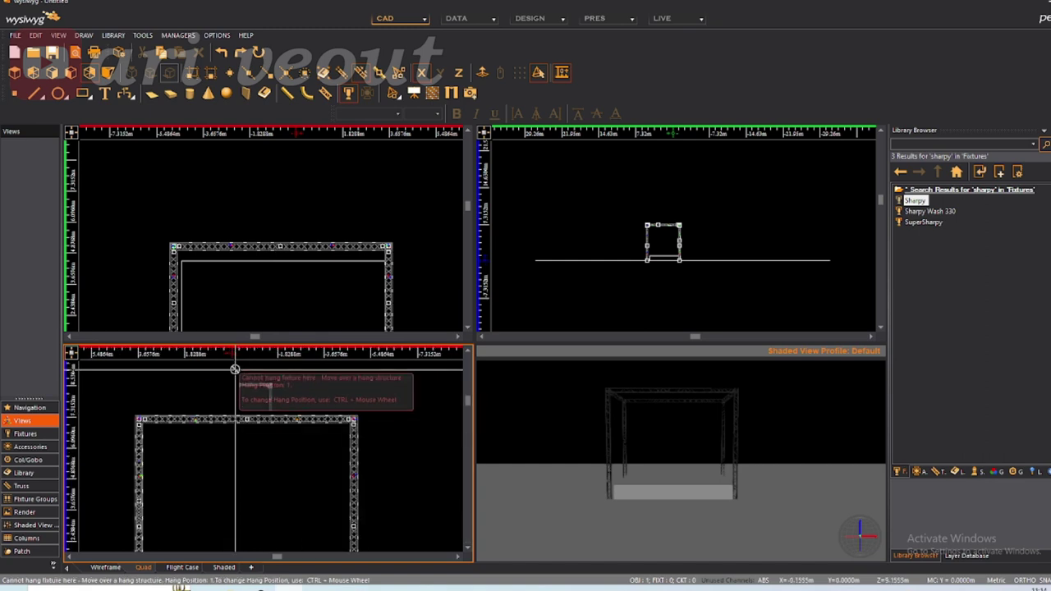
Try floor insertion for the Sharpy, set it to Hang Position 2, and turn floor insertion back off
right_click(211, 256)
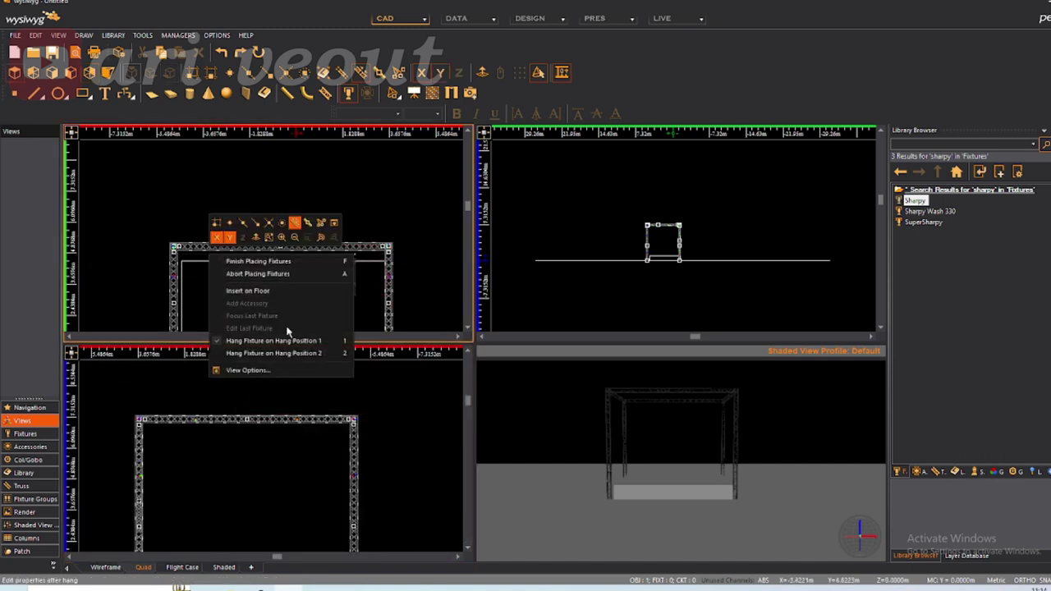
click(275, 291)
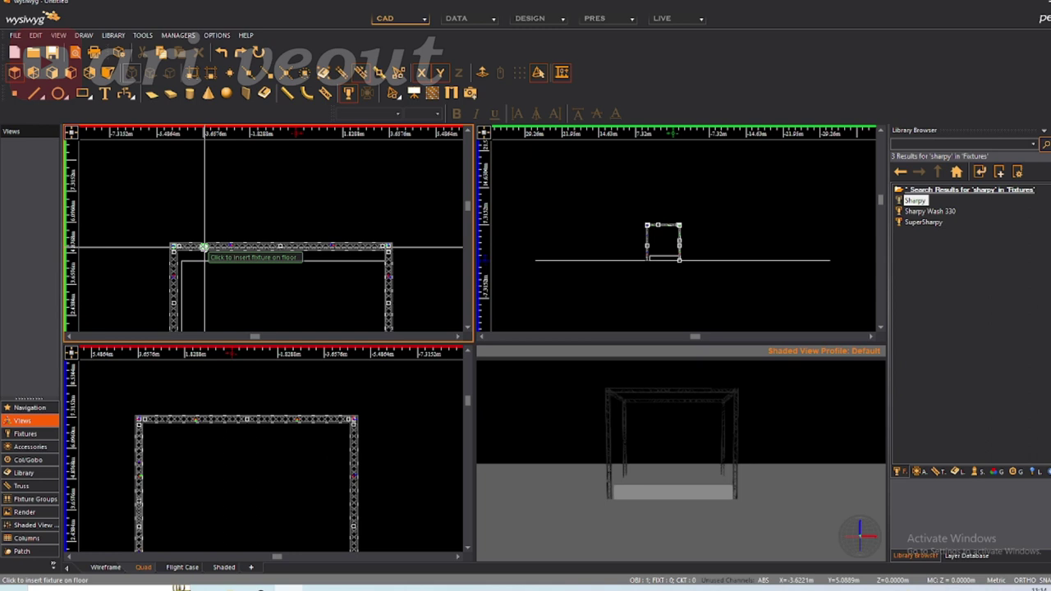
right_click(182, 422)
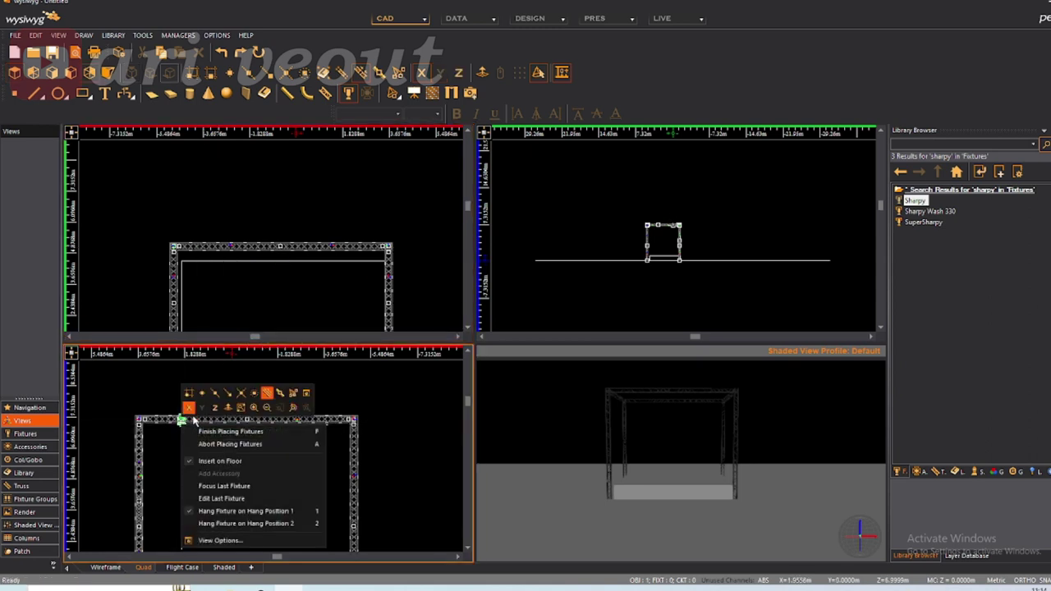
click(245, 523)
right_click(181, 424)
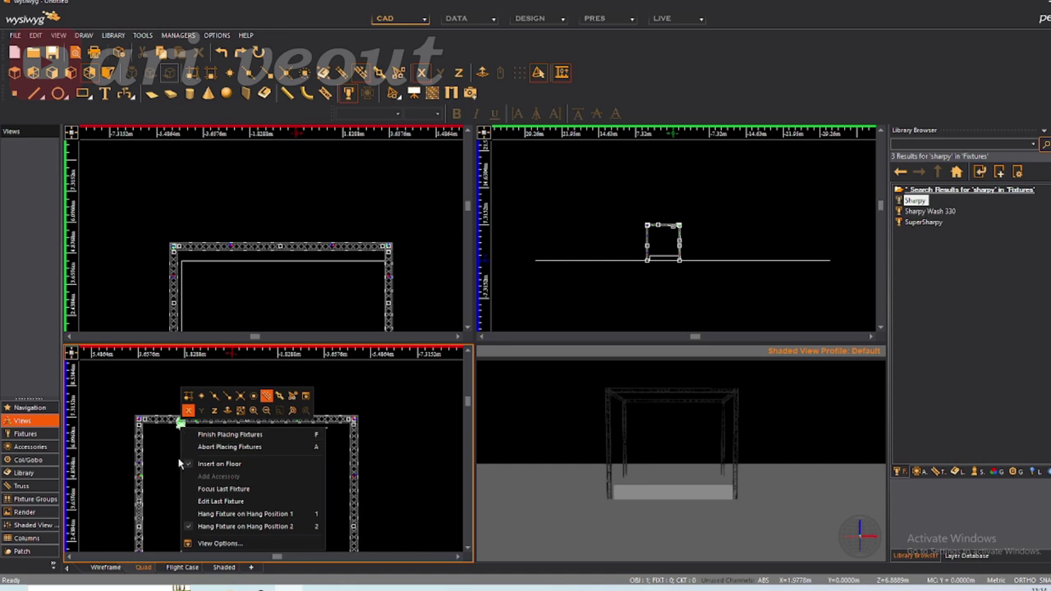
click(219, 464)
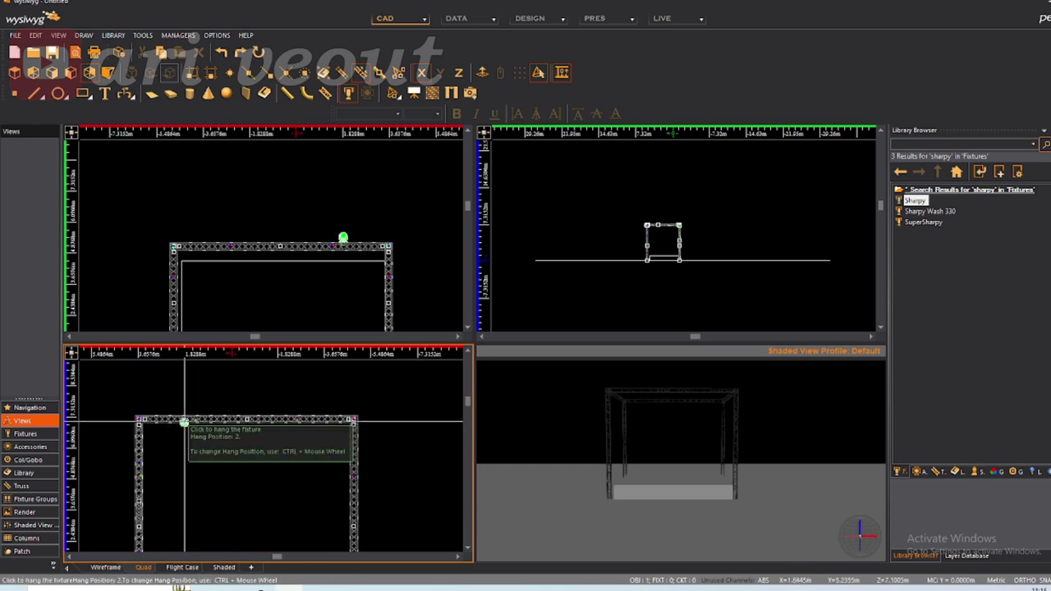
scroll(179, 427, down, 5)
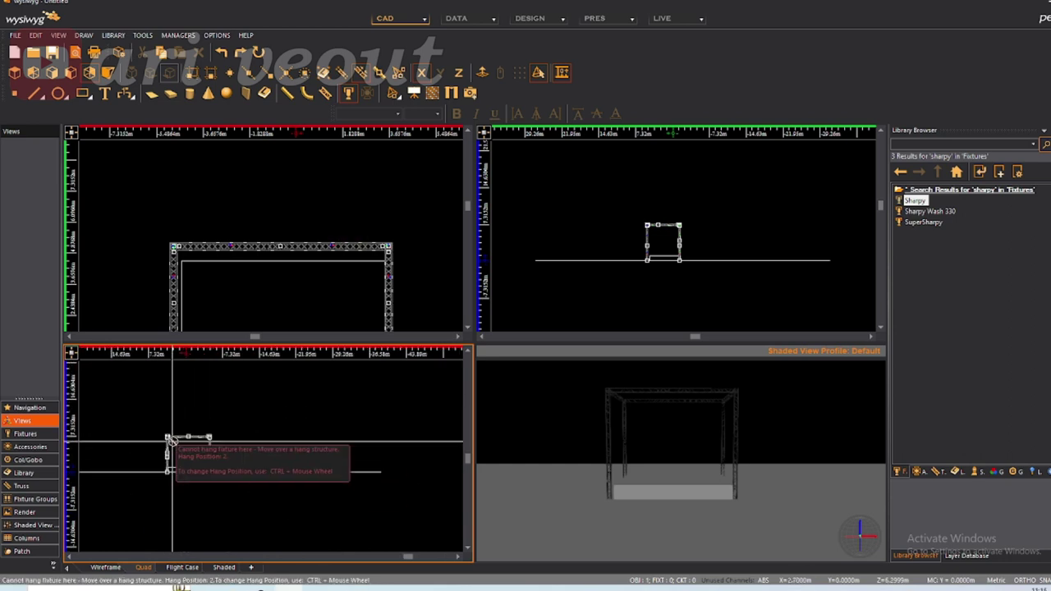
Turn floor insertion back on for the Sharpy being placed
scroll(681, 211, up, 3)
scroll(645, 266, up, 3)
scroll(664, 228, down, 3)
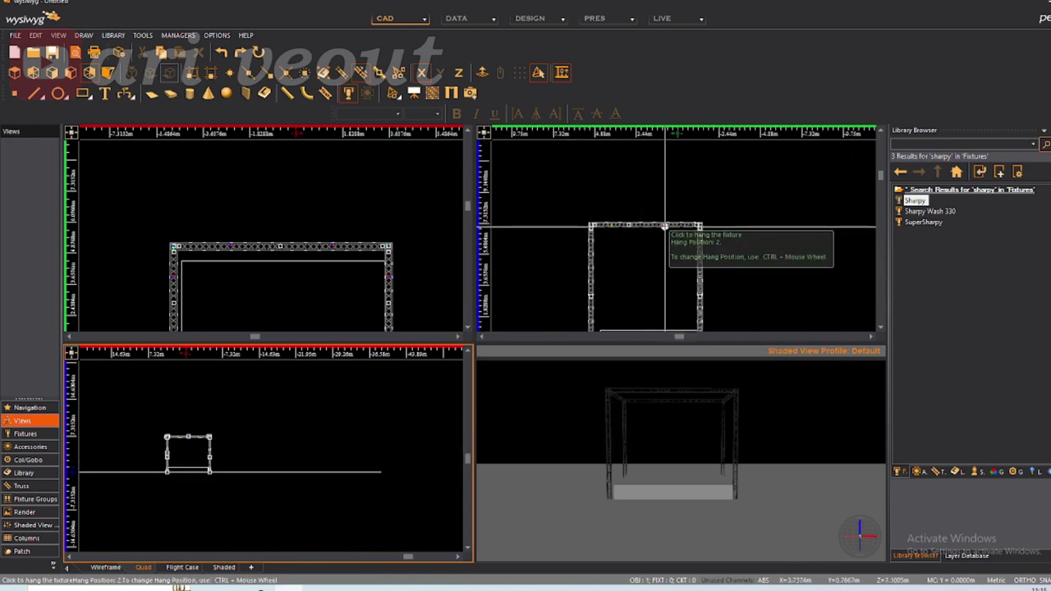
scroll(325, 247, down, 3)
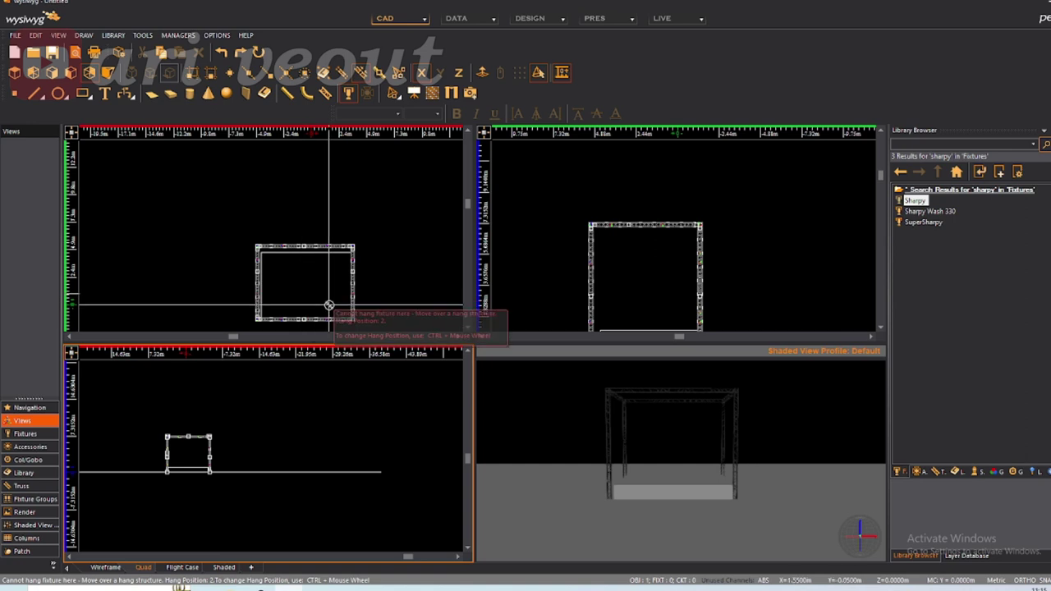
scroll(278, 197, up, 3)
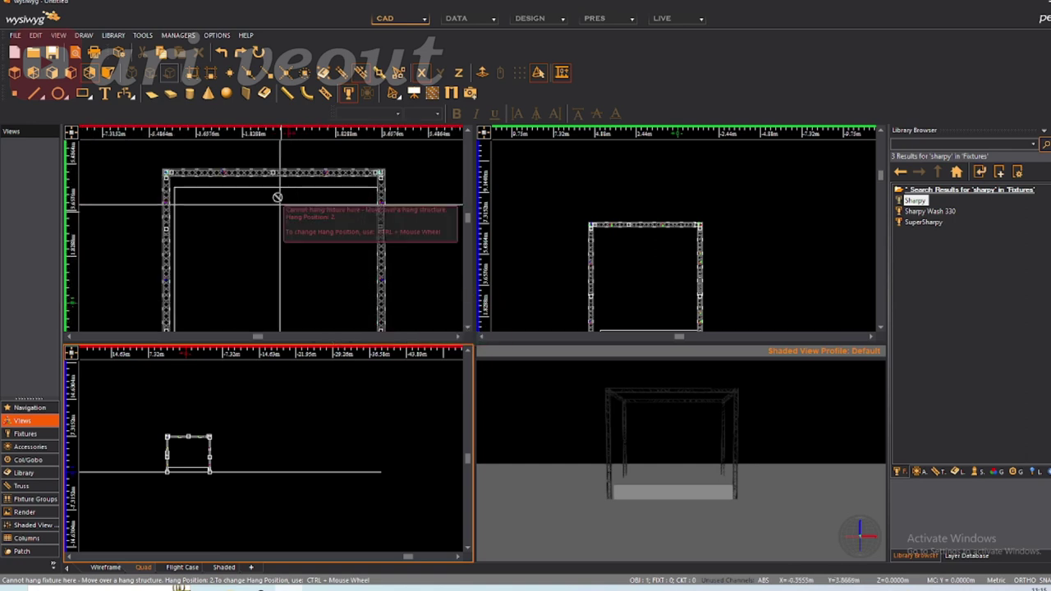
right_click(240, 179)
click(263, 212)
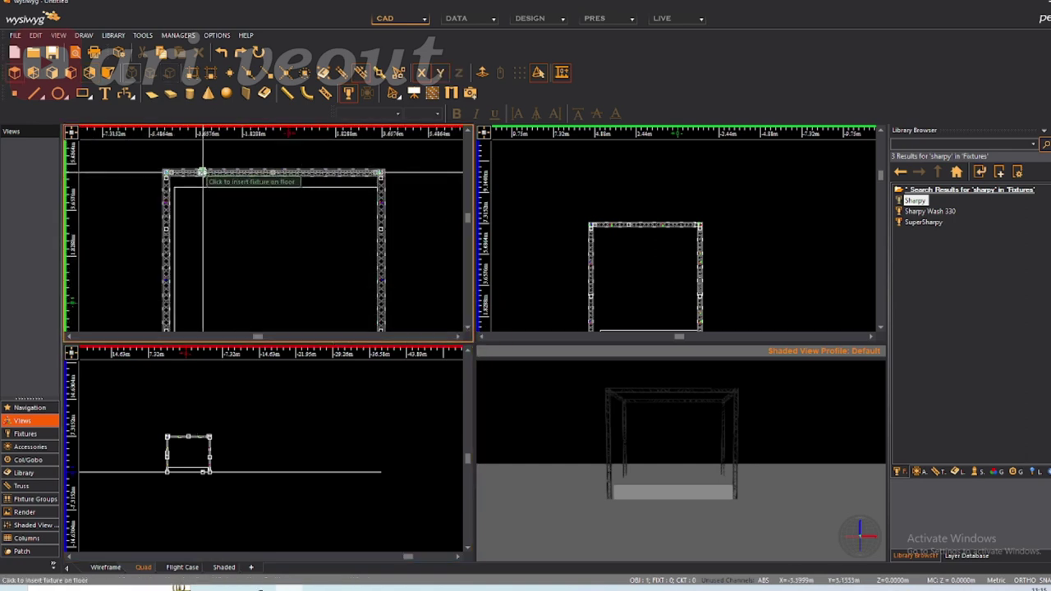
Try inserting a Sharpy in floor mode near the left end of the top truss in the front view, and open it for editing
scroll(140, 480, up, 2)
scroll(211, 363, up, 5)
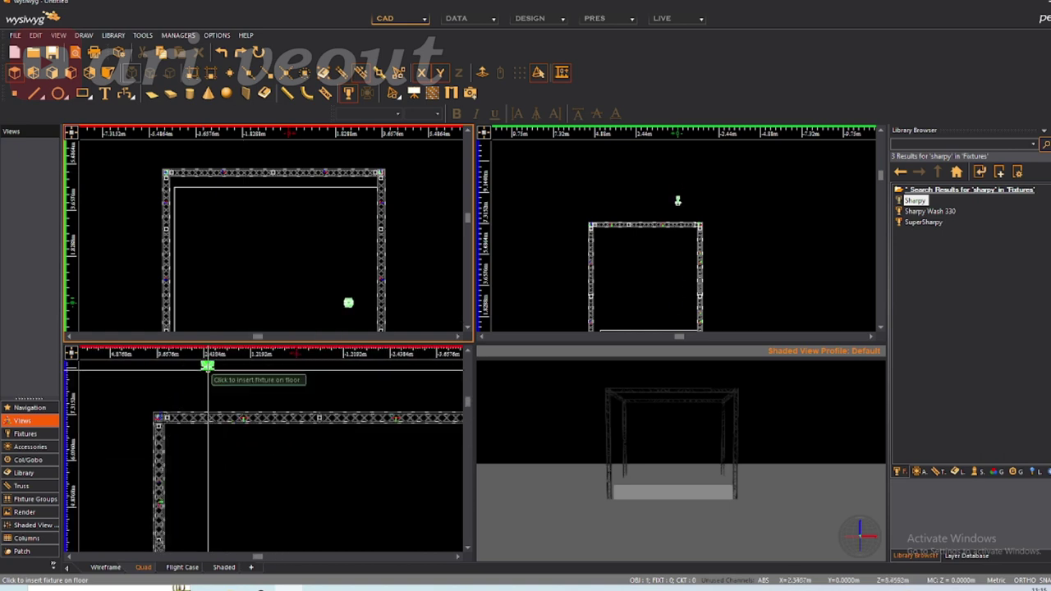
right_click(195, 416)
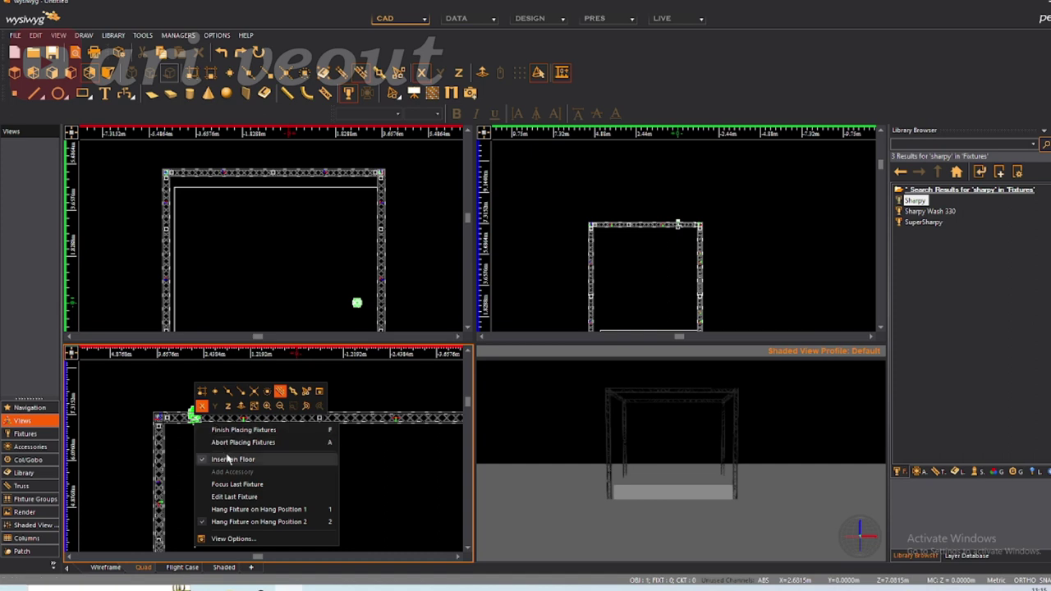
click(230, 496)
click(733, 120)
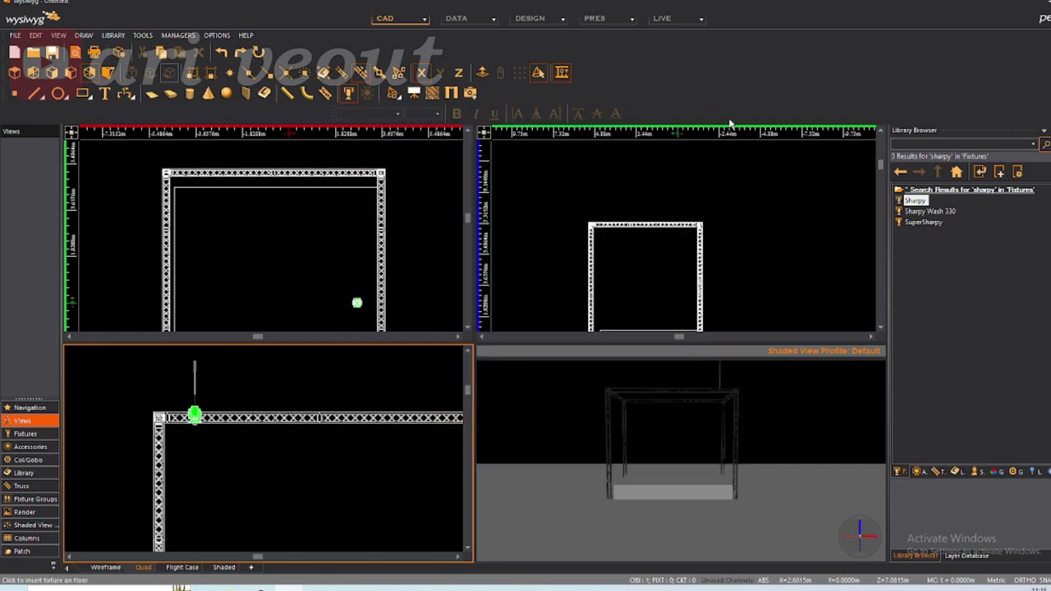
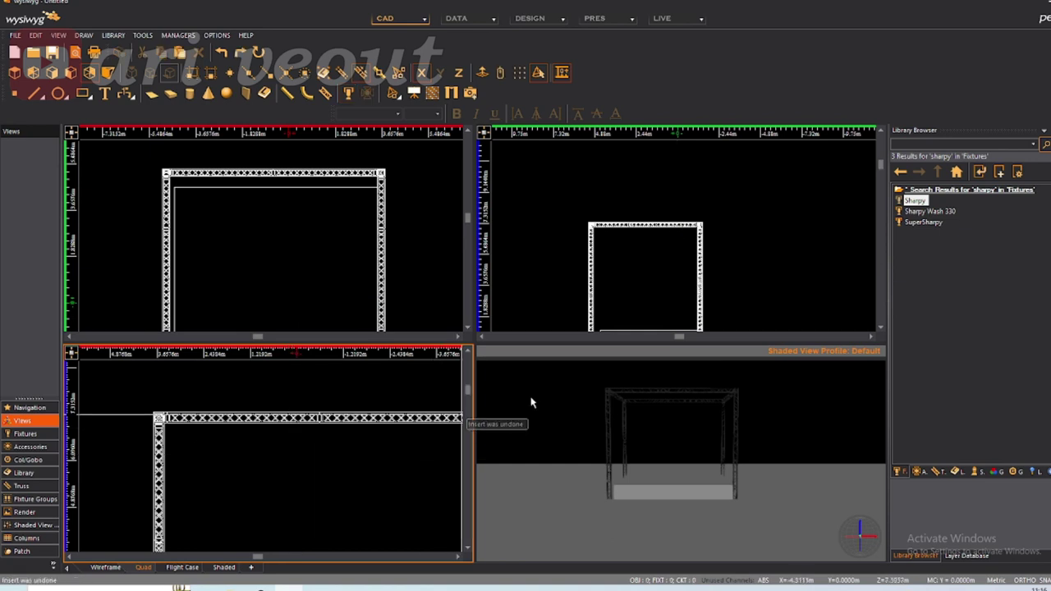
Check the Sharpy's options in Stnd mode and start inserting the fixture again
scroll(273, 391, down, 5)
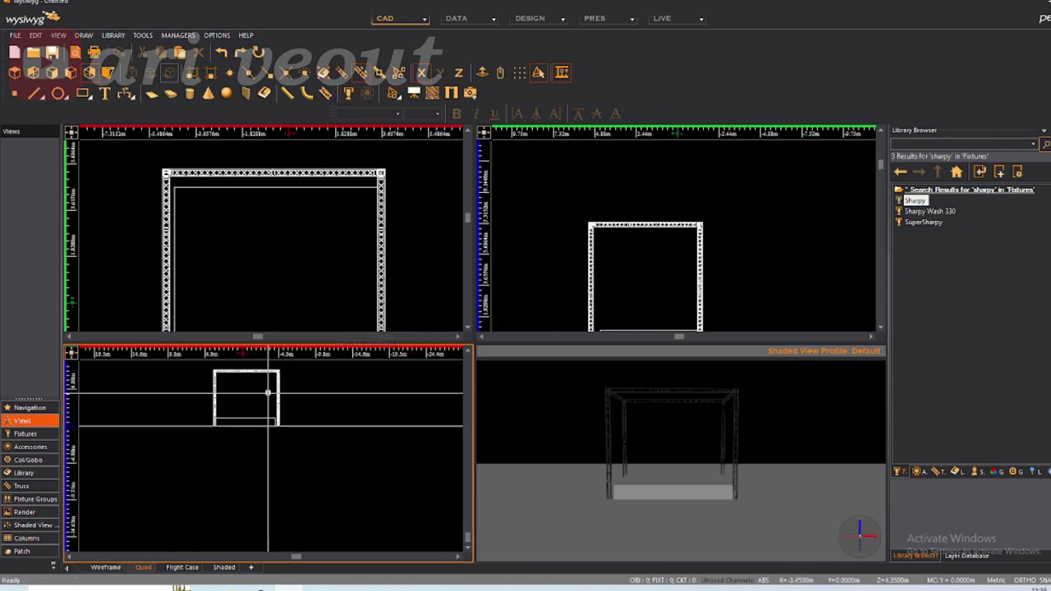
scroll(309, 244, down, 4)
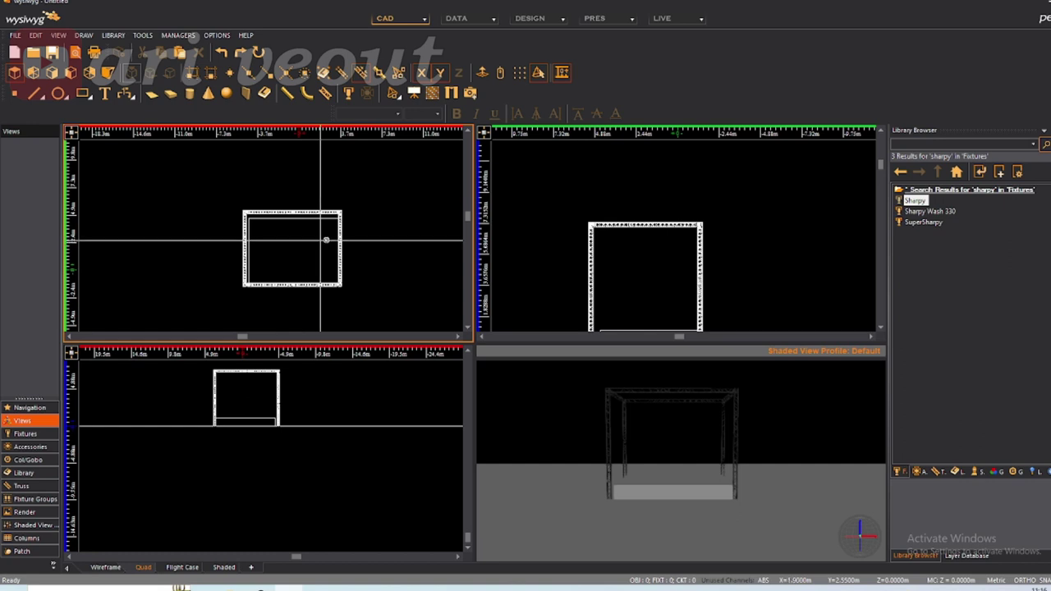
scroll(672, 215, down, 4)
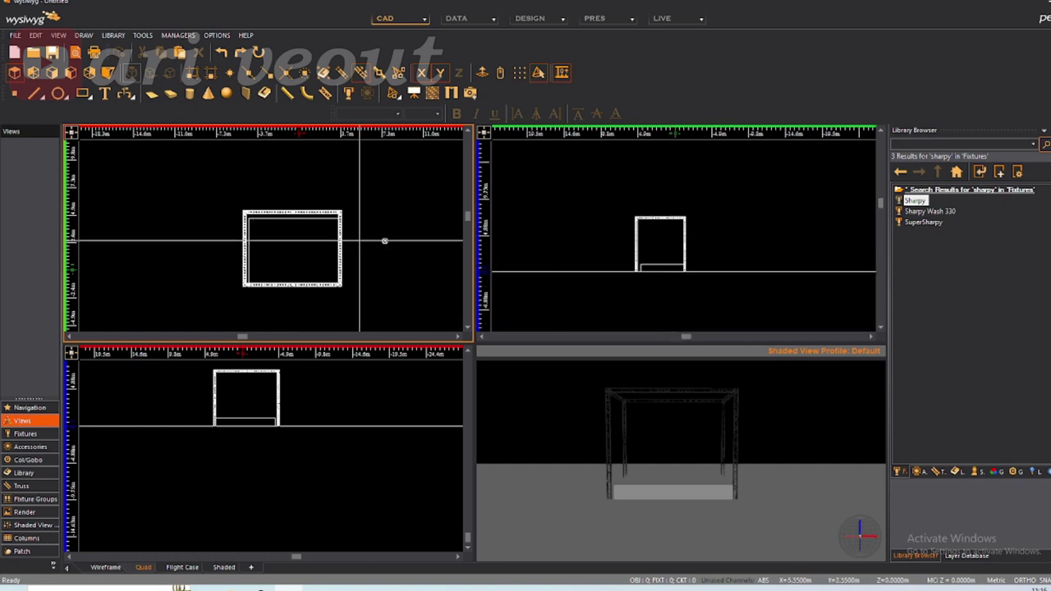
right_click(915, 200)
click(946, 244)
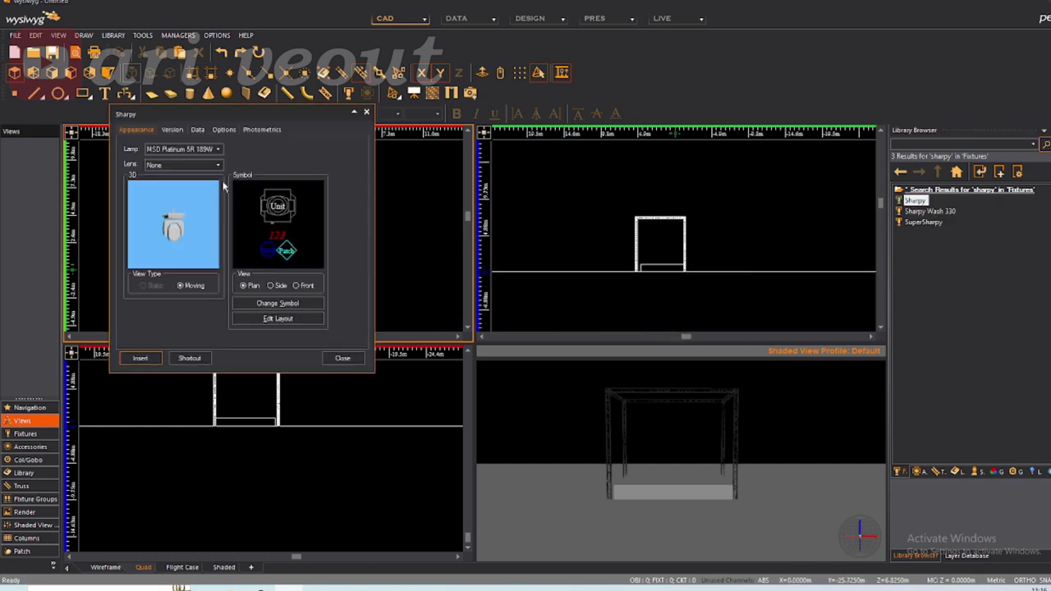
click(224, 129)
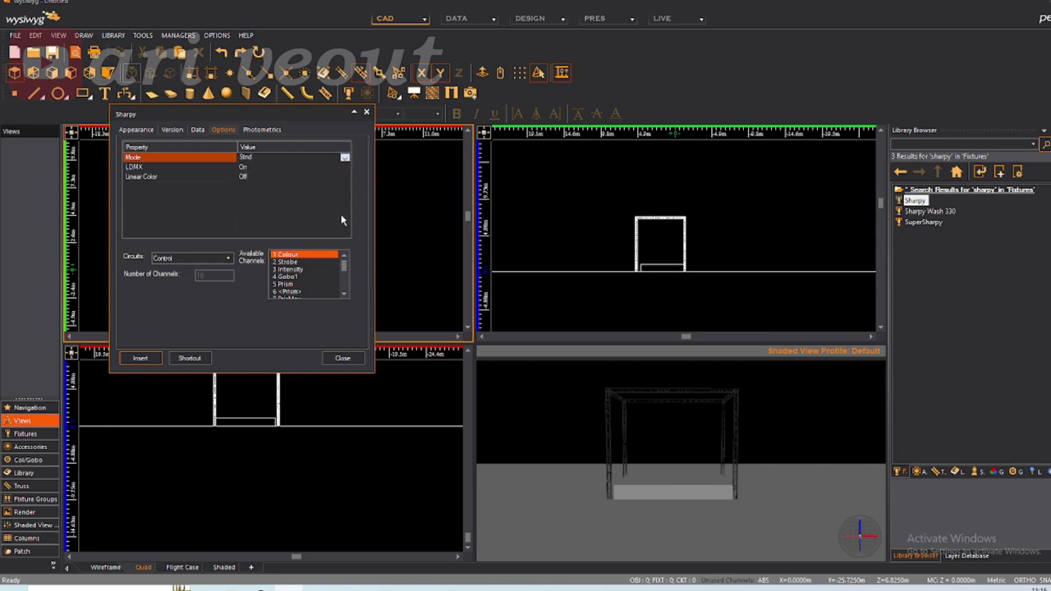
click(141, 359)
Place the first Sharpy between the two towers in the front view, and enter and finish focusing it
scroll(222, 390, up, 2)
scroll(222, 390, up, 1)
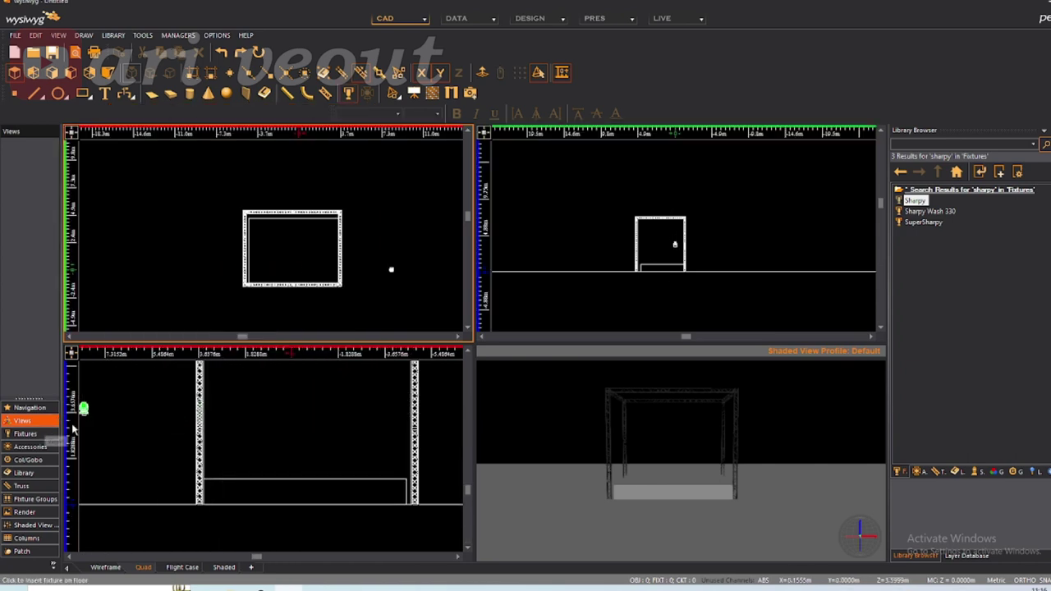
scroll(110, 438, down, 2)
scroll(176, 427, up, 3)
right_click(178, 421)
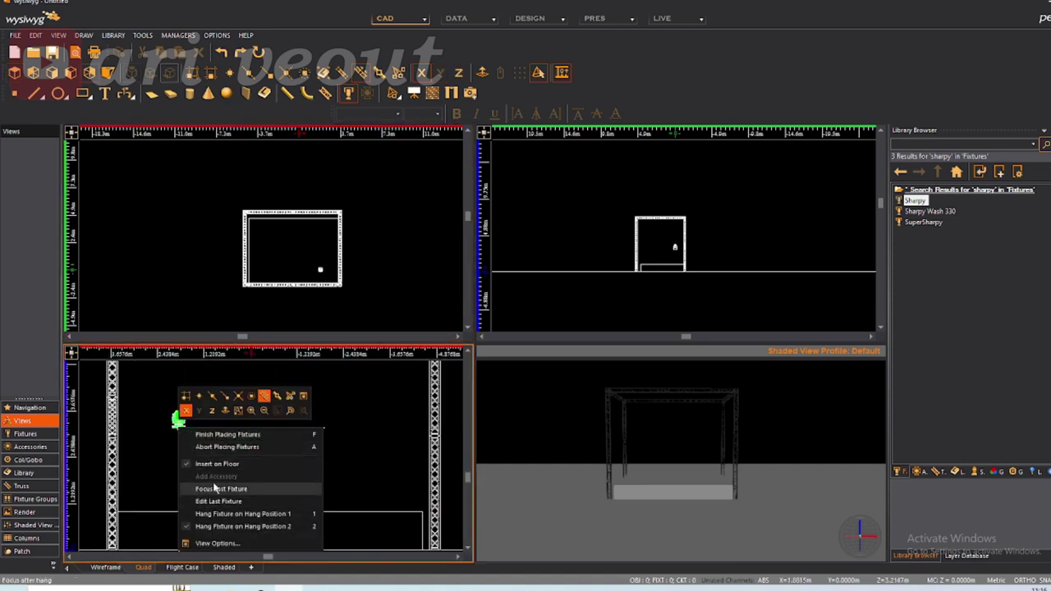
click(216, 489)
right_click(179, 419)
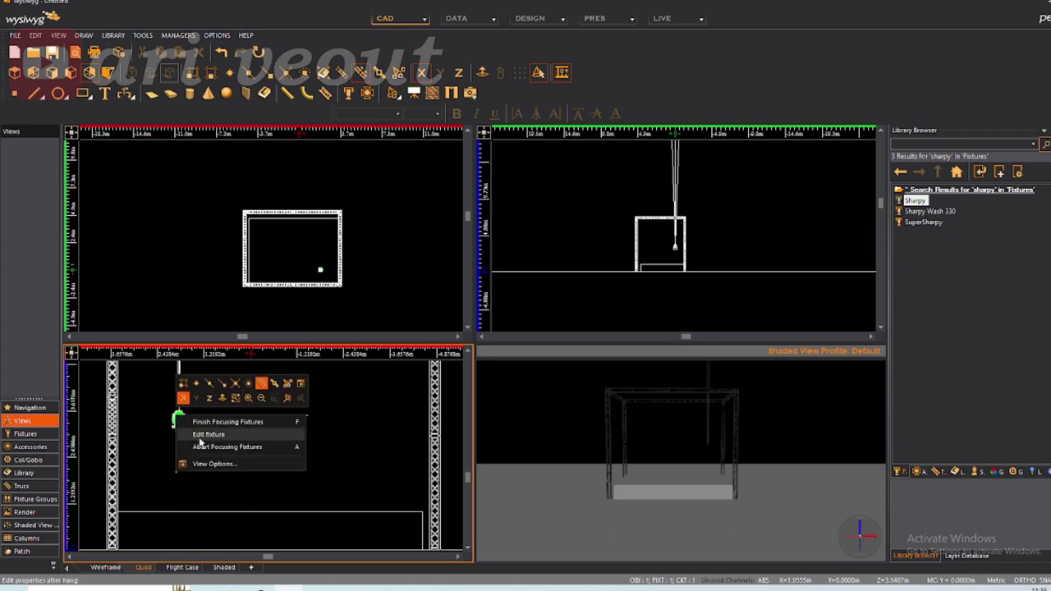
click(223, 424)
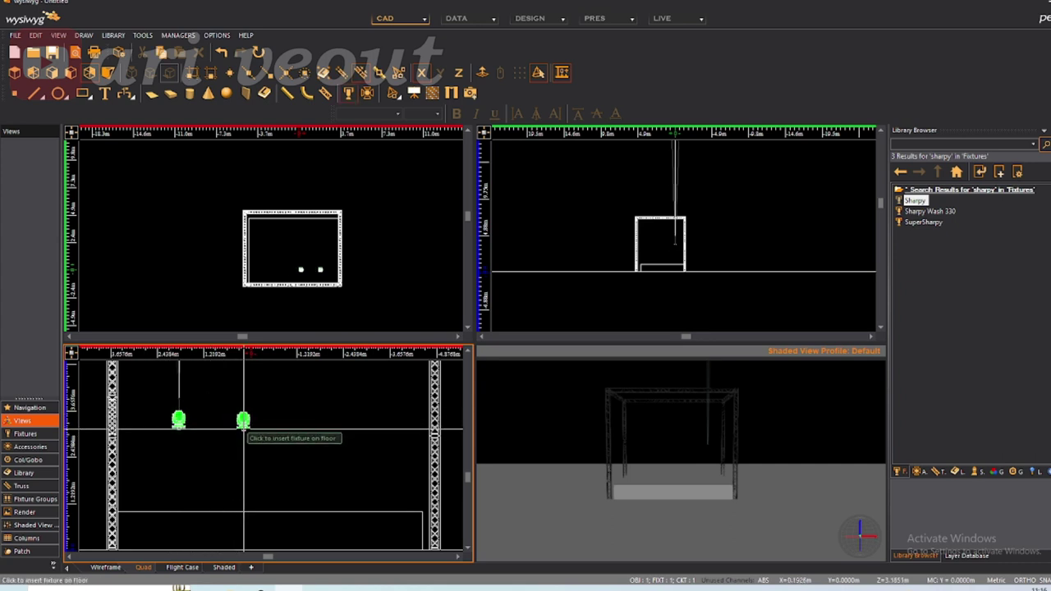
Place three more Sharpy fixtures in a spaced row level with the first one in the front view
click(243, 421)
click(621, 358)
click(317, 421)
click(385, 421)
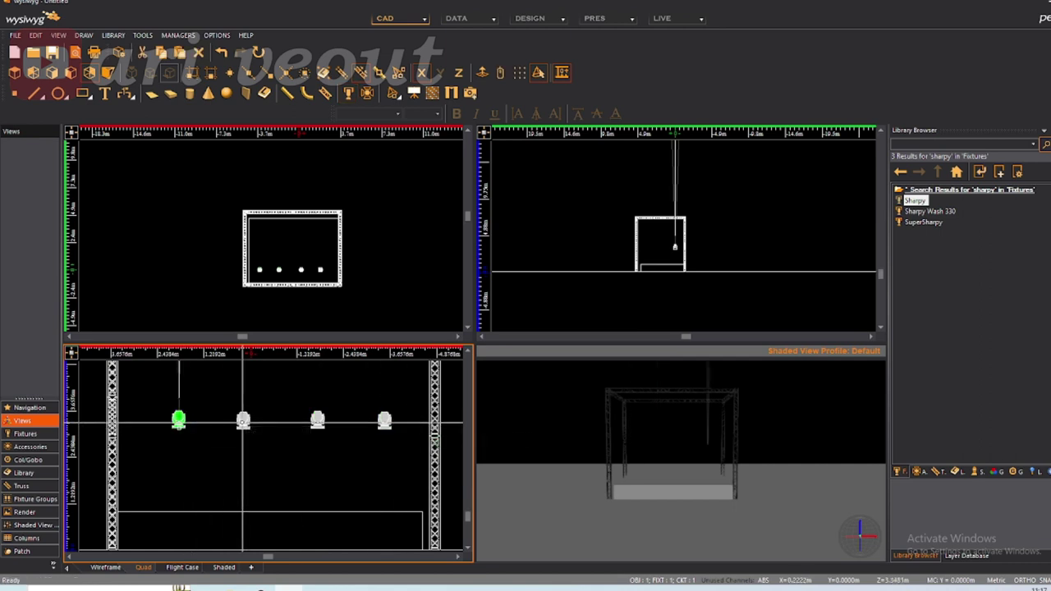
double_click(246, 421)
click(732, 121)
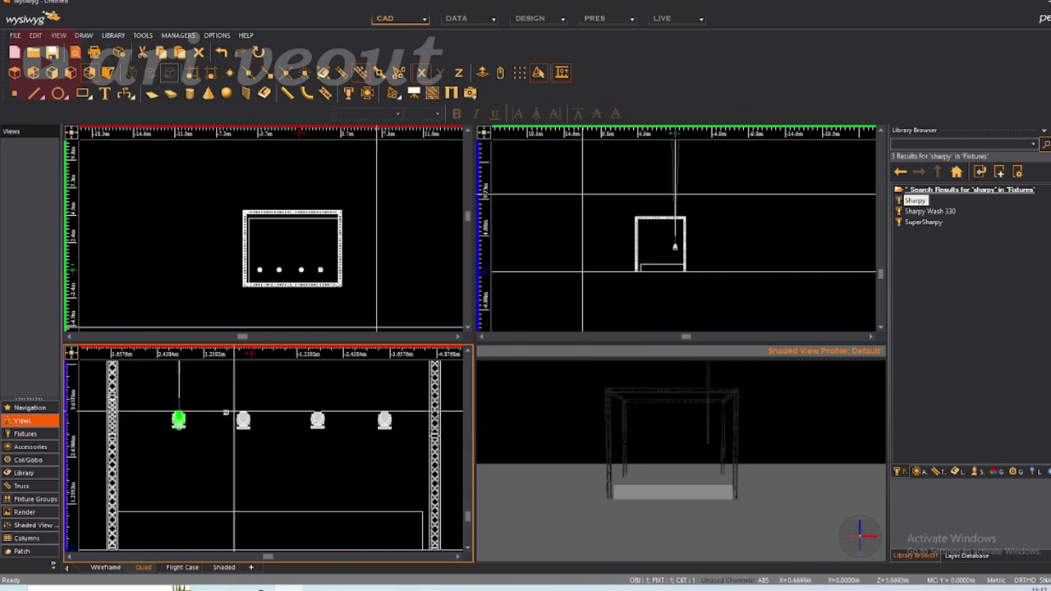
Rotate each of the four Sharpy fixtures upside down in the front view
right_click(176, 421)
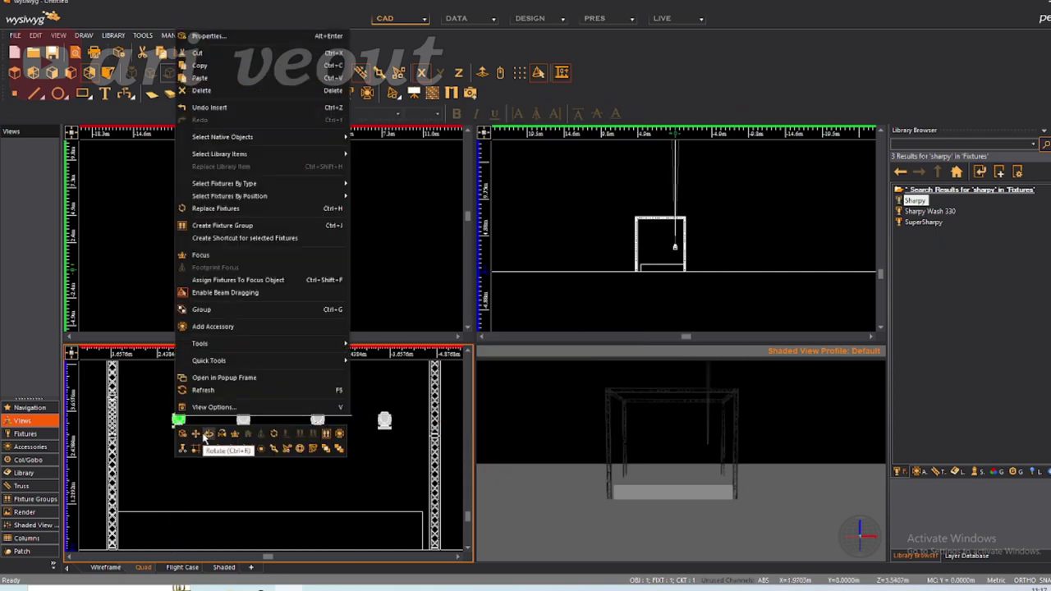
click(209, 435)
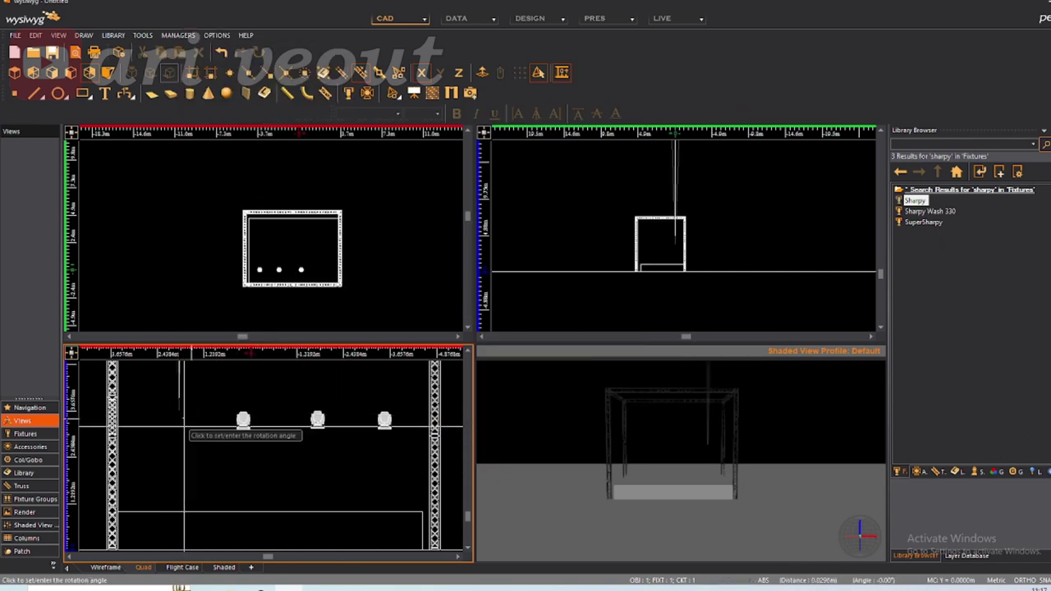
right_click(243, 420)
click(275, 441)
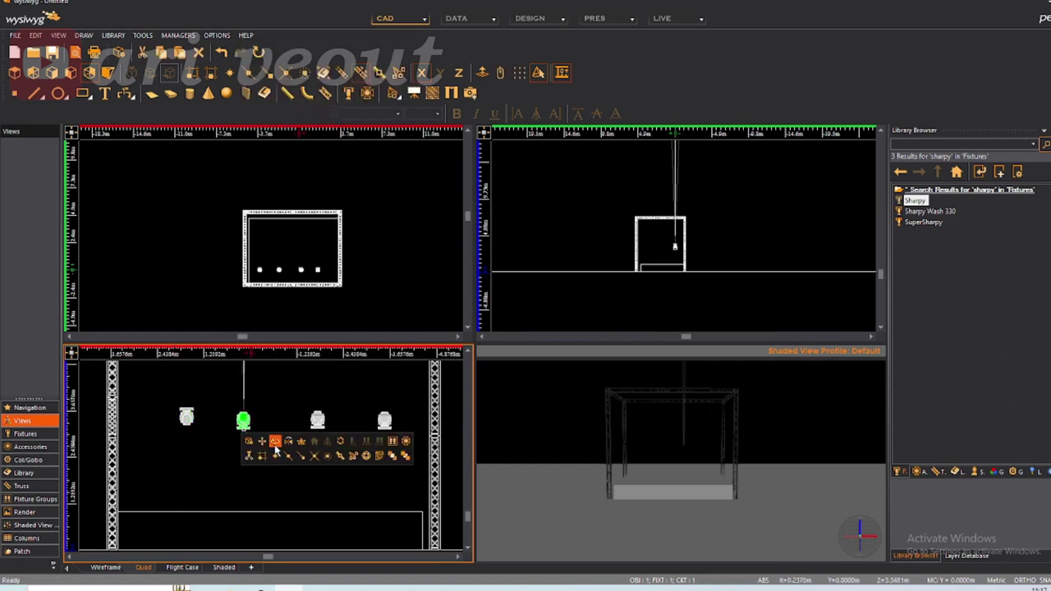
right_click(318, 423)
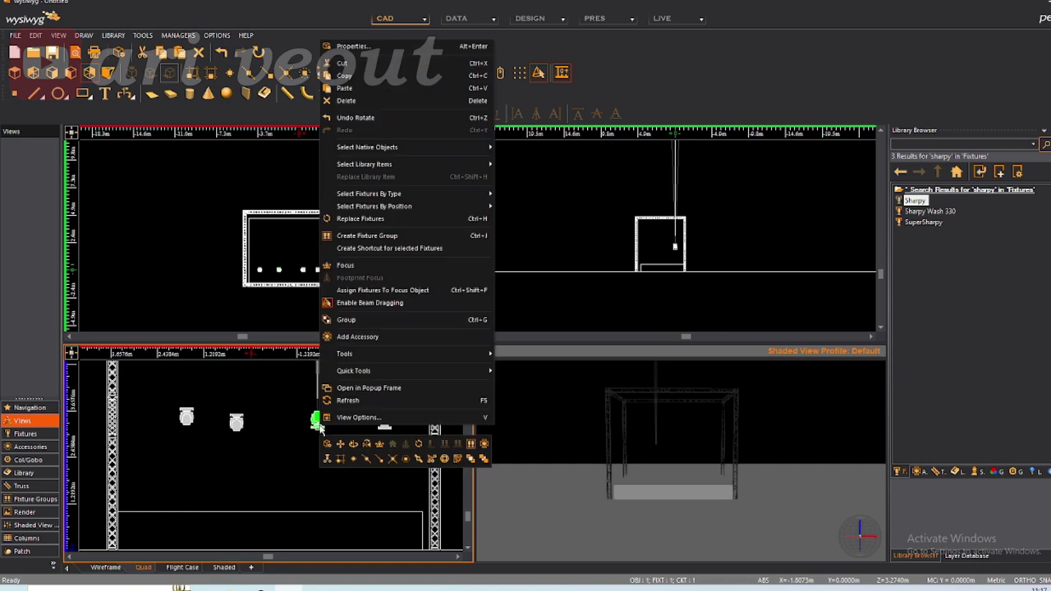
click(340, 442)
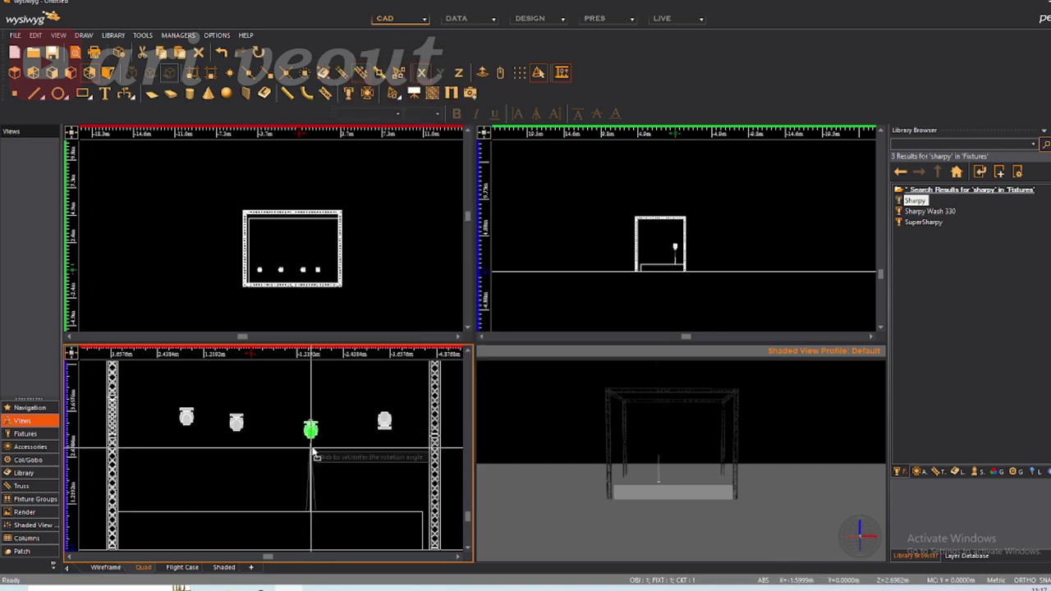
right_click(385, 431)
click(415, 446)
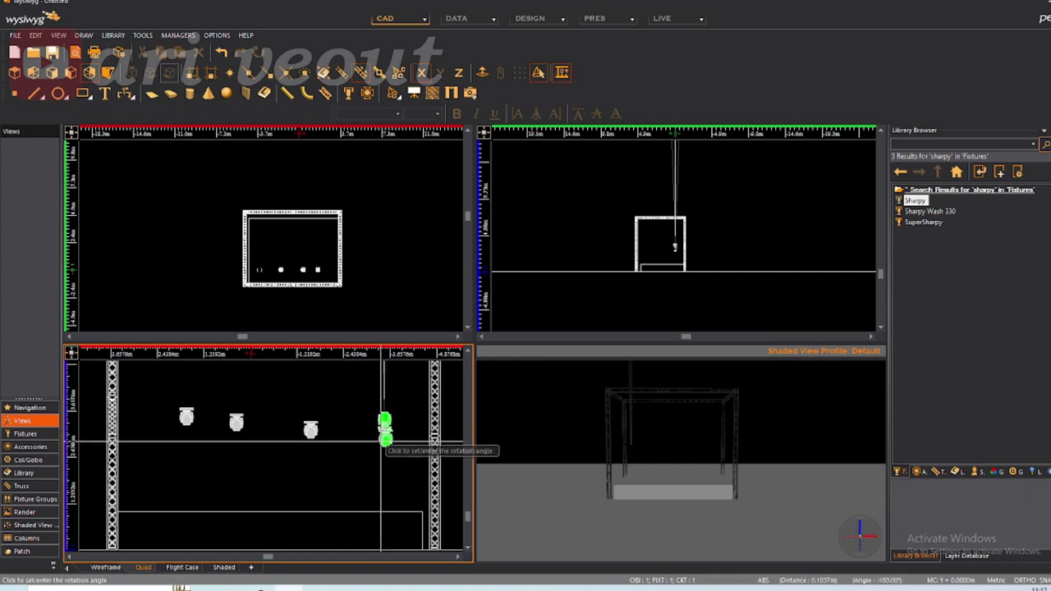
click(383, 429)
Enable movement along Z and raise the leftmost Sharpy in the front view to near the top truss
scroll(339, 432, down, 5)
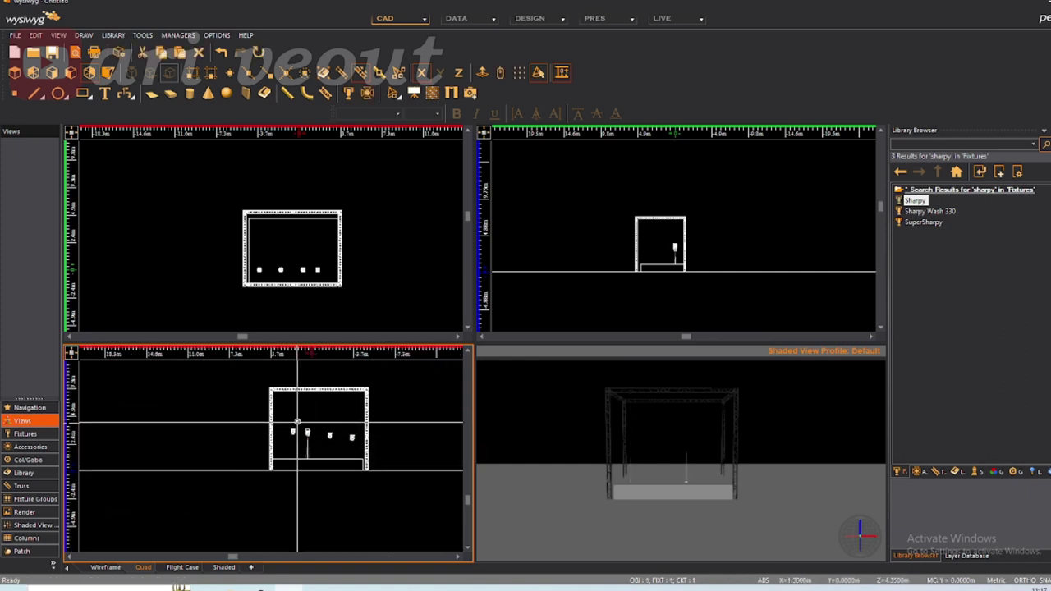
scroll(298, 431, up, 5)
click(268, 470)
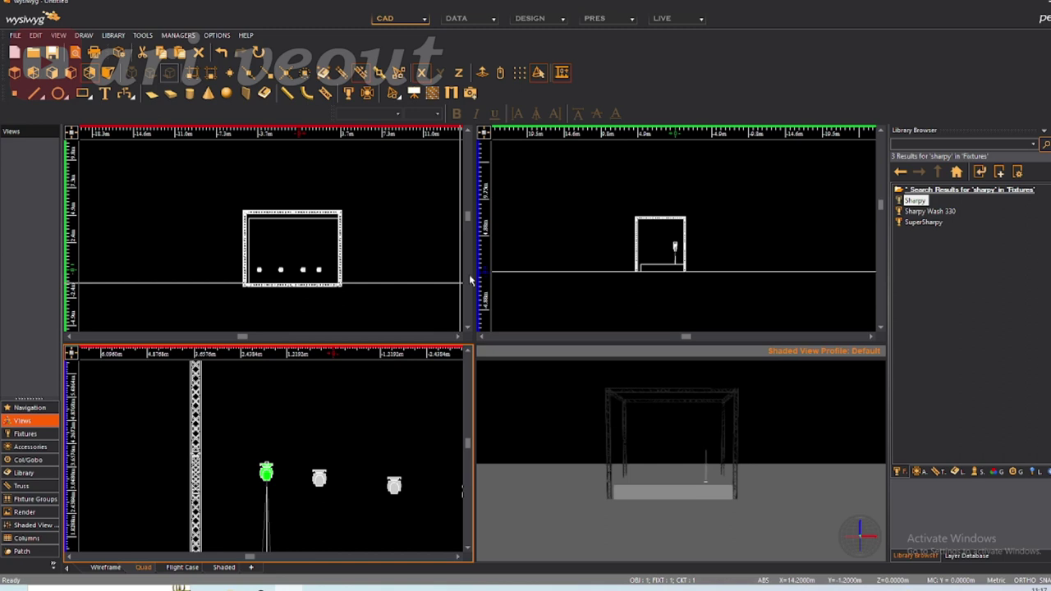
click(458, 72)
drag(266, 471, 265, 368)
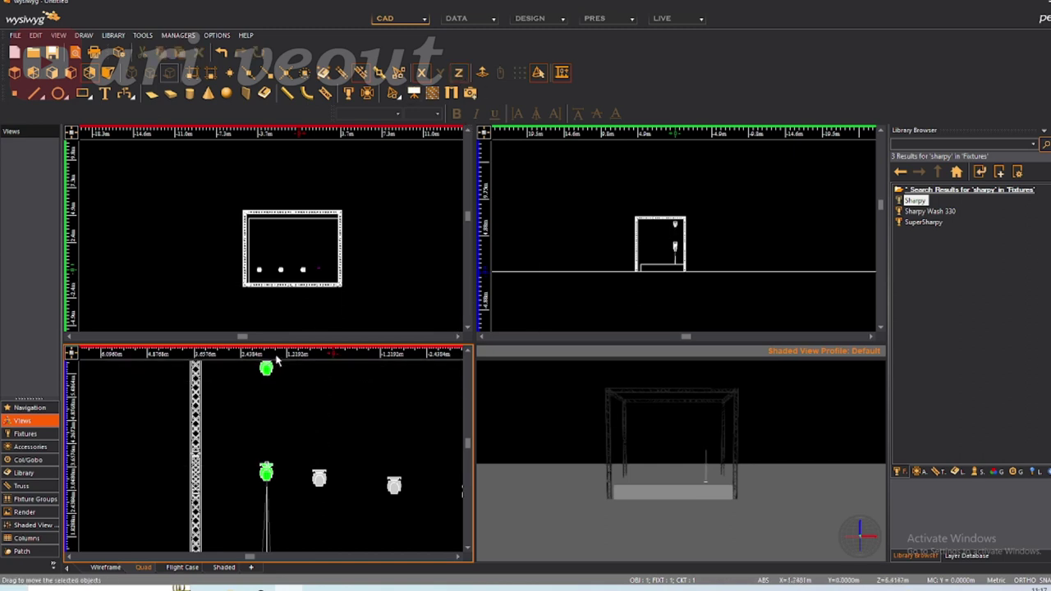
scroll(237, 458, down, 3)
scroll(237, 458, down, 3)
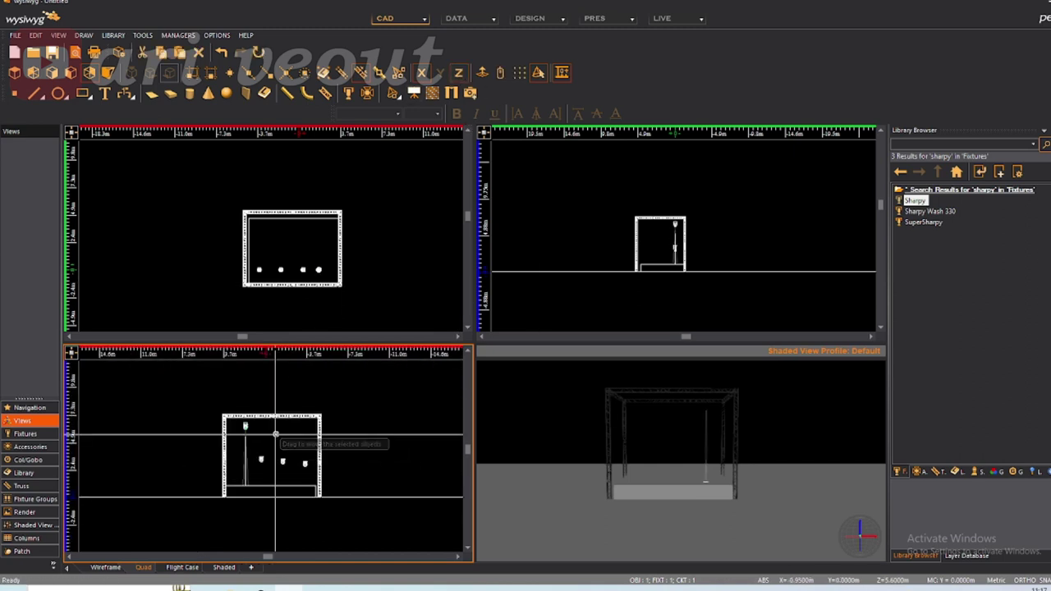
Position the raised Sharpy directly beneath the back top truss, against its underside
scroll(235, 431, up, 5)
scroll(321, 303, up, 4)
drag(323, 253, 324, 145)
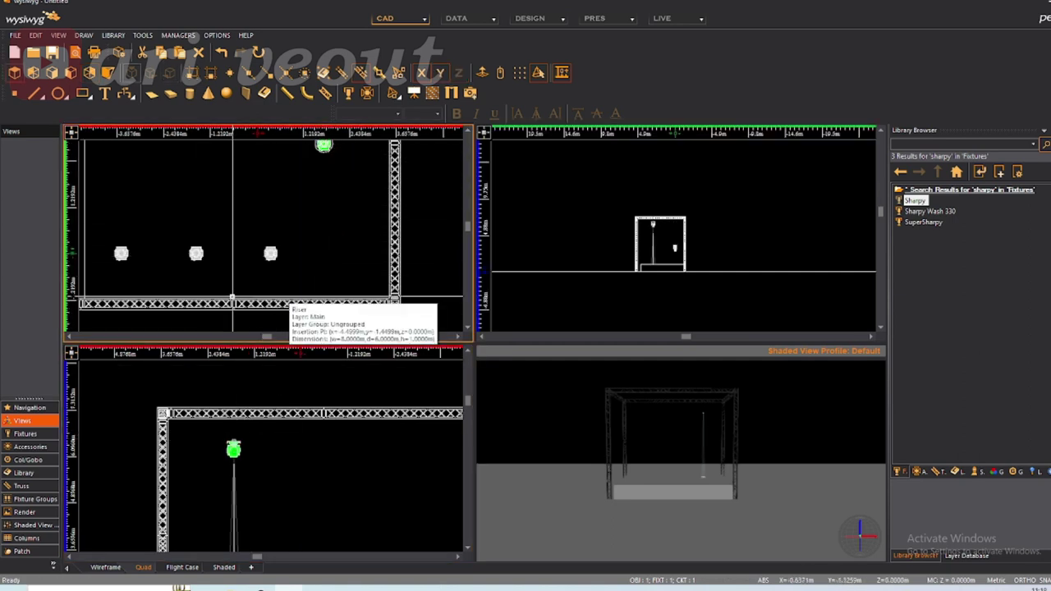
scroll(274, 229, down, 3)
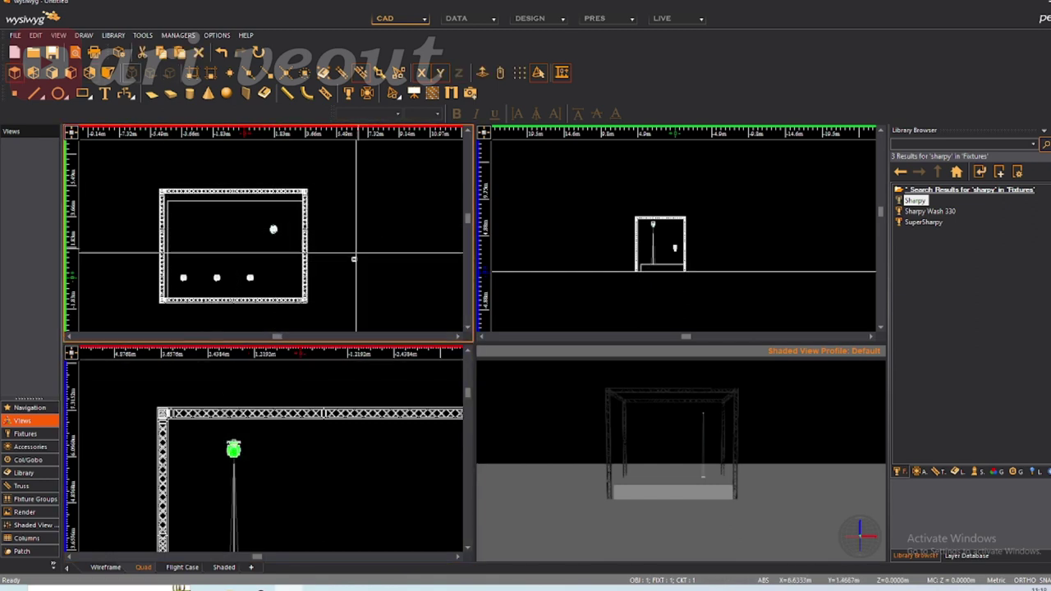
drag(235, 448, 235, 426)
scroll(666, 186, up, 5)
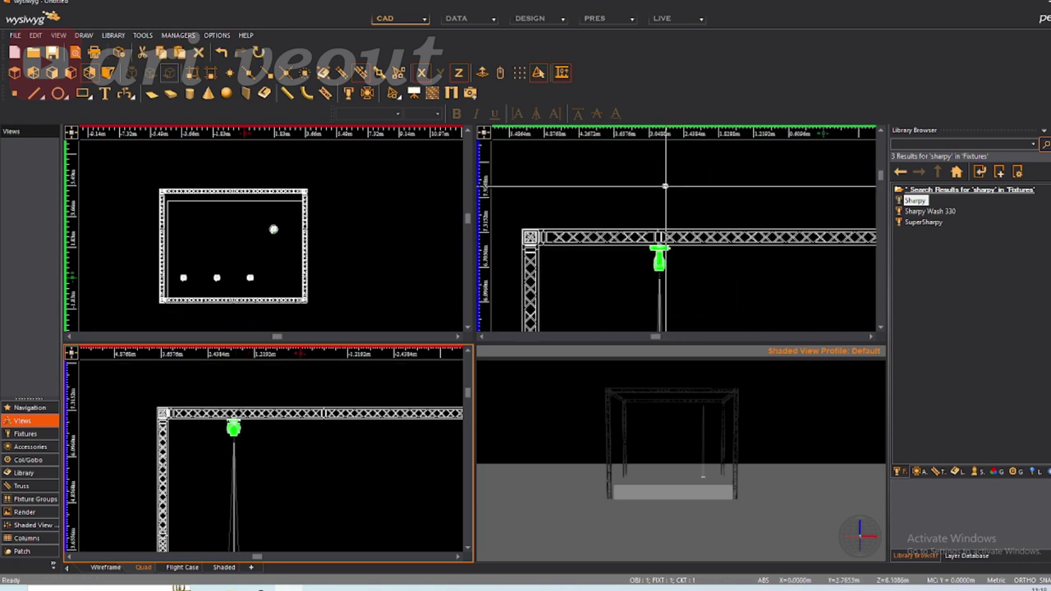
drag(660, 260, 532, 265)
Raise the other three Sharpy fixtures to just below the top truss and shift the first one slightly toward its tower
scroll(201, 431, down, 3)
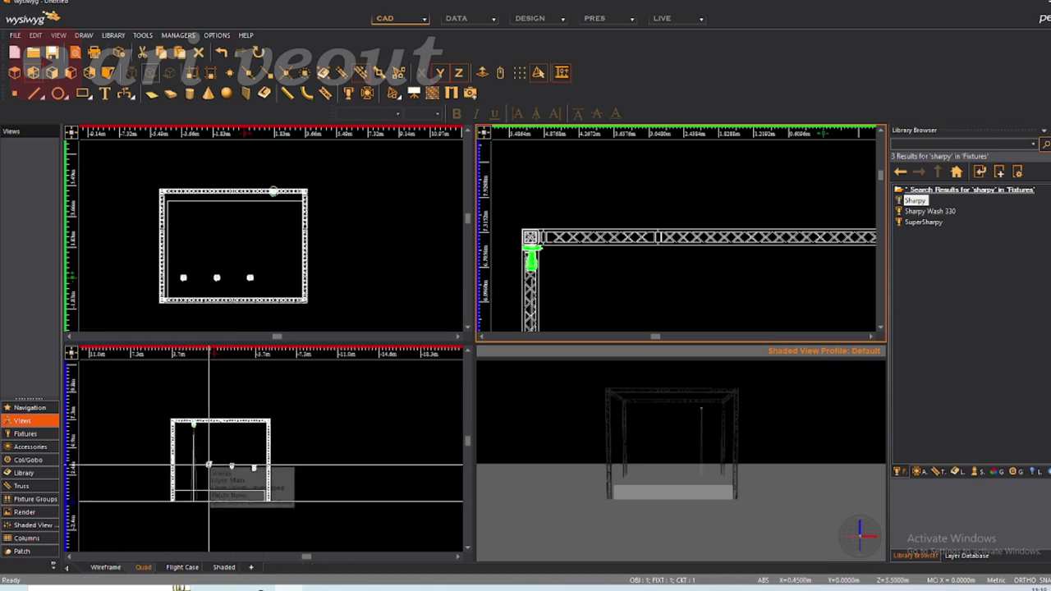
scroll(210, 465, up, 4)
drag(208, 466, 211, 374)
scroll(205, 439, down, 3)
drag(205, 444, 206, 428)
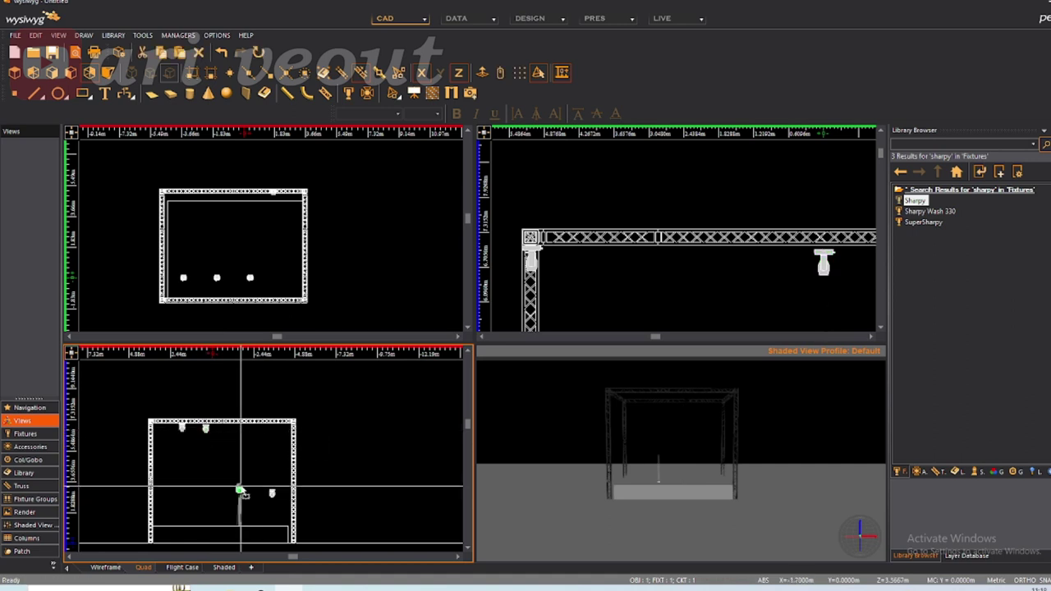
drag(241, 493, 243, 433)
drag(275, 496, 273, 431)
scroll(164, 422, up, 3)
click(208, 435)
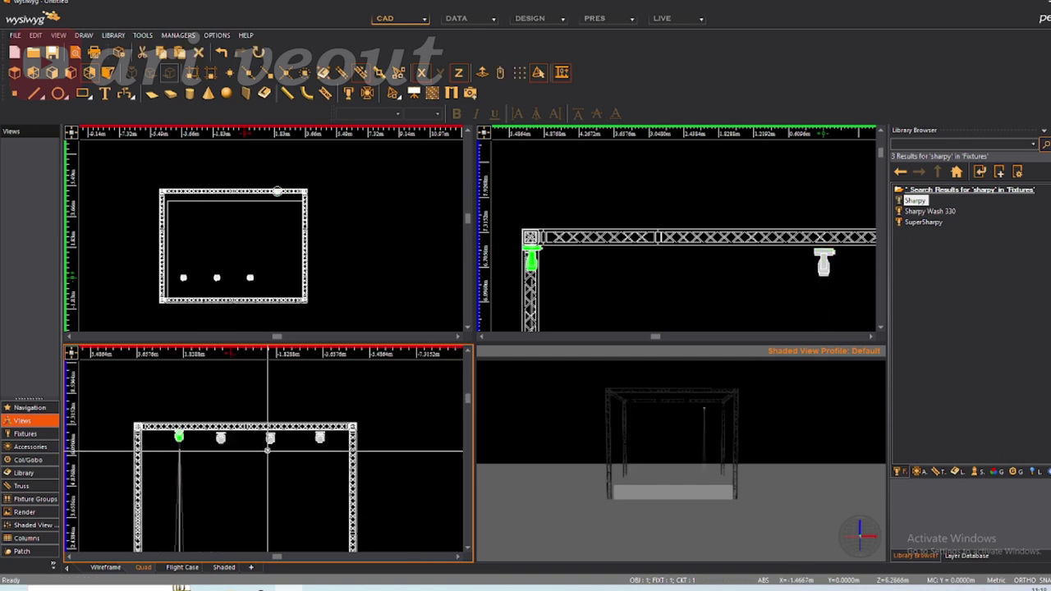
Nudge the three remaining Sharpy fixtures up against the underside of the top truss in the front view
shift+scroll(277, 437, right, 2)
click(274, 432)
click(198, 432)
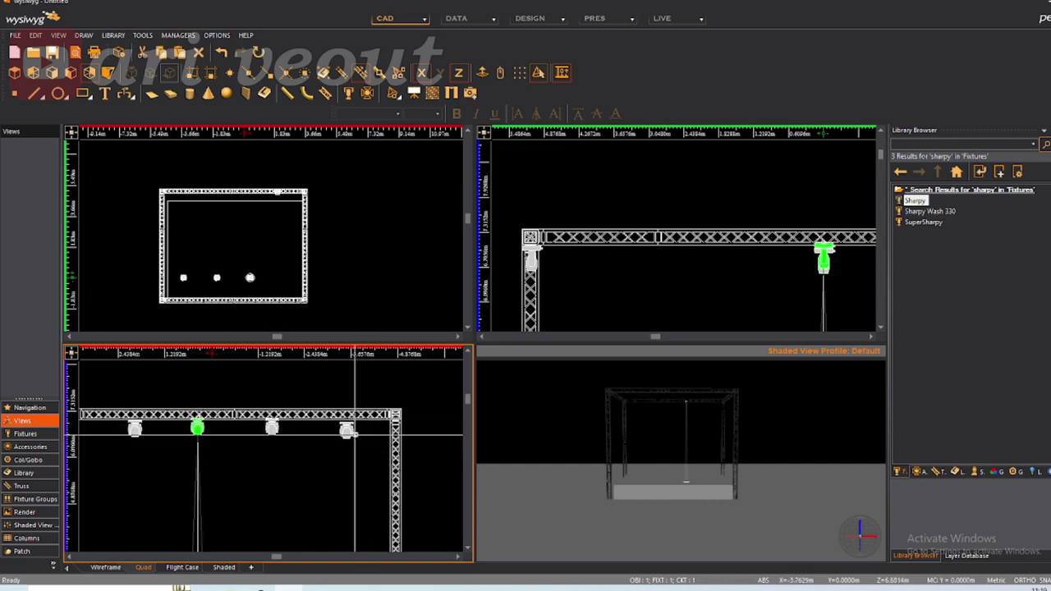
click(347, 430)
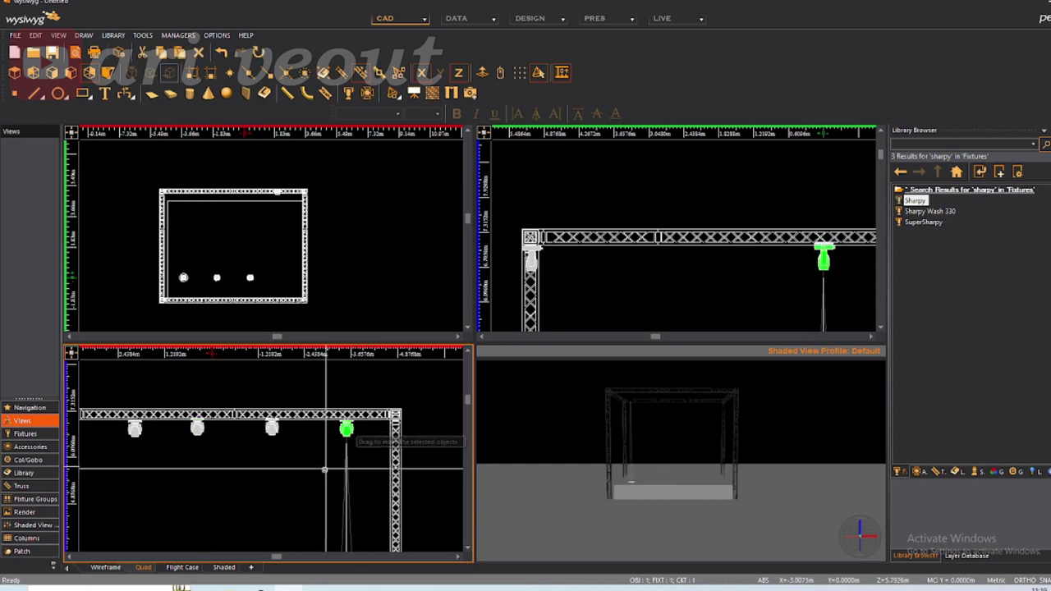
Move the three forward Sharpy fixtures back in the side view until they line up under the back top truss
click(533, 256)
click(825, 259)
drag(831, 266, 538, 266)
click(751, 277)
scroll(566, 284, down, 3)
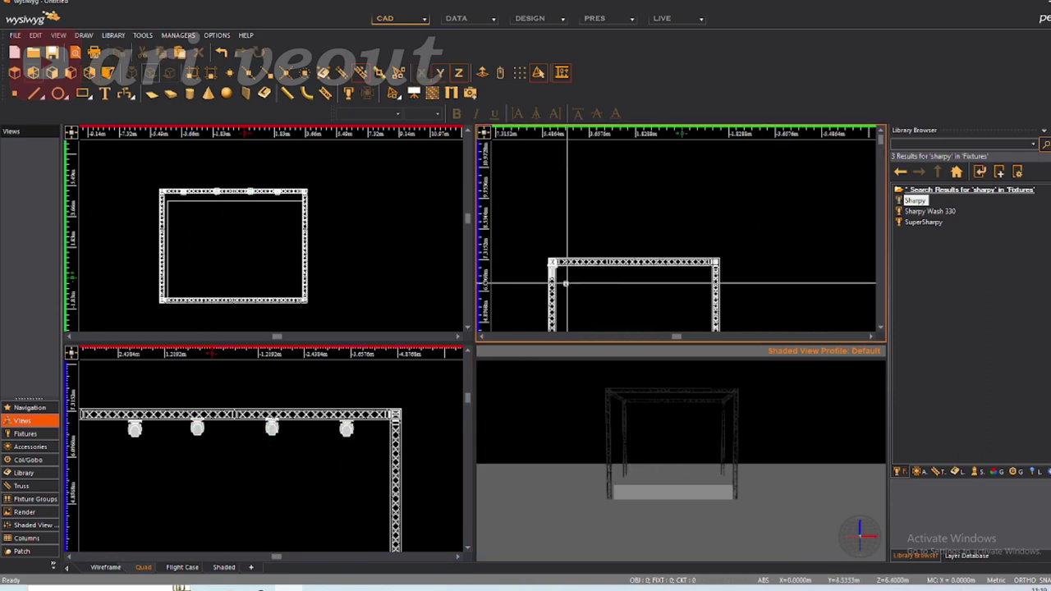
scroll(263, 457, down, 3)
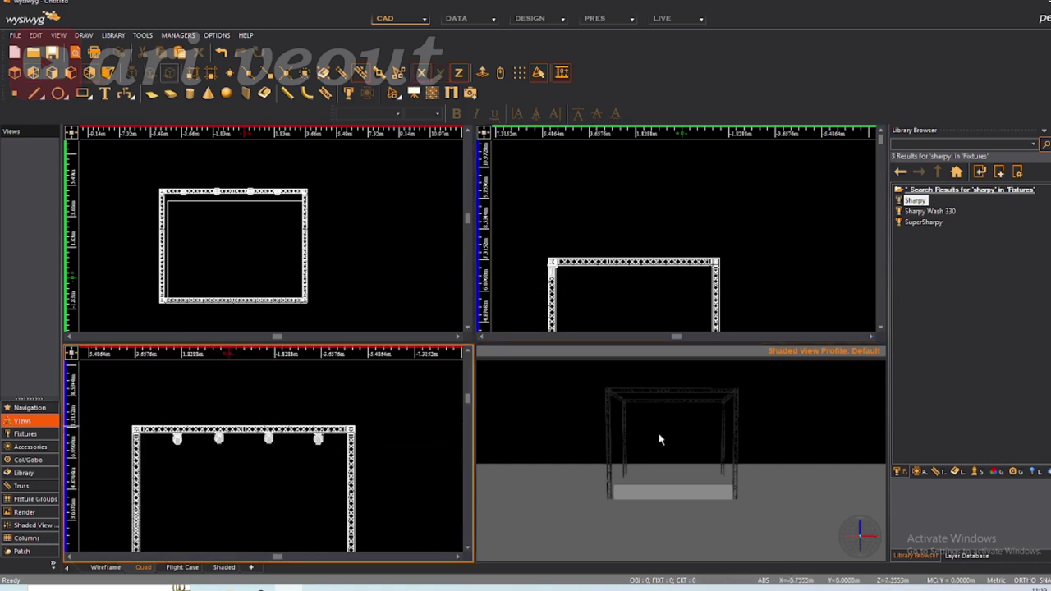
Select all four Sharpy fixtures and open the shaded view in a maximized popup frame
click(318, 439)
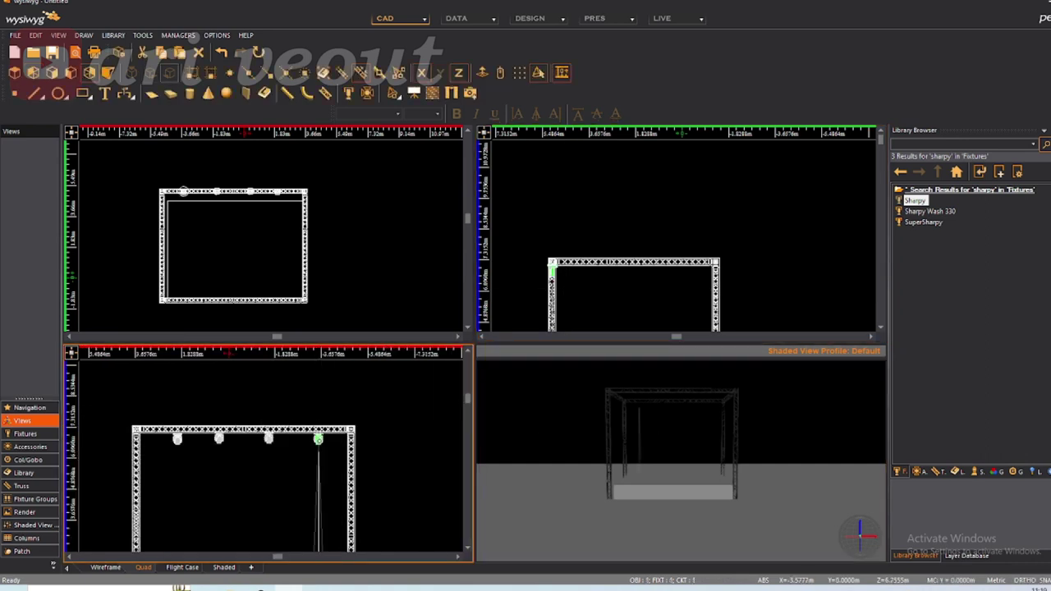
click(269, 439)
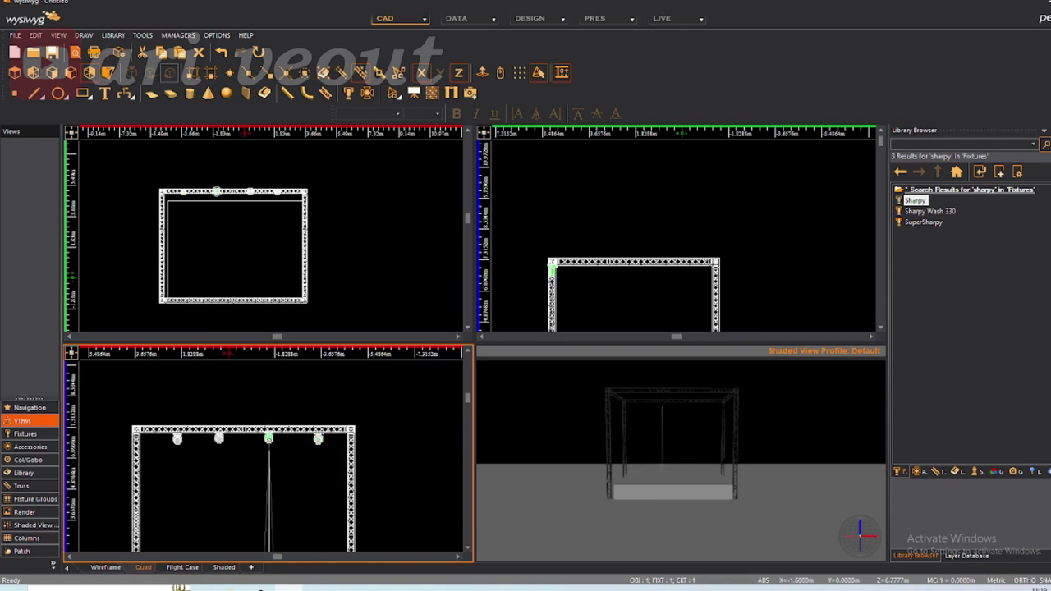
ctrl+click(318, 440)
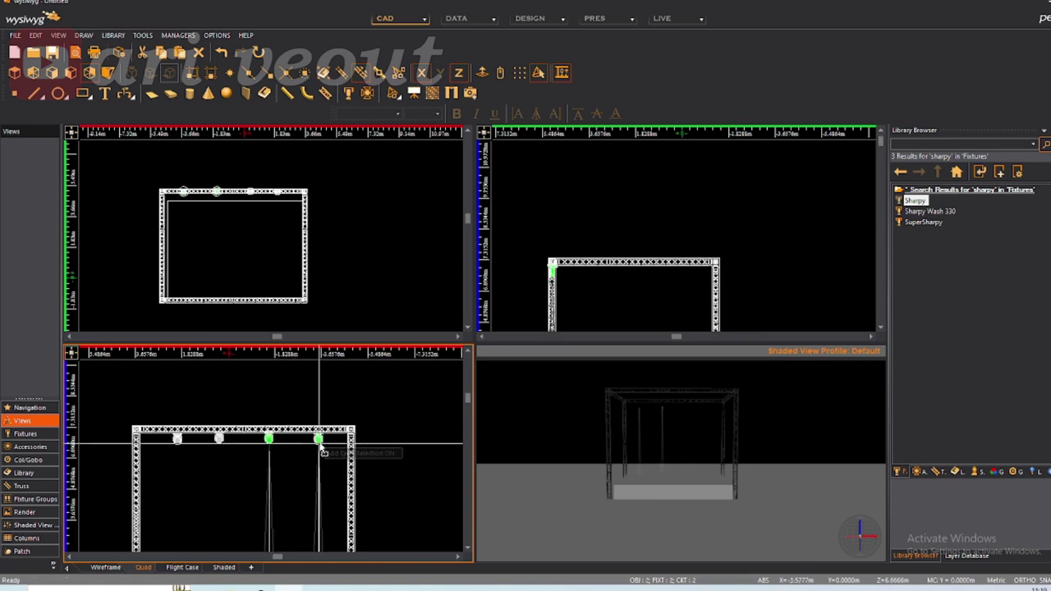
ctrl+click(219, 440)
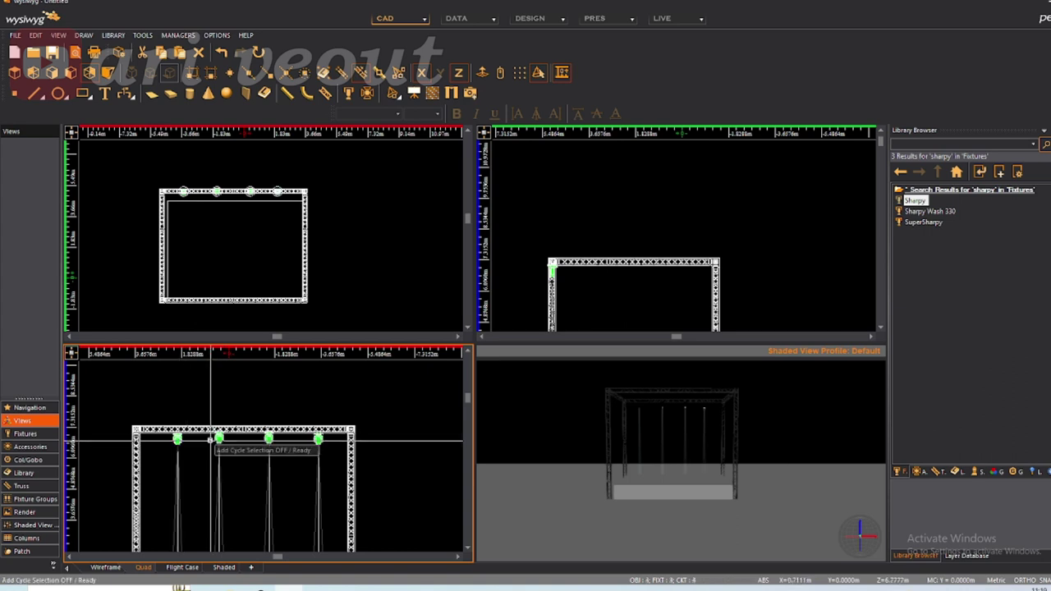
right_click(572, 408)
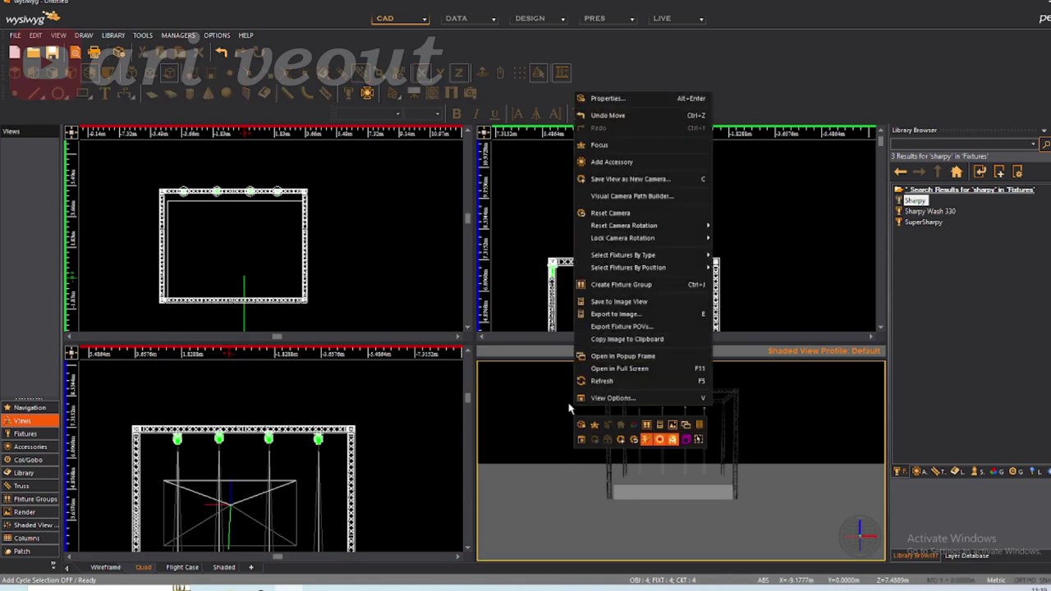
click(625, 360)
click(645, 217)
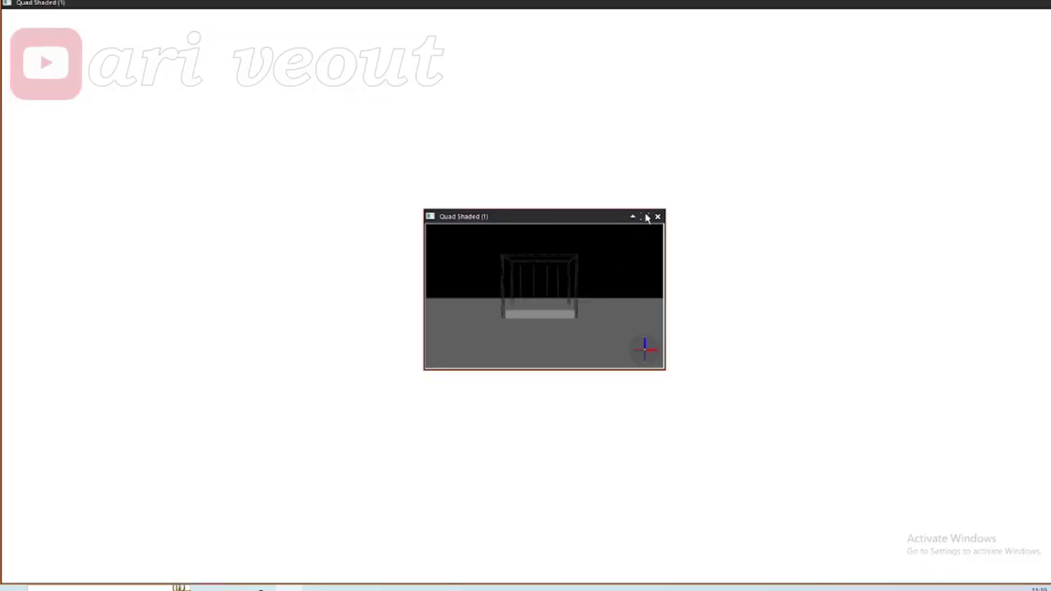
Set the ambient light to 5 in the shaded view's simulation options
right_click(454, 284)
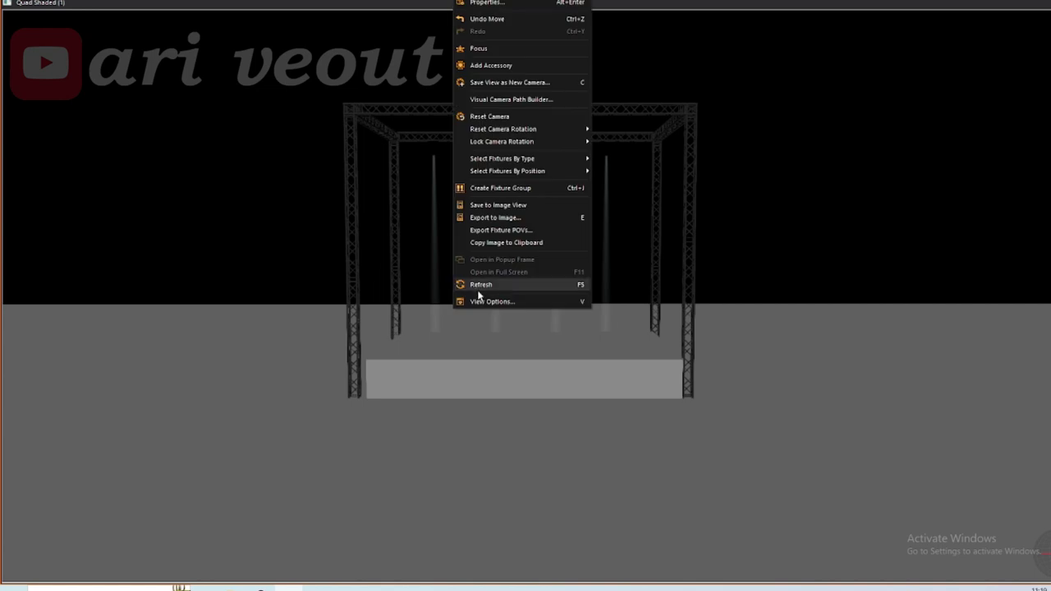
click(492, 302)
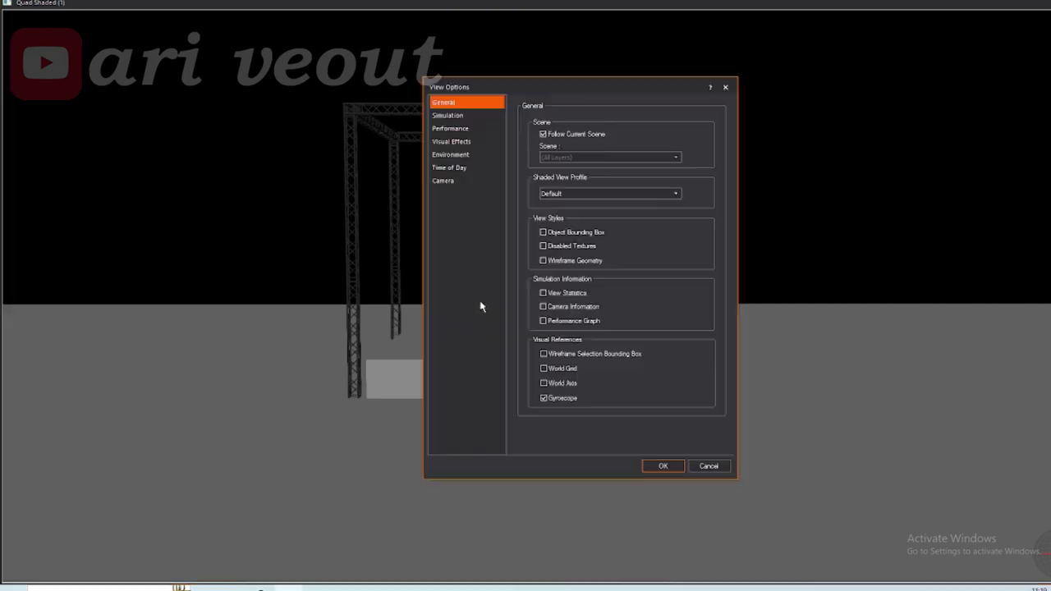
click(472, 117)
drag(561, 137, 545, 138)
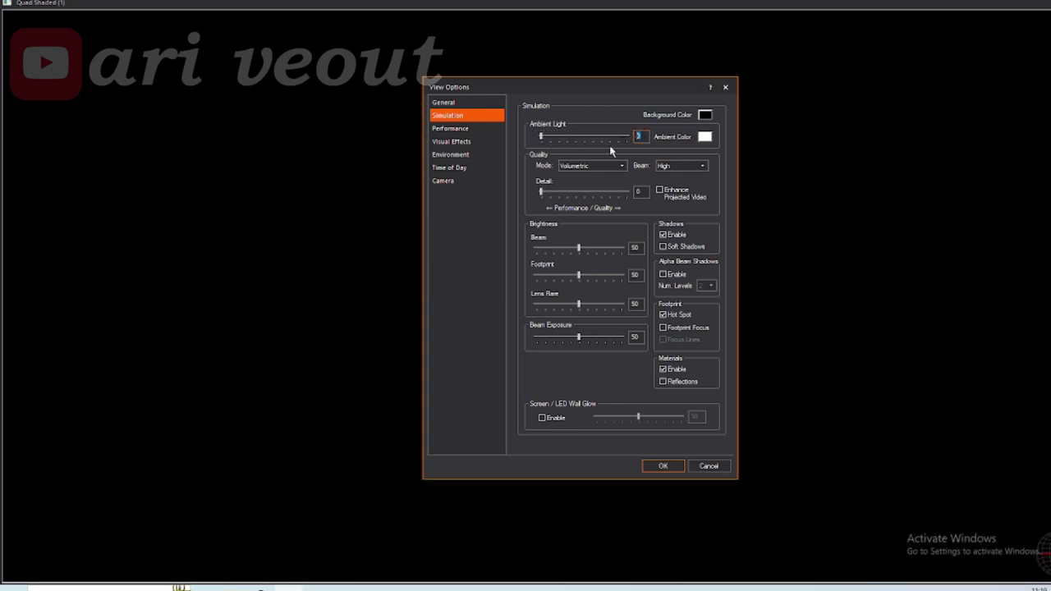
text(5)
click(657, 465)
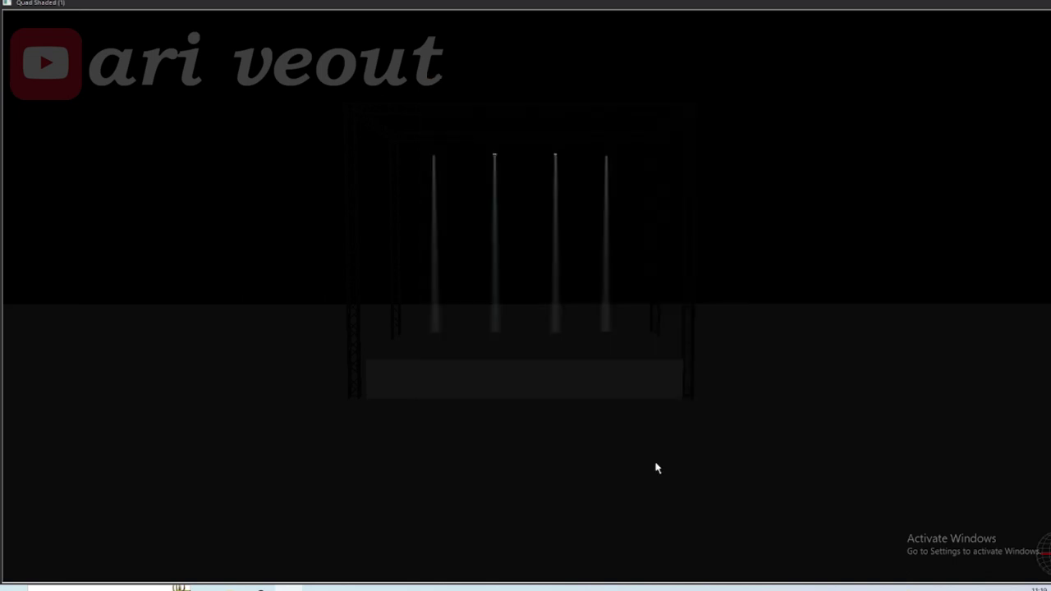
Examine the four Sharpy beams in the popup shaded view, return to the quad layout and deselect the fixtures
mouse_move(641, 404)
mouse_down()
mouse_move(635, 380)
mouse_move(629, 406)
mouse_move(629, 395)
mouse_up()
scroll(632, 407, down, 2)
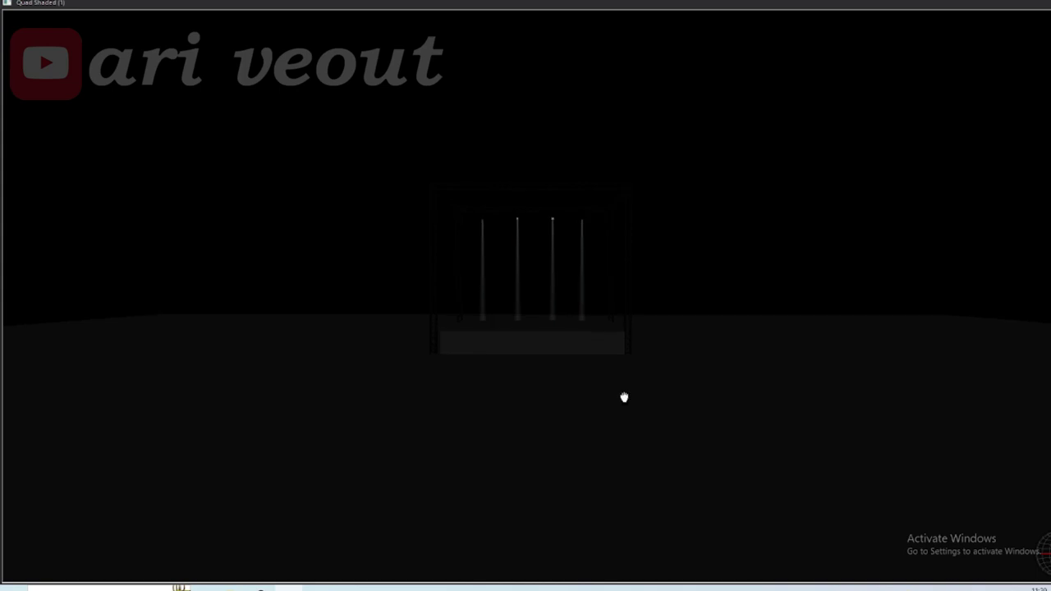
middle_drag(624, 397, 620, 393)
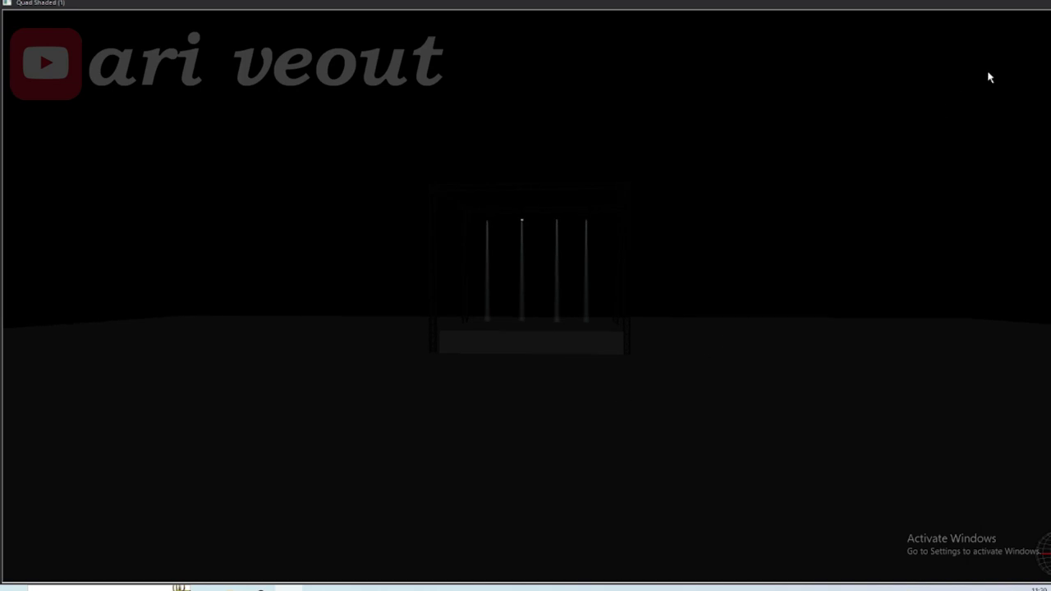
key(Escape)
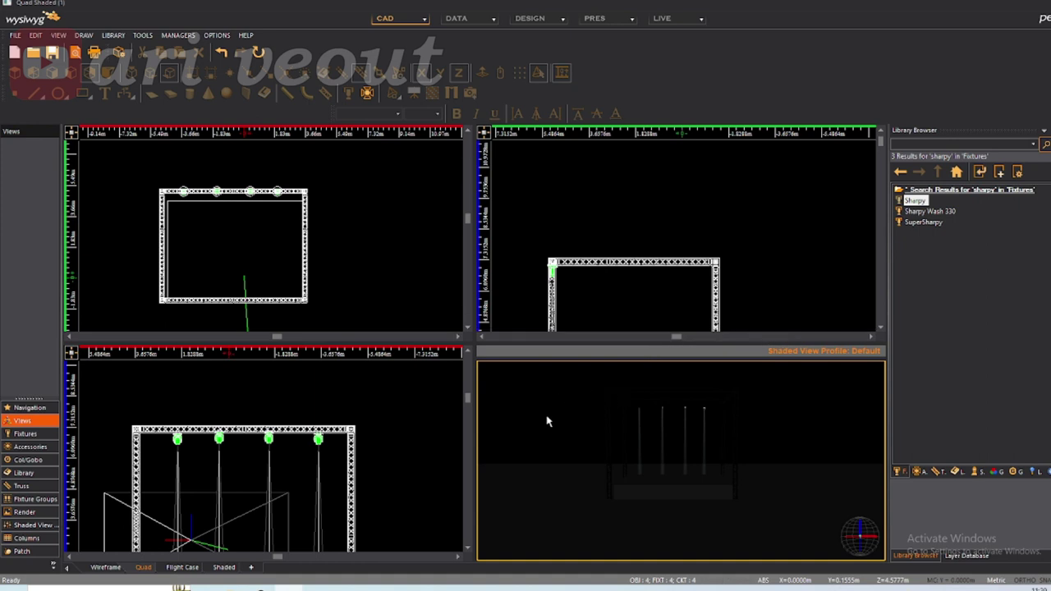
click(521, 282)
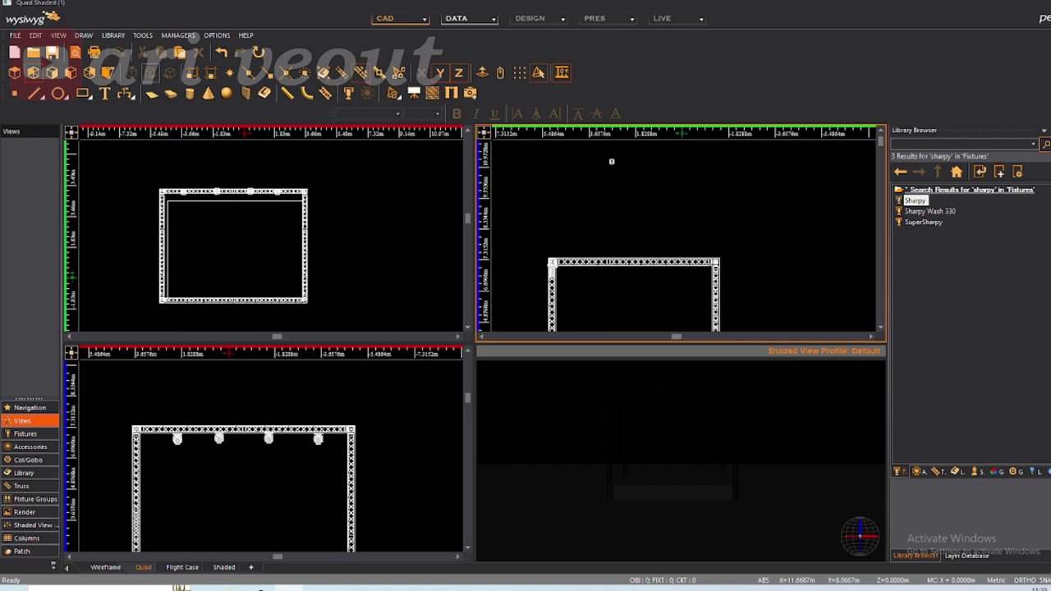
Set up the Quick Fixture Tool in the Data mode's patch view to patch from offset 1 of the DMX universe with auto increment
key(ctrl+2)
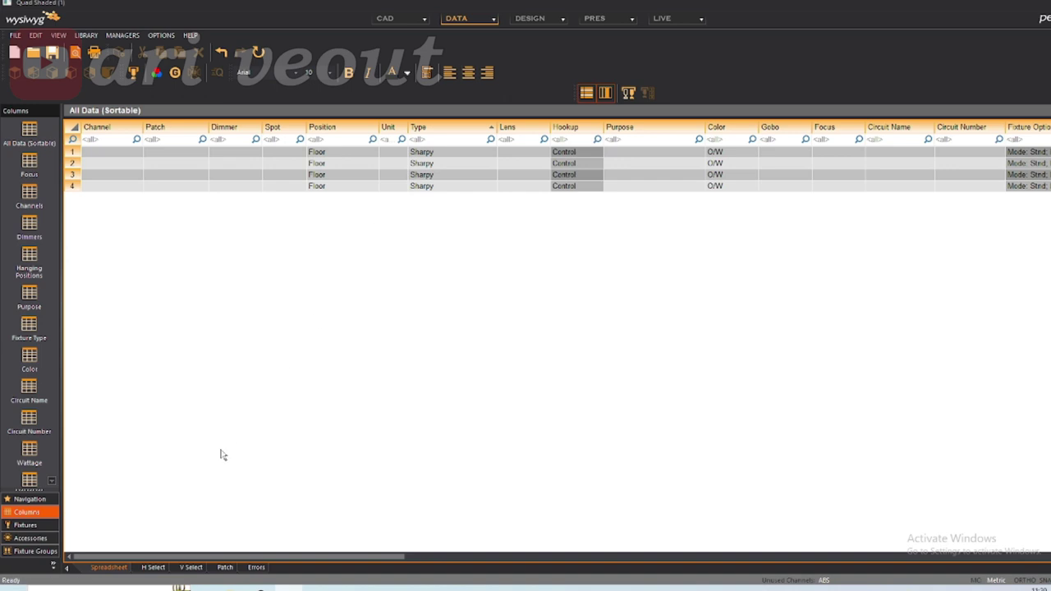
click(223, 568)
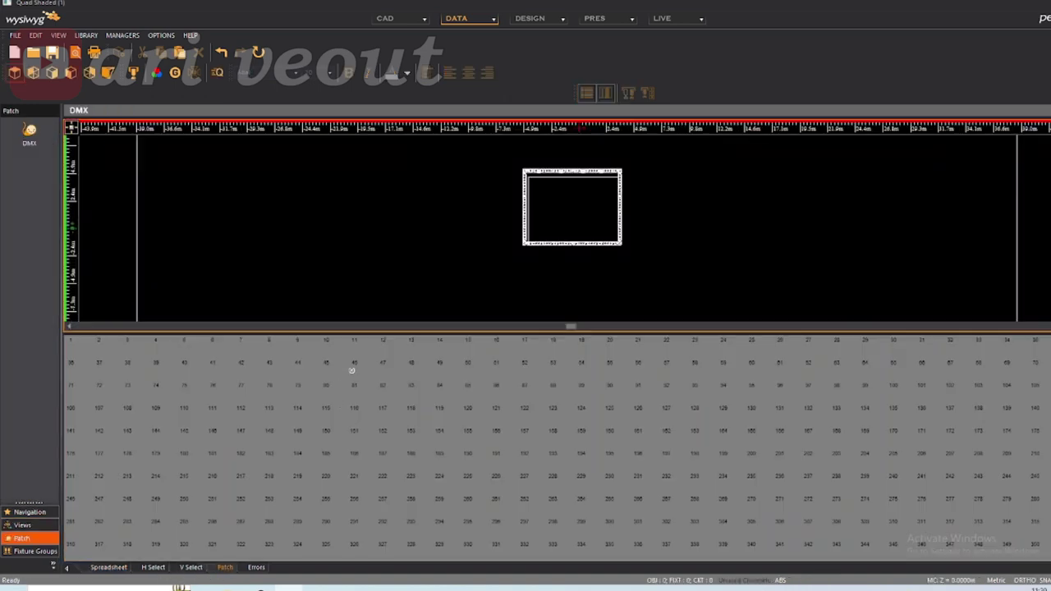
click(217, 73)
click(439, 217)
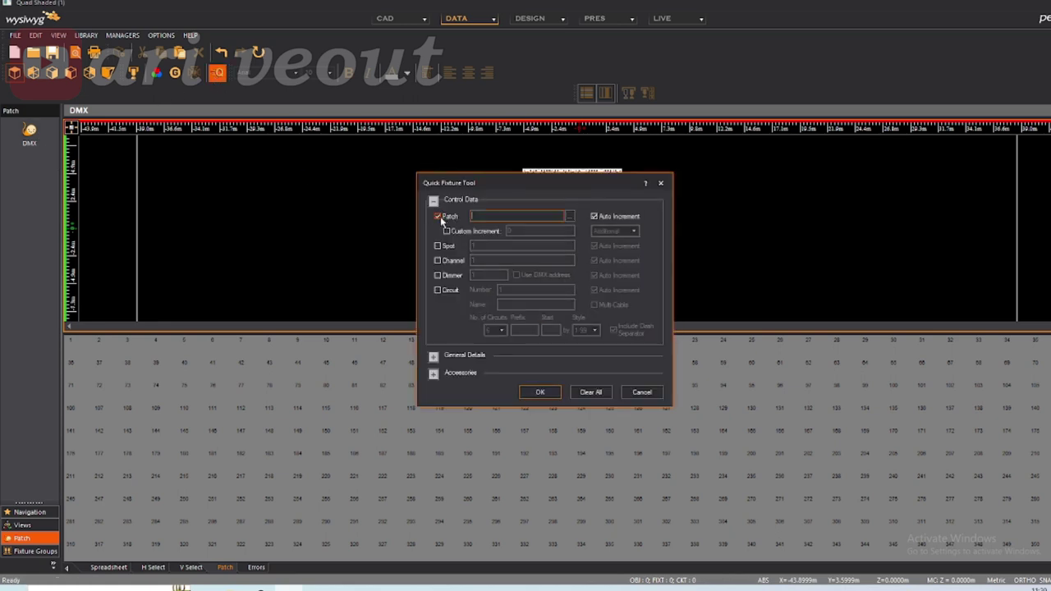
click(569, 216)
click(547, 285)
click(517, 349)
click(570, 217)
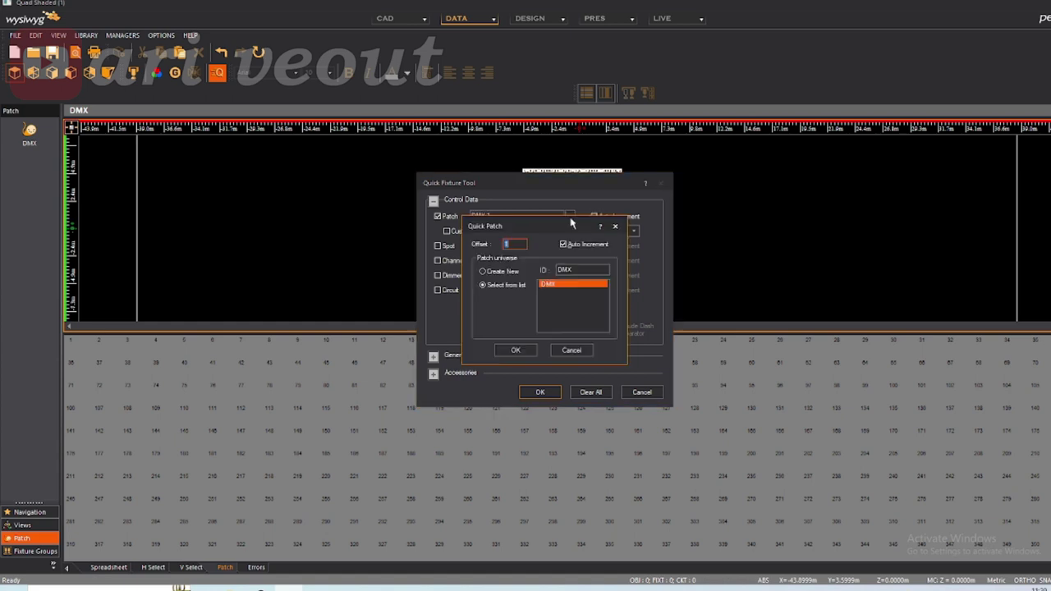
click(530, 352)
click(538, 392)
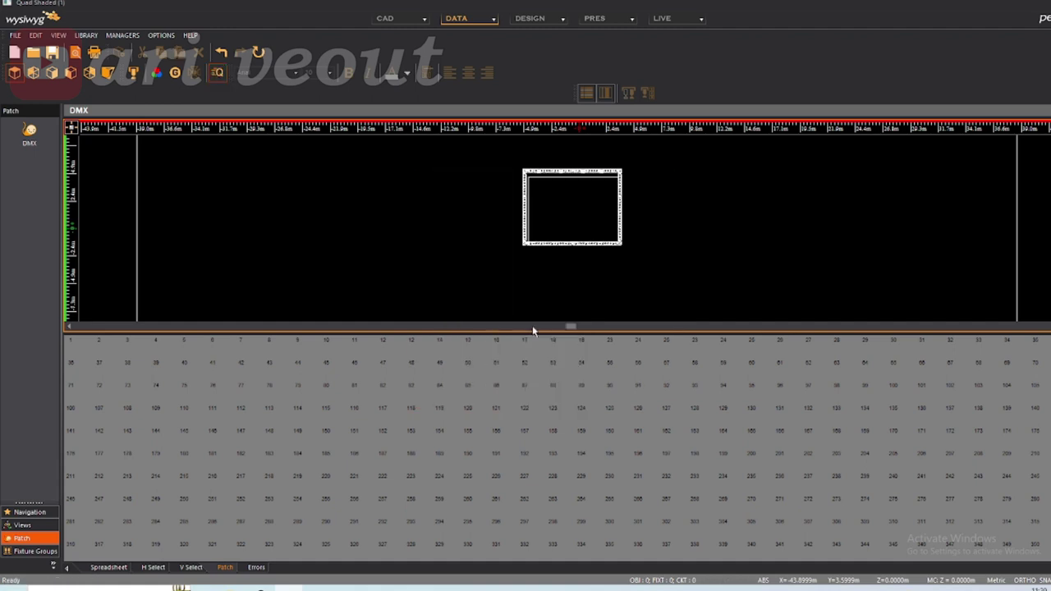
Patch the four Sharpy fixtures on the back truss in order from left to right
scroll(558, 191, up, 4)
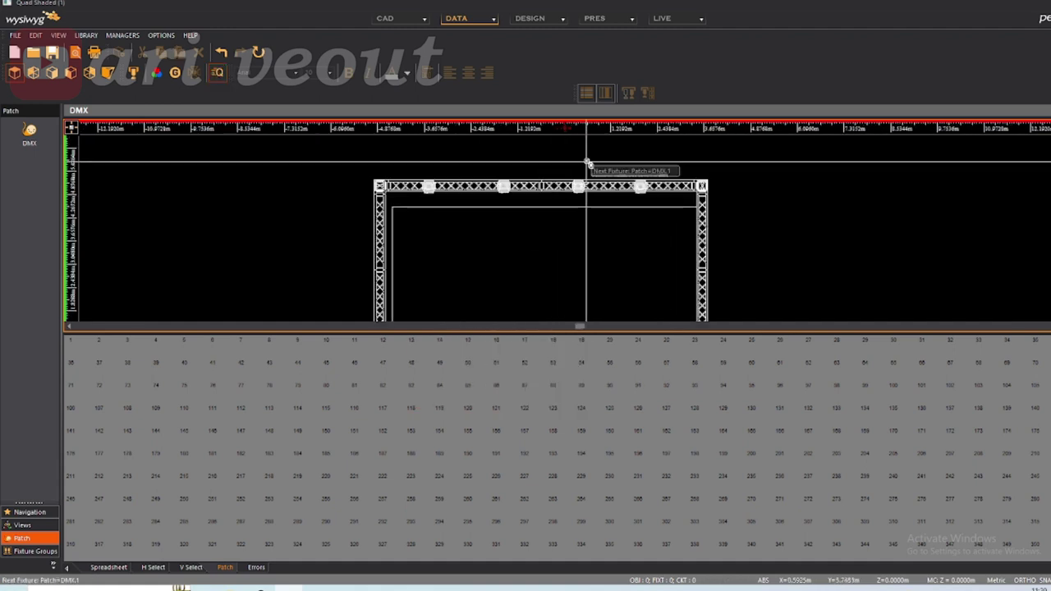
click(427, 186)
click(505, 186)
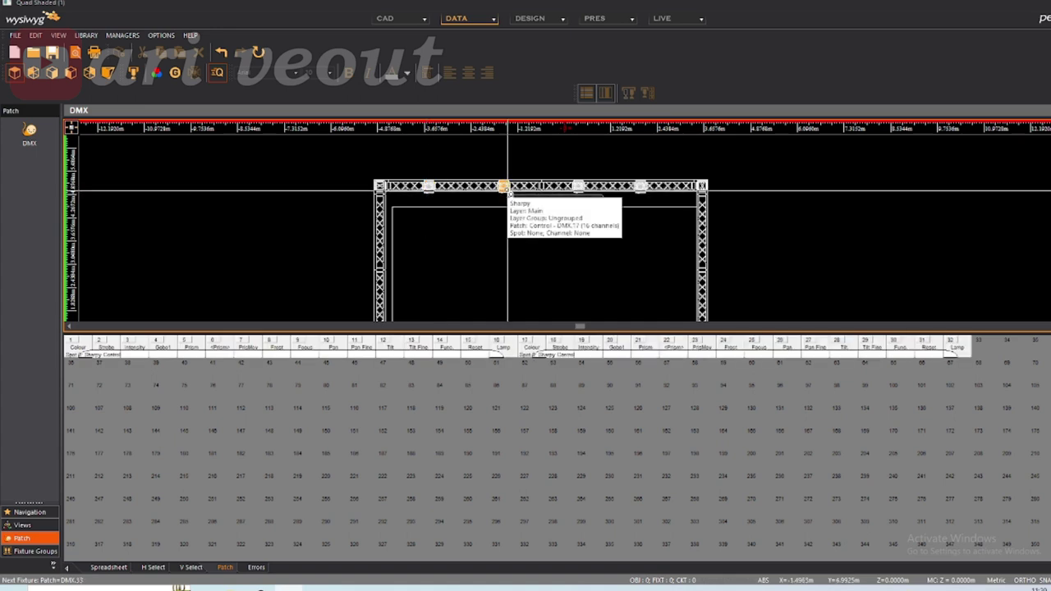
click(579, 187)
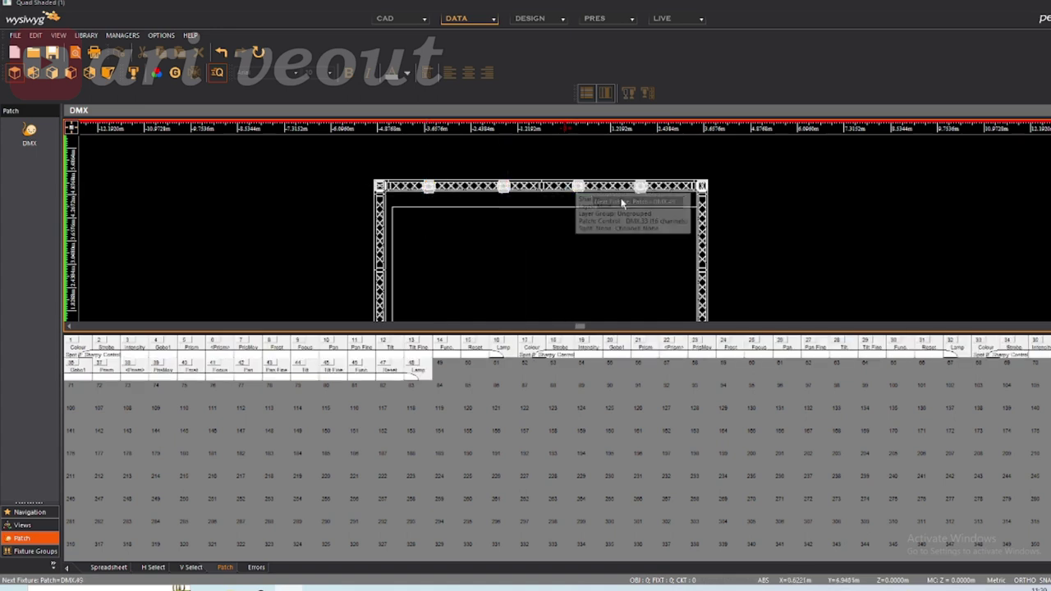
click(640, 186)
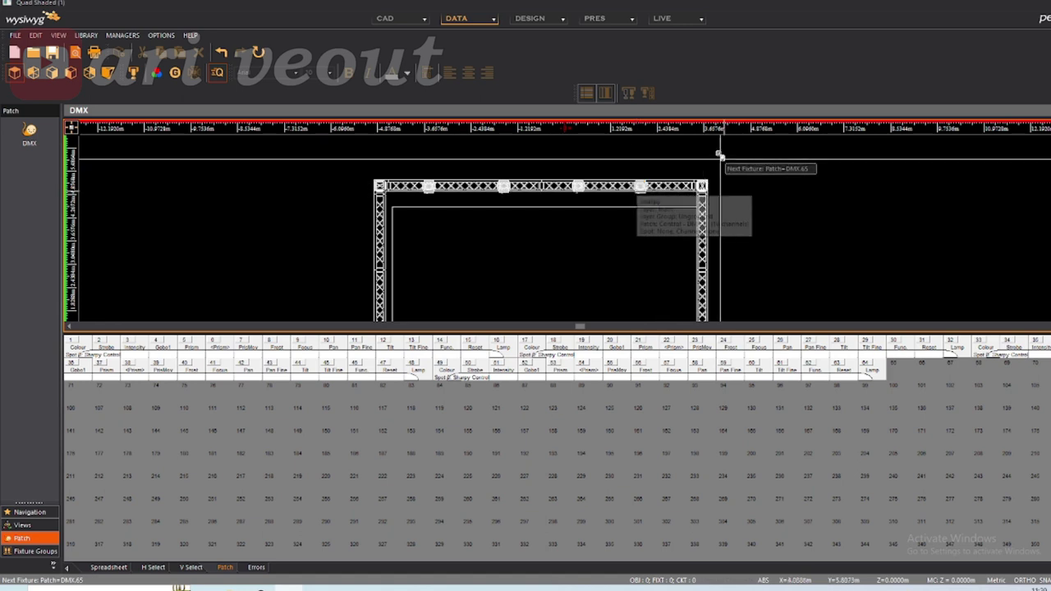
Examine the rig in the Live mode's wireframe view and return to CAD mode
click(661, 27)
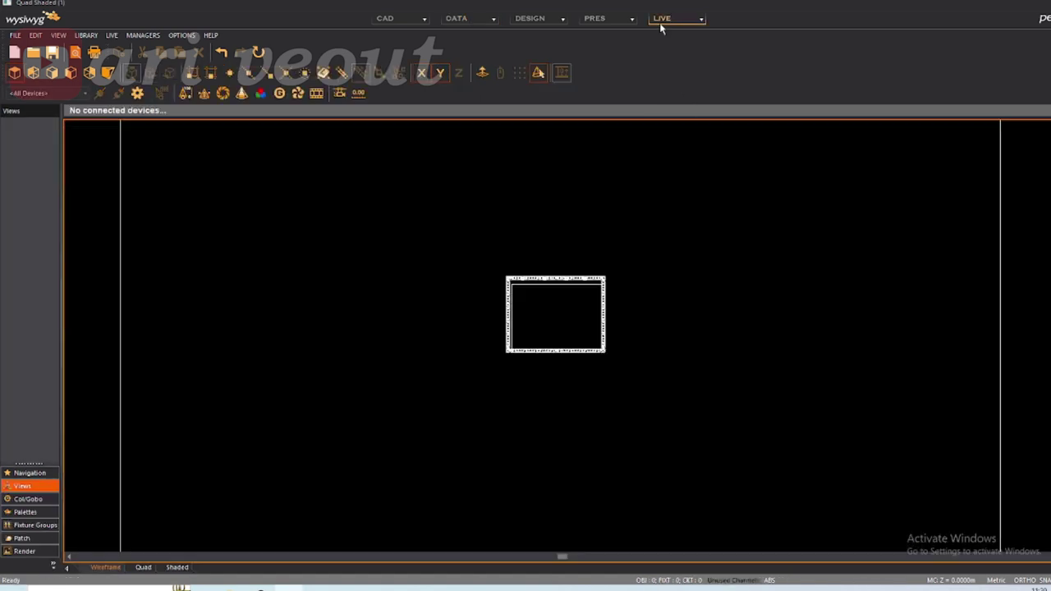
scroll(578, 246, up, 3)
scroll(576, 246, down, 1)
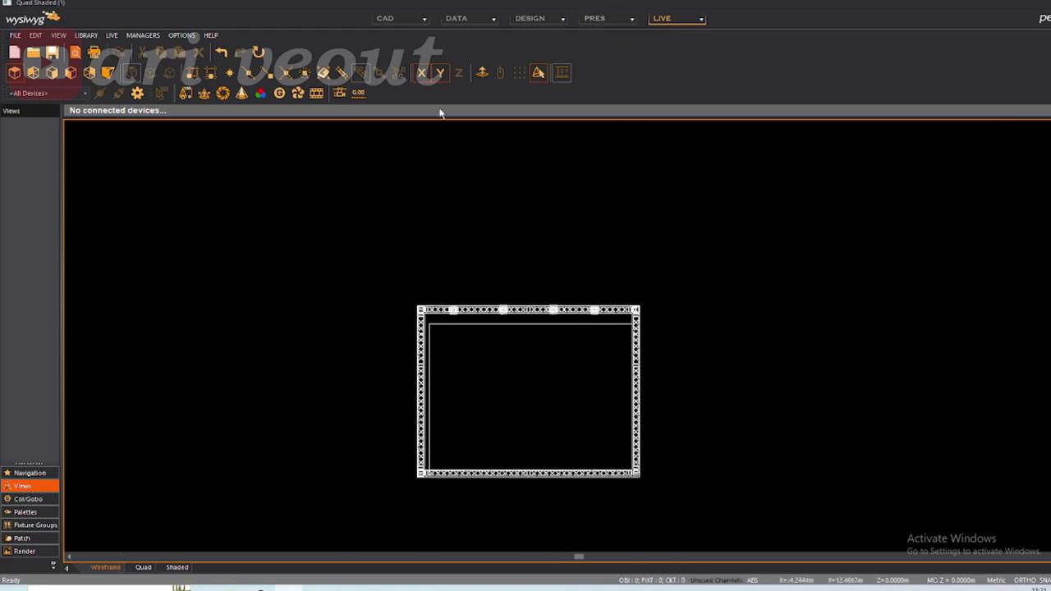
click(395, 18)
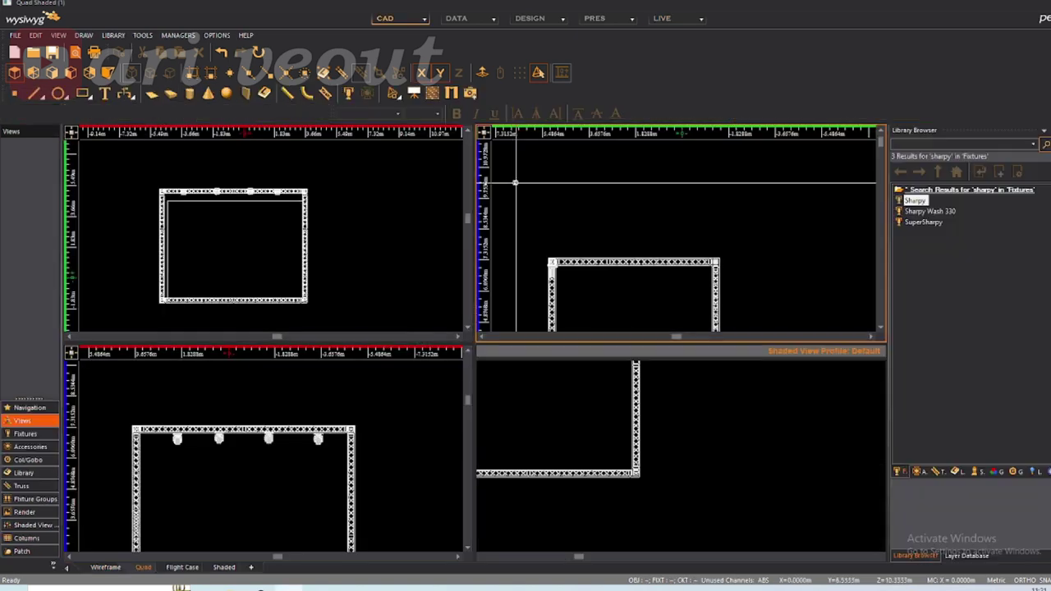
Save the project as disco in the wysiwyg folder, and close it with its changes saved
key(ctrl+s)
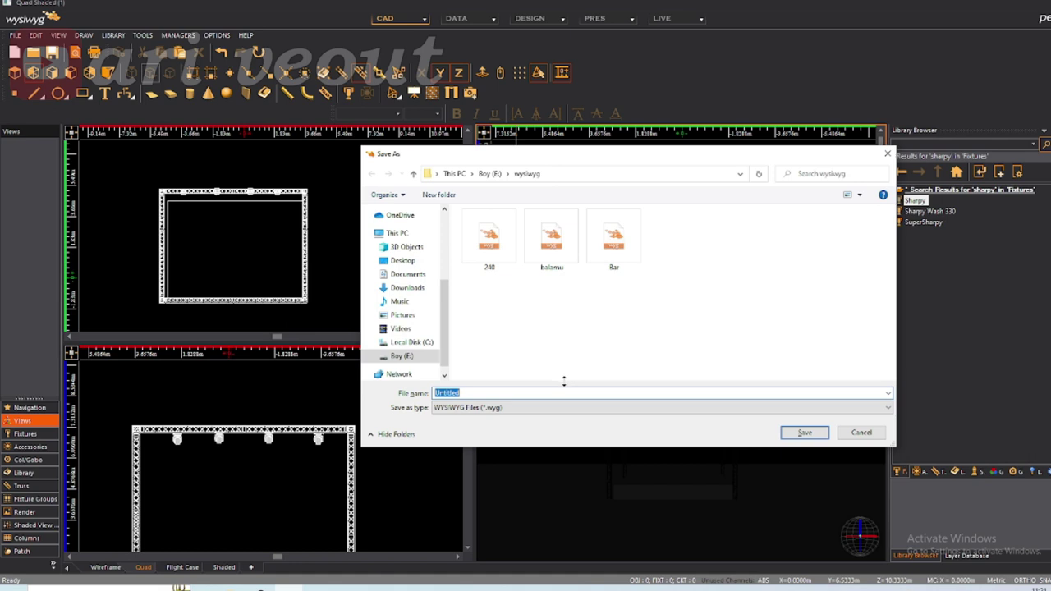
text(sl)
click(801, 433)
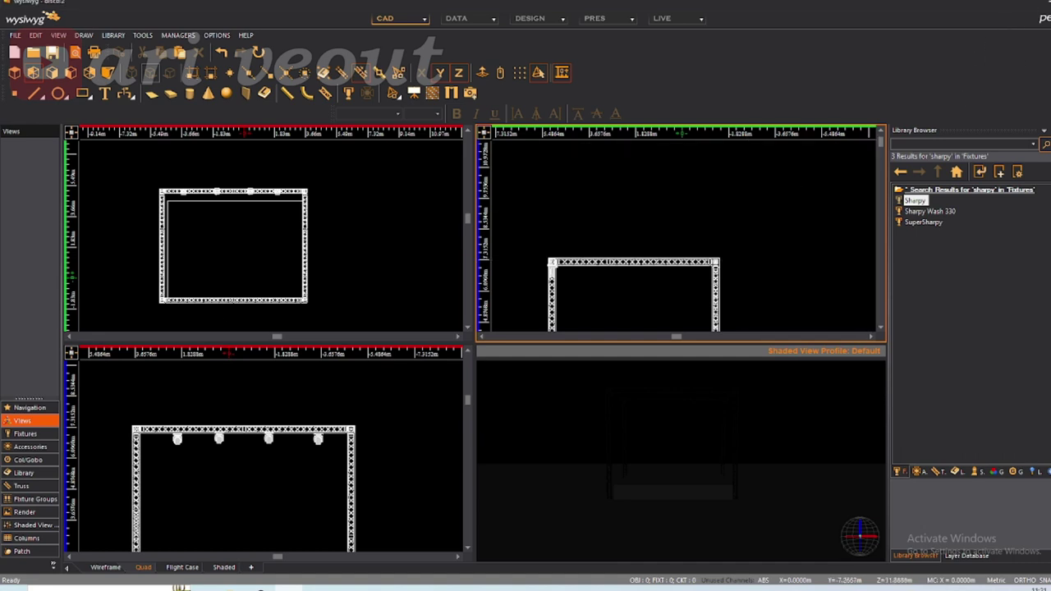
key(ctrl+n)
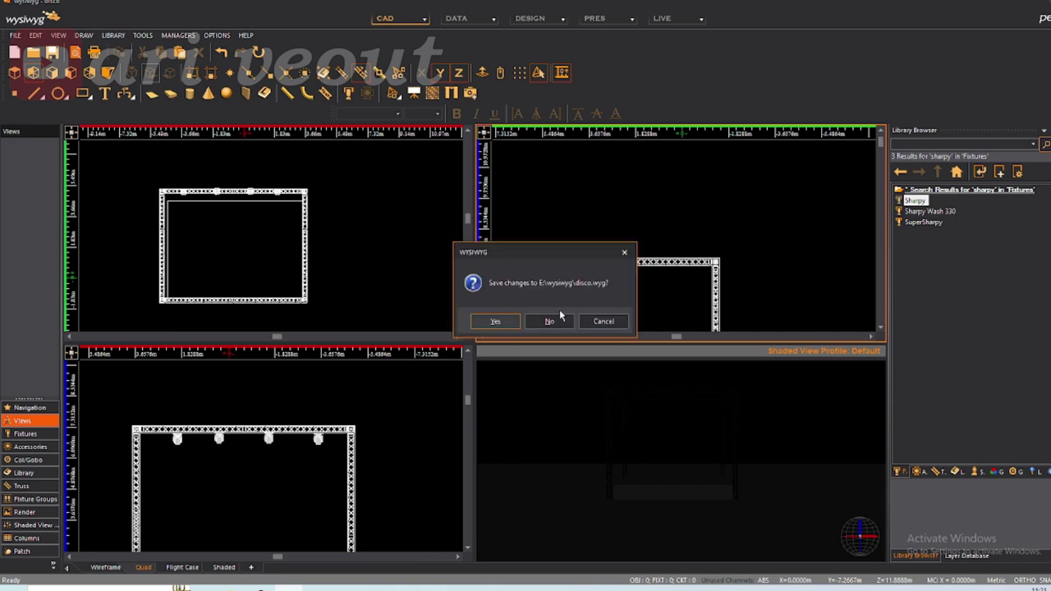
click(500, 320)
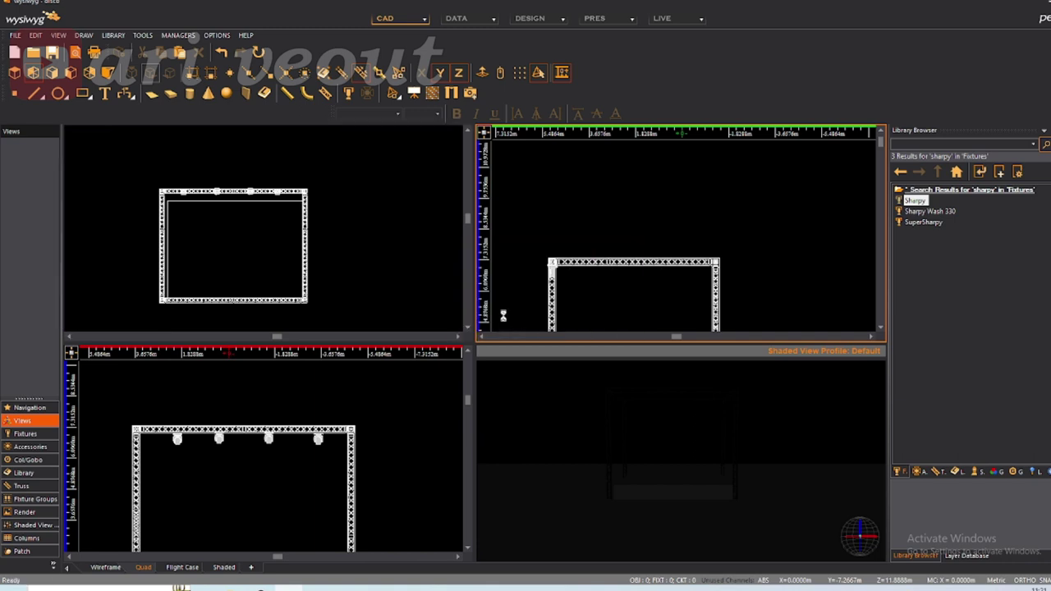
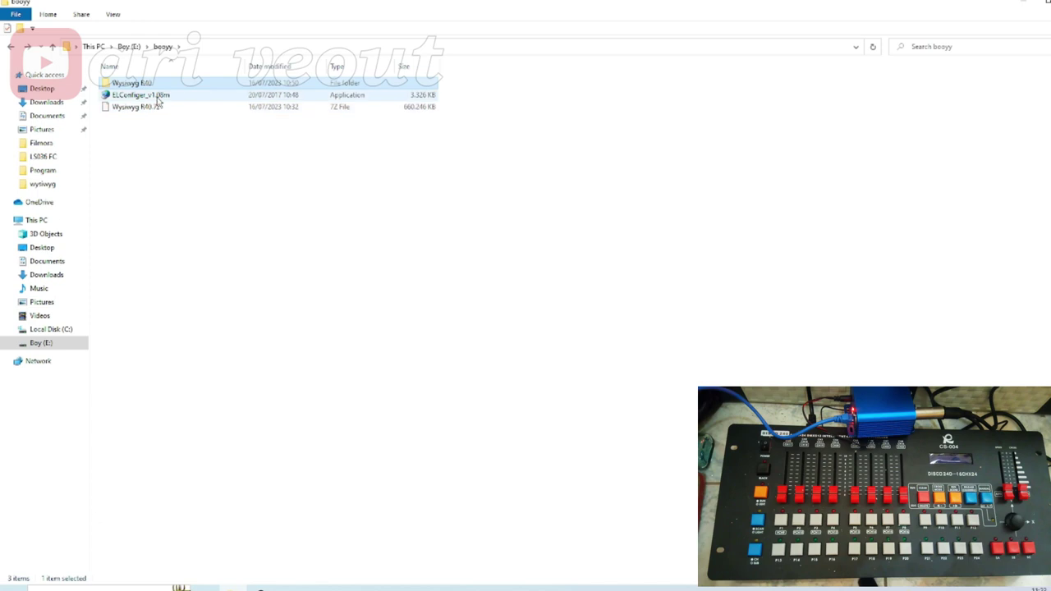
Search for connected devices in the Artnet-Dmx Configurator, inspect the ArtNet-DMX2 entry, and close the configurator
click(300, 151)
click(616, 394)
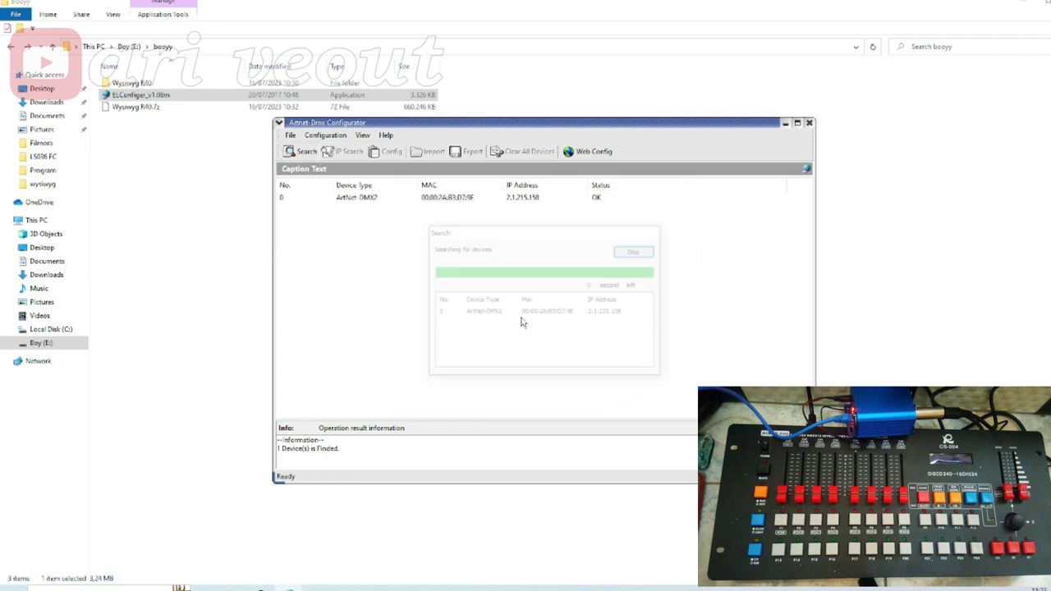
click(462, 199)
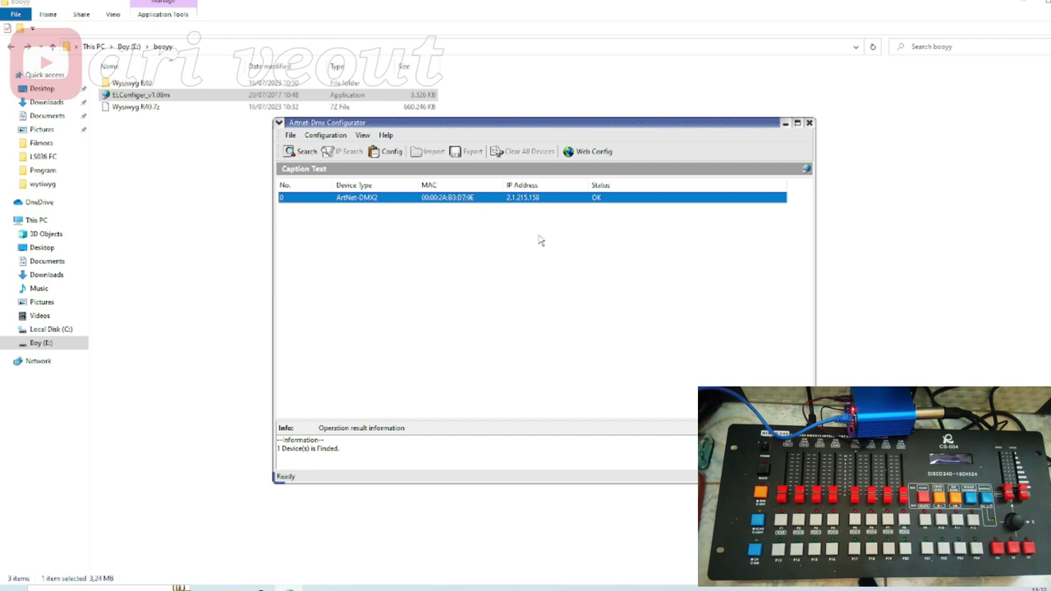
click(809, 123)
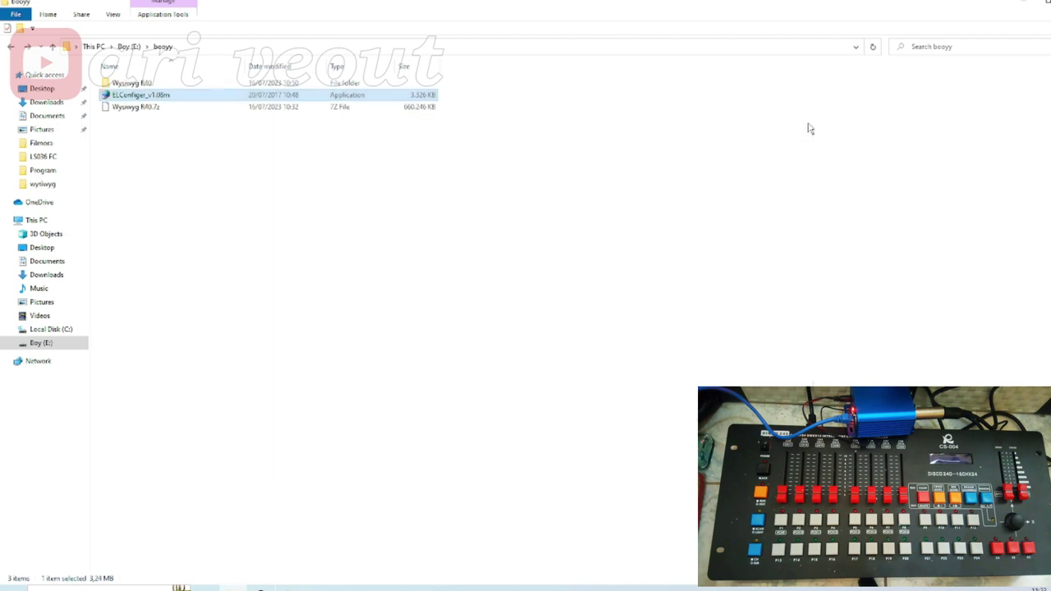
click(495, 238)
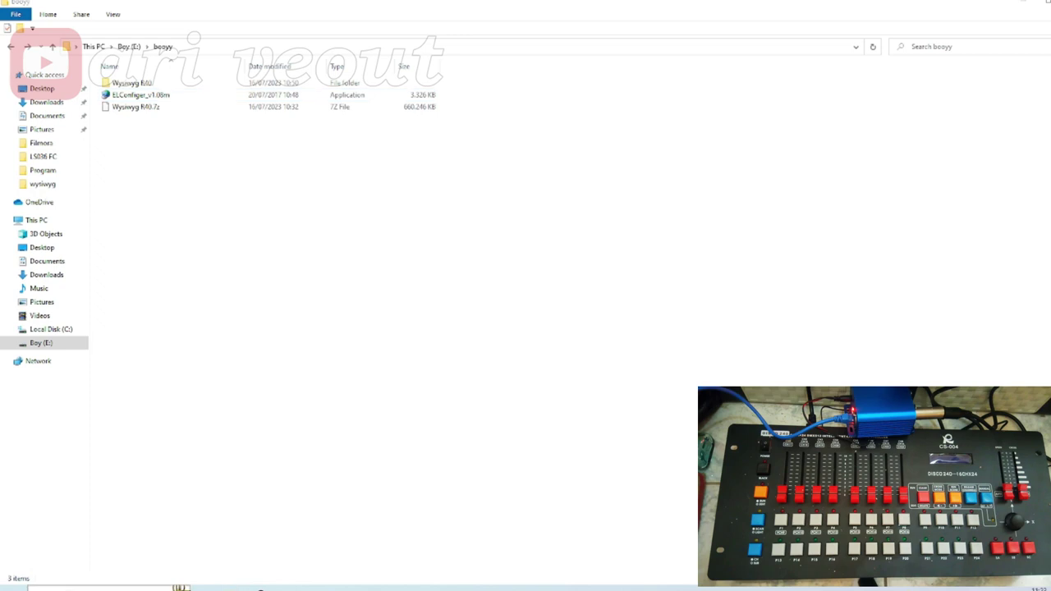
Open the Internet Protocol Version 4 (TCP/IPv4) properties of the Ethernet adapter from the Windows network settings
click(87, 587)
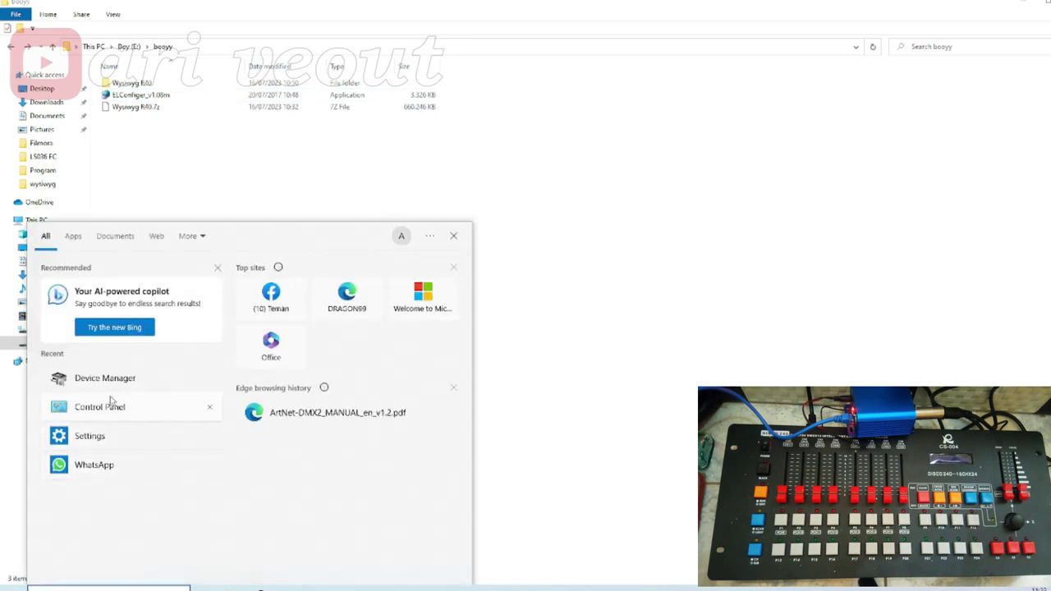
click(90, 436)
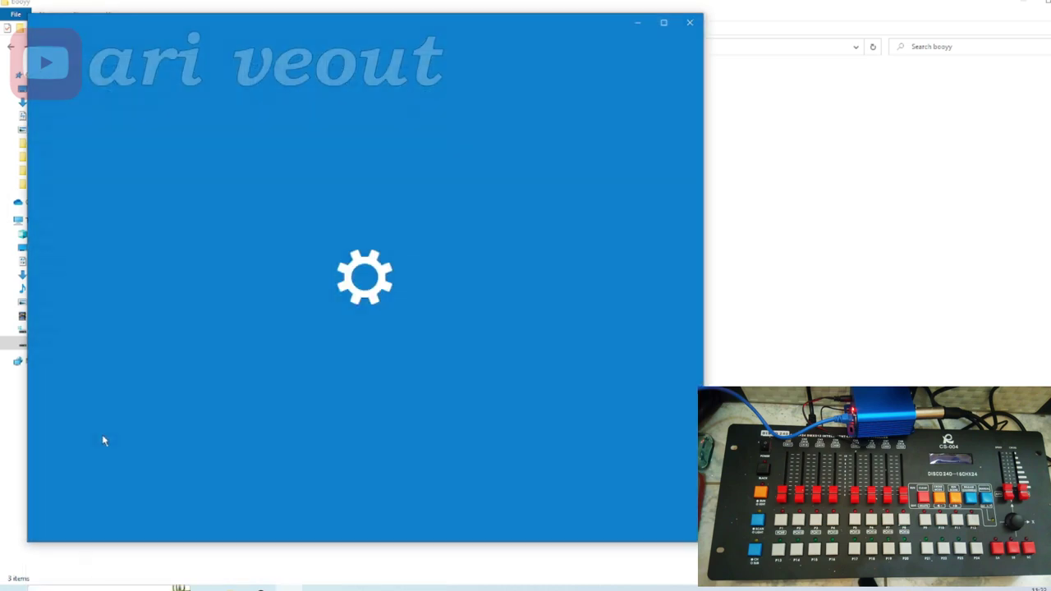
click(562, 211)
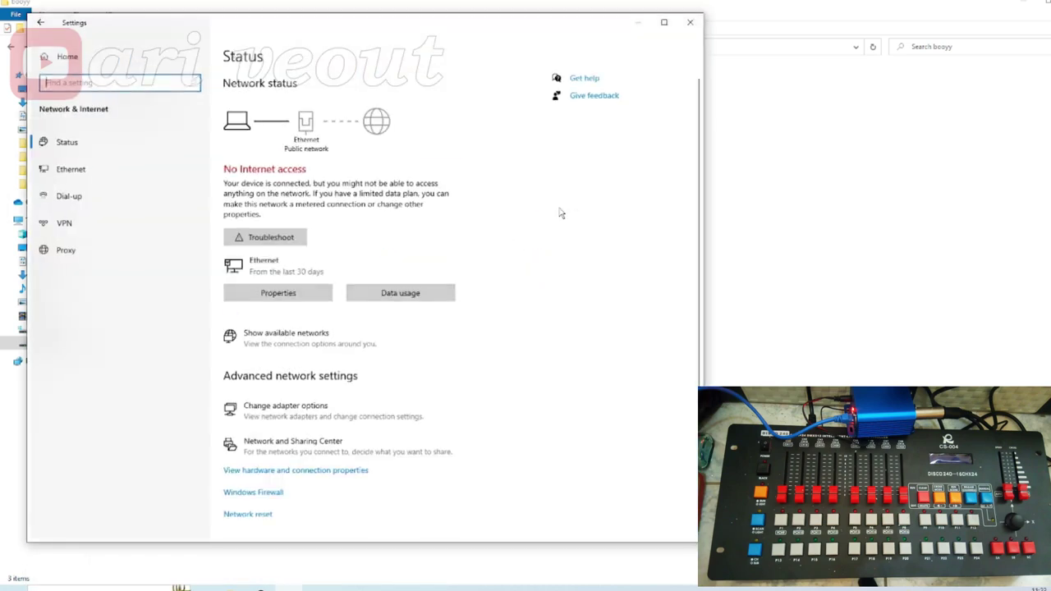
click(72, 169)
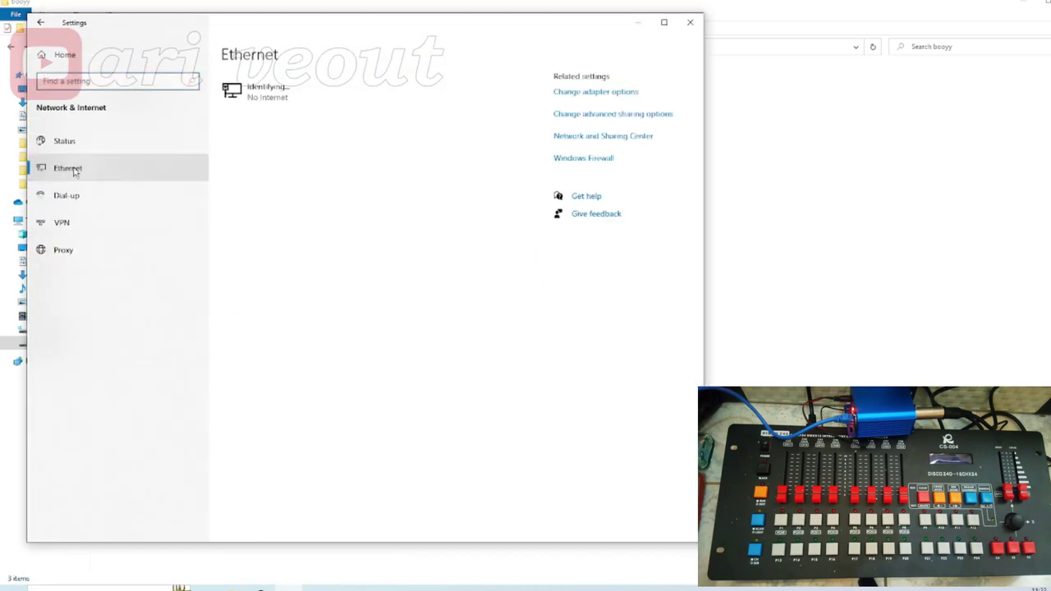
click(580, 95)
click(457, 86)
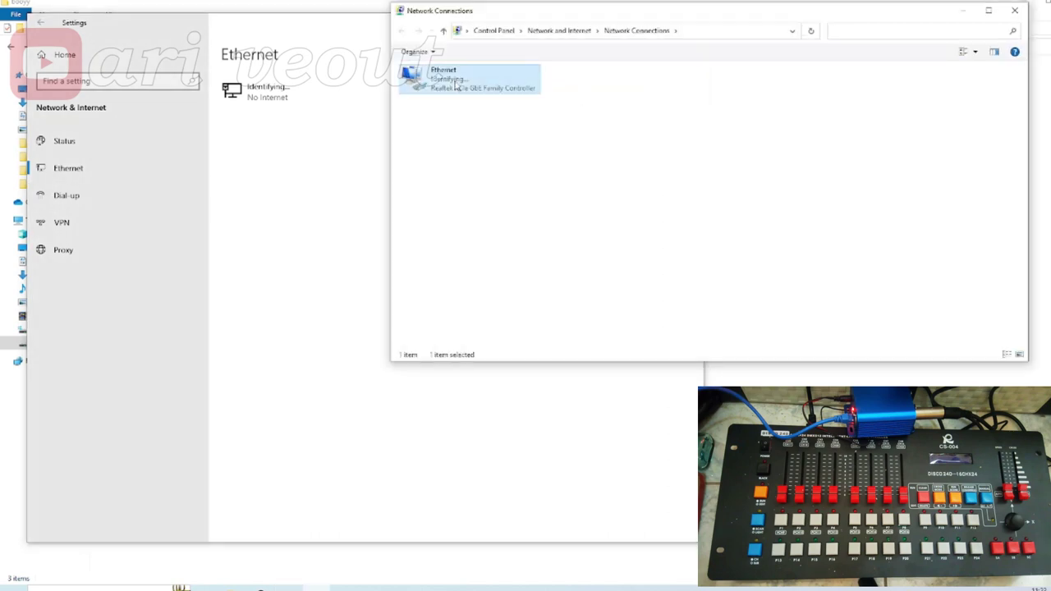
right_click(455, 84)
click(496, 190)
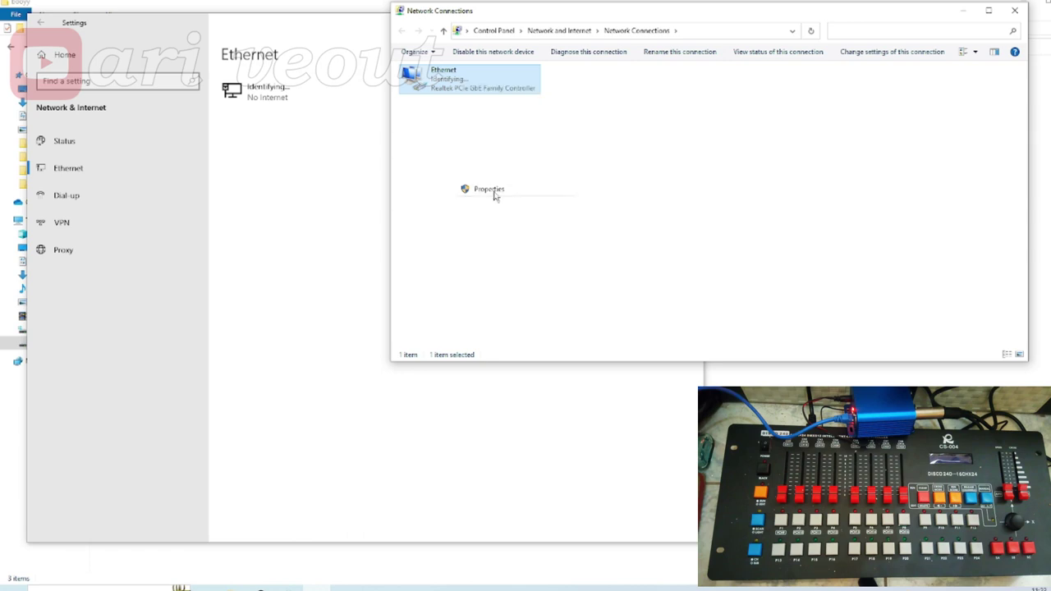
click(503, 182)
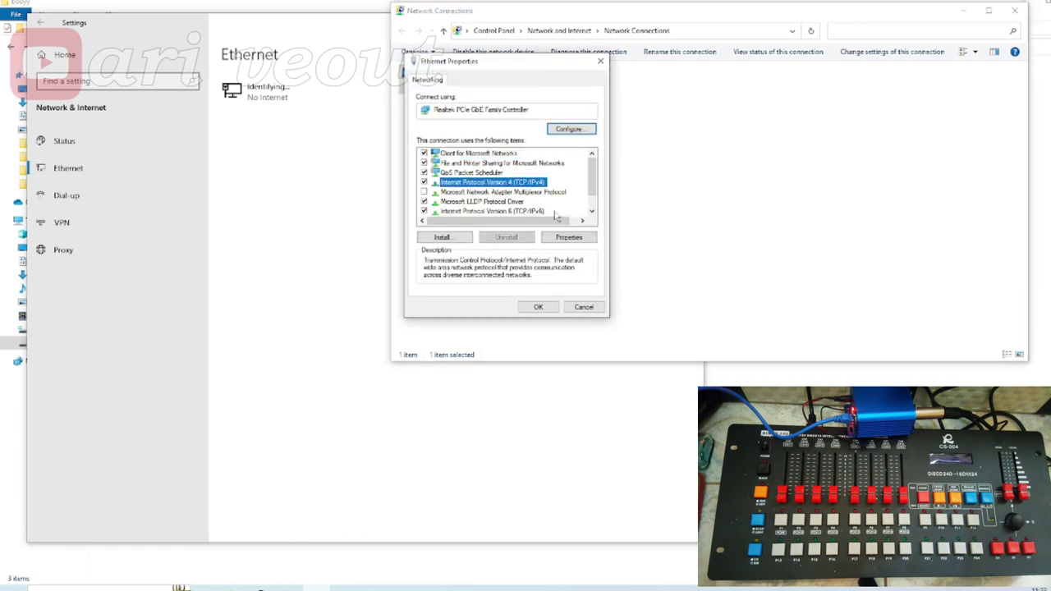
click(568, 237)
Assign the static IP address 2.0.0.10 to the Ethernet adapter with the default subnet mask, and close the network windows
click(467, 187)
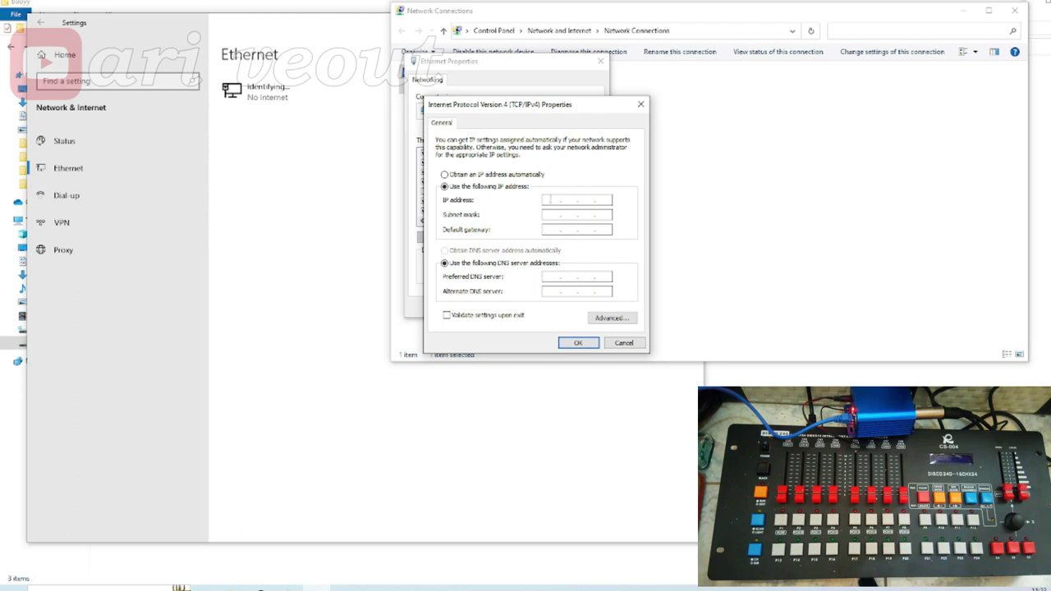
text(2 )
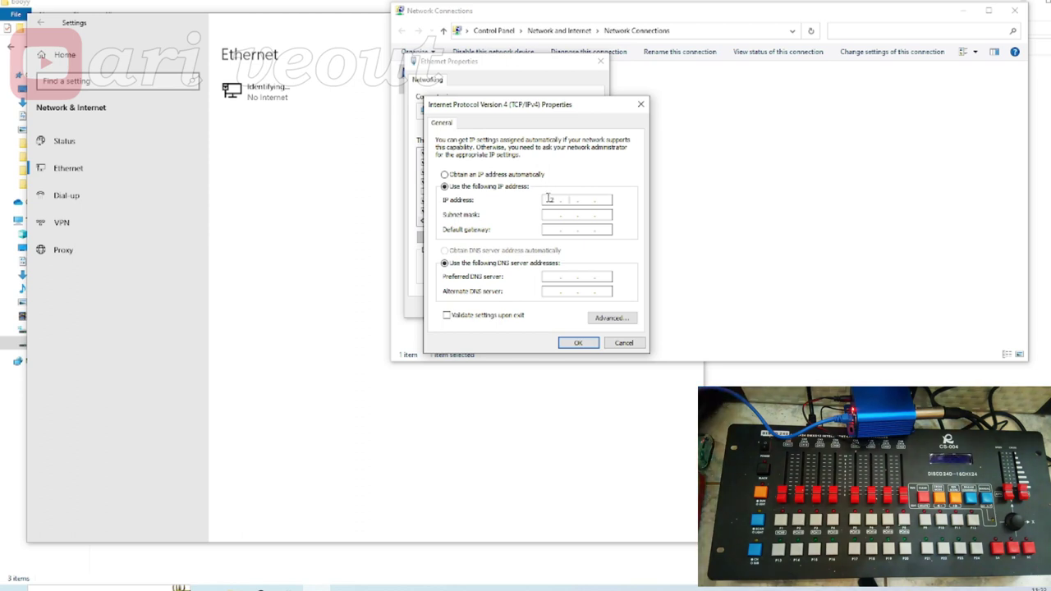
text(. 0 . 0 . )
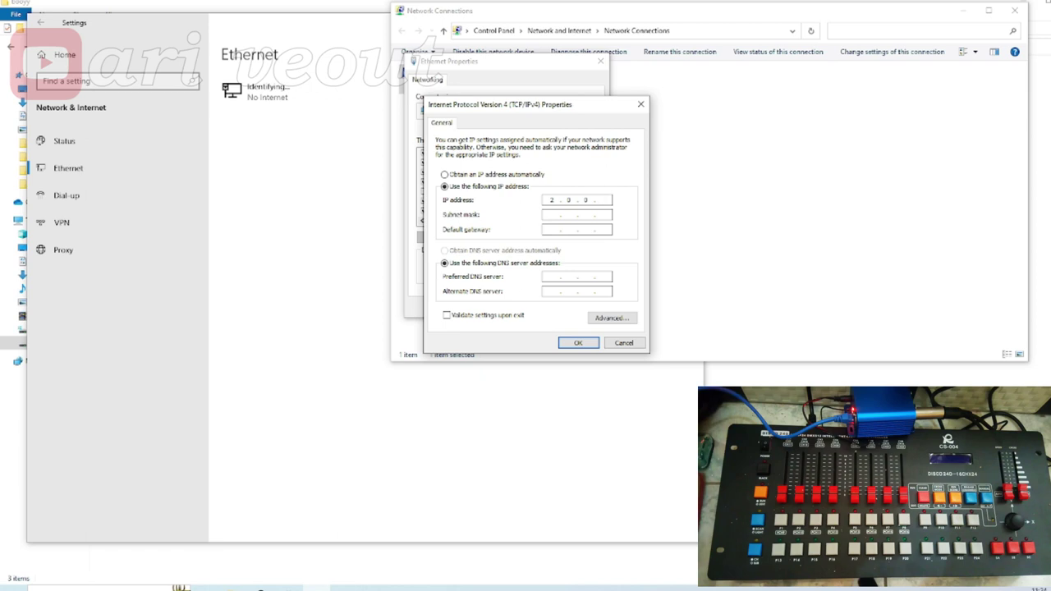
text(10)
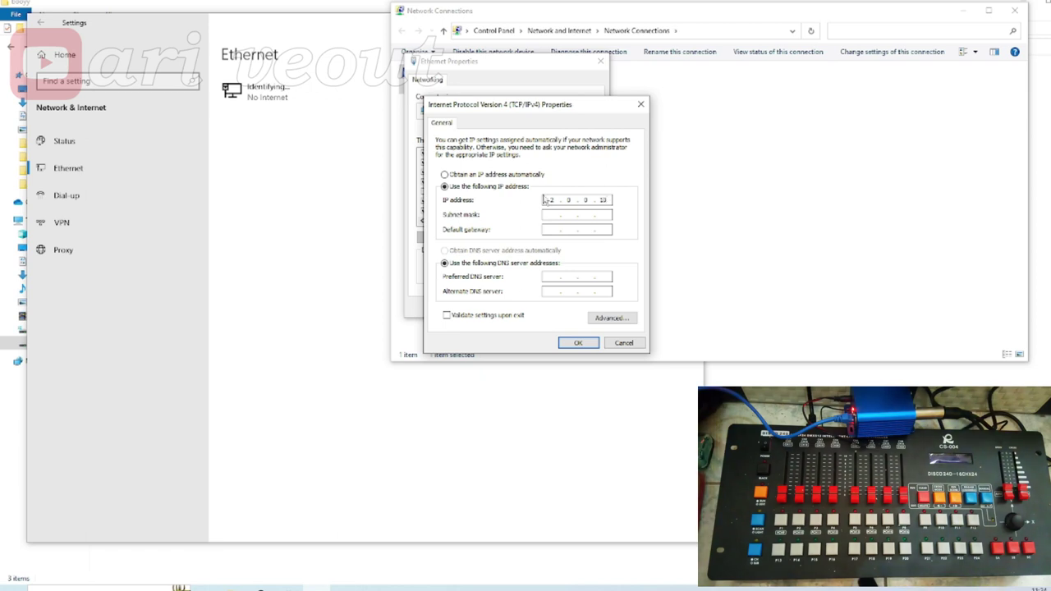
click(544, 215)
click(584, 343)
click(554, 309)
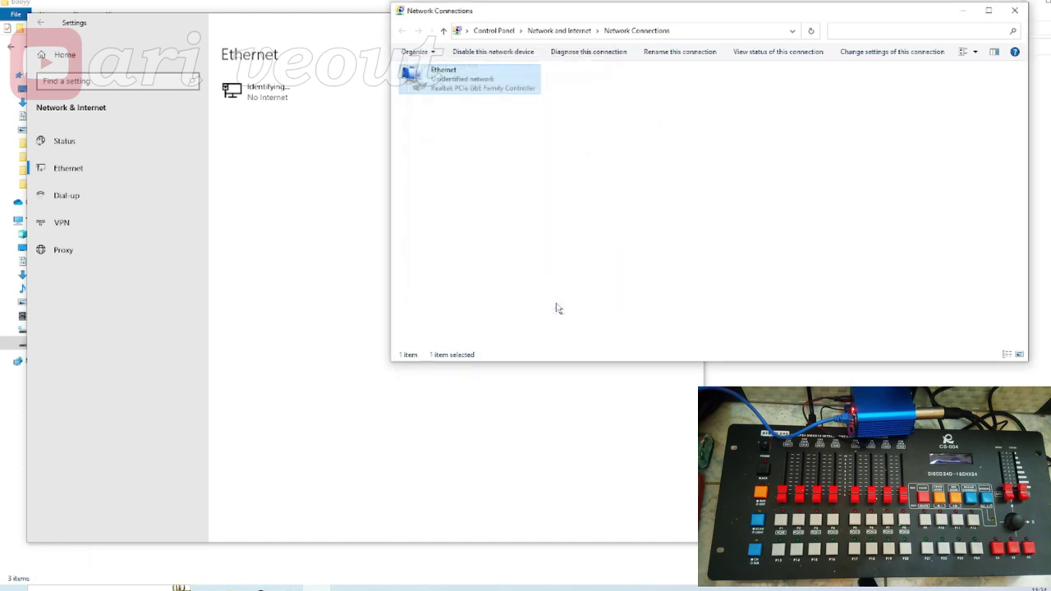
click(1015, 10)
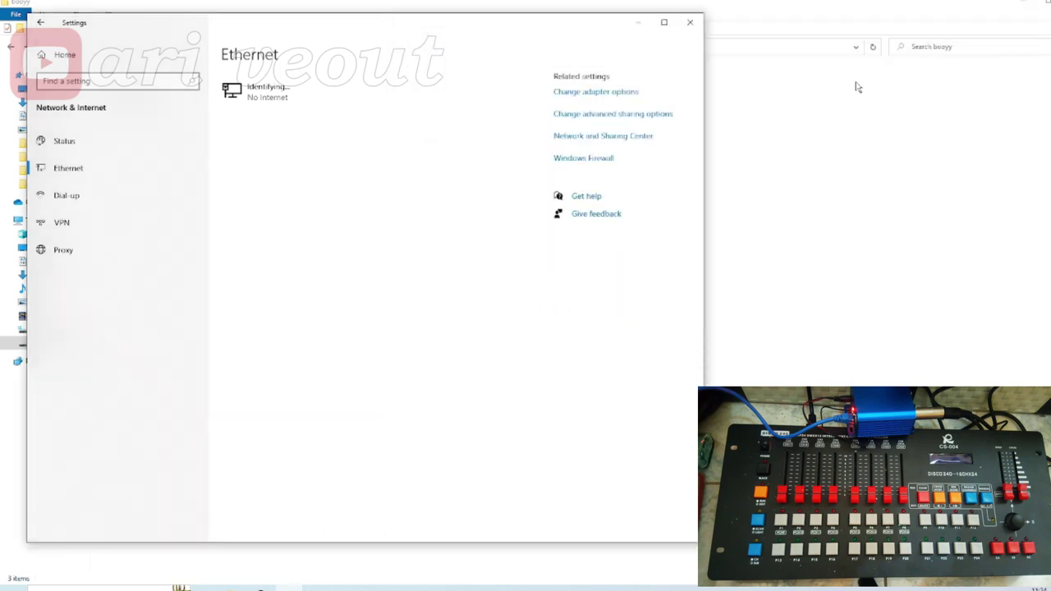
click(692, 24)
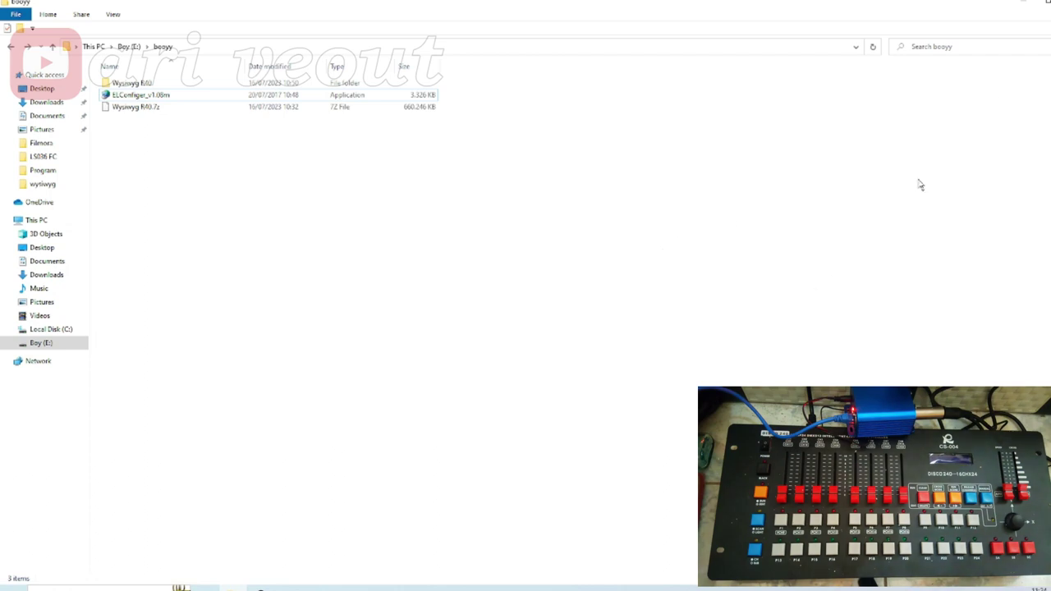
Run the WYSIWYG ArtNet Configuration Utility from the Wyg shortcut's file location and set the computer's ArtNet IP to 2.0.0.10
click(1026, 11)
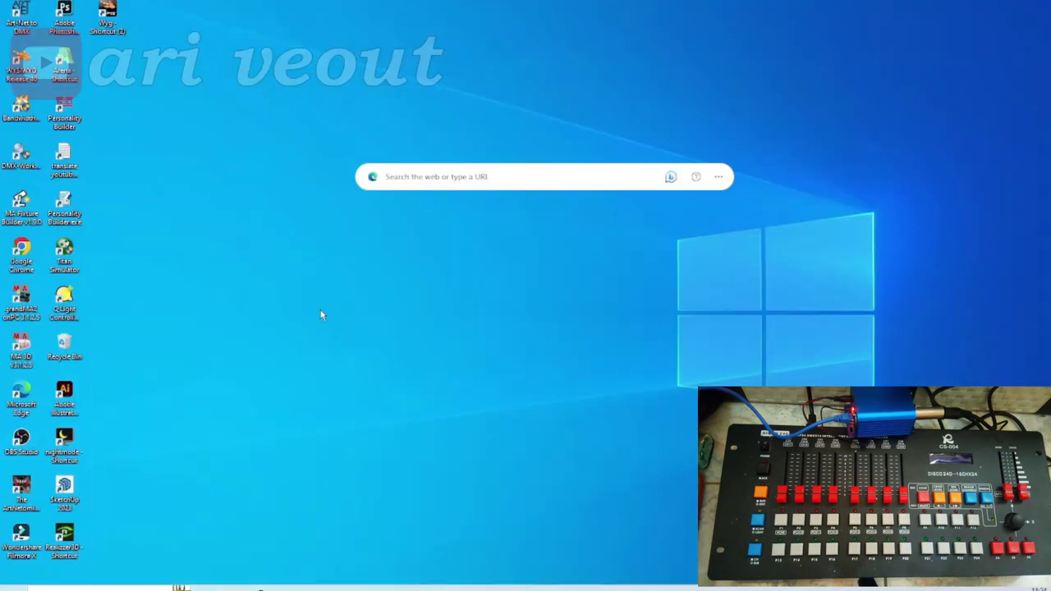
right_click(107, 23)
click(156, 46)
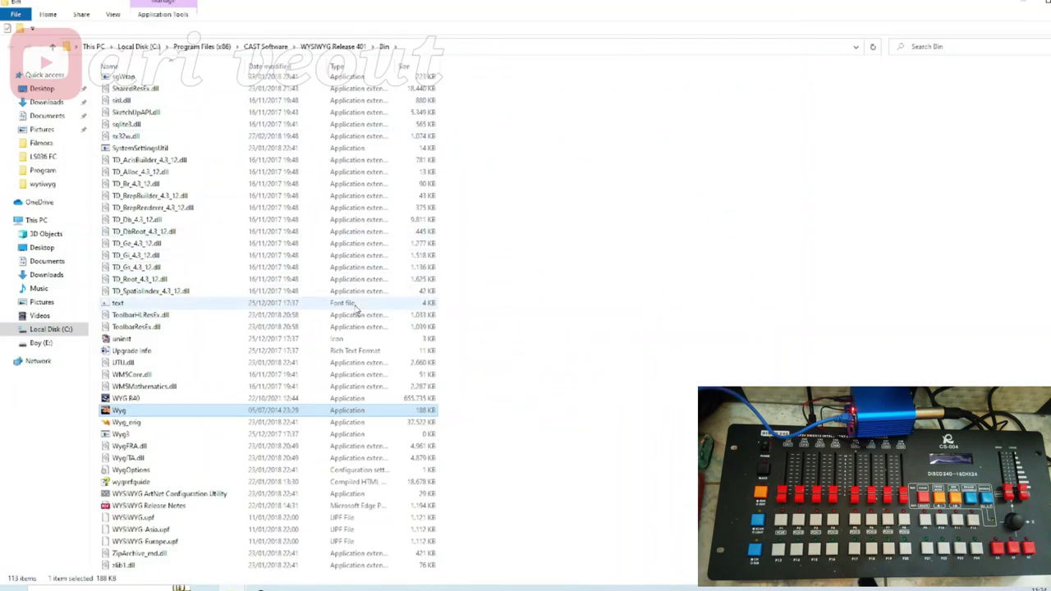
double_click(201, 496)
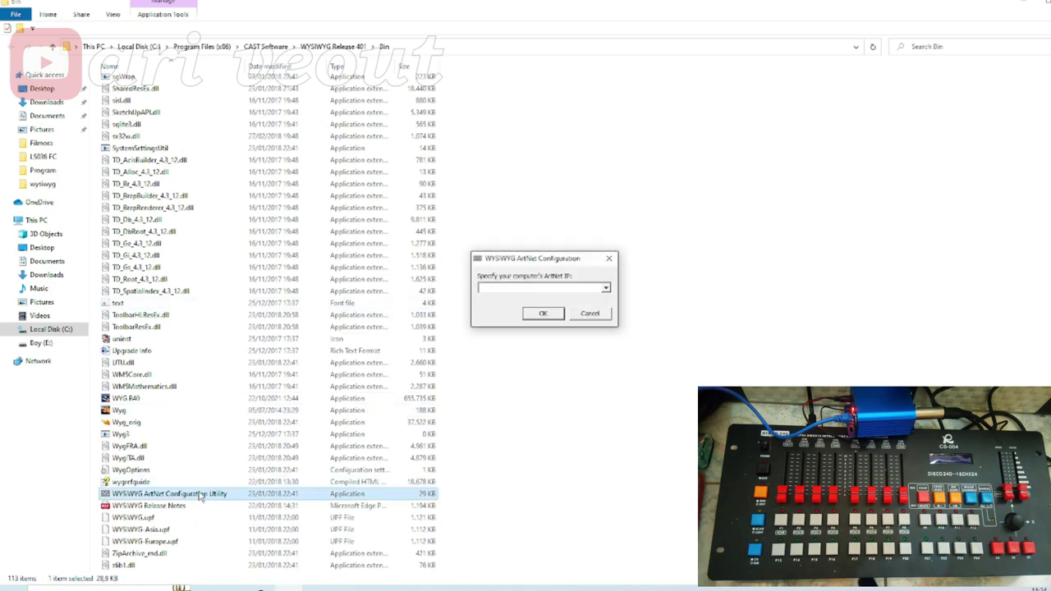
click(606, 288)
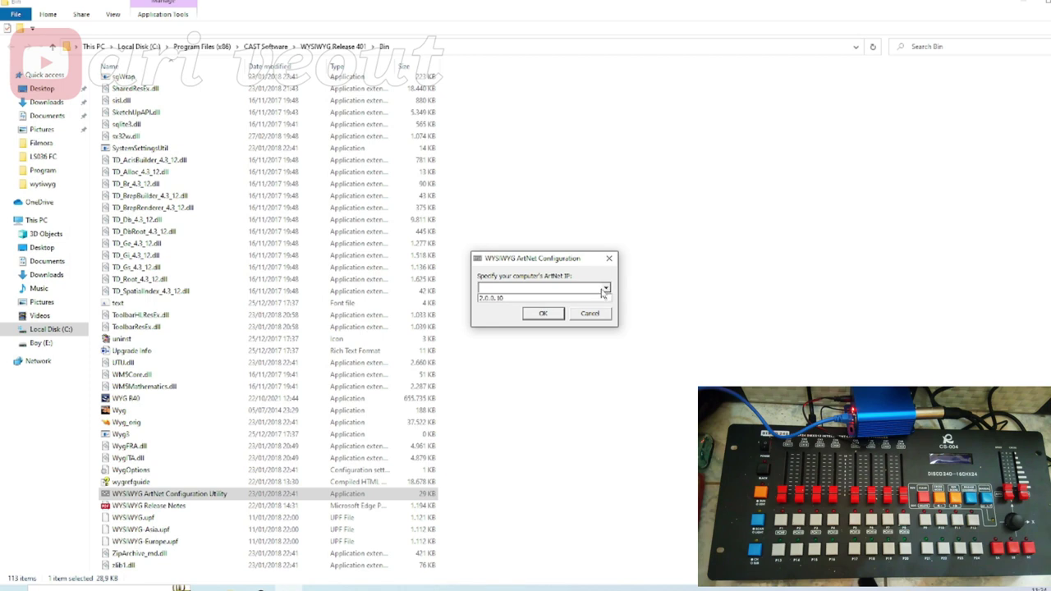
click(534, 300)
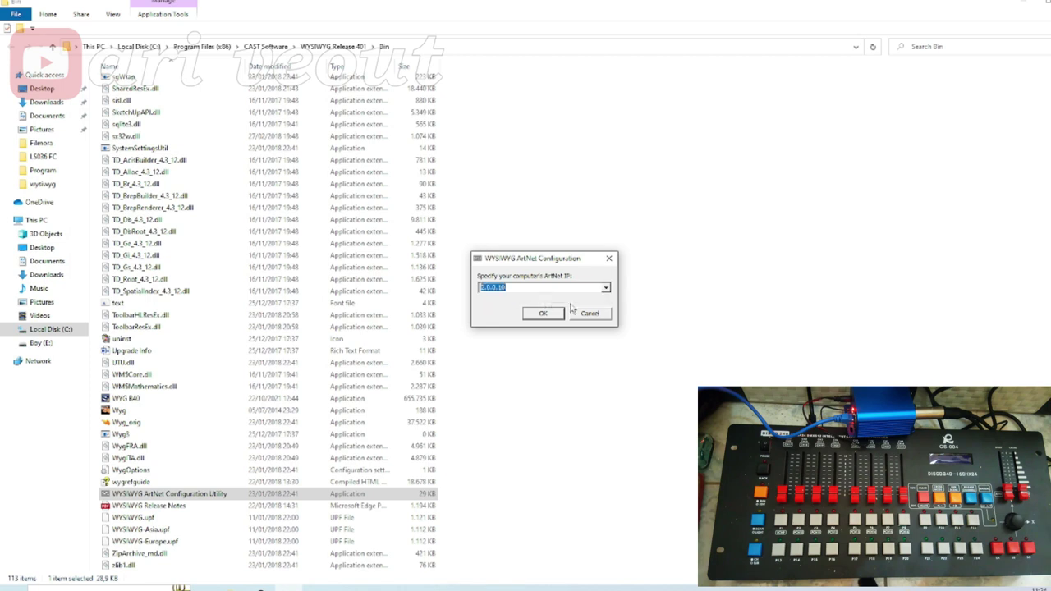
click(542, 317)
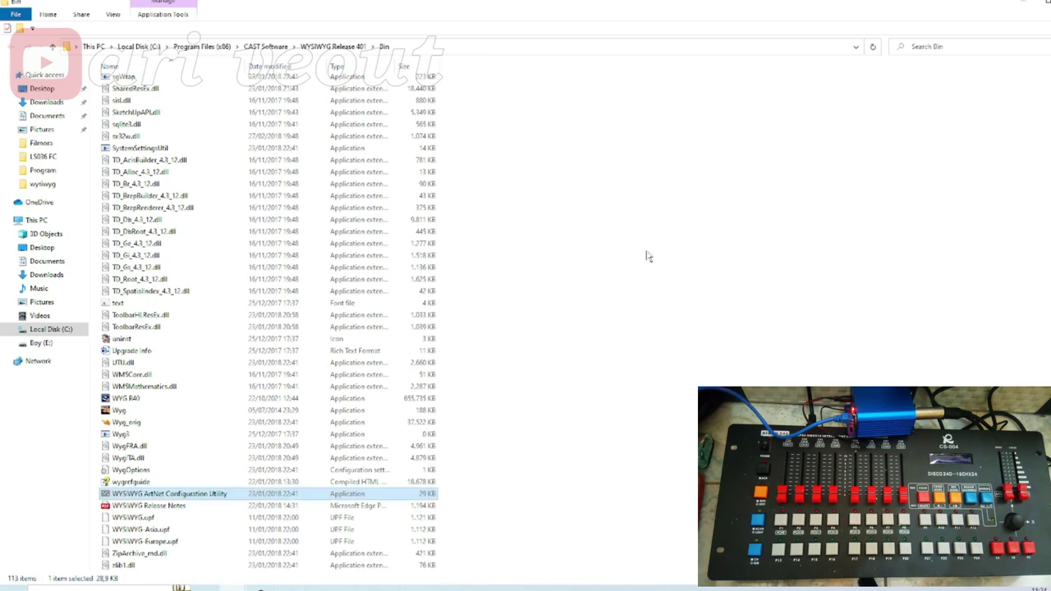
Launch WYSIWYG from the Wyg desktop shortcut, finish its configuration wizard, and open the recent file disco.wyg
key(super+d)
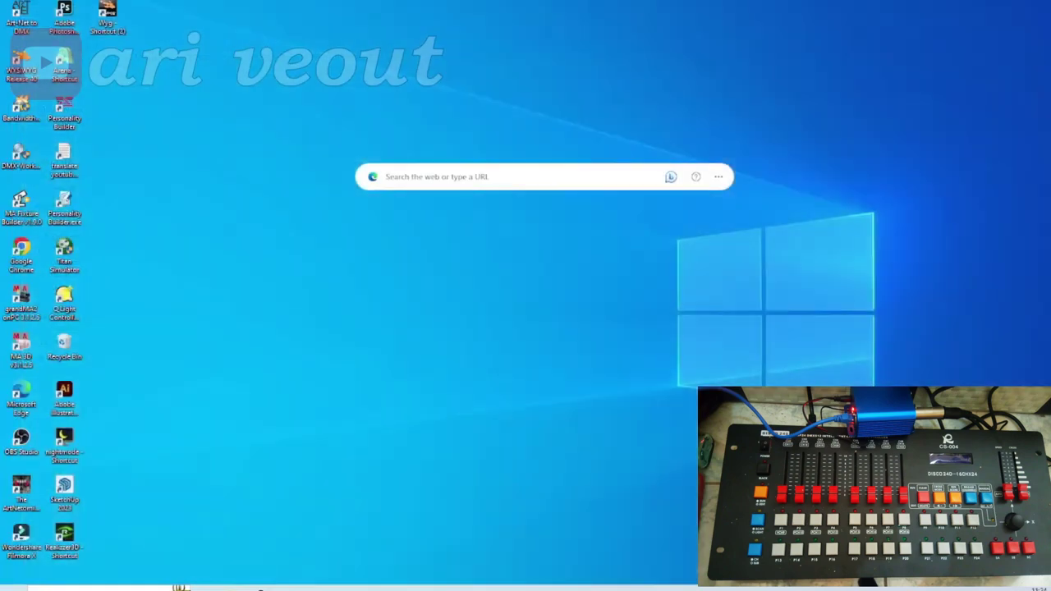
right_click(622, 251)
click(645, 282)
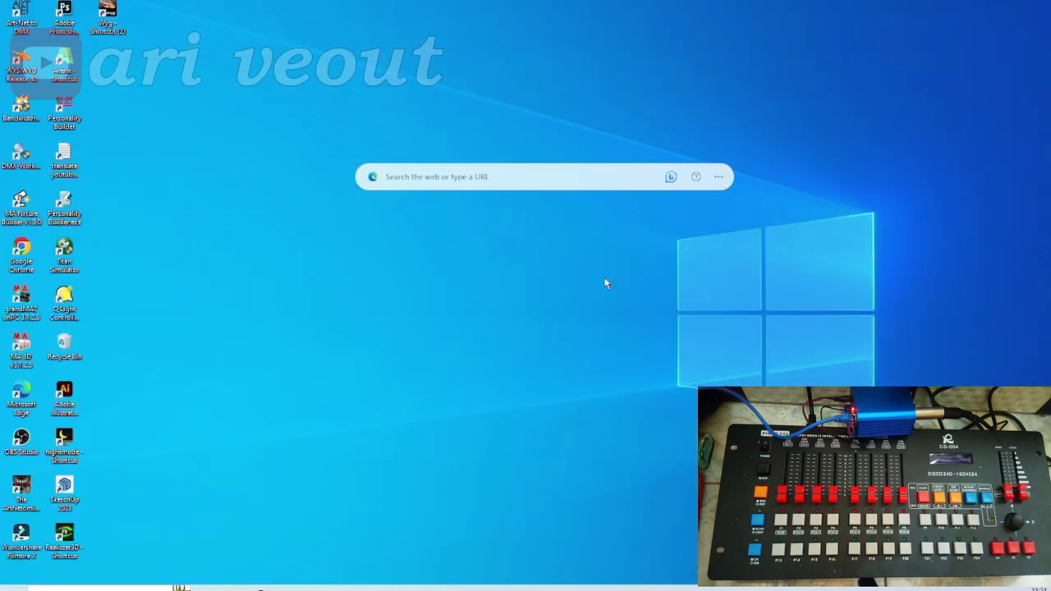
click(107, 25)
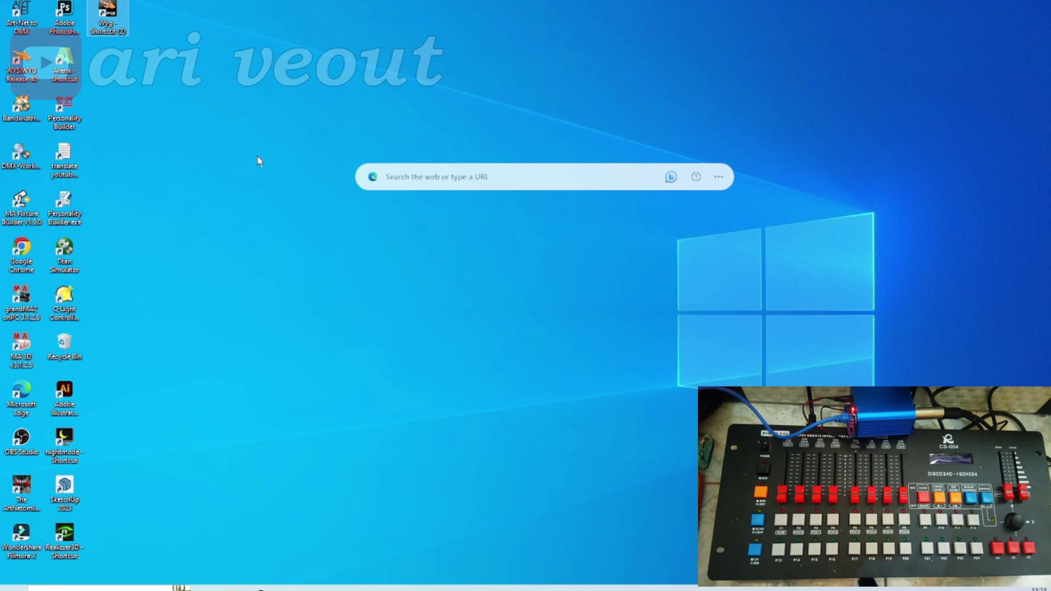
key(Return)
key(Return)
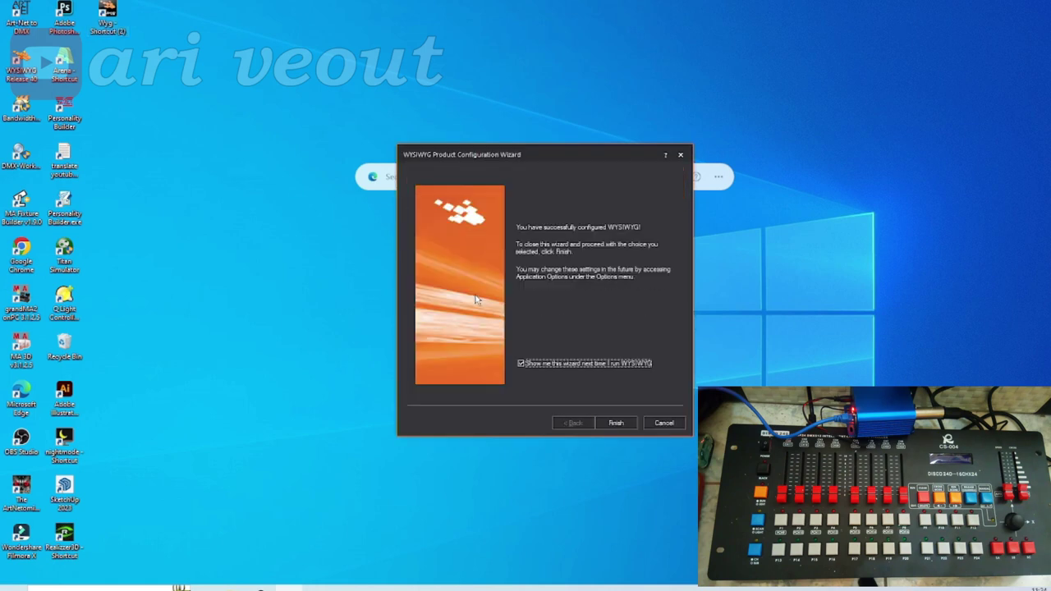
key(Return)
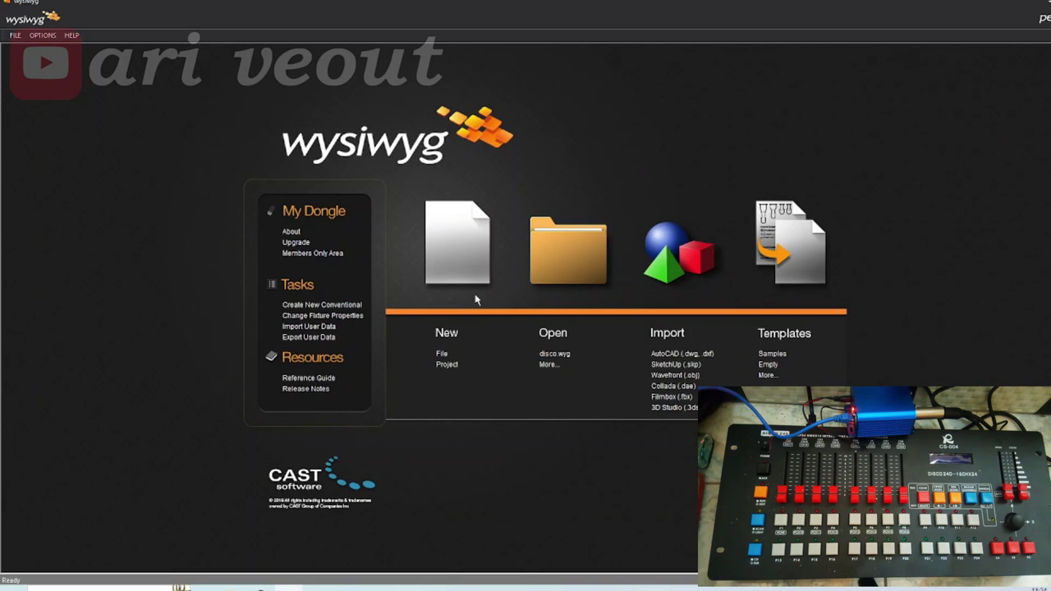
click(565, 356)
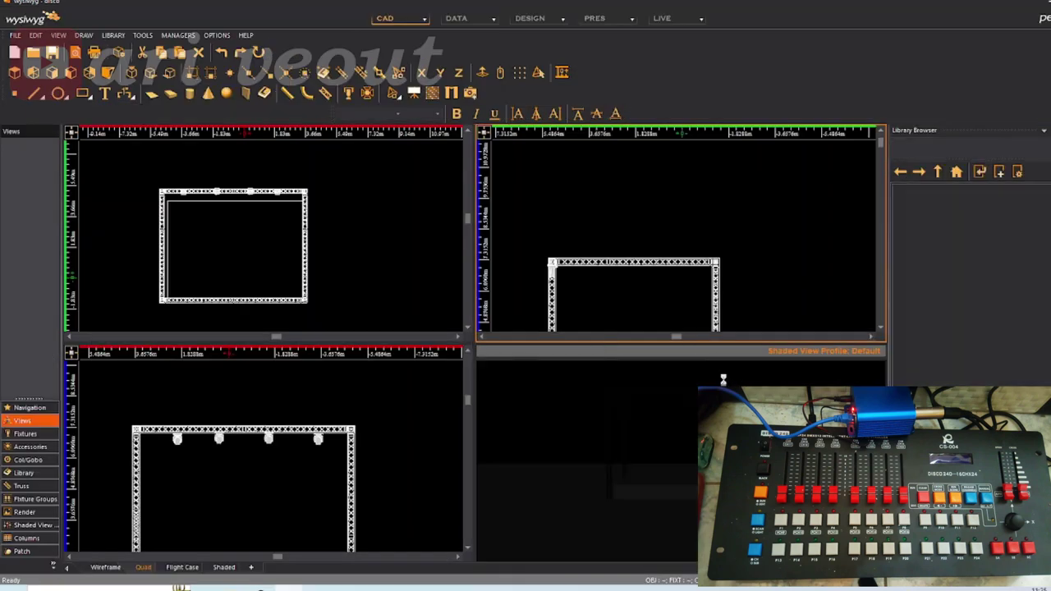
Open the quad layout's shaded view in a popup frame, and switch the main window to the Live mode's Shaded view
right_click(582, 408)
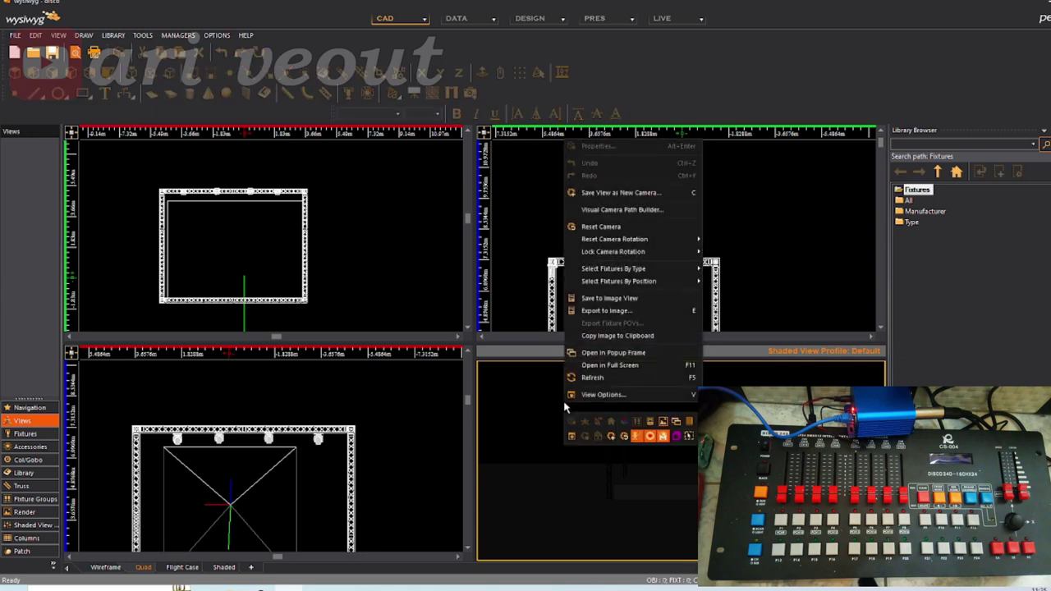
click(607, 352)
click(646, 217)
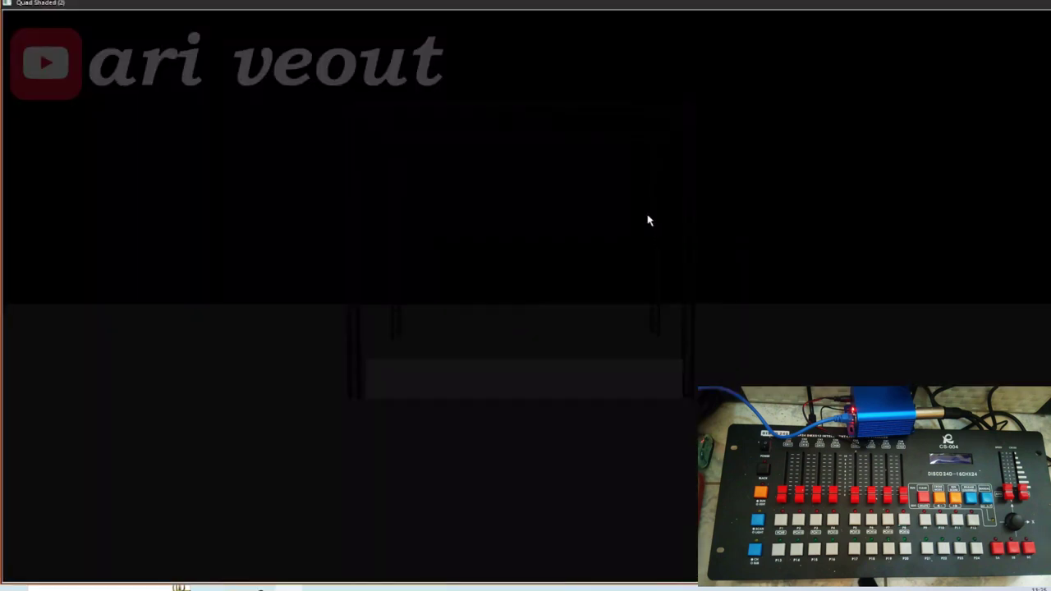
middle_drag(555, 275, 574, 242)
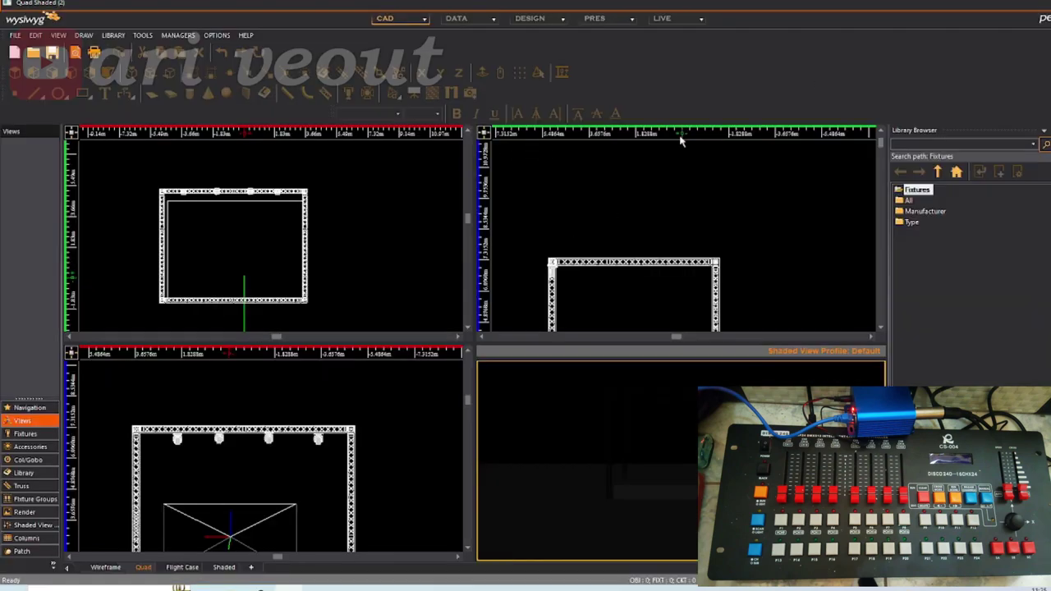
click(669, 22)
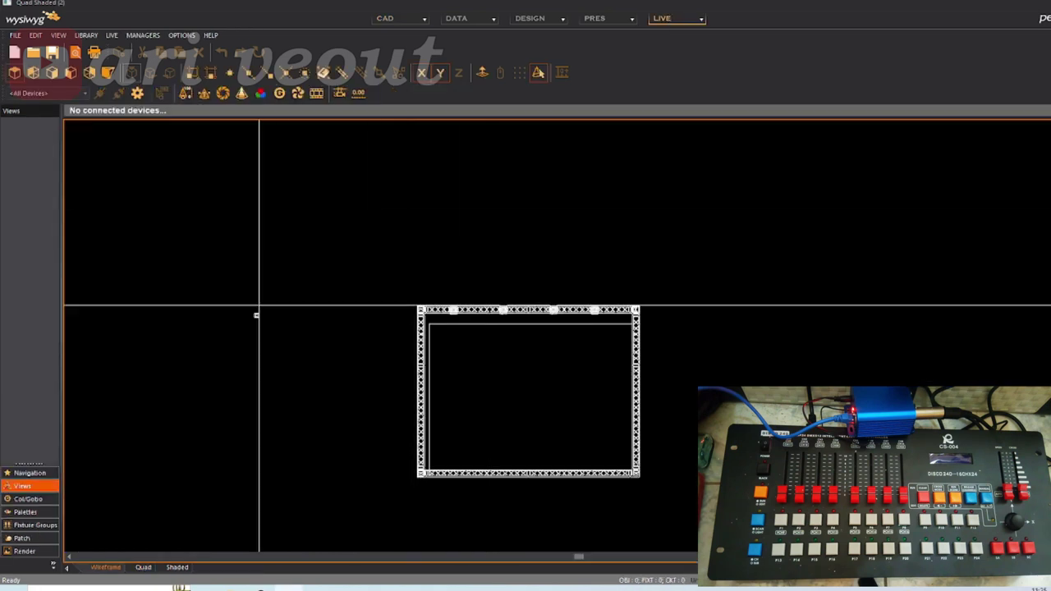
click(178, 565)
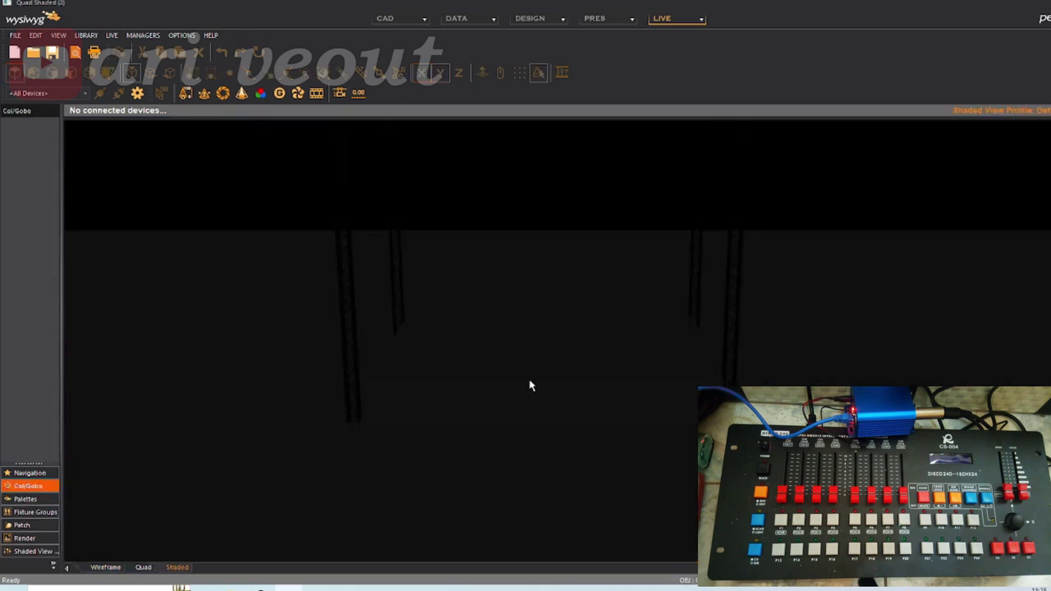
Reframe the shaded view to show the whole truss stage from the front at a greater distance
mouse_move(529, 369)
middle_down()
mouse_move(521, 413)
mouse_move(535, 348)
mouse_move(533, 357)
middle_up()
right_click(527, 368)
click(481, 364)
mouse_move(481, 364)
middle_down()
mouse_move(512, 340)
mouse_move(533, 340)
middle_up()
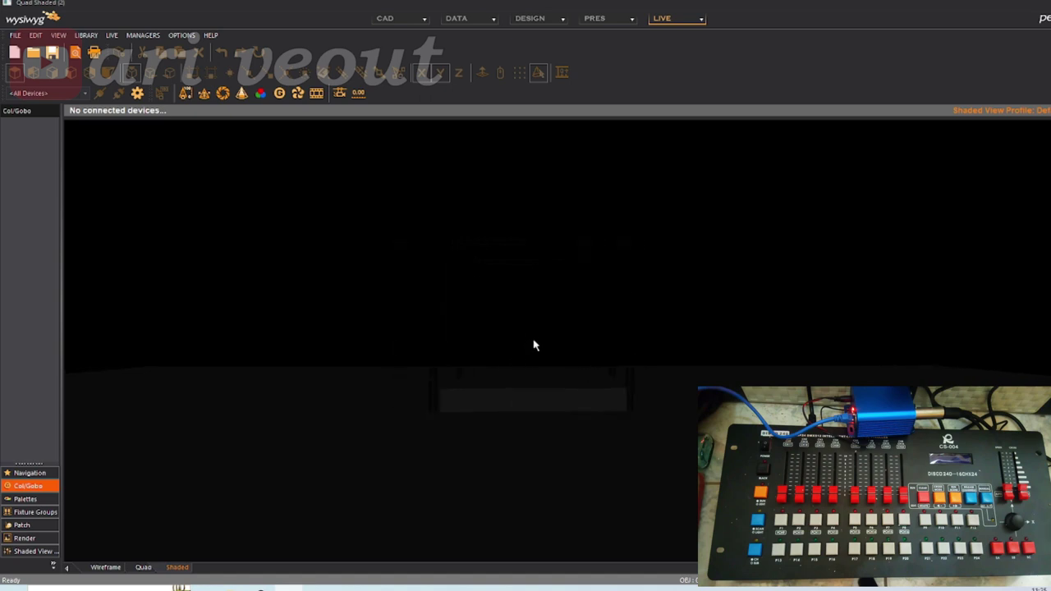
Add a new Artistic Licence Art-Net device from the Networks connectivity library in the Device Manager
click(137, 92)
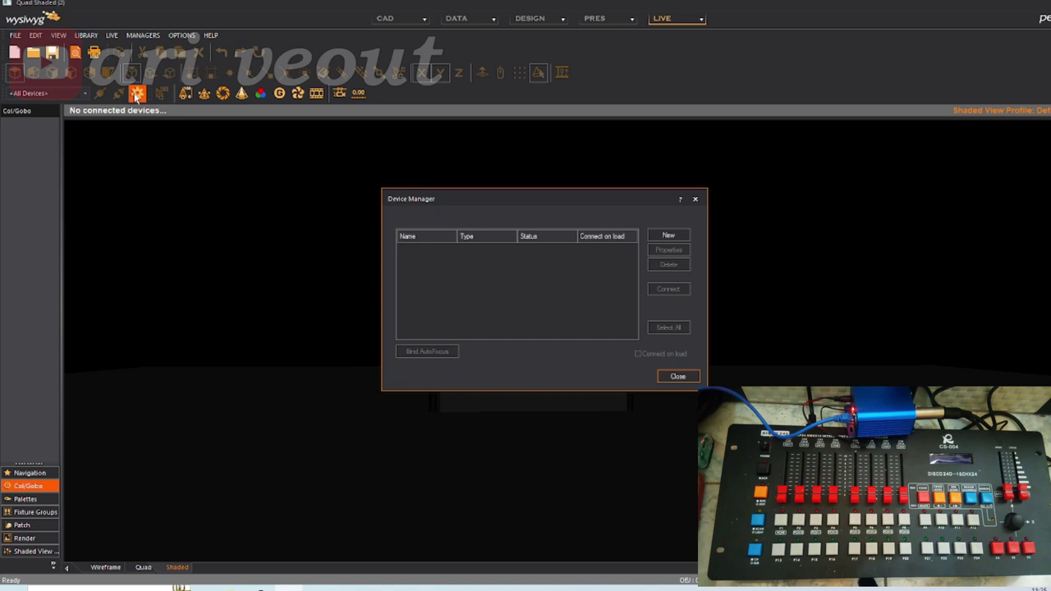
click(667, 240)
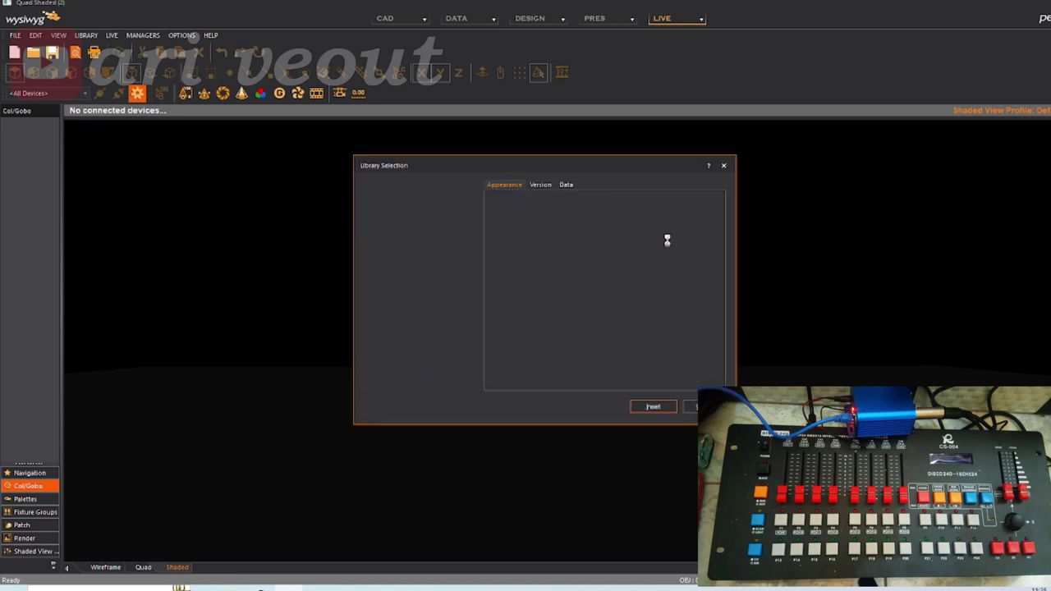
double_click(395, 261)
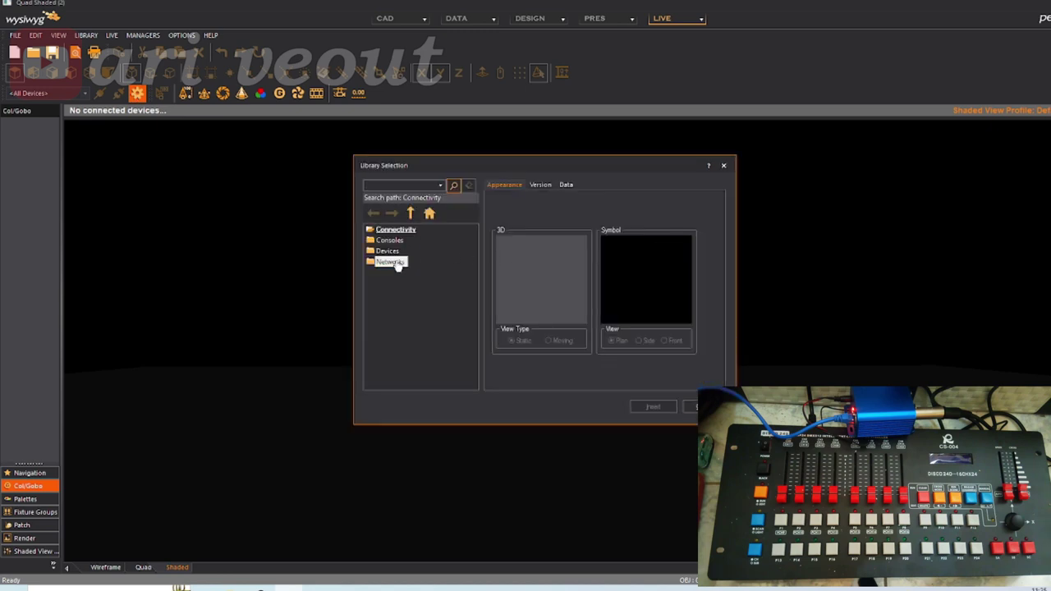
double_click(381, 253)
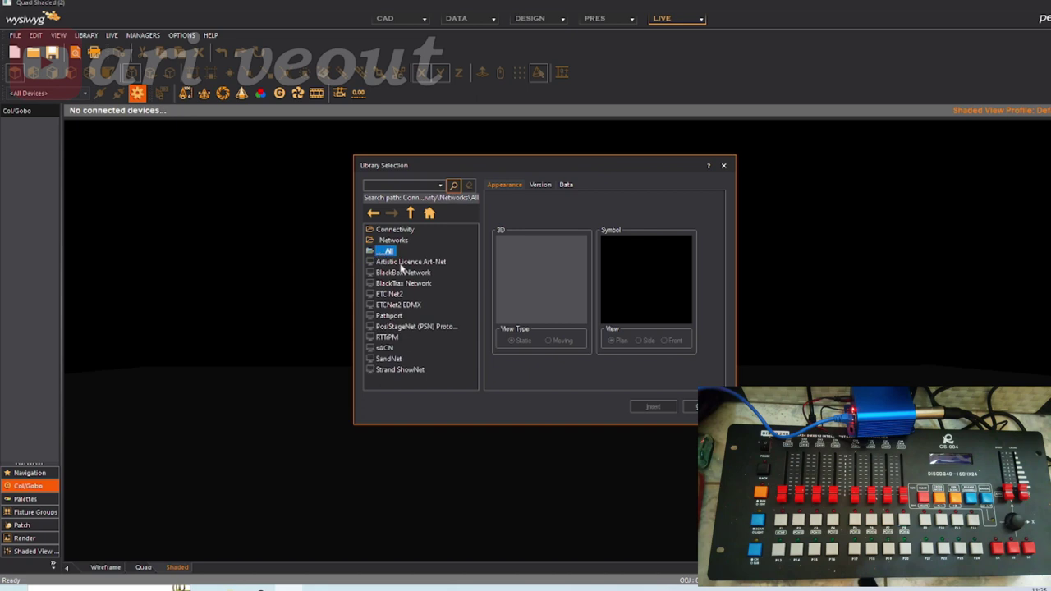
click(652, 406)
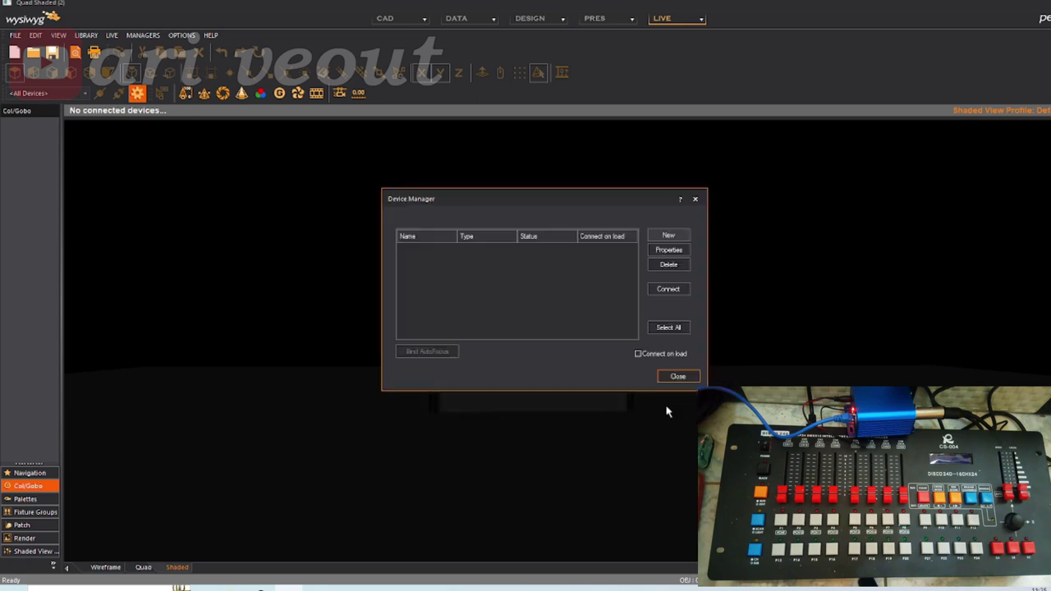
Assign Output 0 of the Artistic Licence Art-Net device to the DMX universe in its properties
click(675, 254)
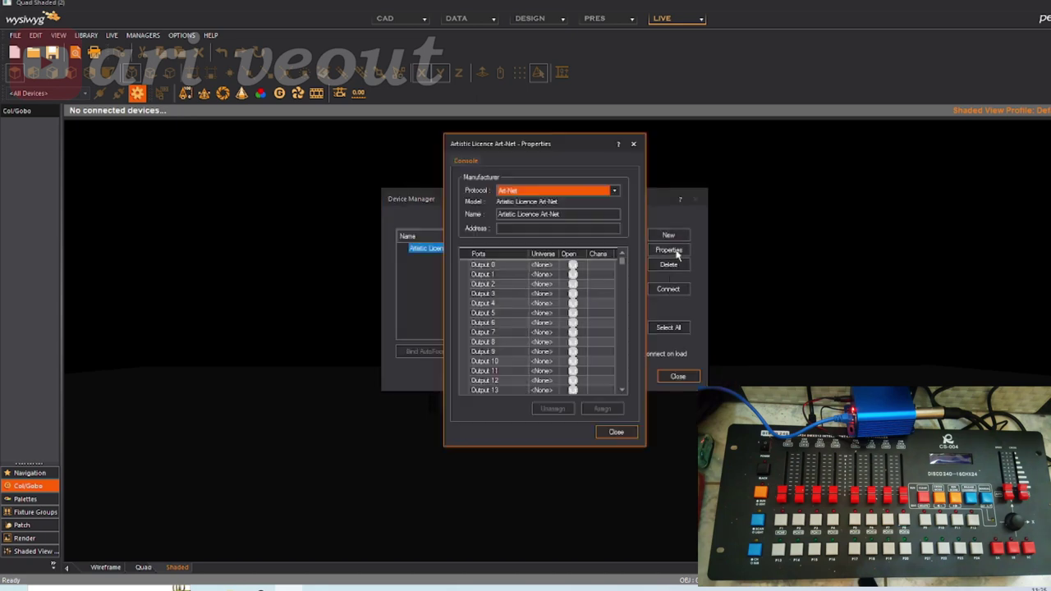
click(552, 266)
click(554, 266)
click(555, 284)
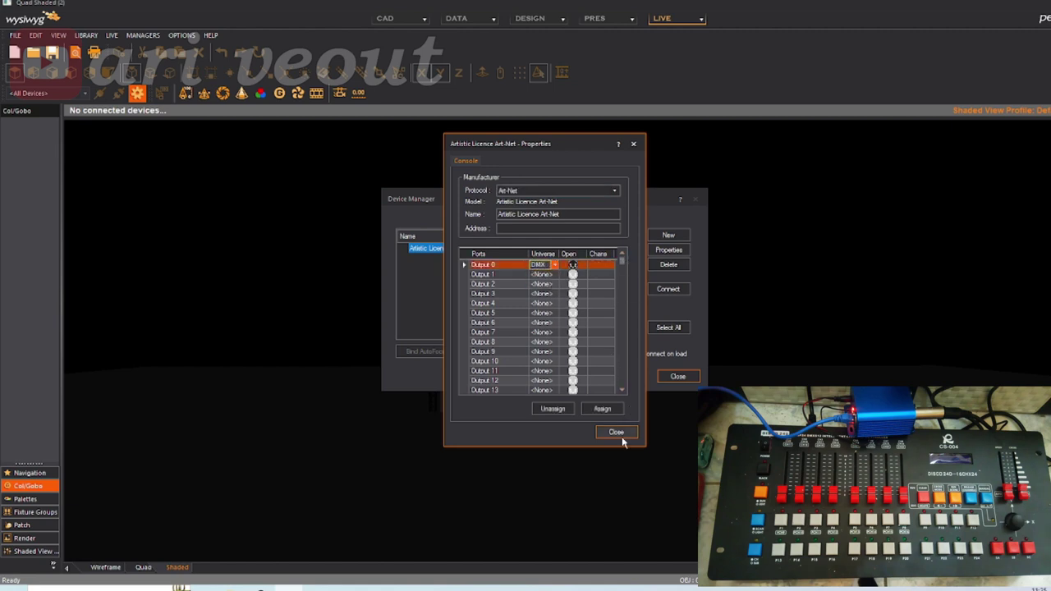
click(621, 435)
Enable Connect on load for the Art-Net device, connect it, and close the Device Manager
click(640, 355)
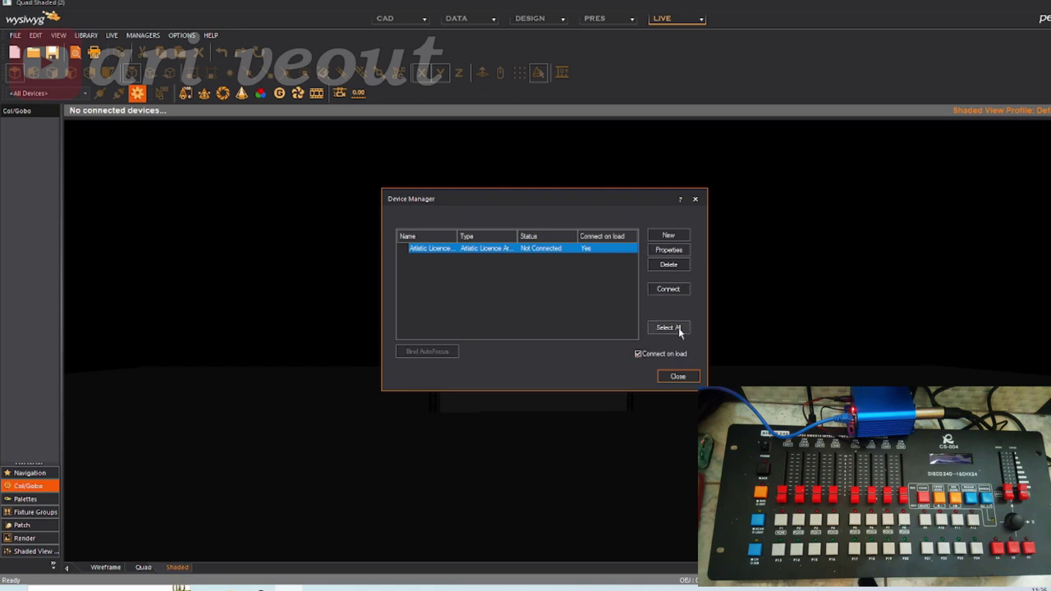
click(668, 290)
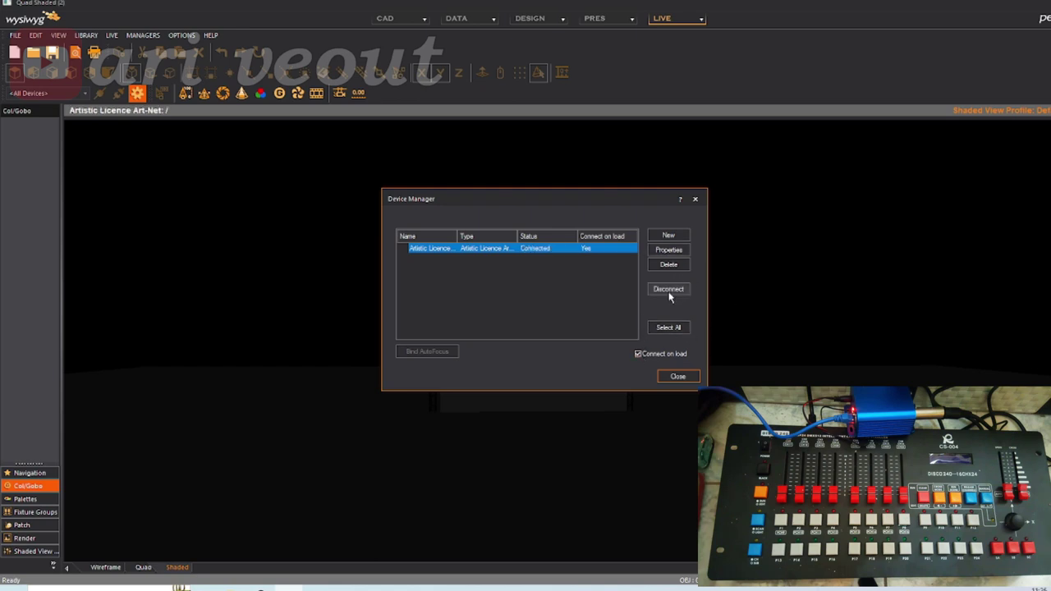
click(669, 376)
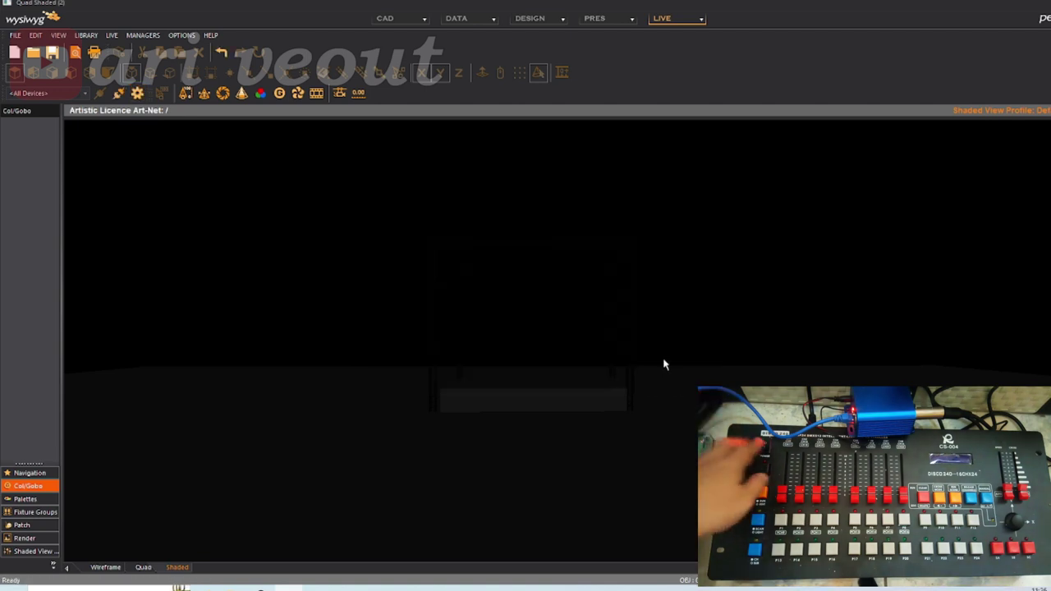